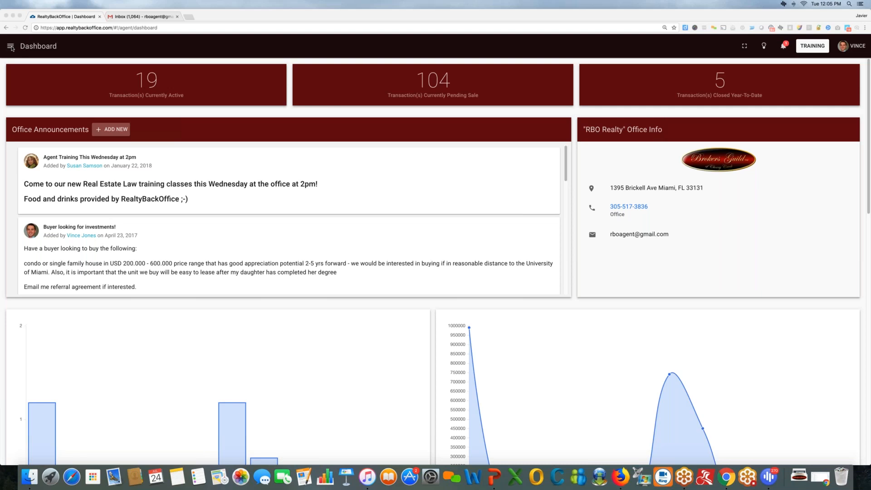
Open the main navigation menu and close it again, twice.
click(9, 47)
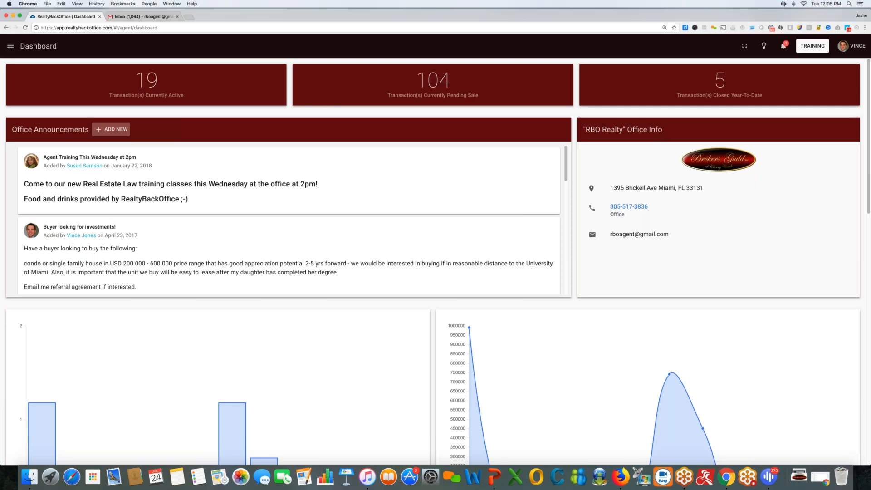
click(9, 46)
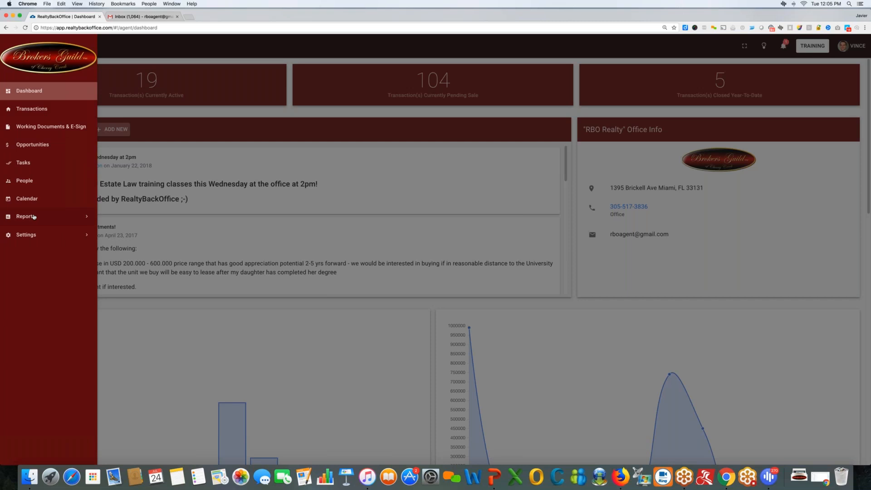
click(261, 58)
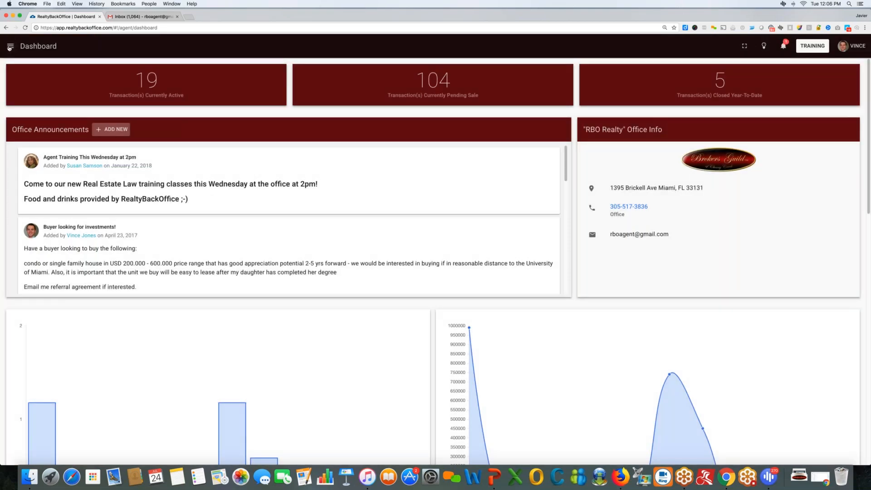
click(10, 47)
click(382, 55)
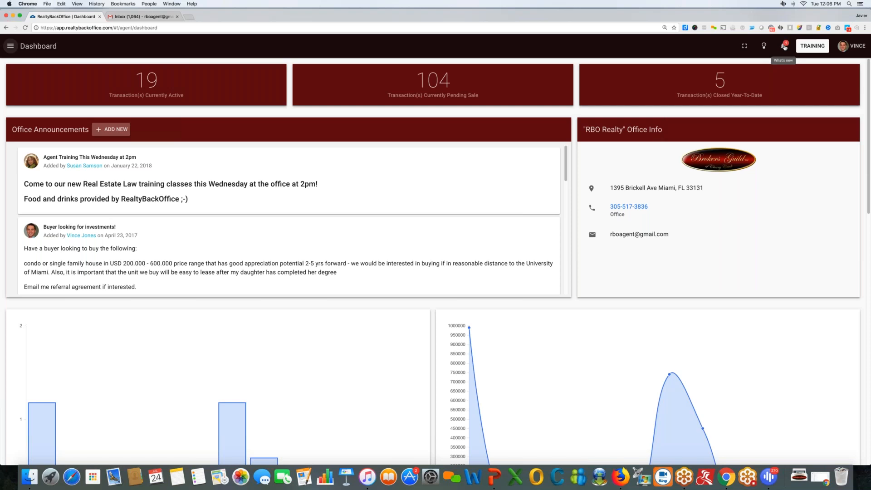
Look over the What's new panel, dismiss it, and show the Training options.
click(784, 47)
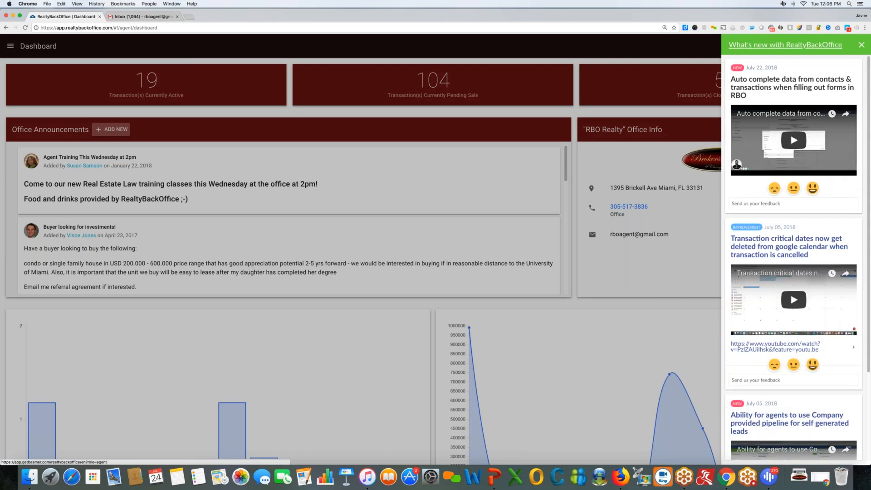
click(692, 48)
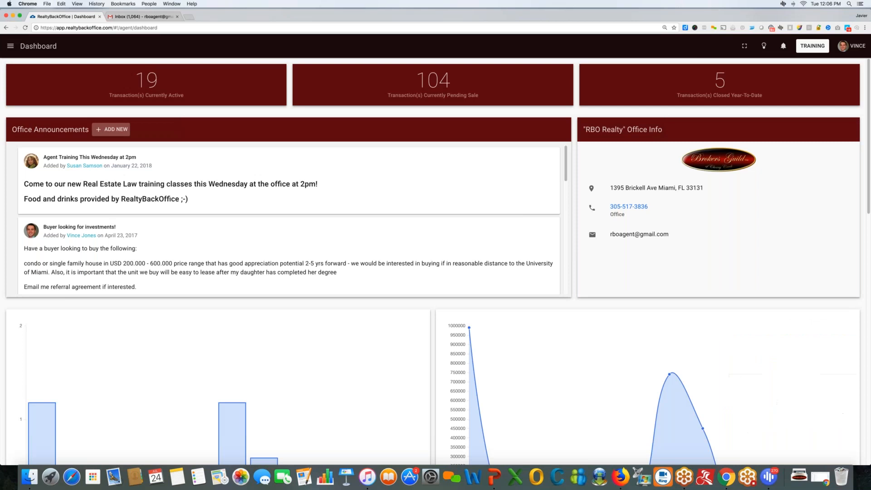
click(808, 48)
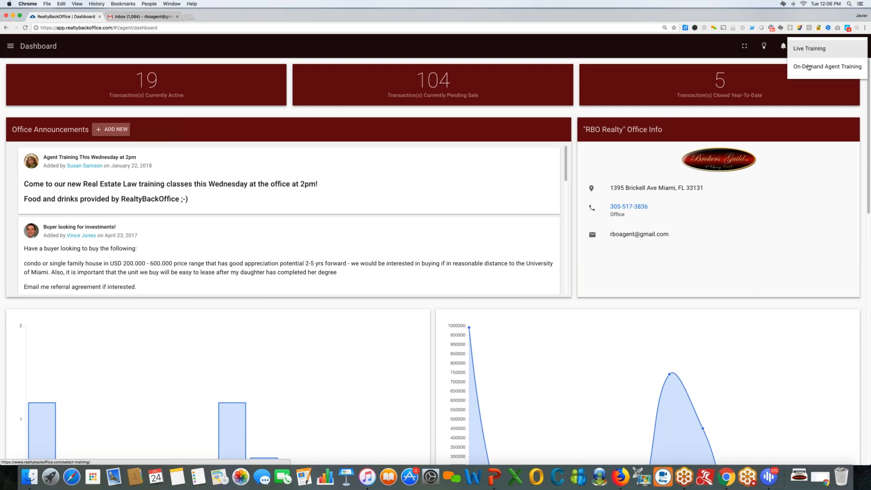
Browse the On-Demand Agent Training videos in Agent University, then return to the dashboard tab.
click(808, 67)
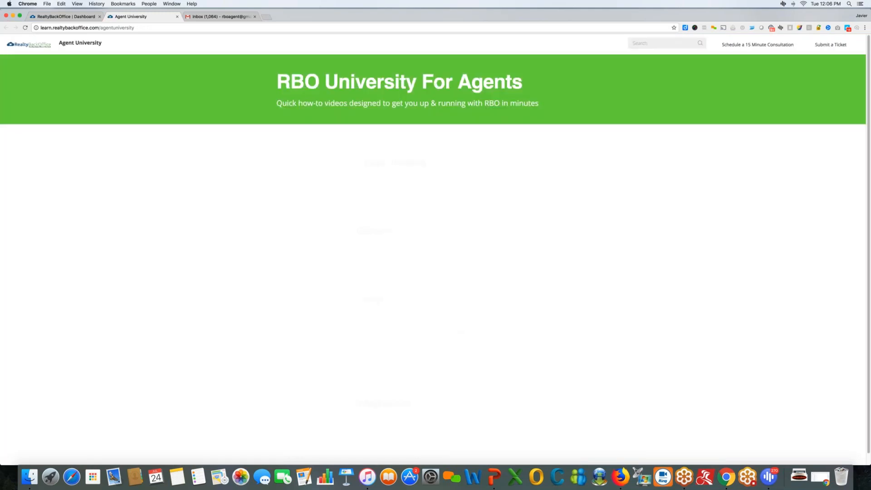
scroll(351, 303, down, 2)
scroll(363, 301, down, 3)
scroll(363, 301, up, 5)
scroll(427, 181, down, 1)
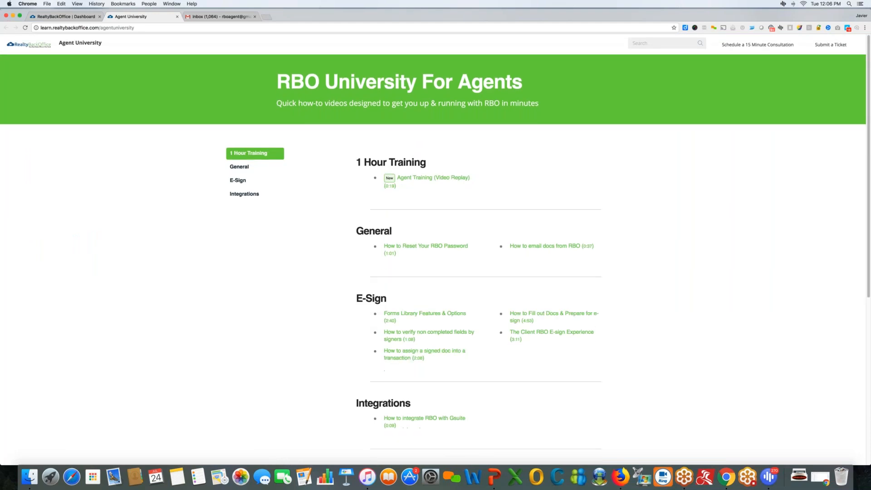
scroll(478, 294, down, 1)
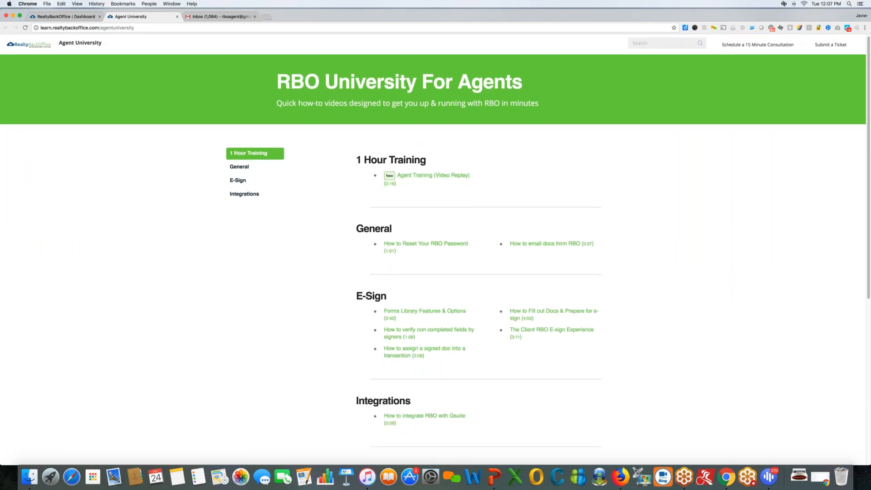
scroll(430, 280, down, 3)
scroll(430, 280, up, 4)
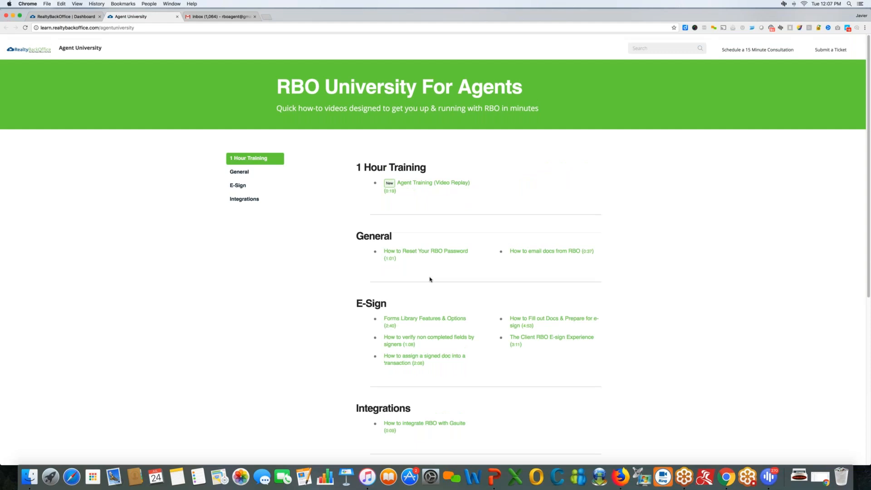
scroll(430, 279, down, 1)
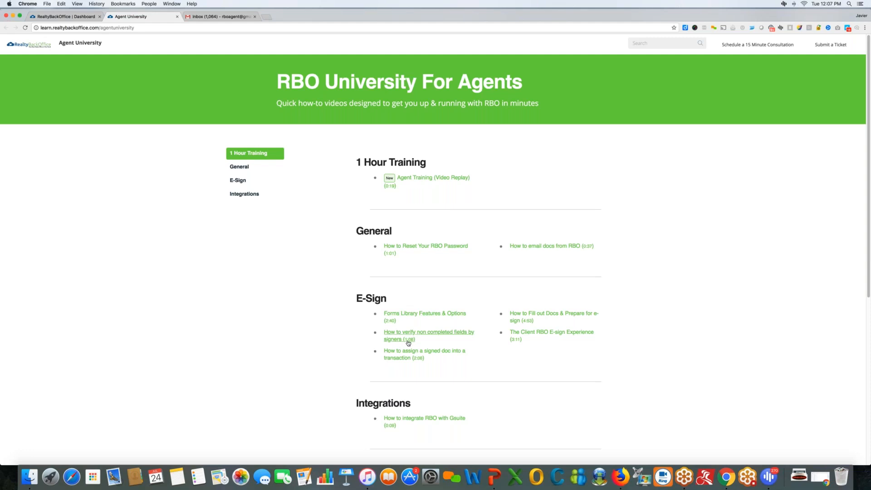
scroll(390, 338, down, 3)
scroll(410, 359, up, 1)
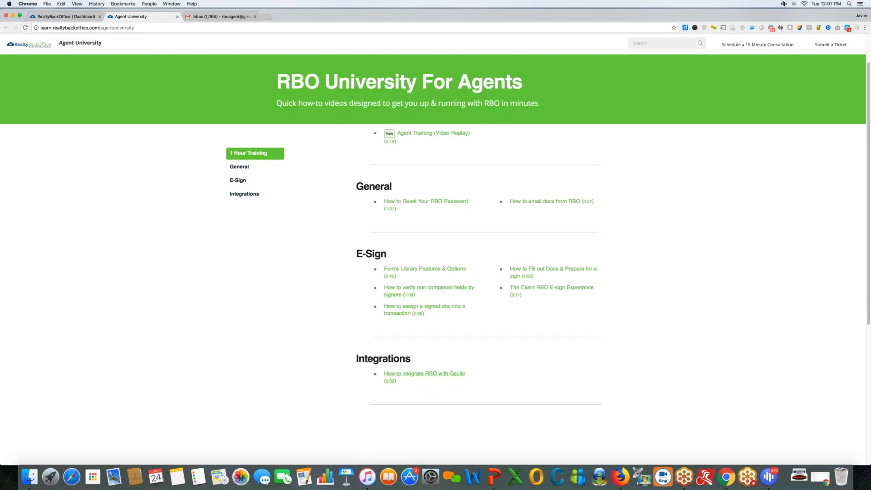
scroll(410, 365, up, 3)
scroll(422, 235, down, 1)
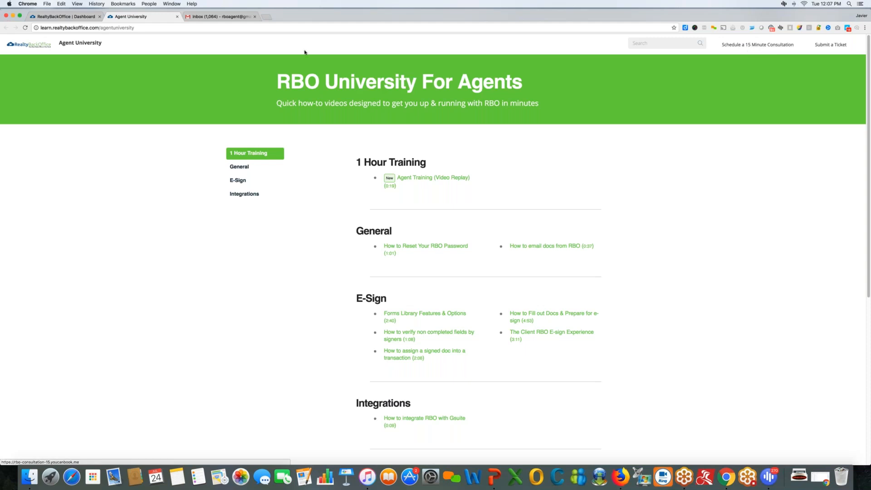
click(75, 19)
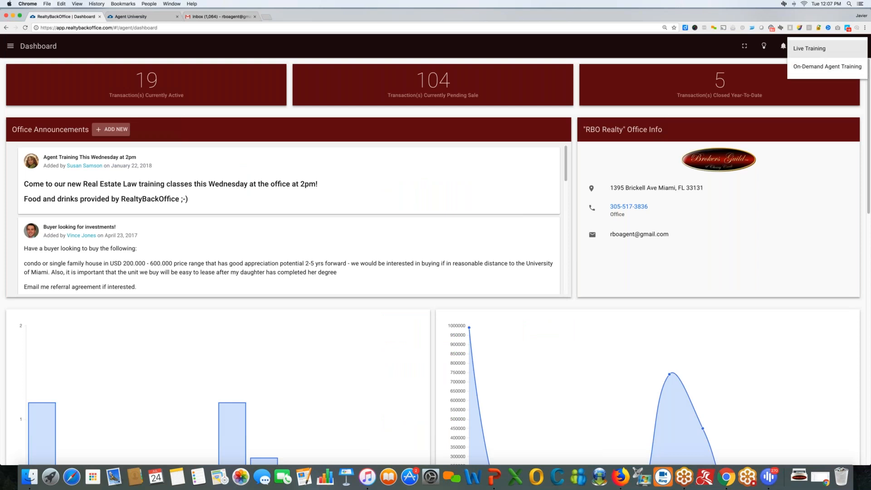
Close the Training options and open the list of 19 currently active transactions.
click(696, 53)
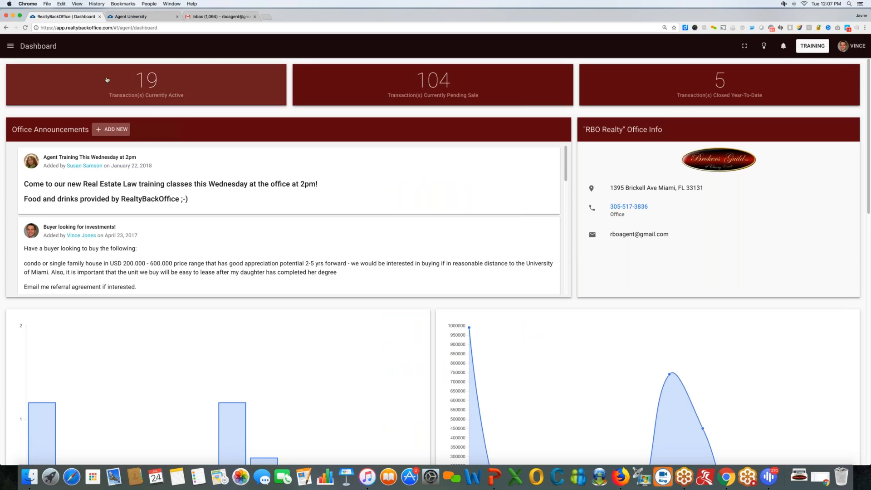
scroll(208, 131, up, 1)
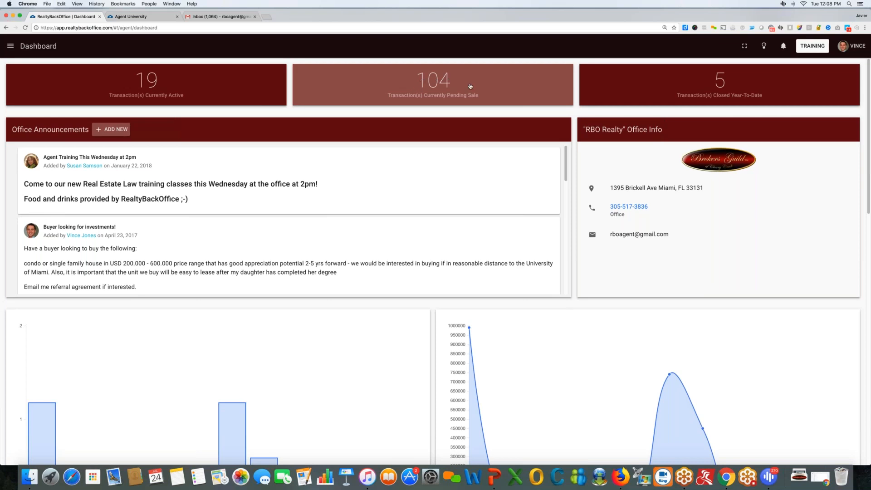
scroll(470, 86, down, 1)
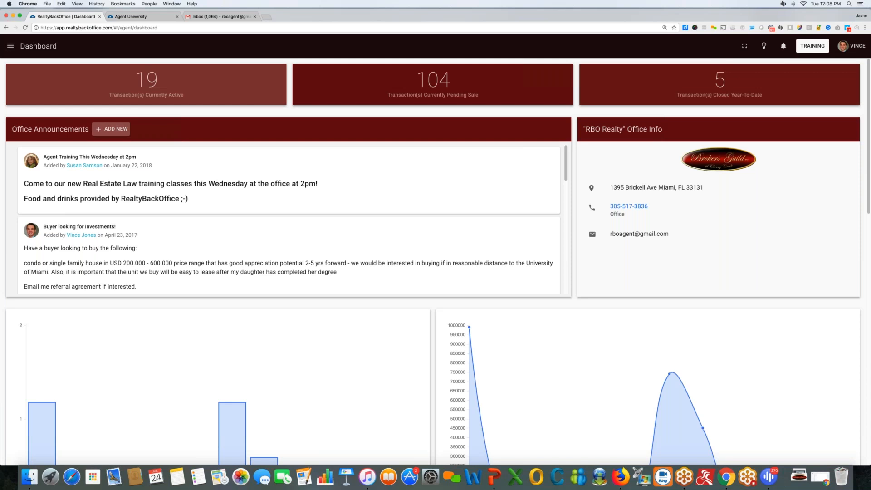
click(209, 94)
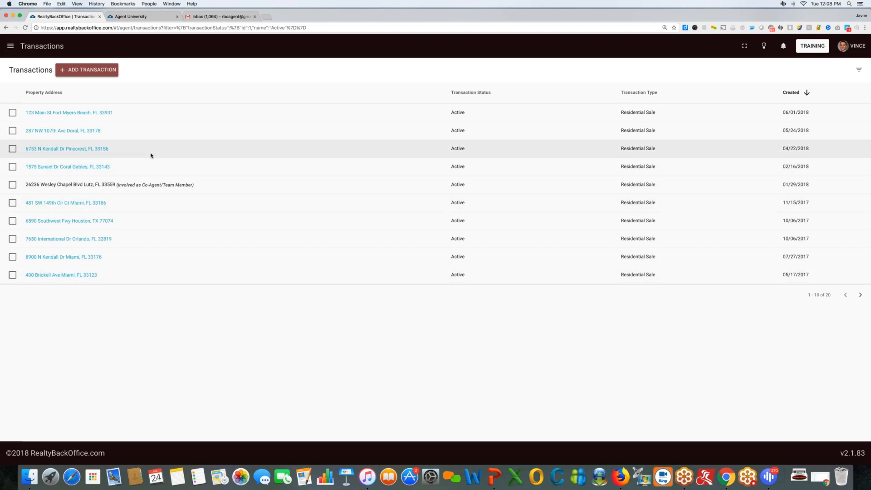
Go back to the Dashboard from the side menu and read the office announcements.
click(10, 47)
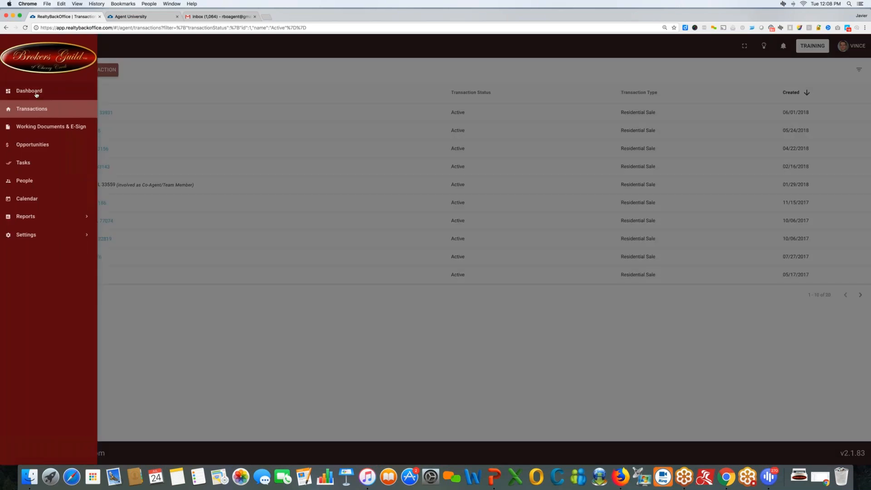
click(20, 91)
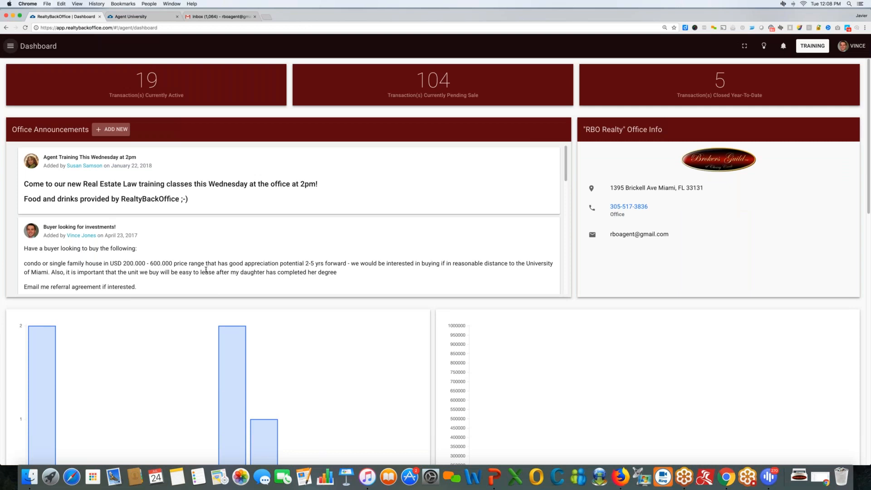
scroll(206, 271, down, 1)
scroll(206, 270, up, 1)
scroll(139, 185, down, 1)
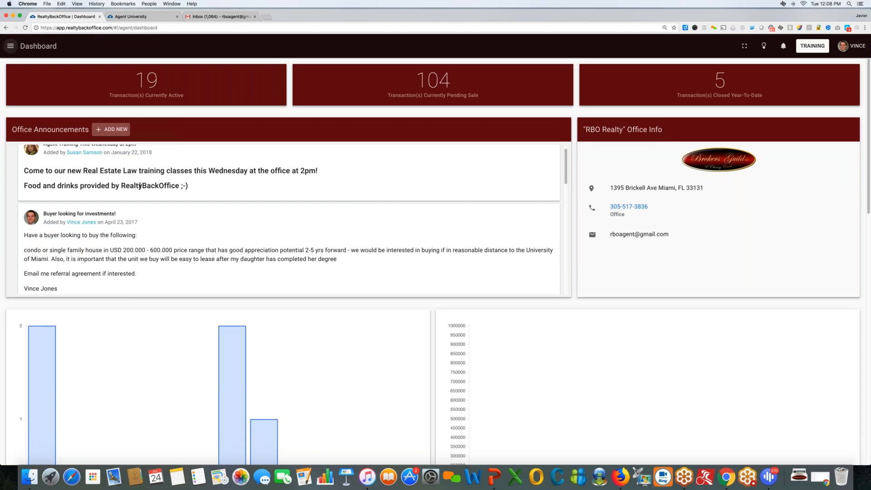
scroll(139, 185, down, 2)
scroll(96, 238, up, 3)
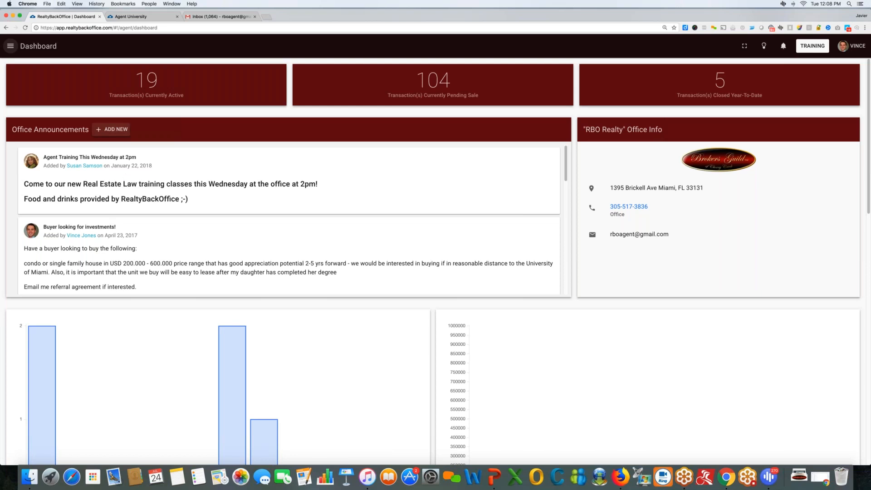
click(111, 130)
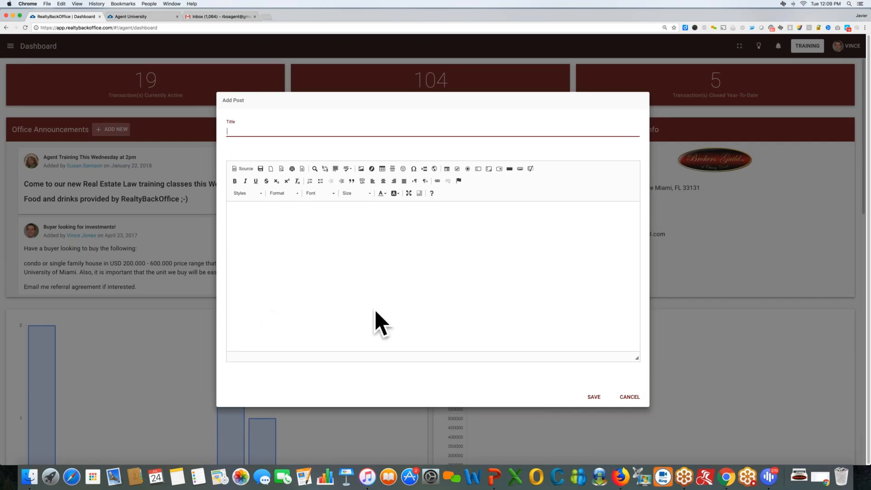
click(630, 397)
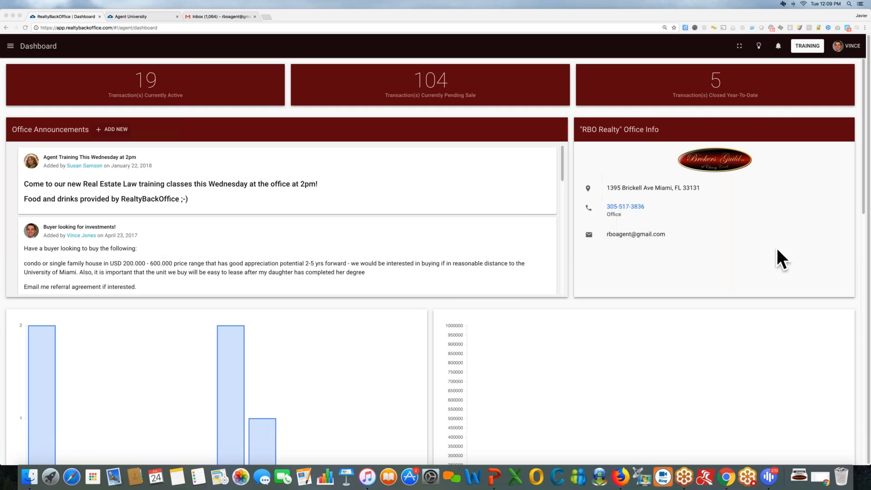
Read the monthly charts: 2 closings in January, 2 in July, and $990,000 January volume.
scroll(853, 259, down, 1)
scroll(854, 259, down, 3)
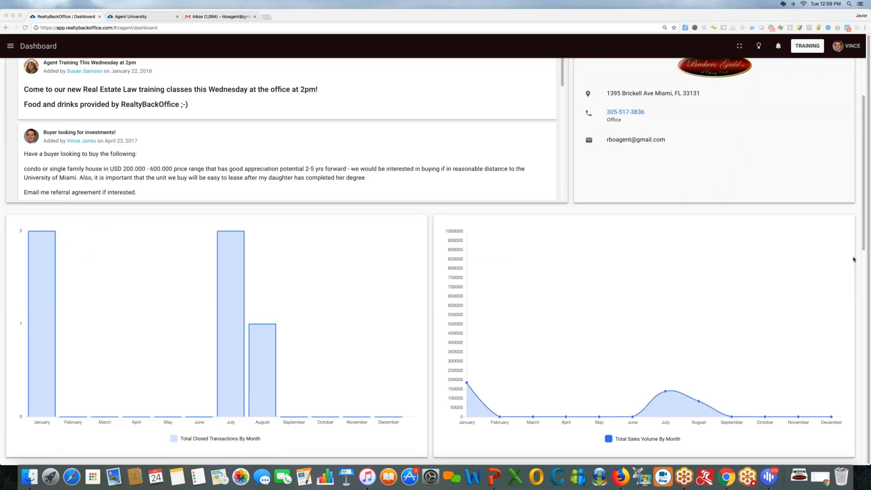
scroll(854, 259, down, 3)
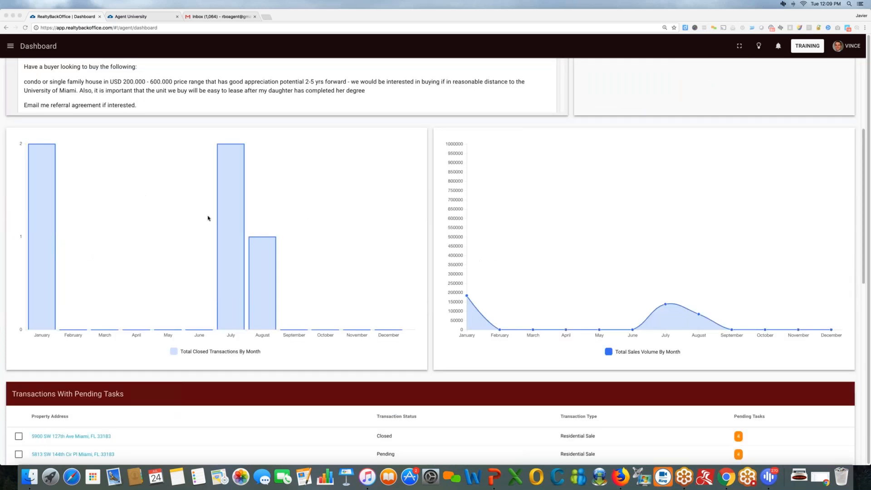
click(121, 139)
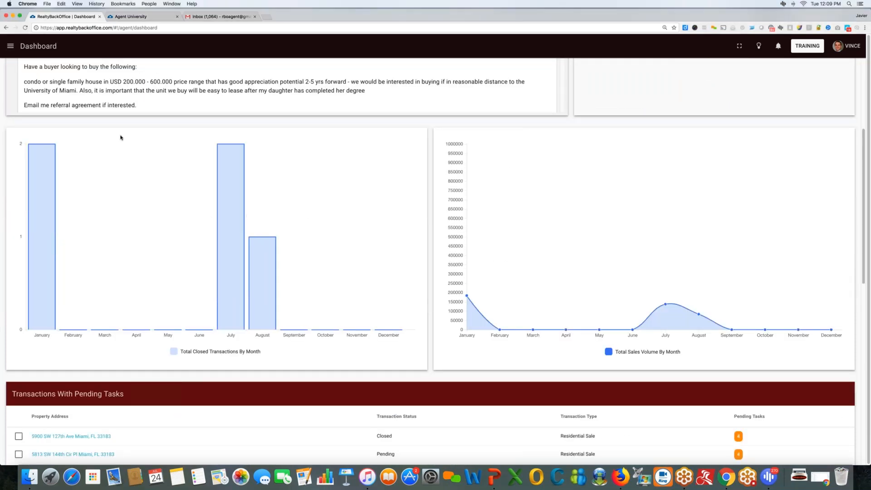
mouse_move(37, 176)
mouse_move(466, 146)
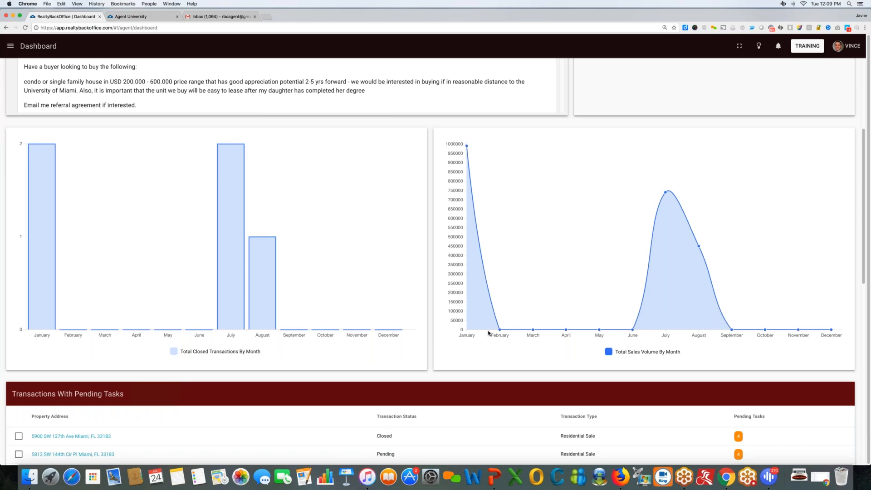
mouse_move(661, 196)
Expand Reports in the sidebar to view Stats and Forecasting reports, then collapse Reports.
click(10, 45)
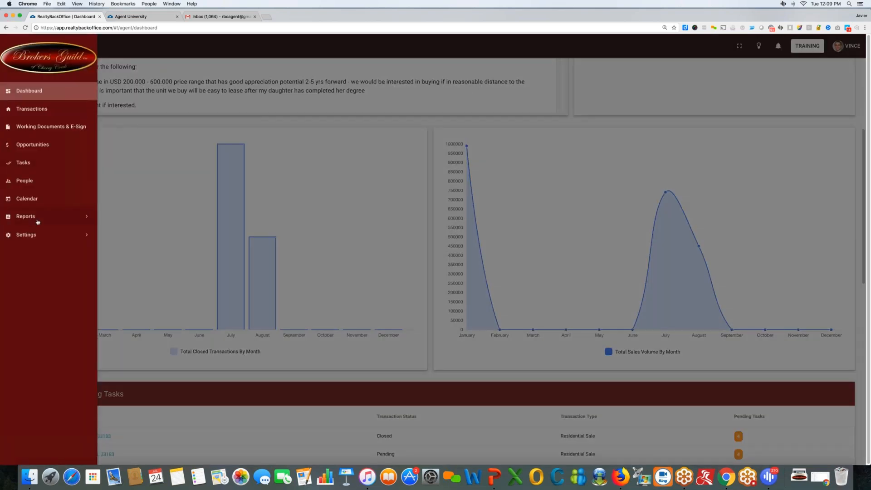
click(36, 222)
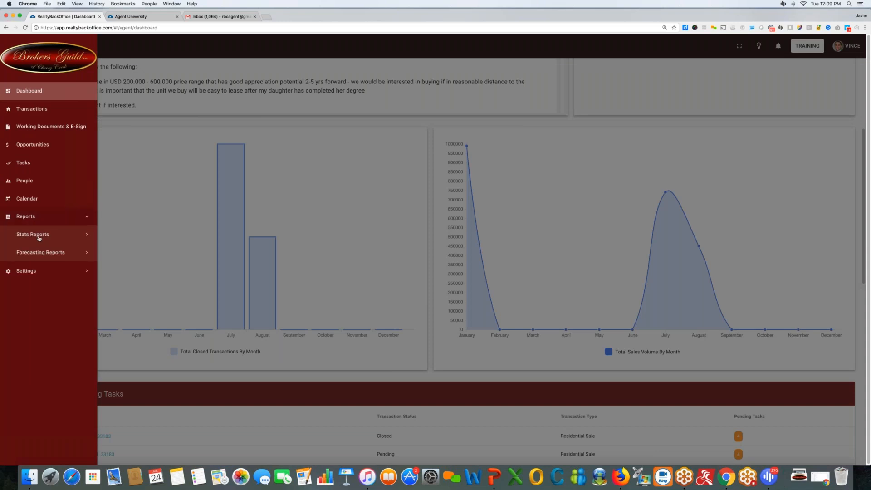
click(39, 236)
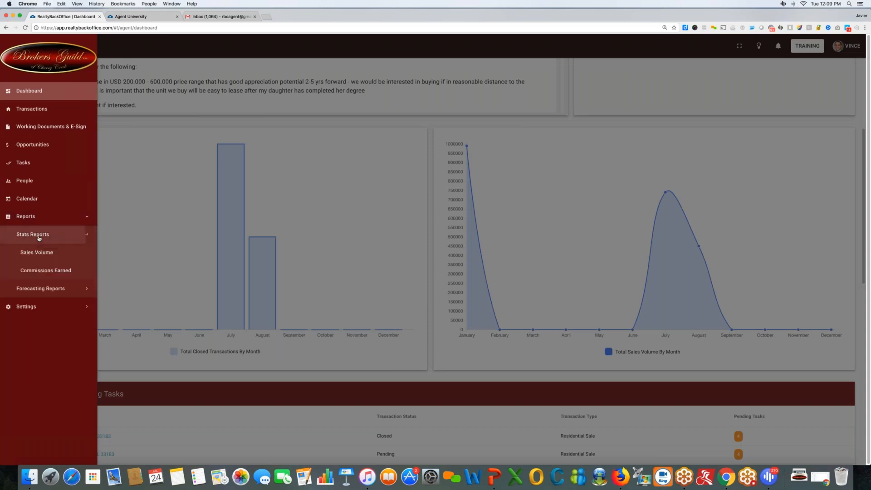
click(53, 288)
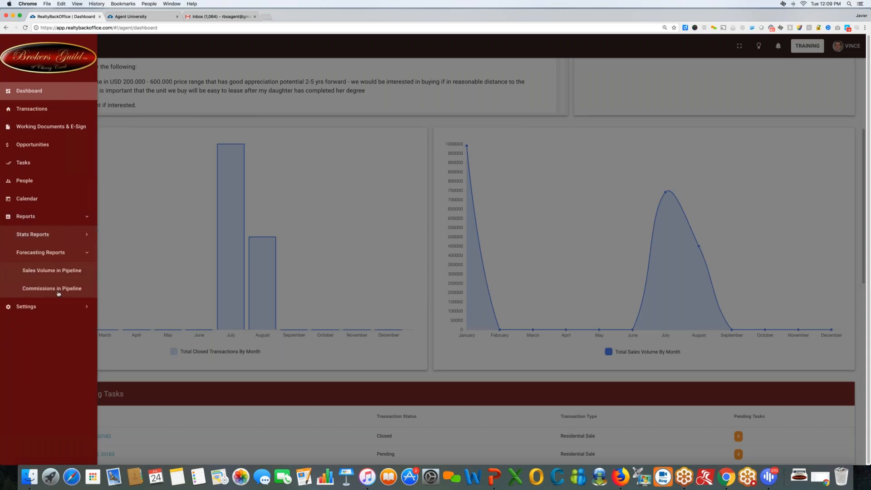
click(45, 218)
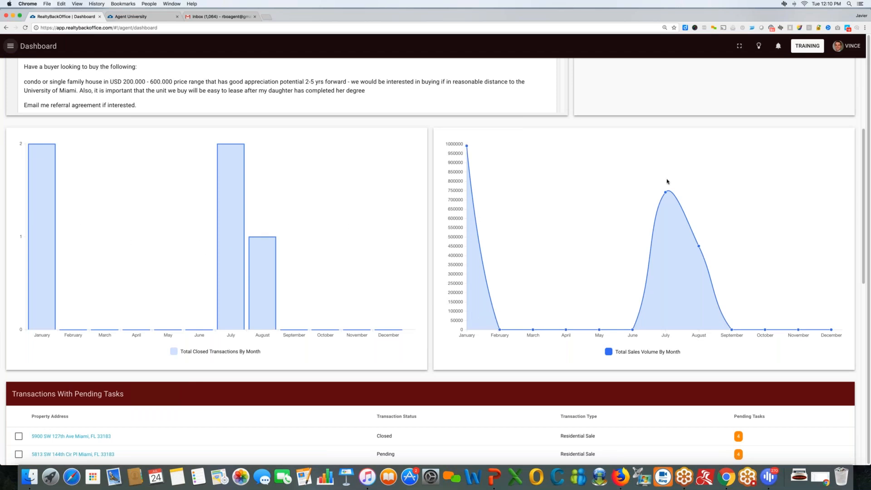
Review the Transactions With Pending Tasks table, highlighting the first row's Closed status, then deselecting it.
scroll(402, 299, down, 5)
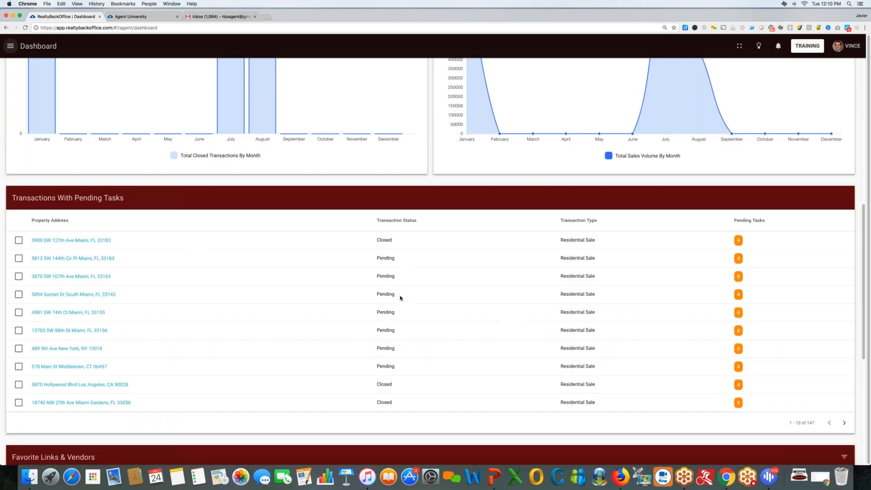
scroll(401, 298, down, 1)
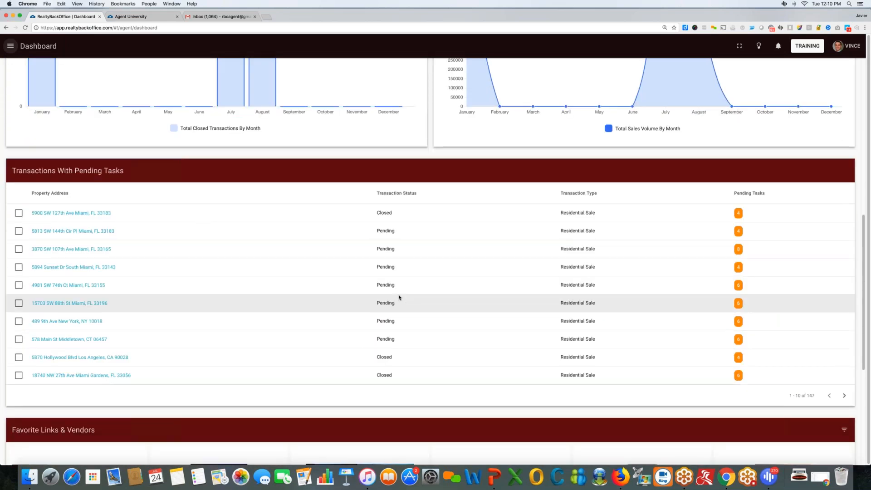
scroll(400, 298, up, 1)
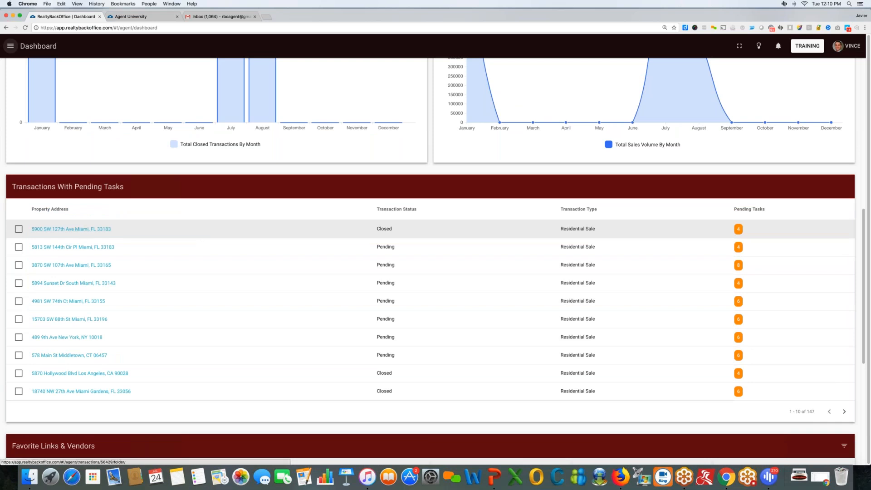
drag(380, 229, 389, 228)
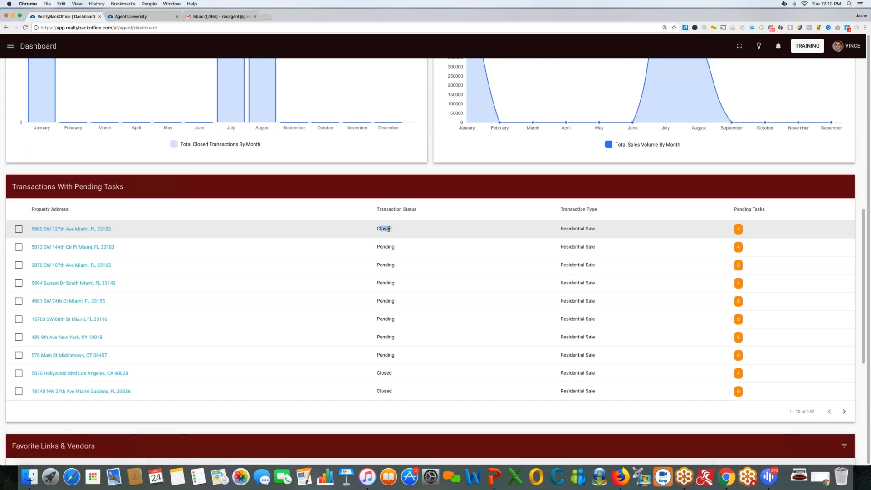
drag(389, 229, 395, 228)
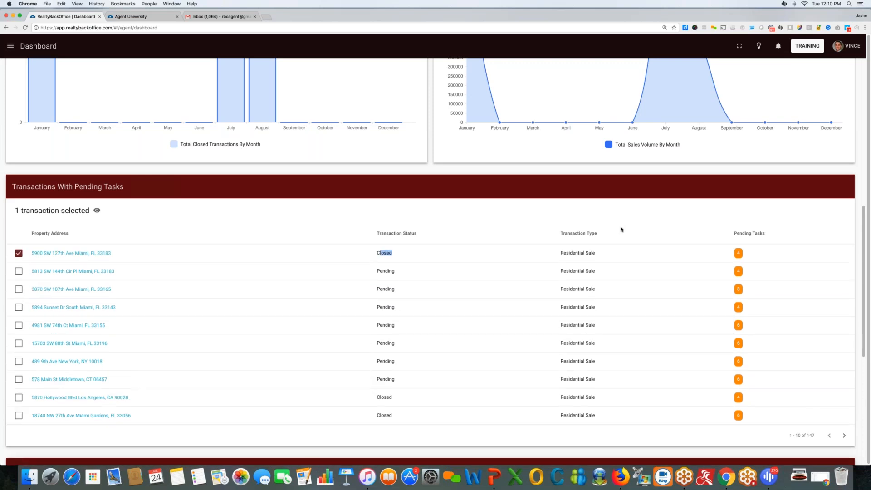
click(738, 253)
click(739, 253)
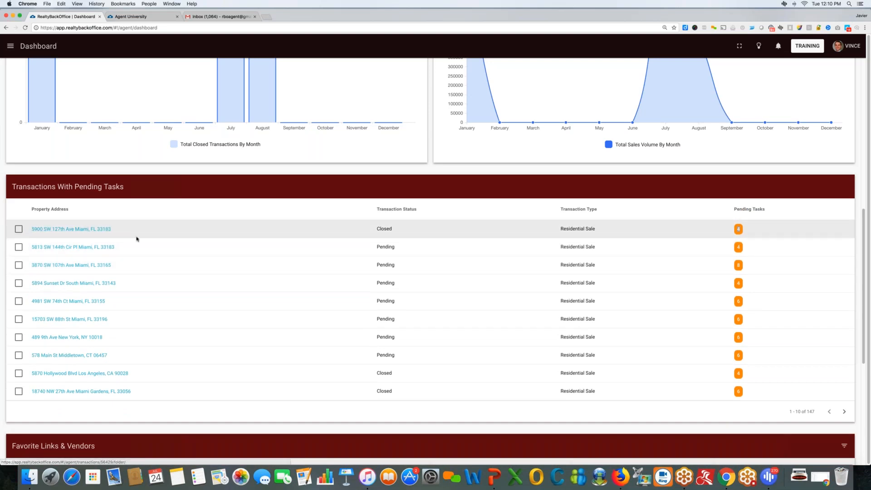
Scroll down to the Favorite Links & Vendors section.
scroll(136, 239, down, 3)
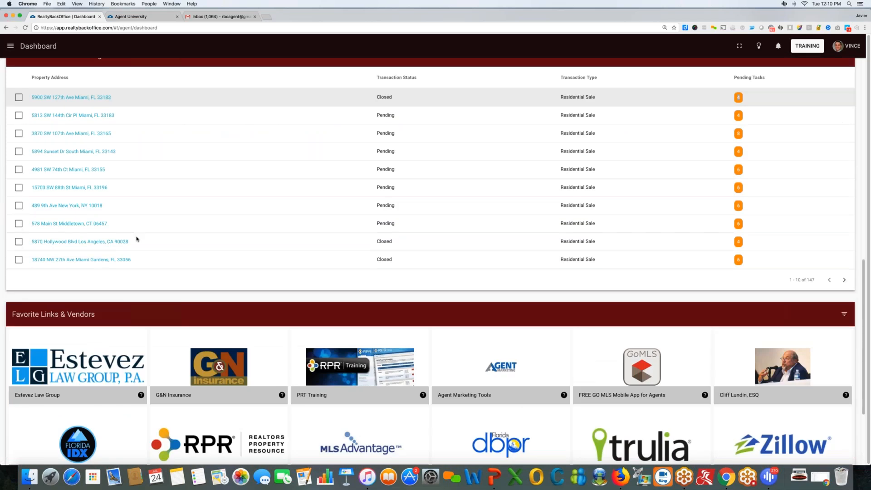
scroll(137, 240, down, 3)
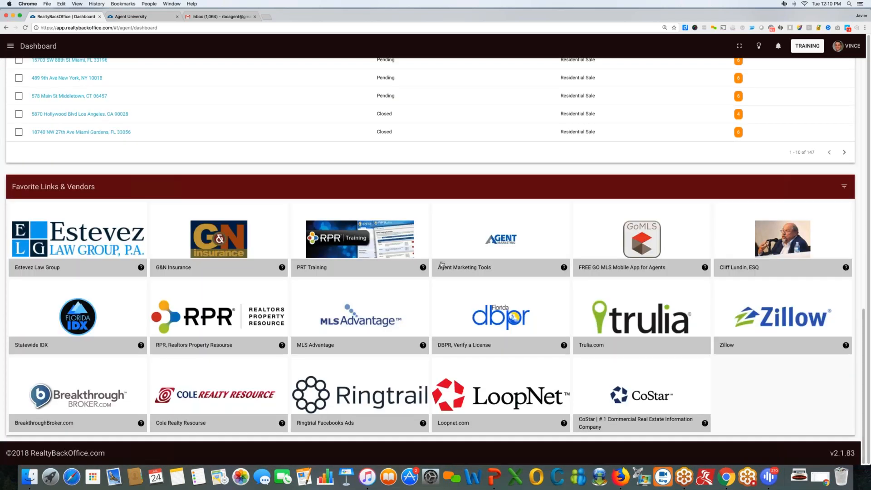
scroll(600, 264, up, 1)
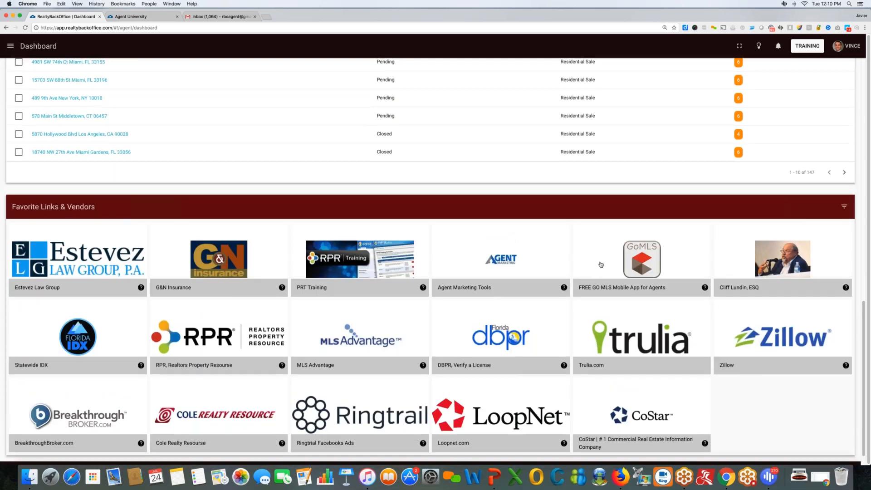
scroll(601, 265, down, 1)
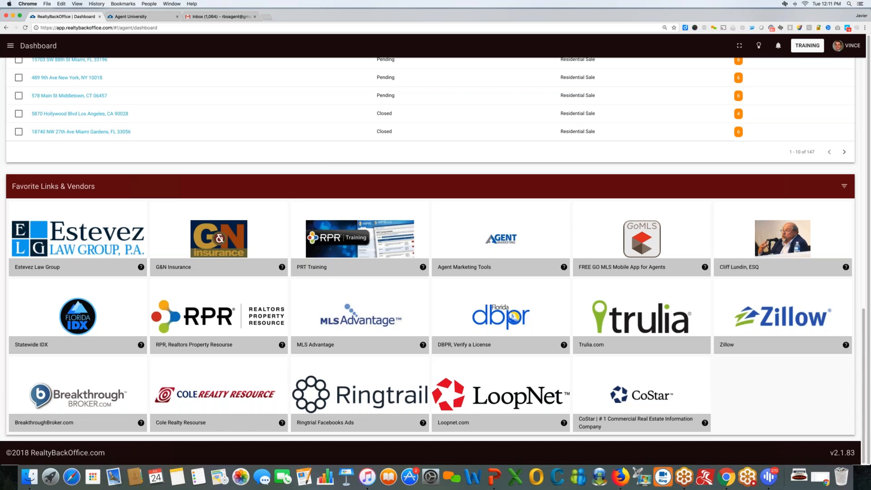
Filter Favorite Links & Vendors by category to show only Marketing vendors.
click(844, 186)
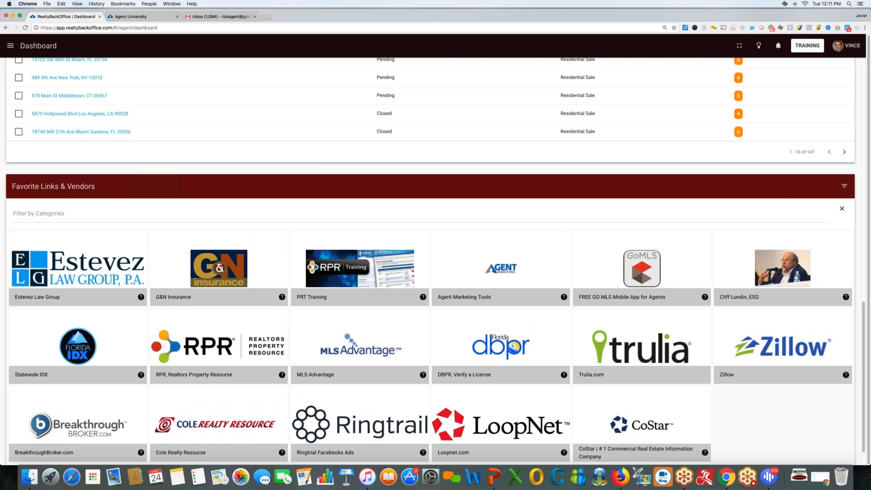
click(189, 213)
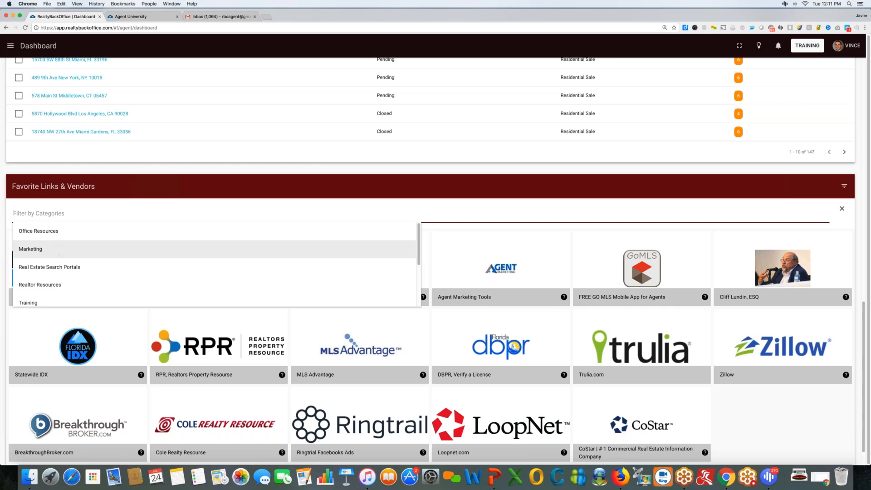
click(56, 251)
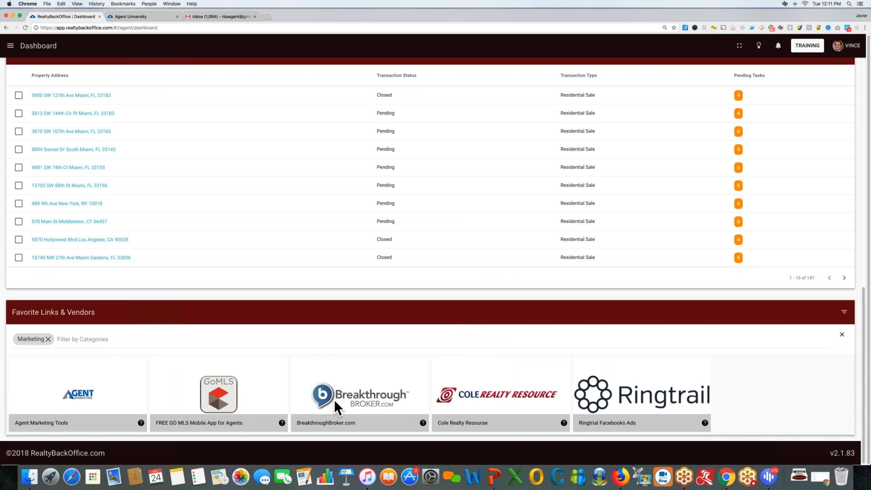
Open the BreakthroughBroker.com vendor website in a new tab from its card.
scroll(354, 394, up, 1)
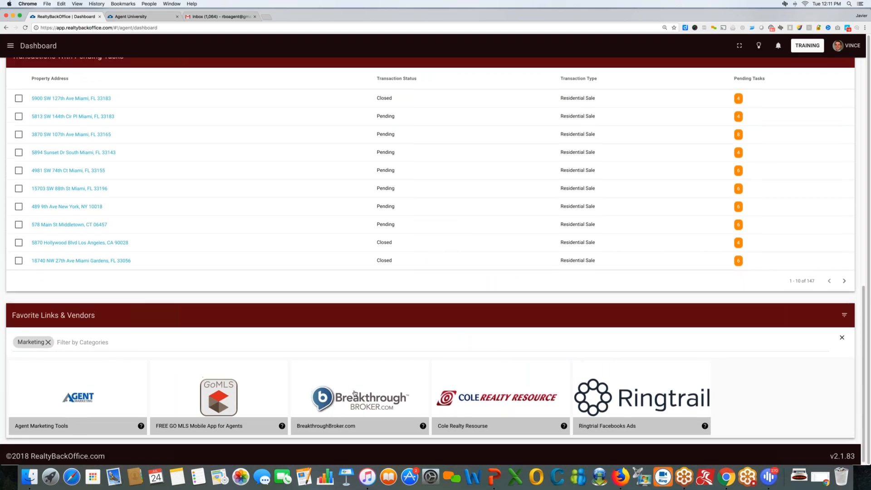
scroll(355, 393, up, 5)
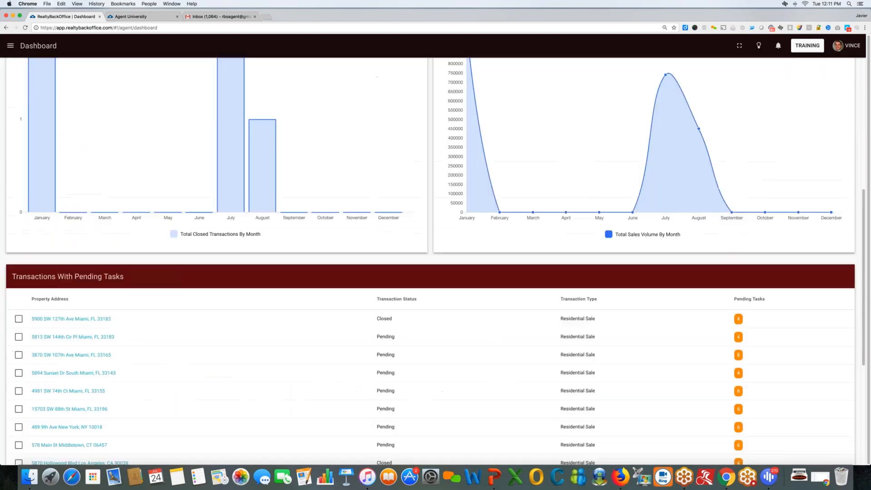
scroll(569, 269, up, 5)
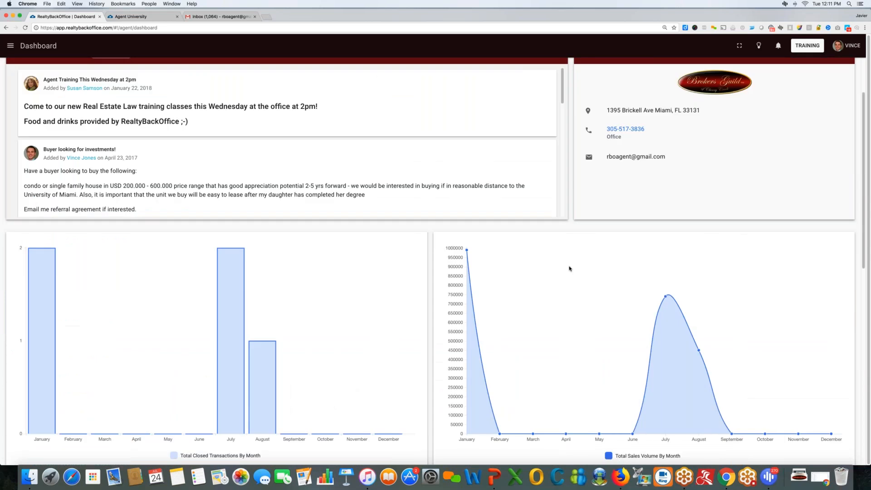
scroll(219, 164, up, 2)
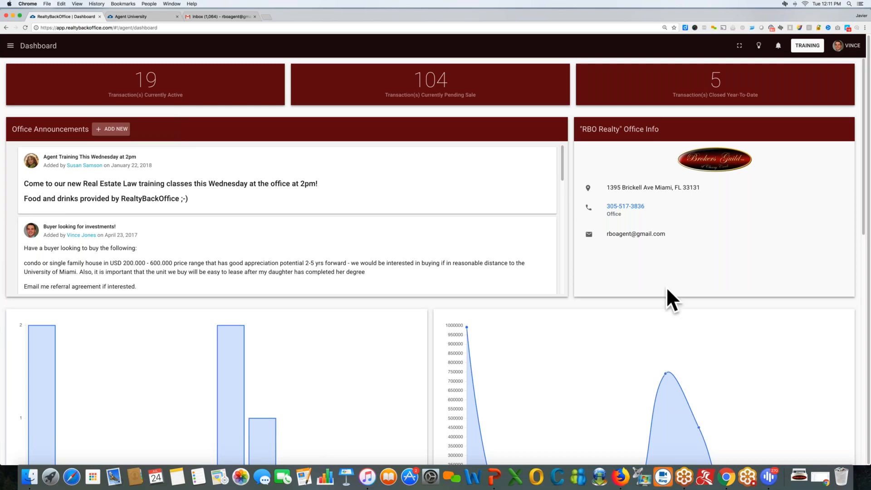
scroll(585, 293, down, 1)
scroll(585, 293, down, 10)
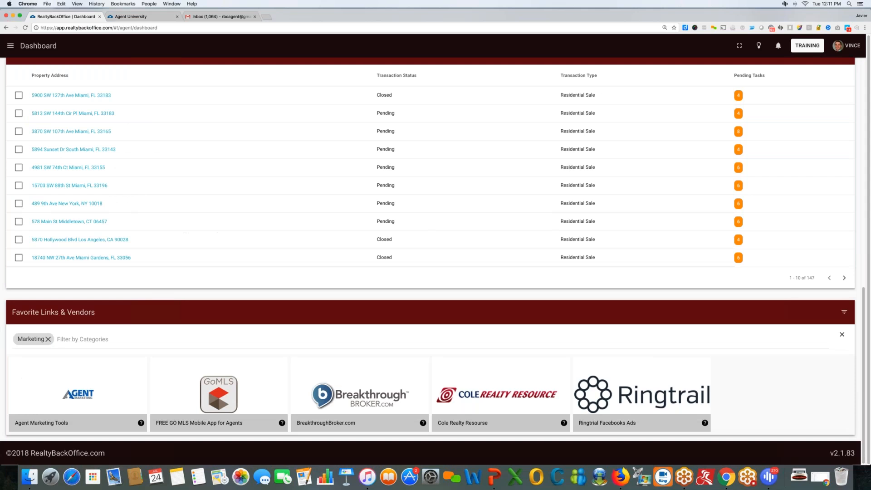
click(359, 394)
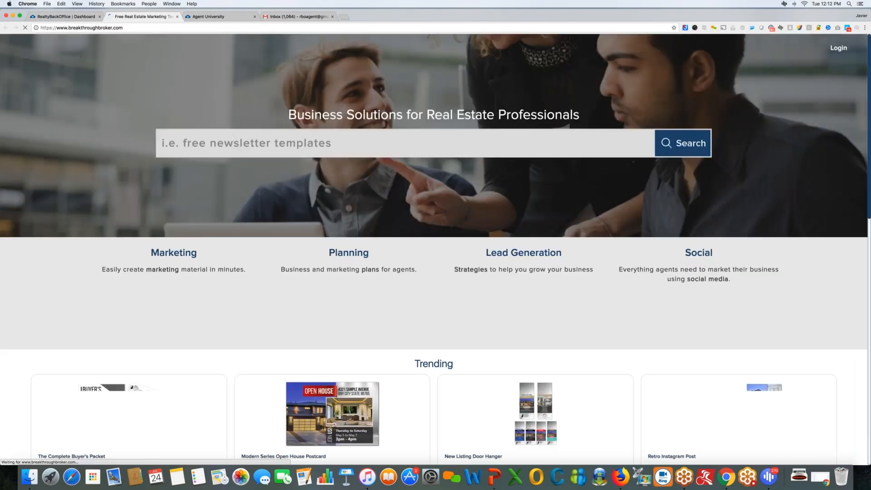
Back on the dashboard, read the BreakthroughBroker.com vendor description and close it.
click(66, 17)
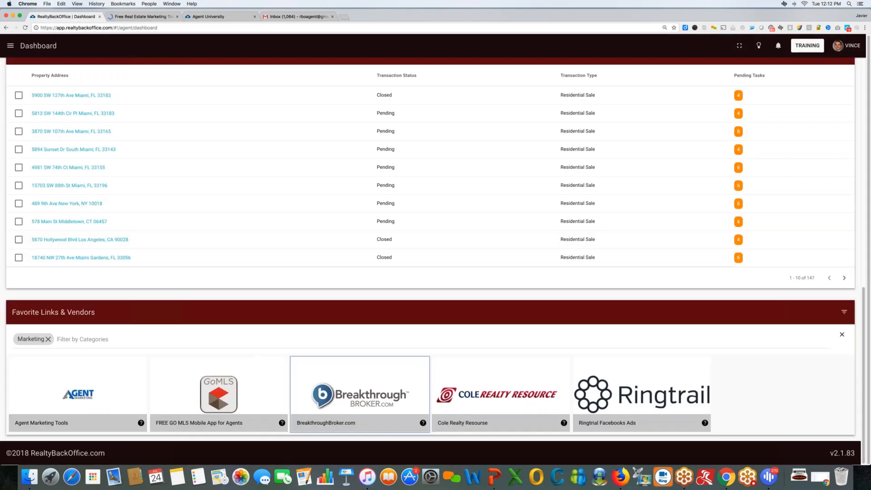
click(424, 424)
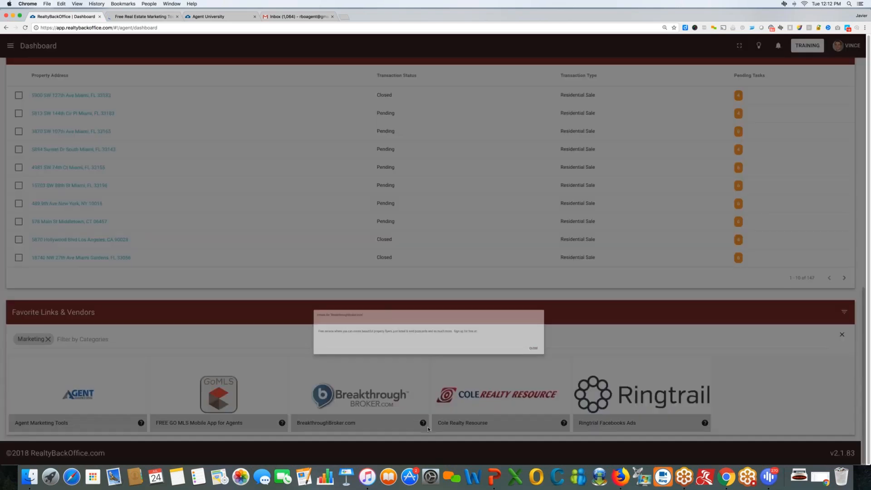
drag(226, 247, 288, 247)
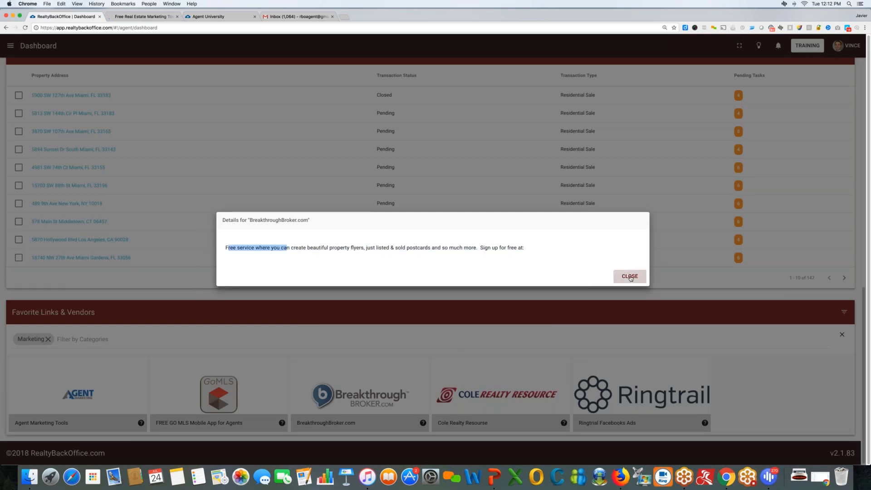
click(630, 276)
scroll(634, 277, up, 5)
Scroll to the top to see 19 active, 104 pending-sale and 5 closed transactions.
scroll(634, 276, up, 6)
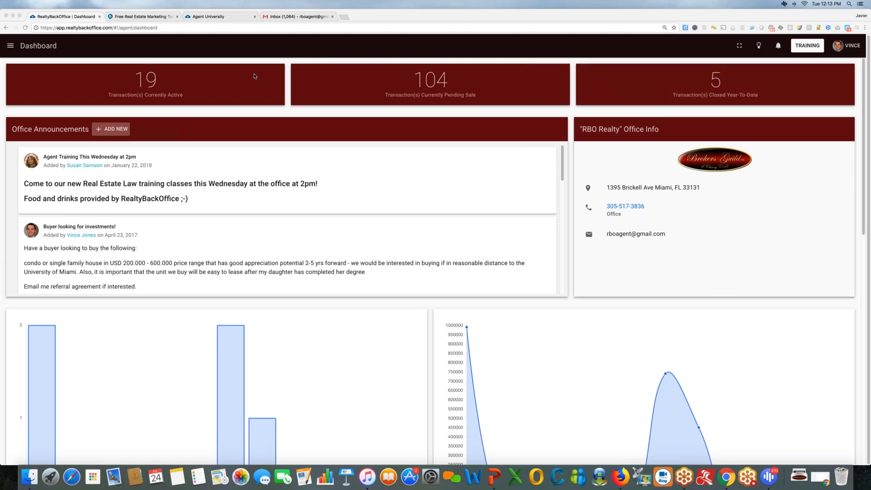
Return to the browser and go to the Transactions page from the main navigation menu.
click(10, 47)
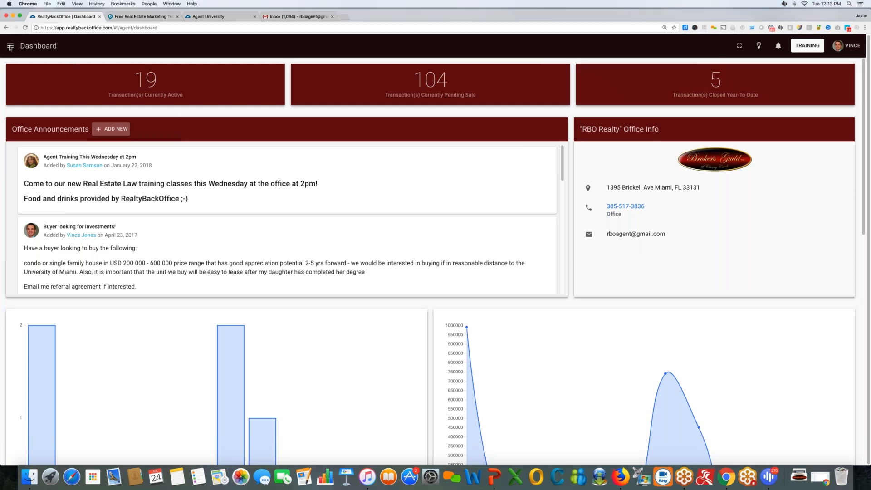
click(10, 46)
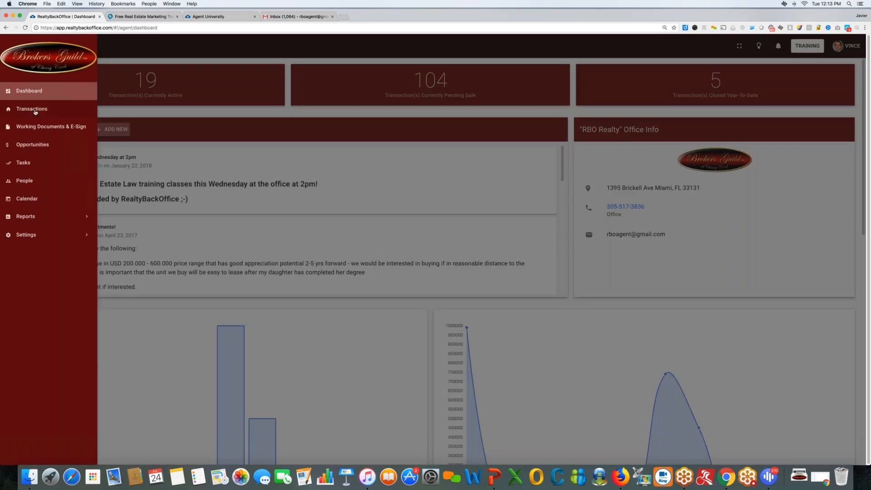
click(35, 110)
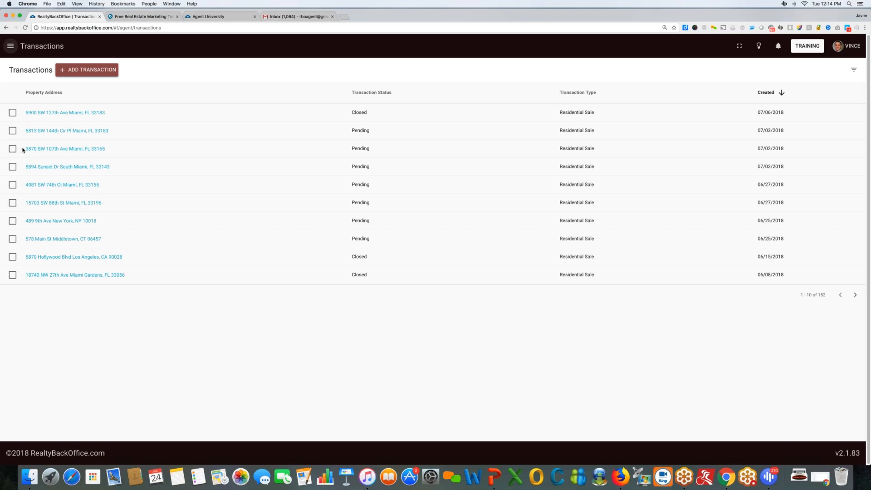
drag(23, 149, 111, 151)
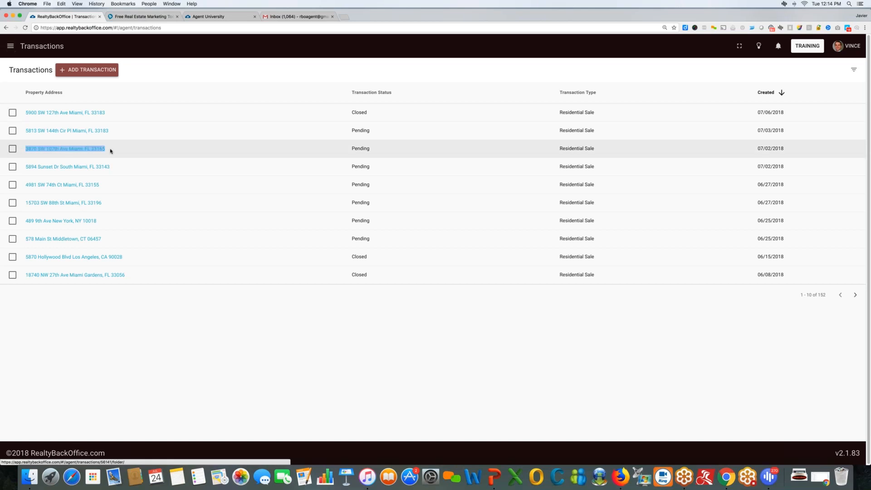
click(109, 150)
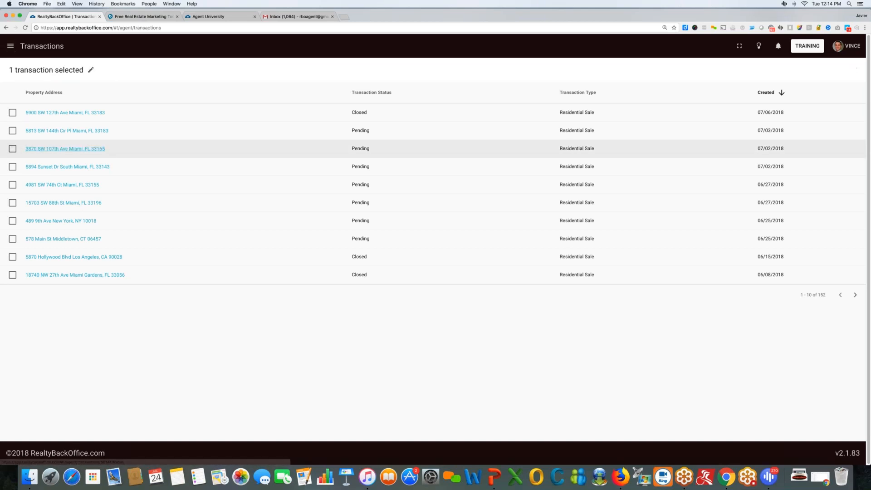
click(12, 149)
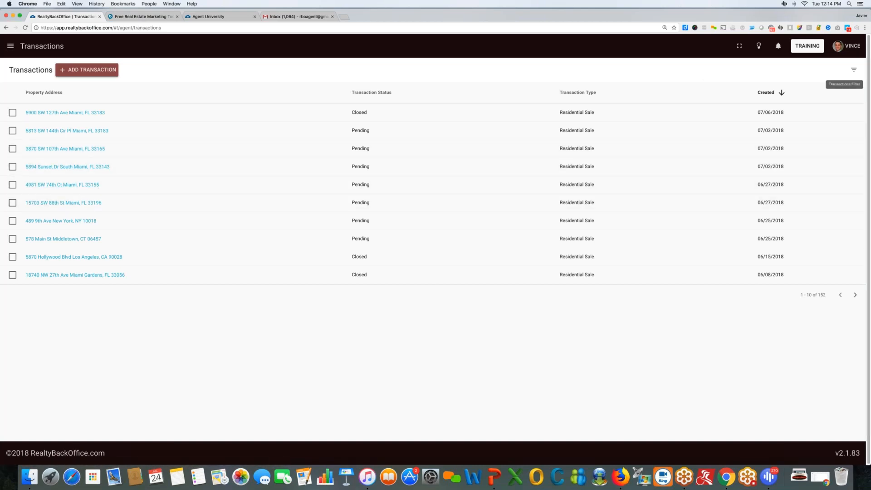
Open the transactions filter, enter then clear address 3870, and dismiss the password manager popup.
click(854, 70)
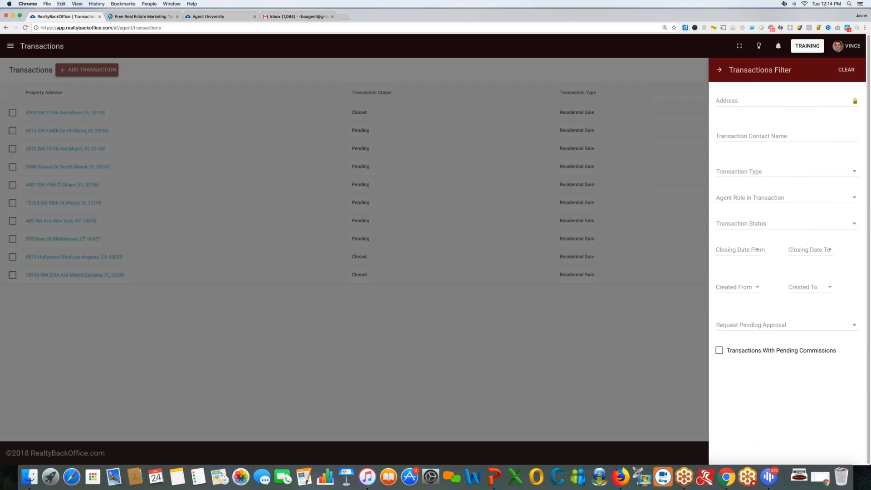
click(744, 99)
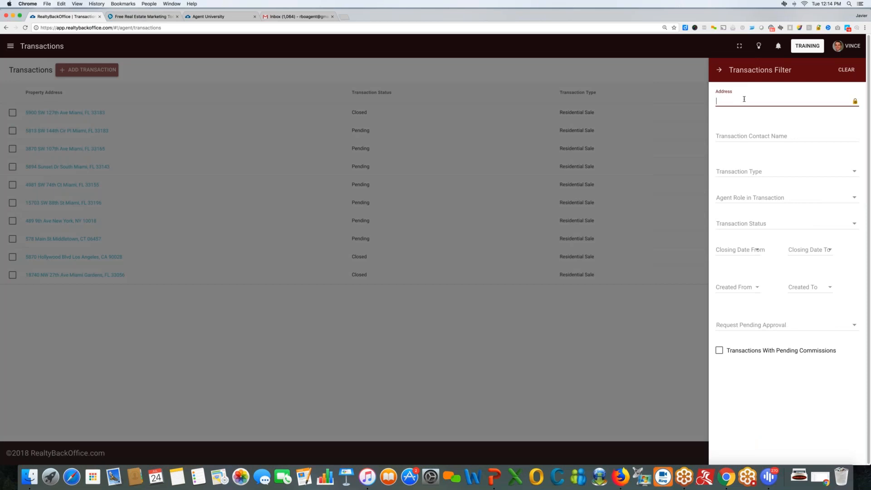
text(3870)
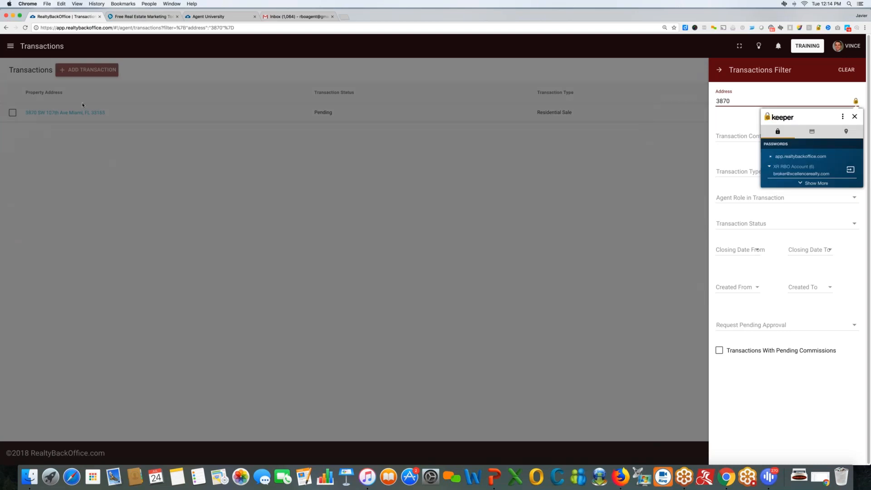
drag(737, 100, 716, 100)
key(BackSpace)
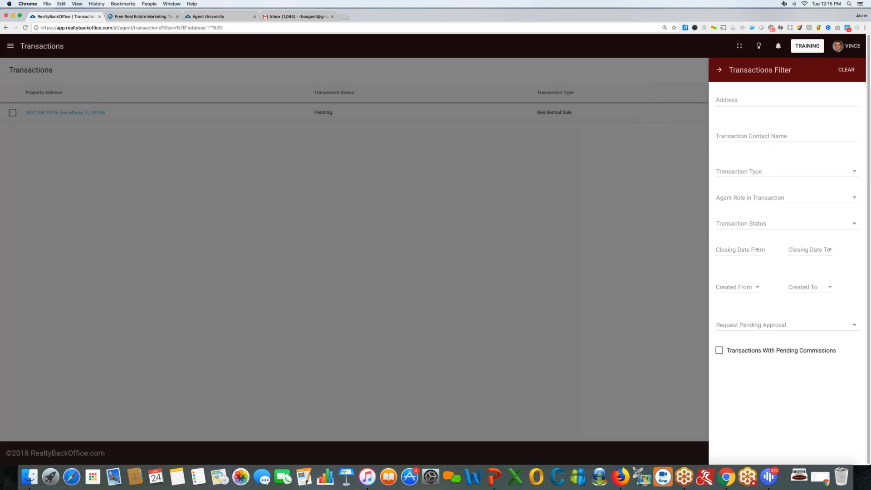
click(818, 28)
click(814, 58)
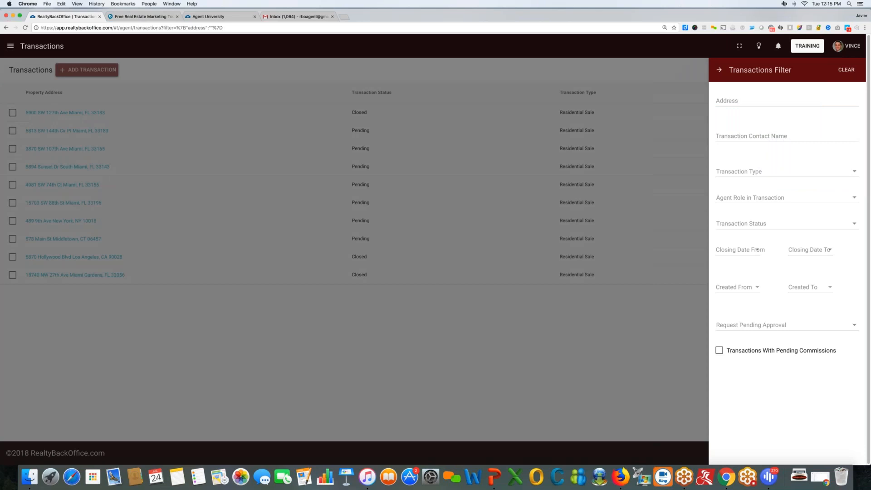
click(752, 136)
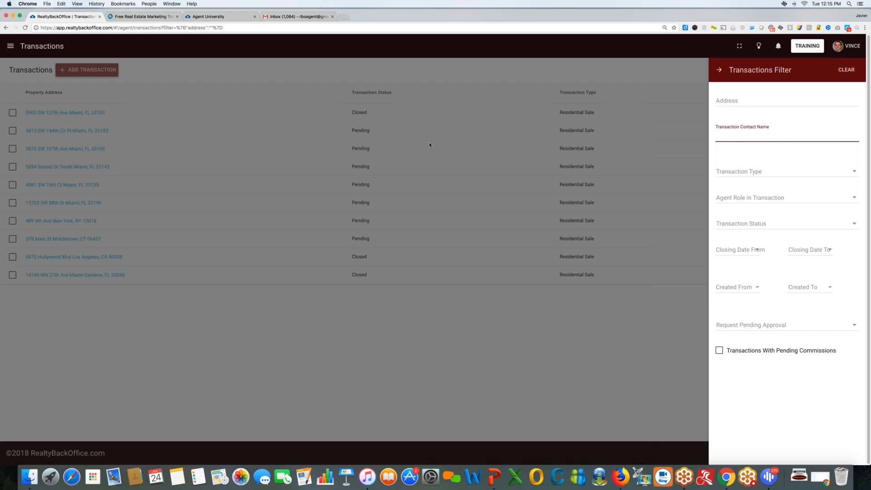
click(749, 171)
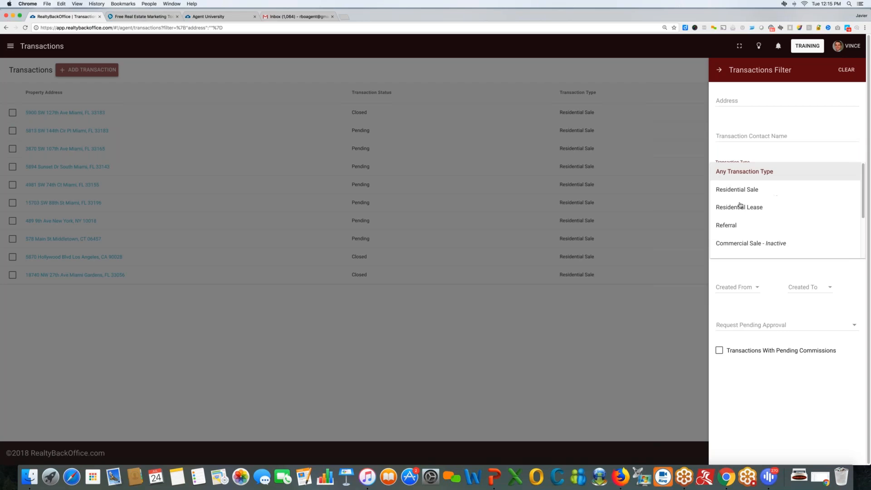
scroll(738, 197, down, 3)
scroll(745, 195, up, 3)
click(675, 301)
click(749, 197)
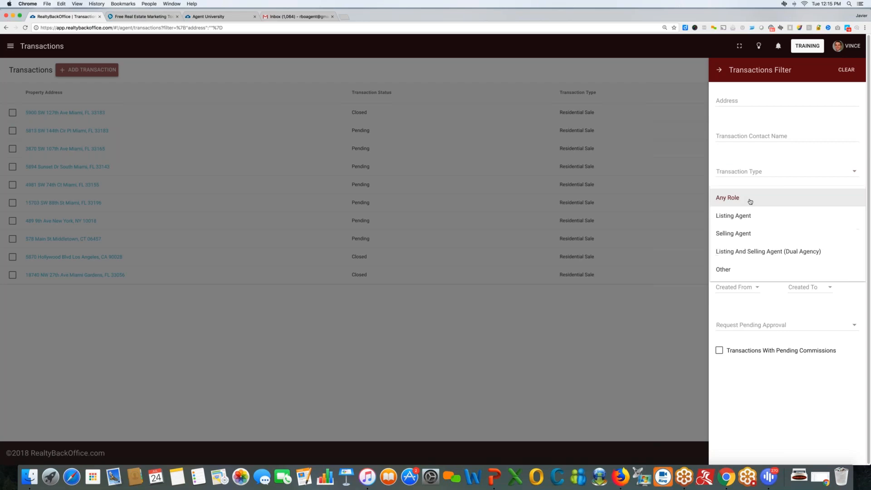
click(740, 216)
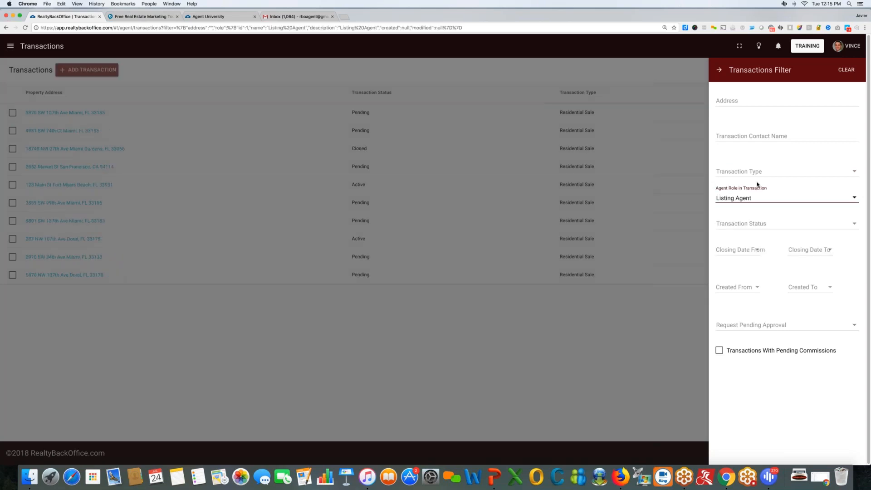
click(745, 225)
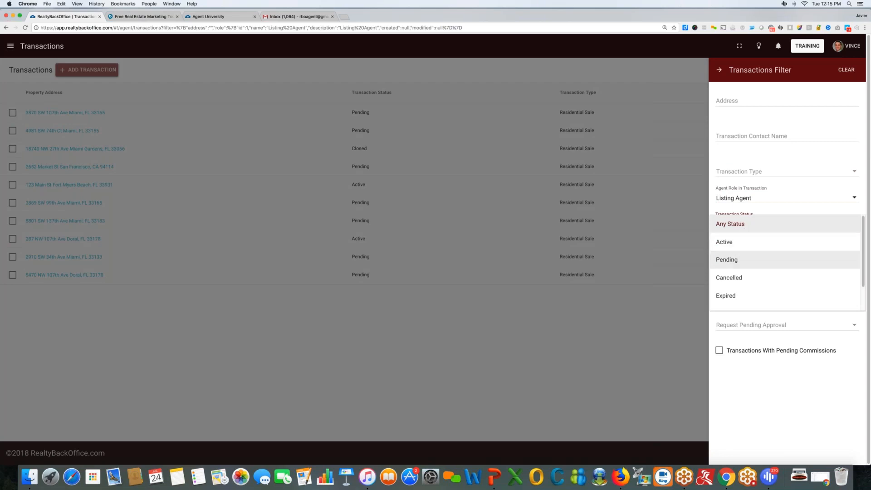
click(732, 260)
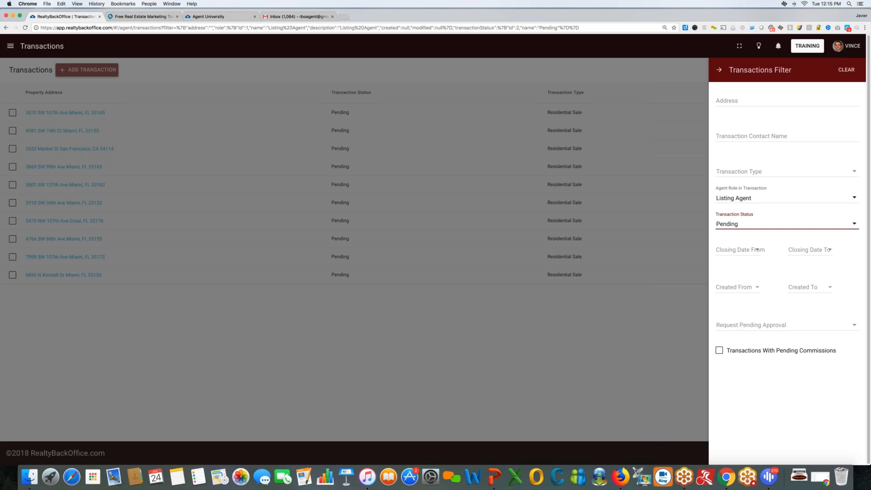
click(771, 325)
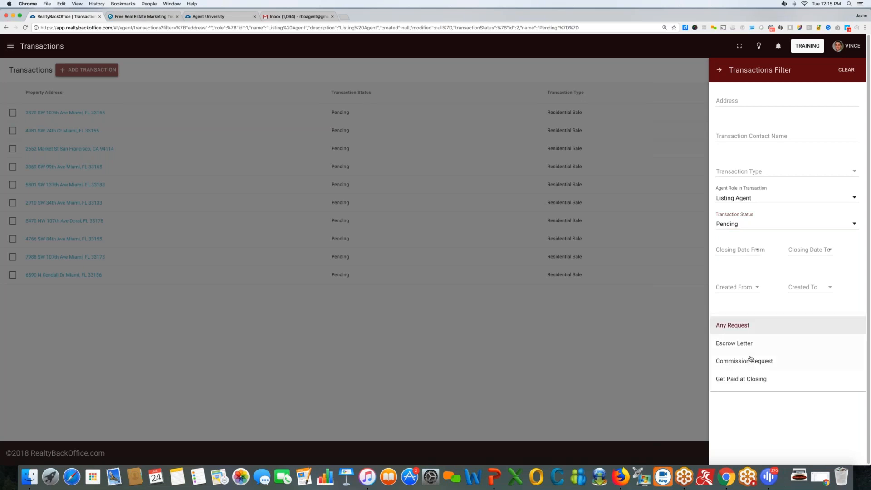
click(738, 383)
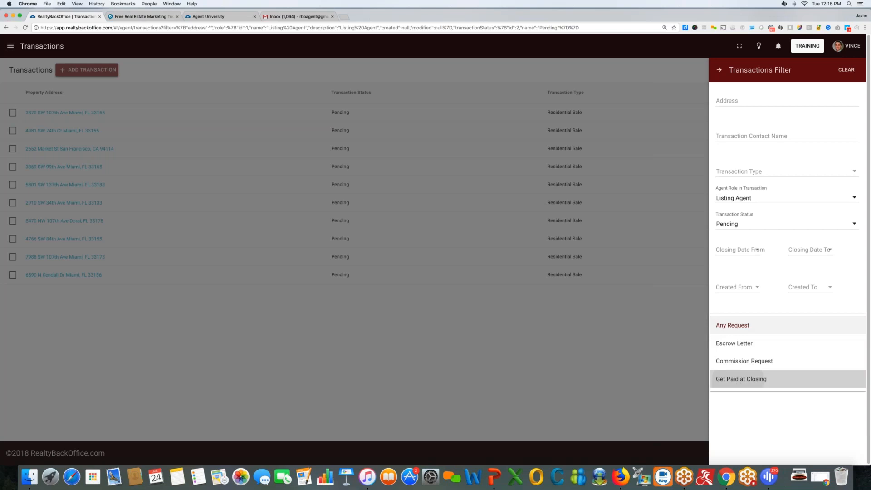
click(737, 381)
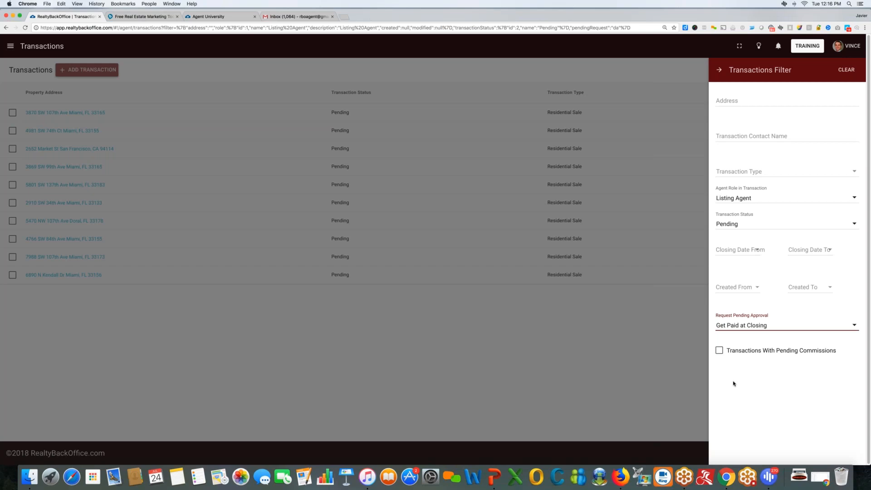
click(749, 326)
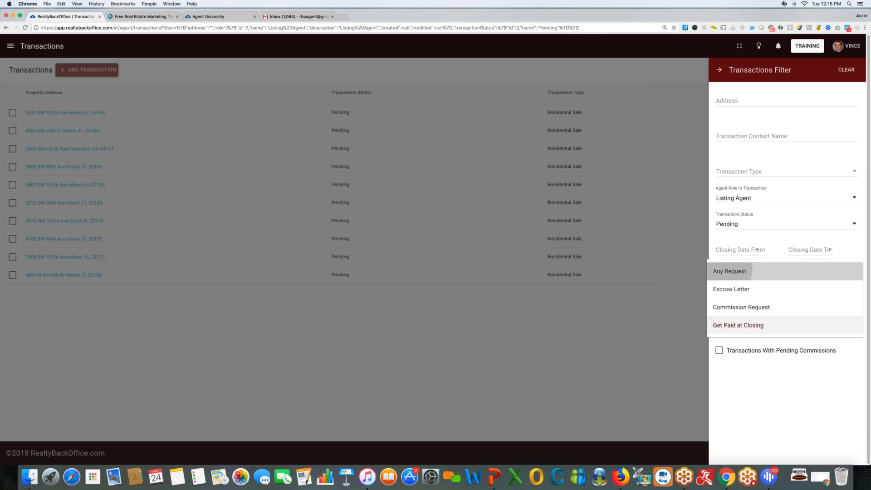
click(719, 271)
click(846, 70)
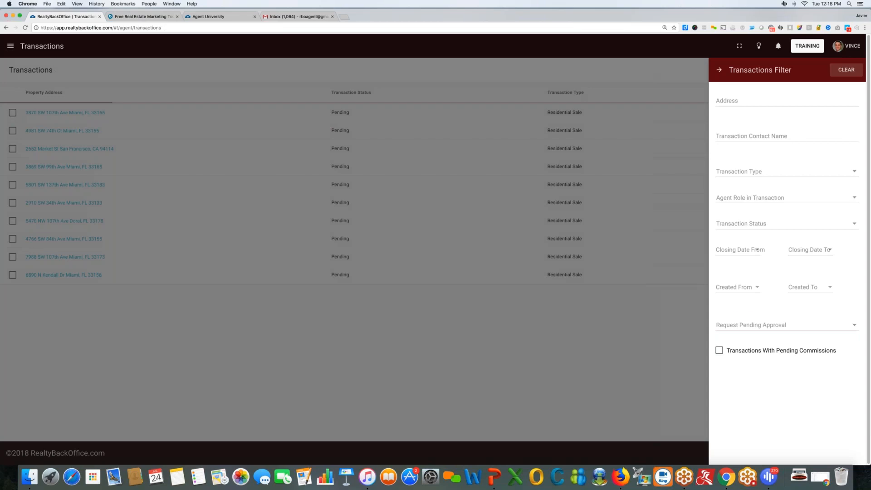
Close the Transactions Filter panel and bring up a blank Add Transaction form.
click(658, 73)
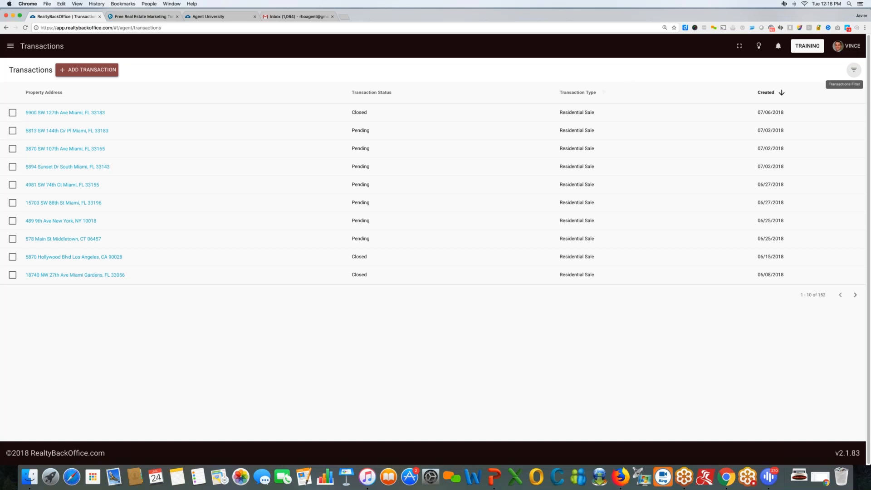
click(114, 70)
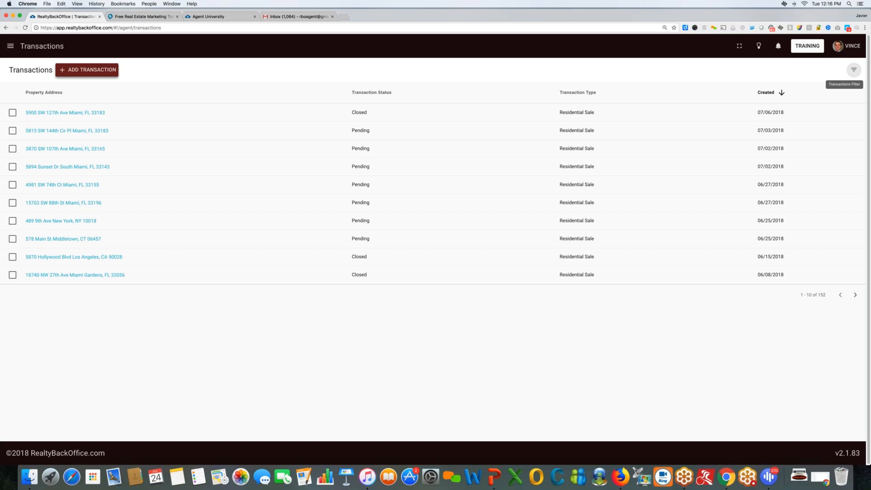
click(113, 71)
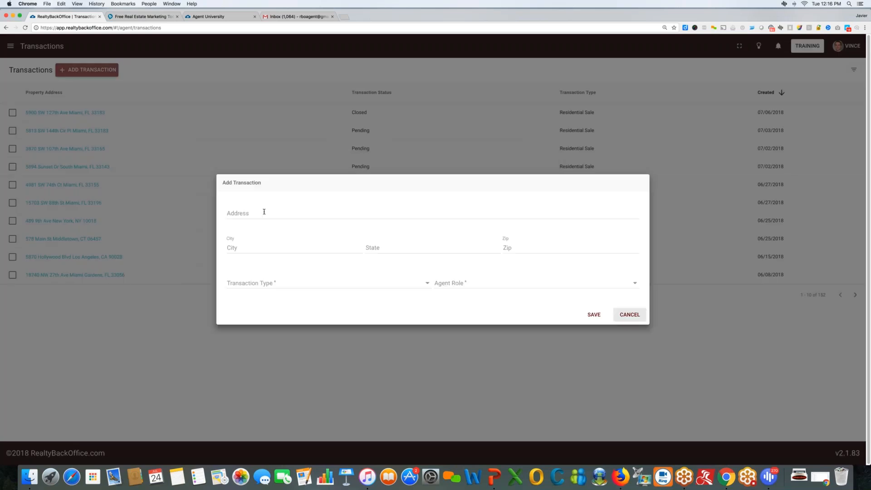
Cancel the Add Transaction form, returning to the list of 152 transactions.
click(630, 315)
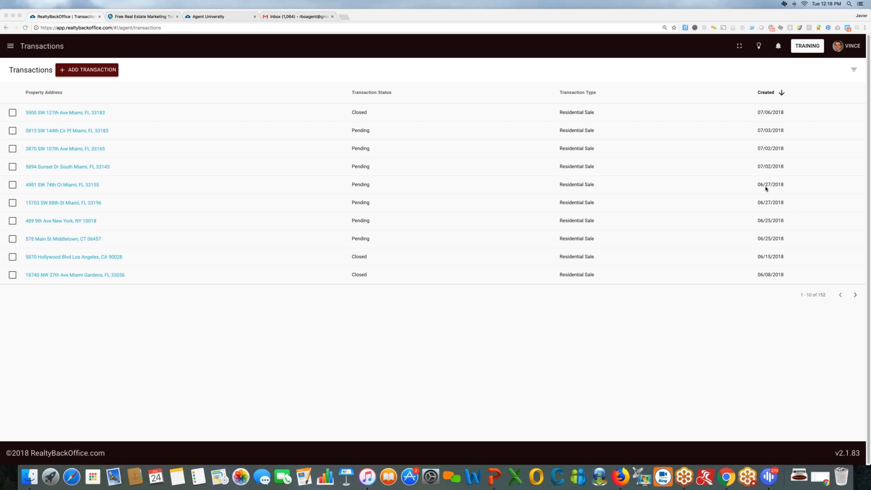
click(104, 72)
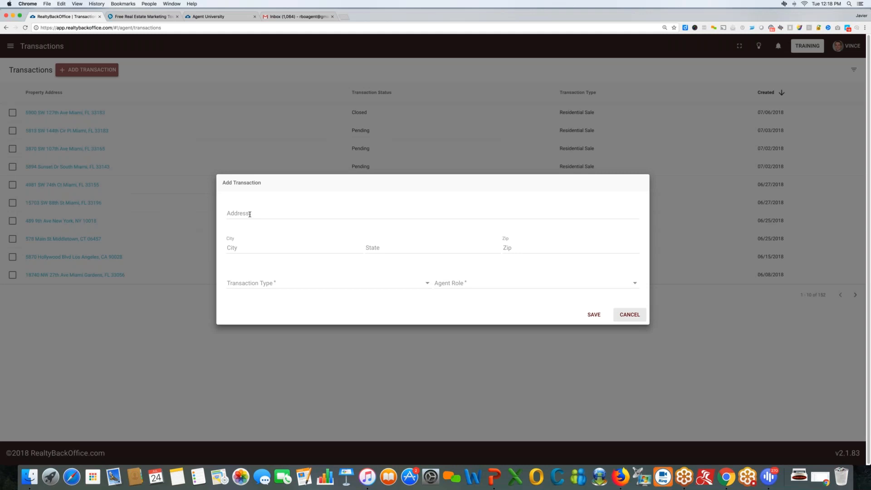
click(250, 214)
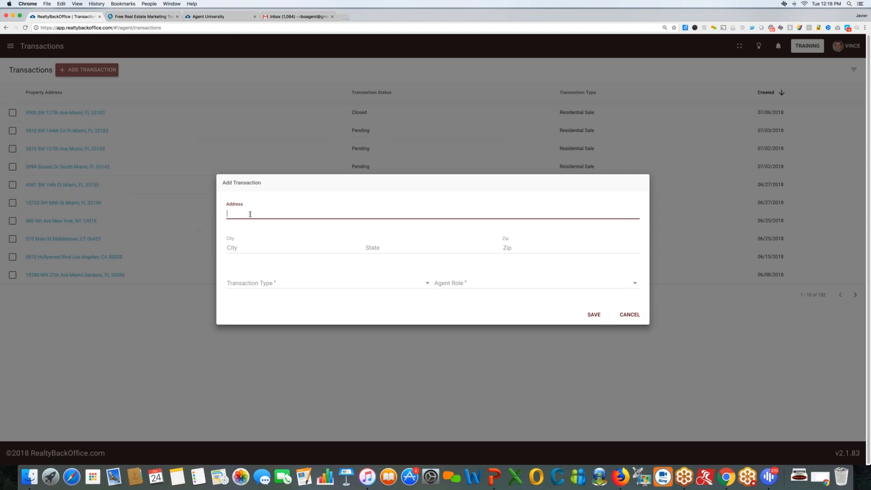
text(432)
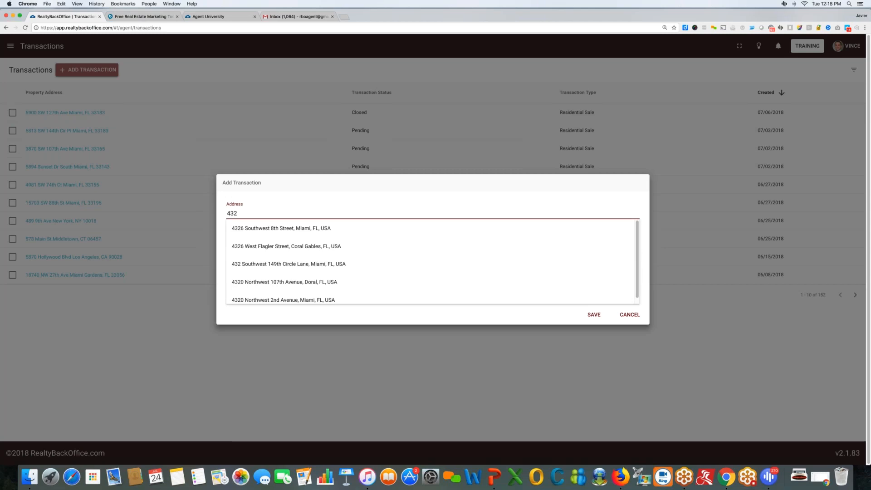
key(Down)
key(Return)
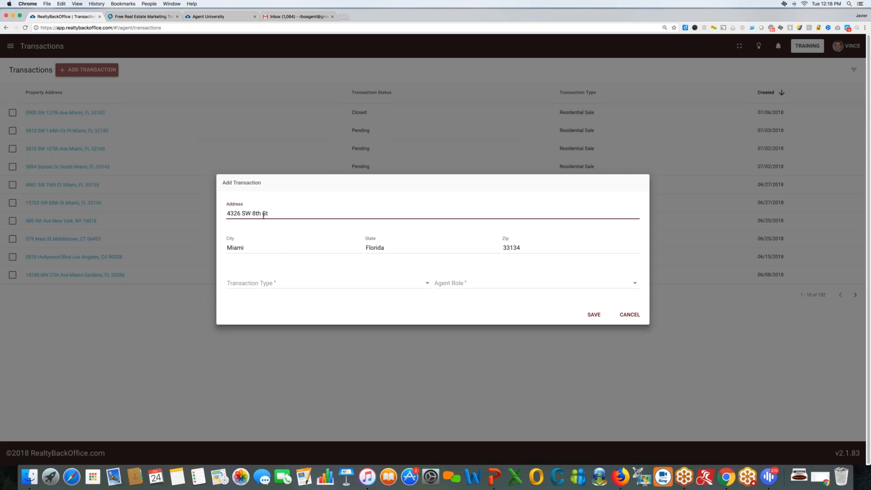
Set transaction type Residential Sale, agent role Listing Agent, and list price 500,000.00.
click(271, 287)
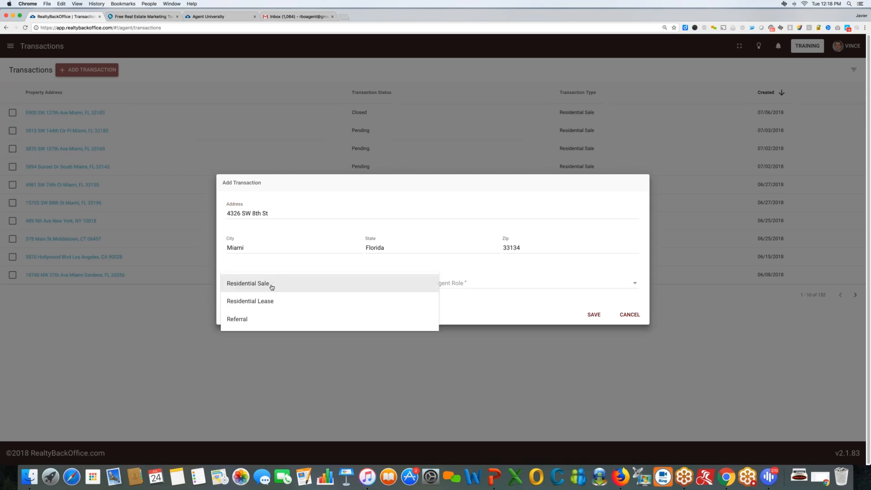
scroll(272, 313, down, 1)
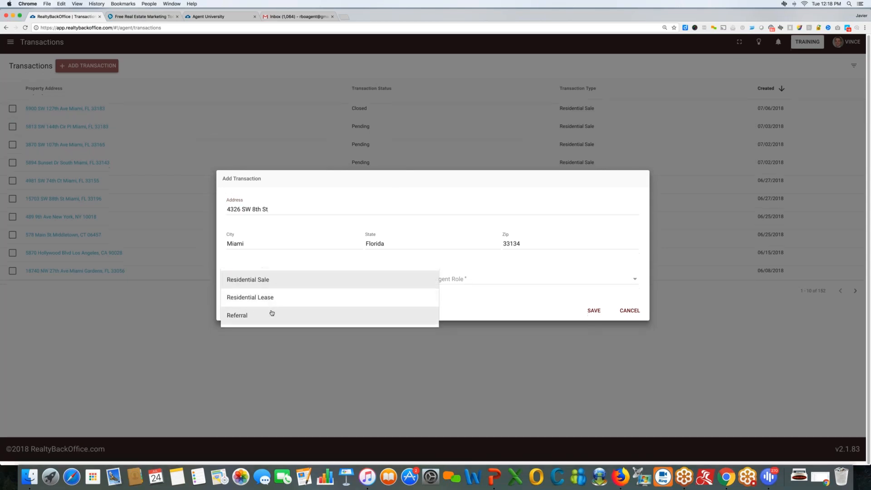
click(255, 282)
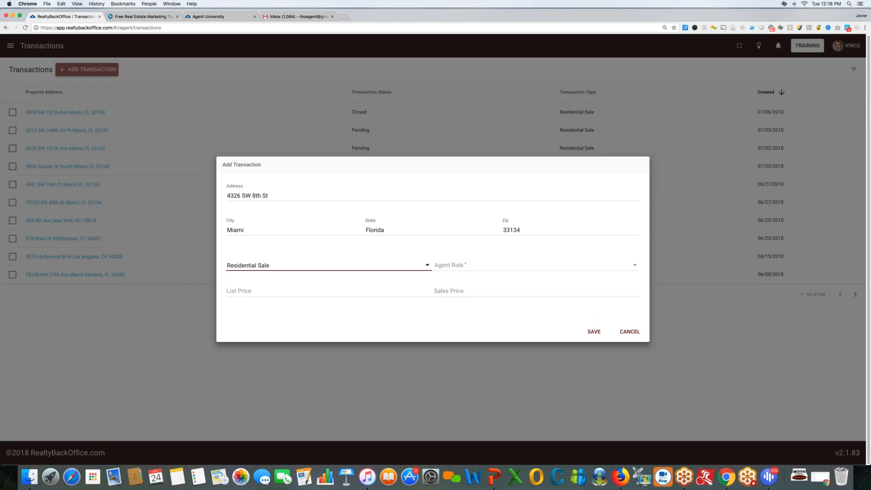
click(458, 267)
click(459, 266)
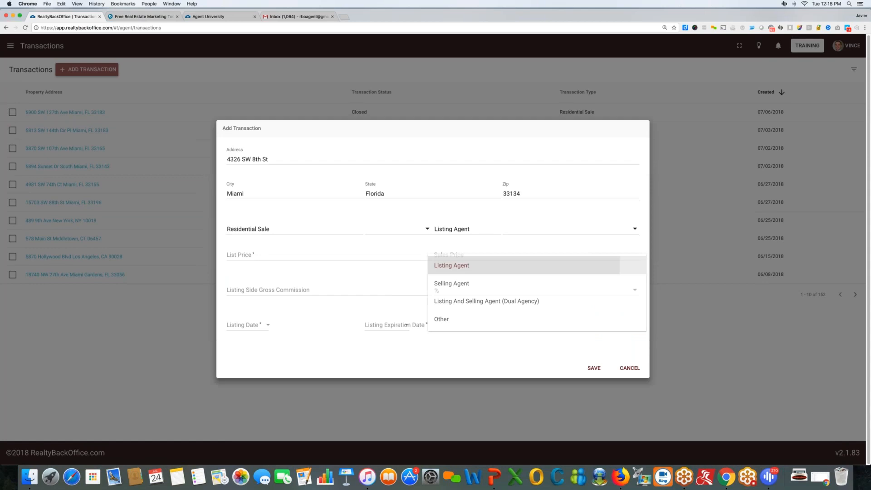
click(241, 254)
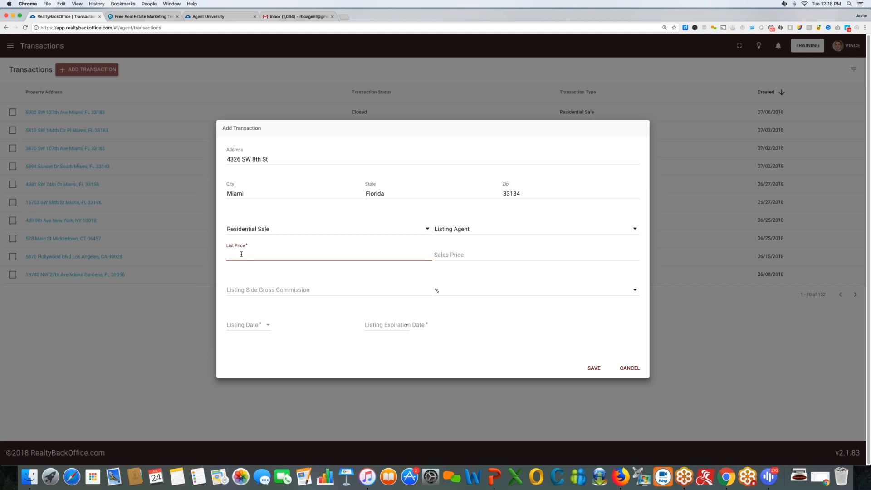
text(500000.00)
click(457, 257)
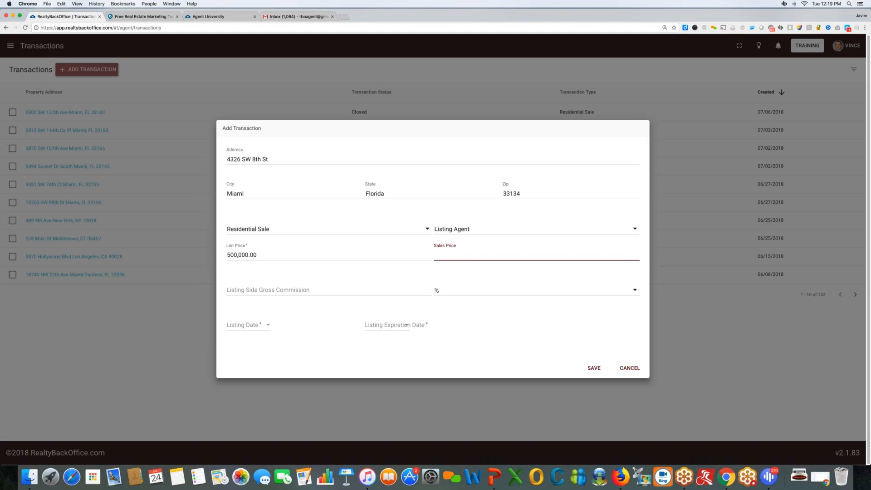
Enter a 0.0300 (3.00 %) listing side gross commission and keep Listing Agent as the role.
click(268, 290)
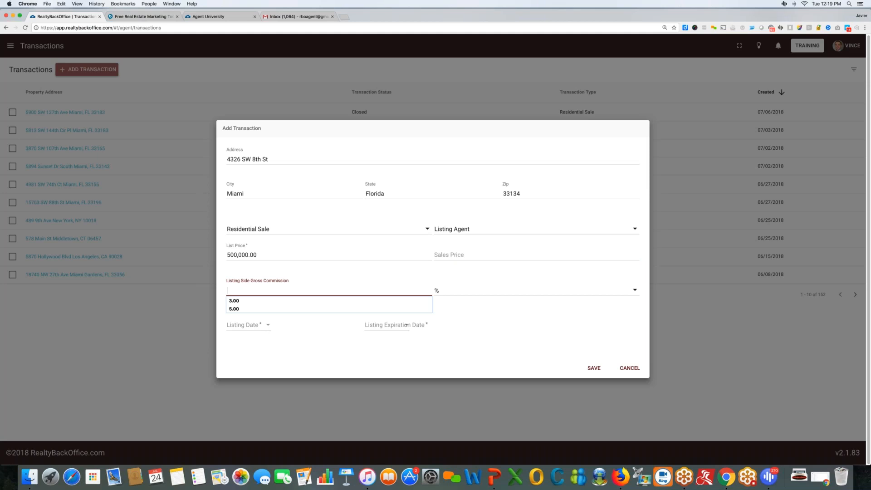
text(0.03)
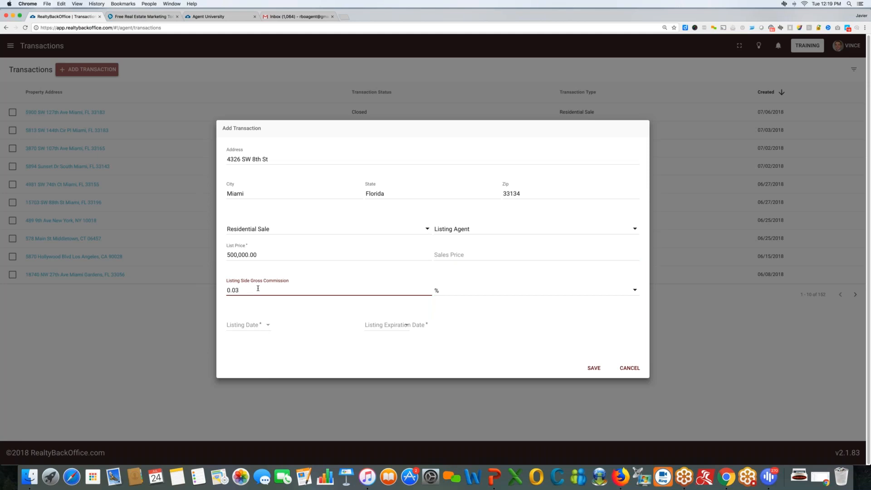
text(00)
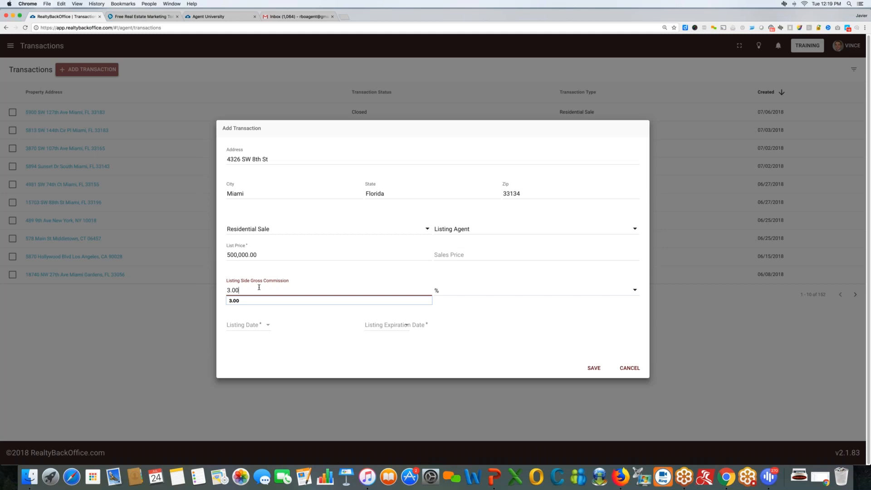
click(465, 230)
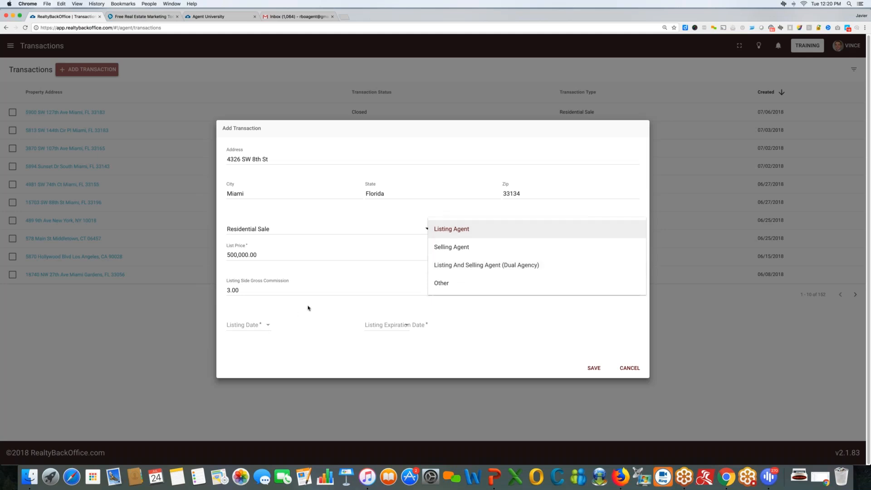
click(308, 308)
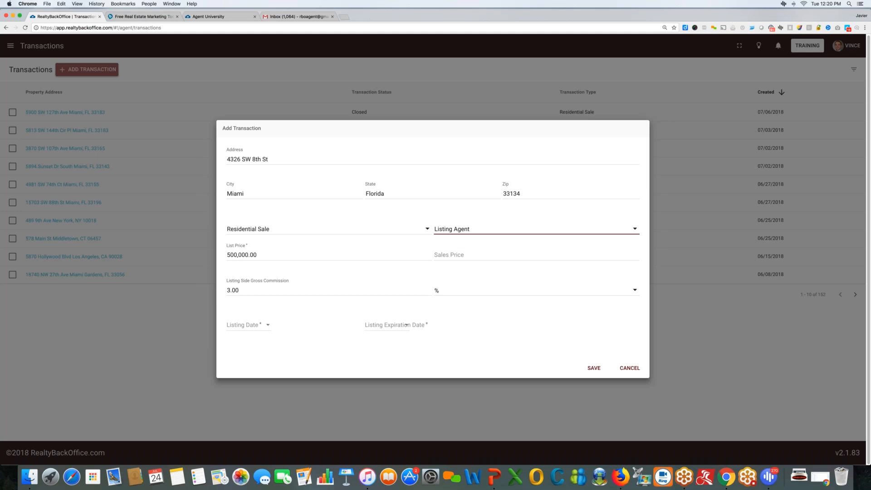
click(268, 325)
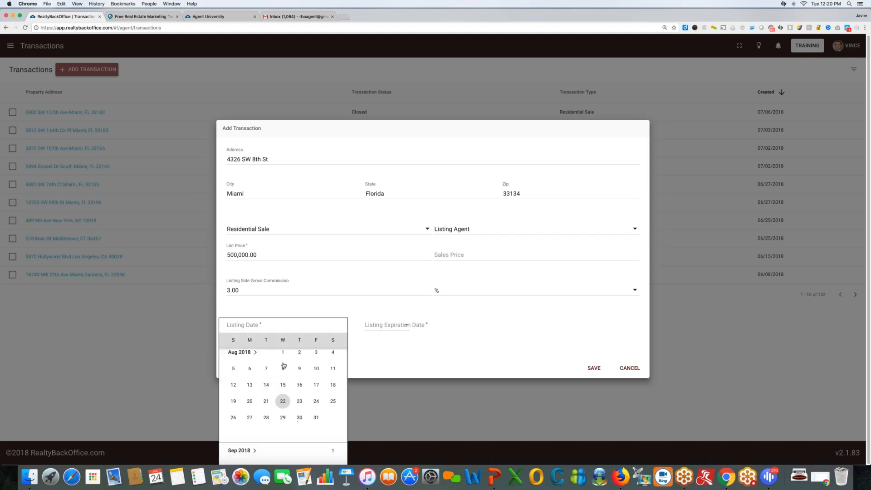
scroll(284, 365, up, 3)
click(266, 363)
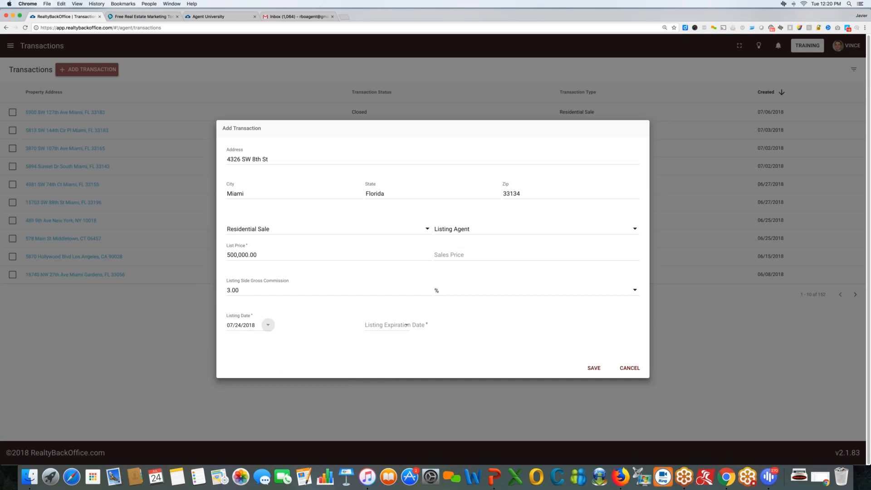
click(408, 325)
scroll(418, 366, down, 5)
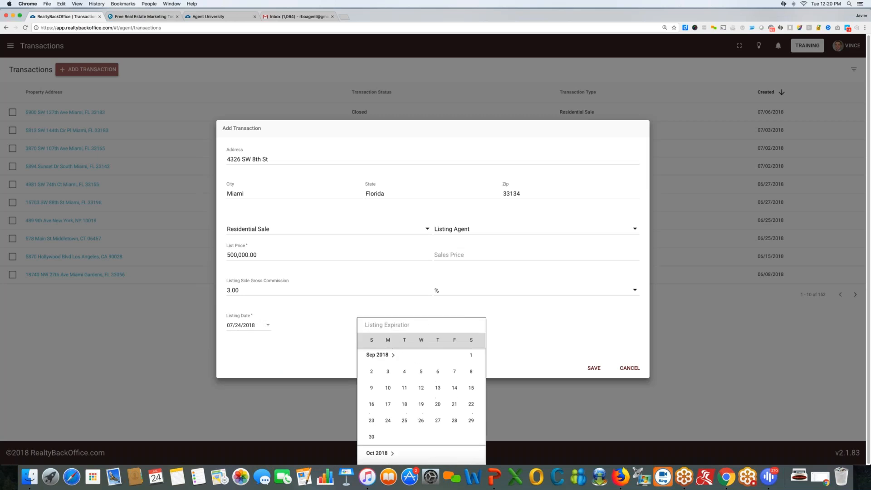
scroll(418, 367, down, 5)
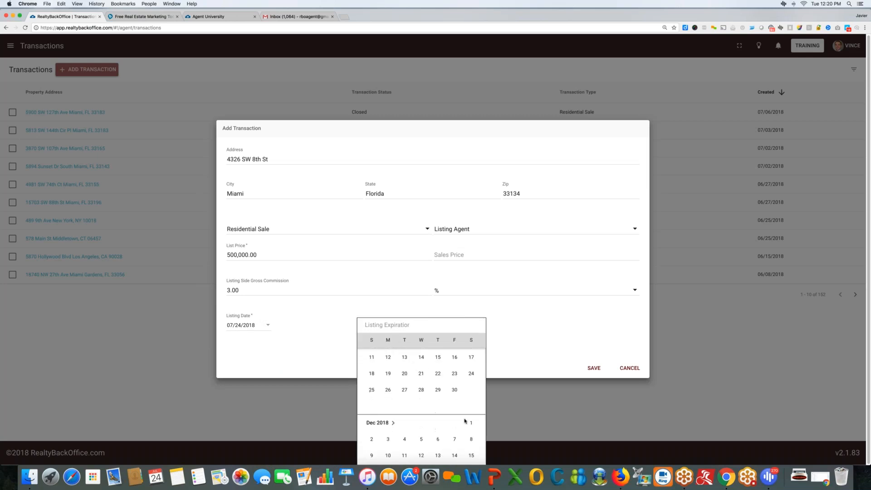
click(468, 421)
click(592, 368)
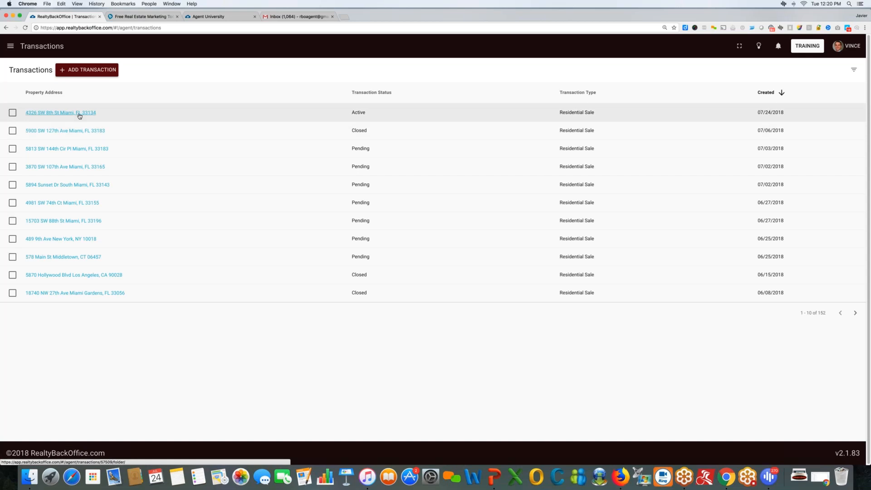
click(152, 135)
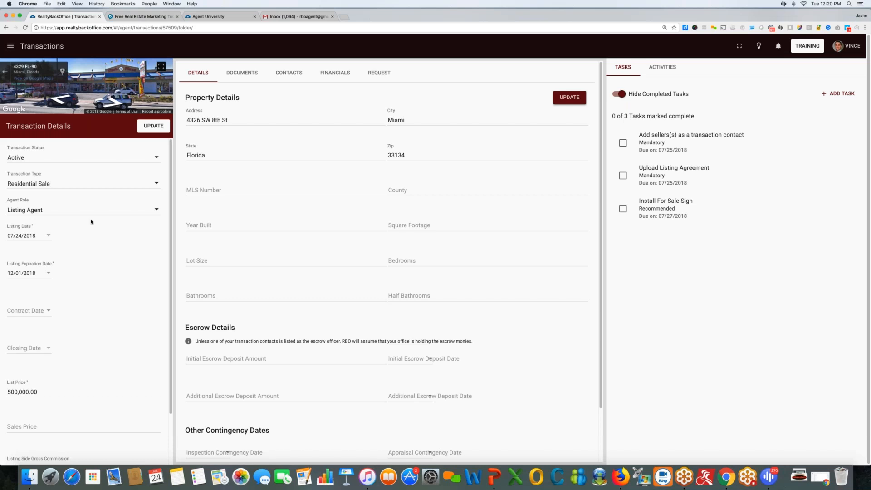
scroll(91, 222, down, 3)
scroll(91, 222, up, 3)
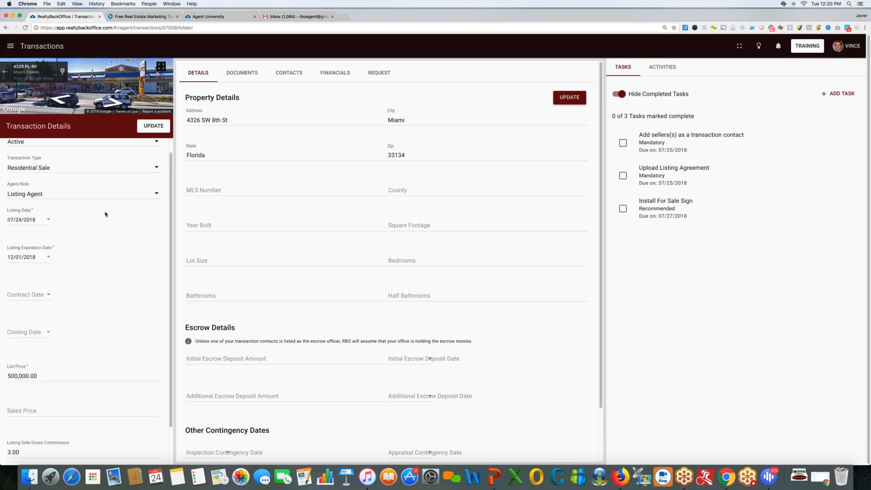
scroll(109, 187, down, 3)
scroll(109, 186, up, 3)
scroll(109, 186, down, 3)
scroll(108, 187, up, 3)
scroll(84, 300, down, 3)
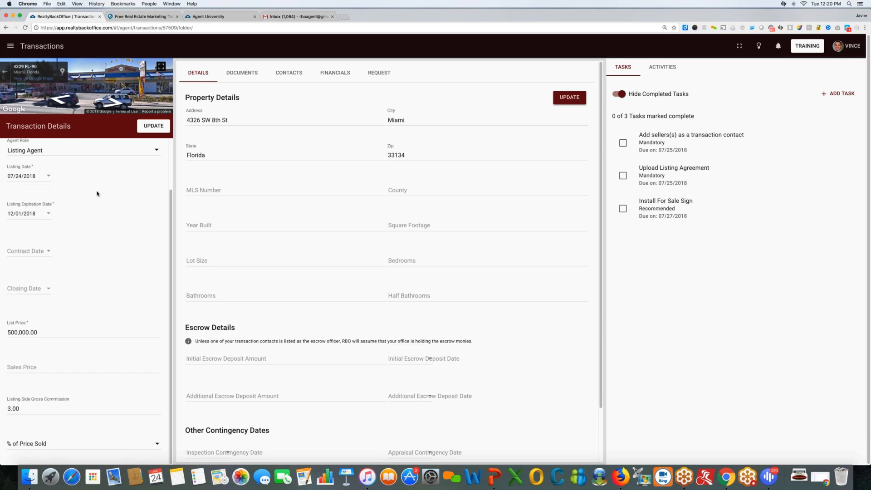
scroll(41, 202, up, 3)
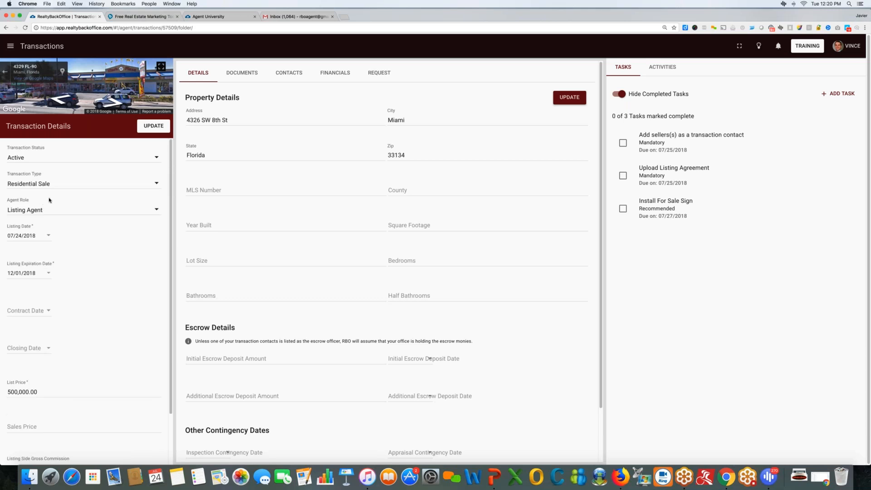
scroll(71, 216, down, 3)
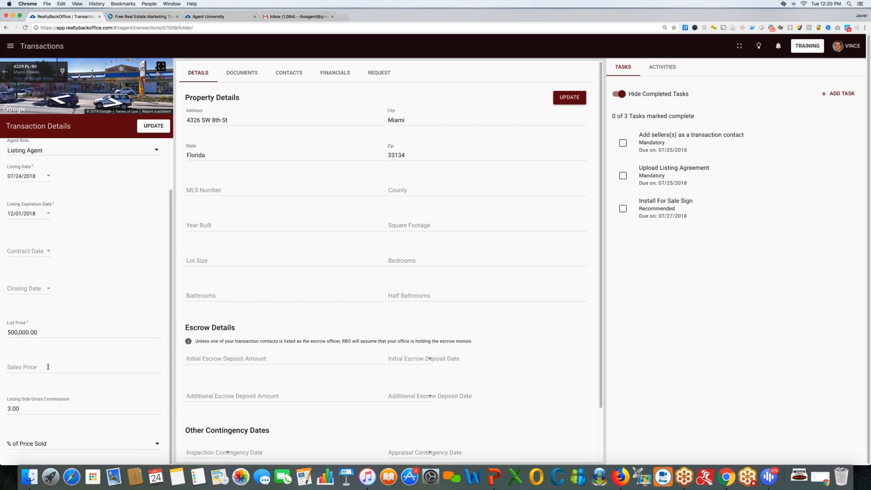
scroll(48, 367, up, 3)
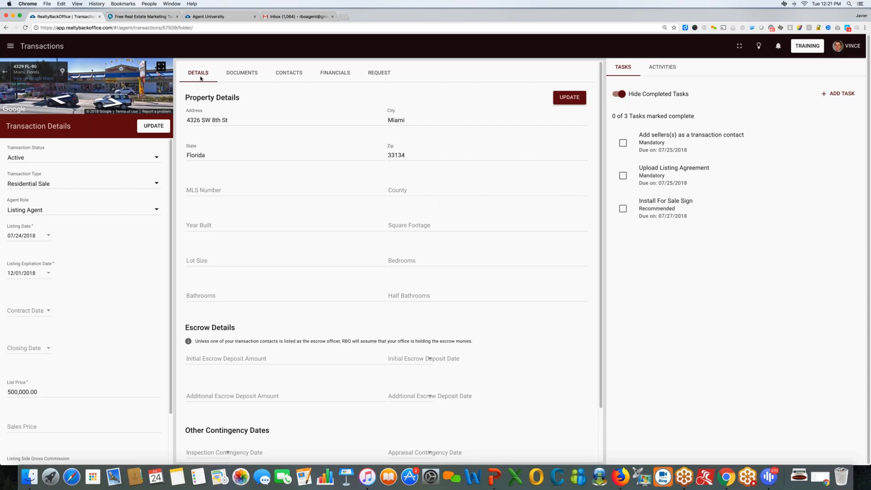
click(240, 76)
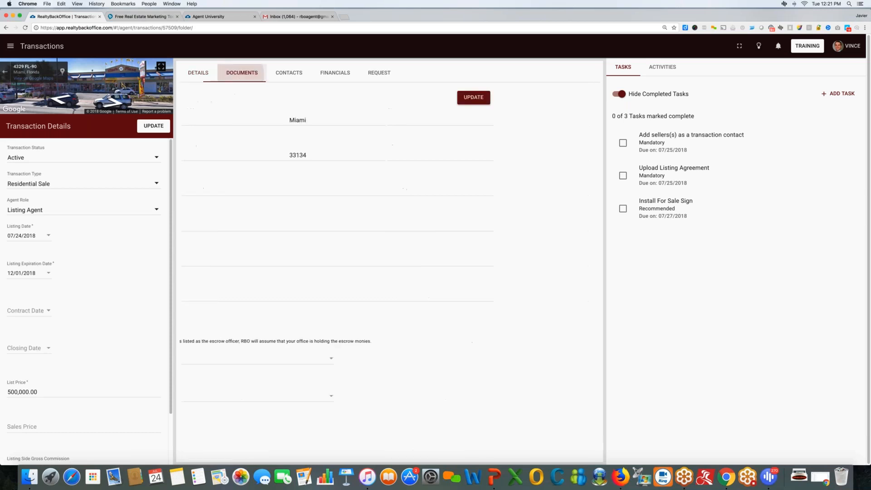
click(288, 75)
click(341, 77)
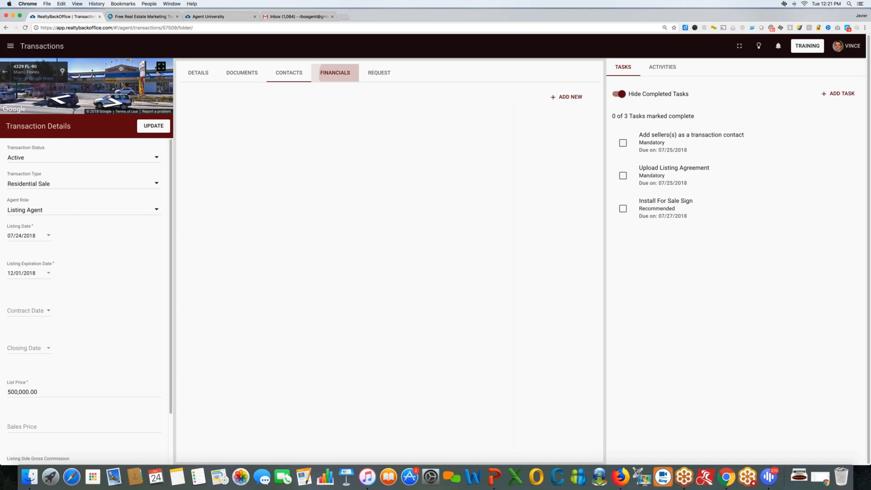
click(379, 74)
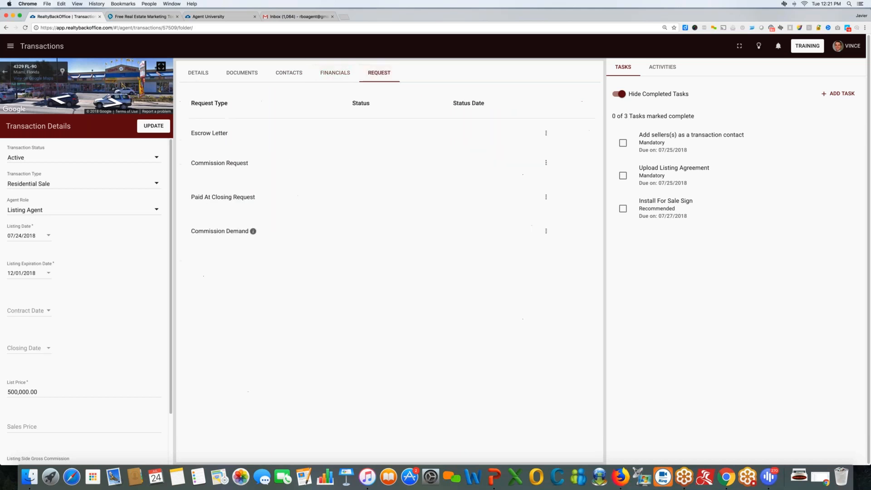
click(197, 77)
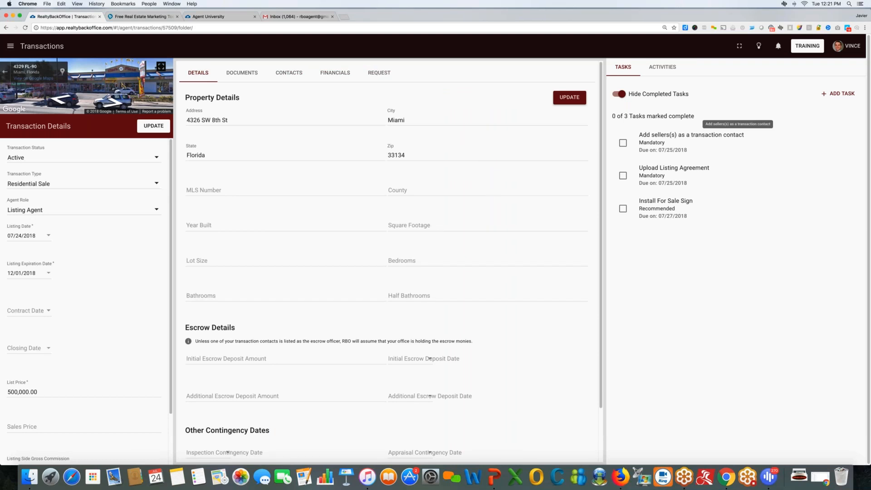
click(663, 67)
click(623, 66)
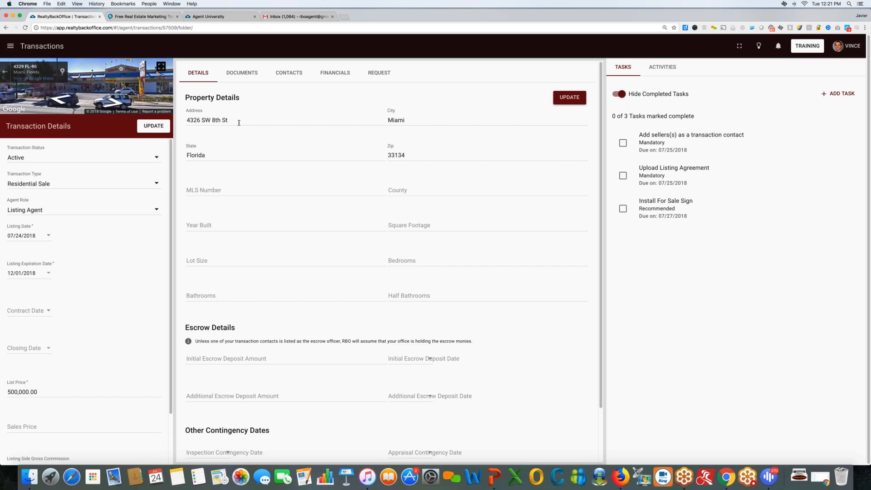
drag(238, 122, 205, 122)
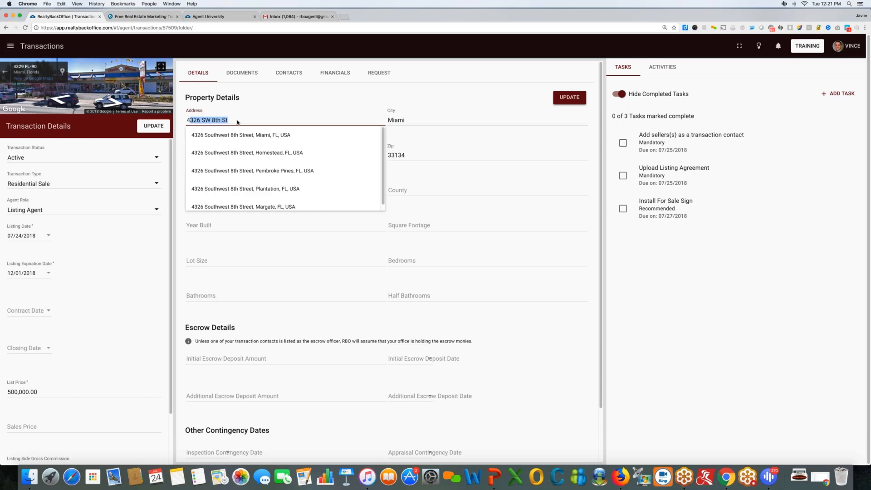
click(253, 107)
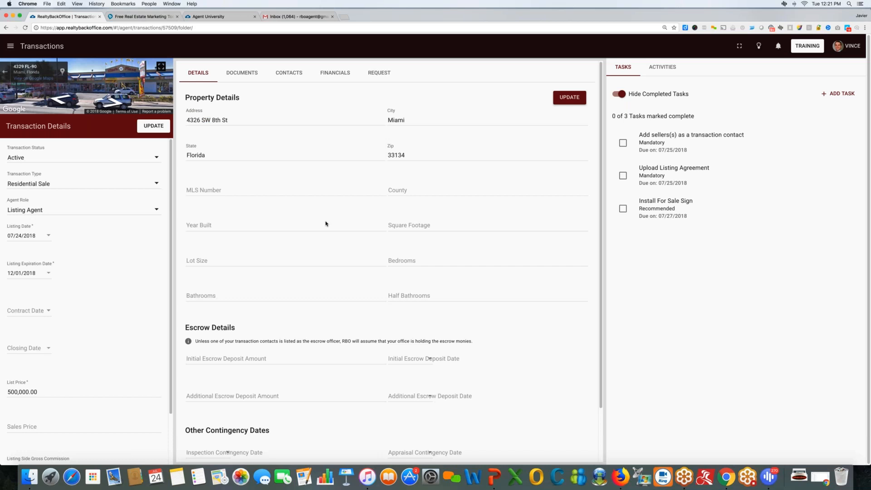
scroll(325, 224, down, 1)
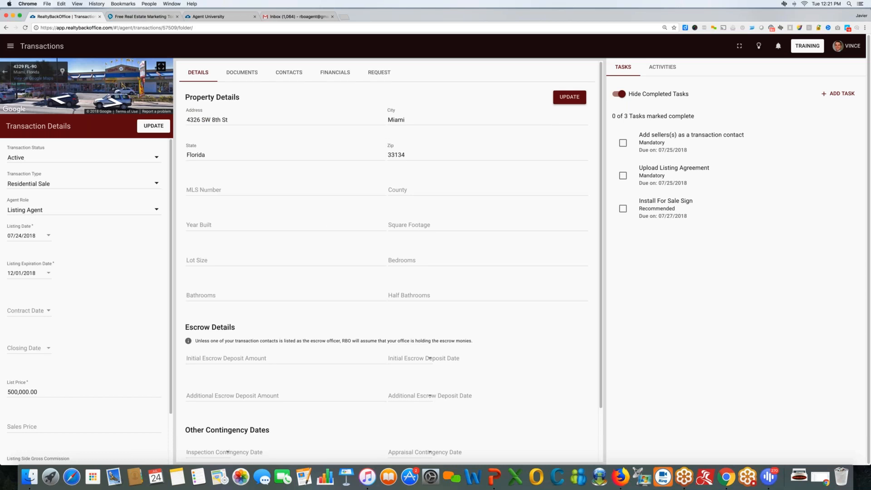
scroll(346, 229, down, 3)
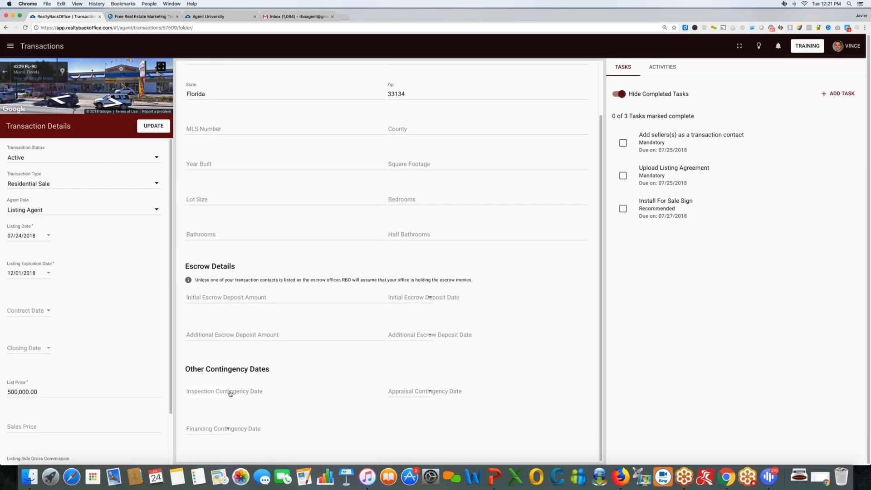
Open the Inspection Contingency Date picker and move to August 2018 to enter 08/01/2018.
click(230, 394)
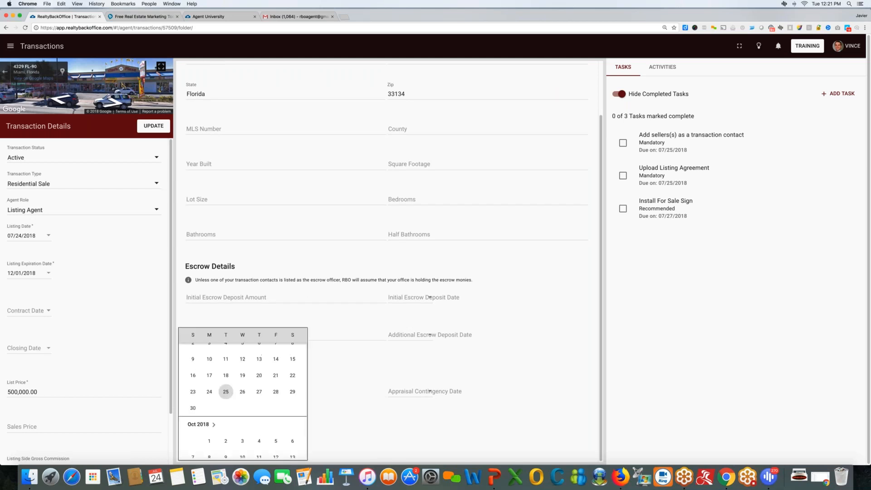
click(403, 399)
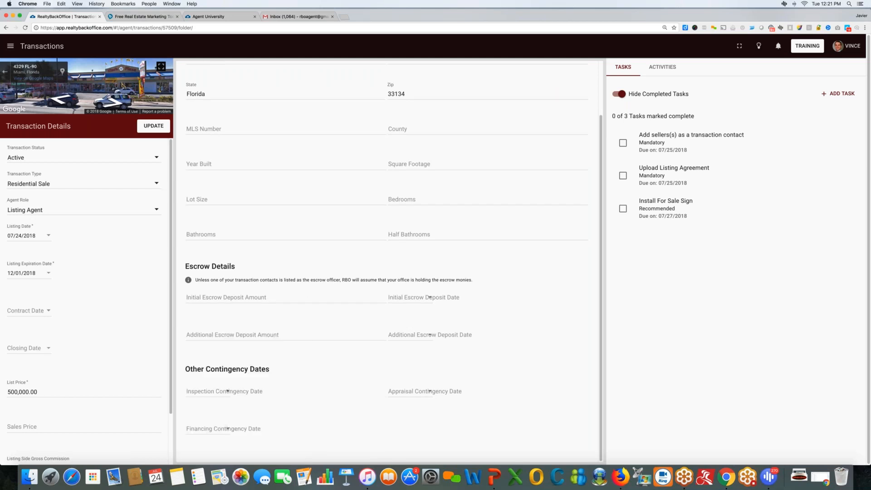
click(227, 393)
scroll(234, 397, up, 5)
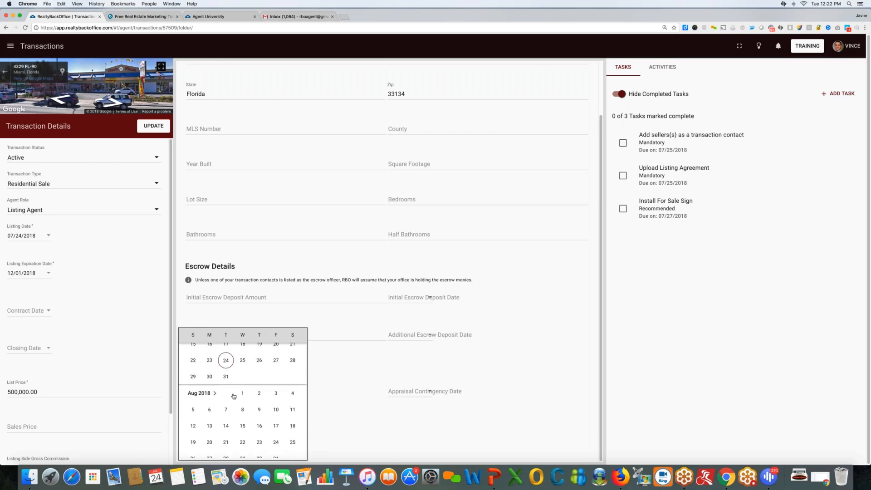
scroll(330, 407, down, 1)
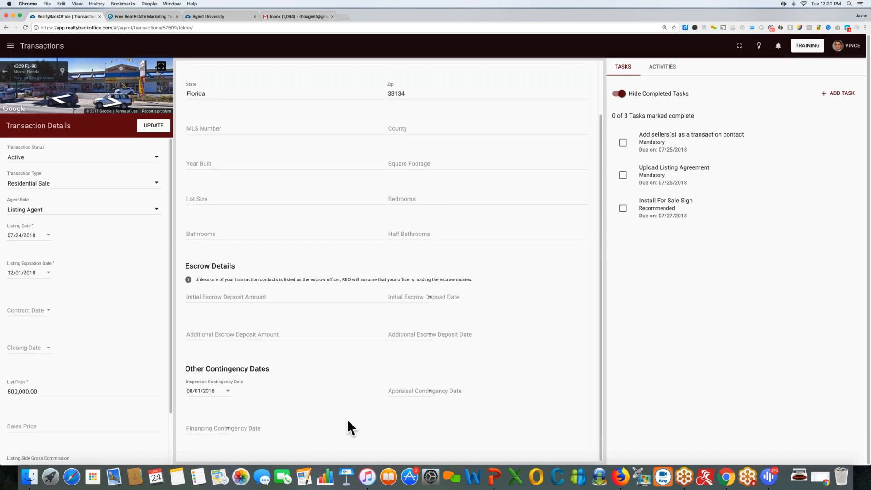
scroll(422, 395, up, 3)
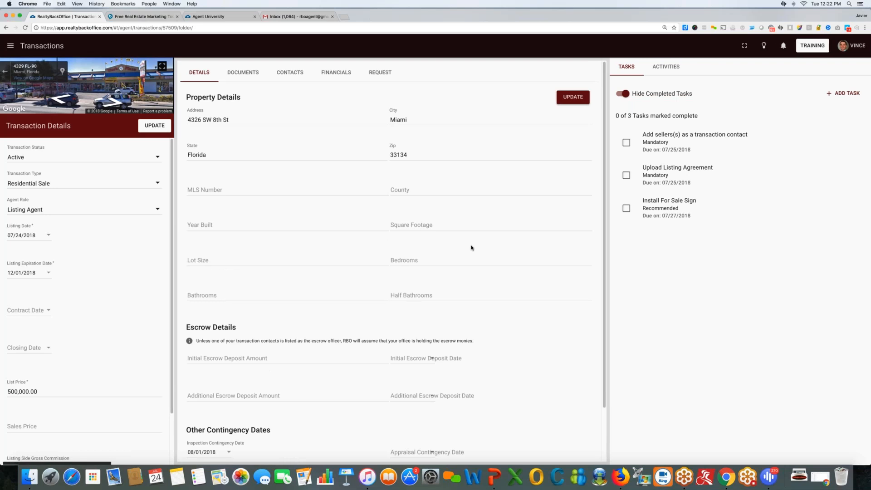
scroll(471, 247, down, 3)
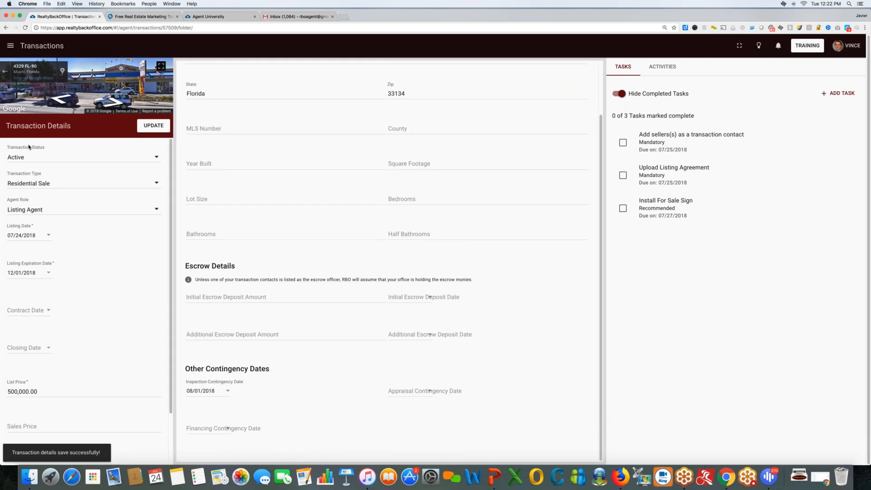
click(10, 46)
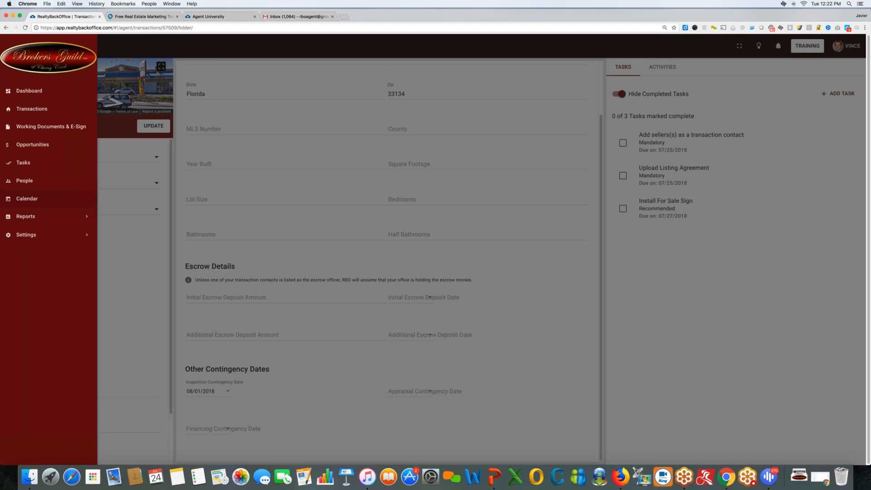
click(277, 206)
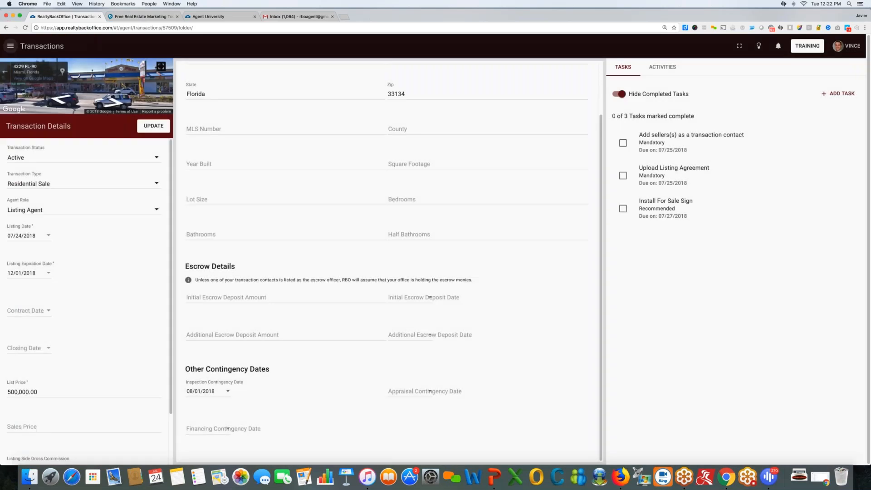
drag(217, 392, 195, 392)
click(210, 393)
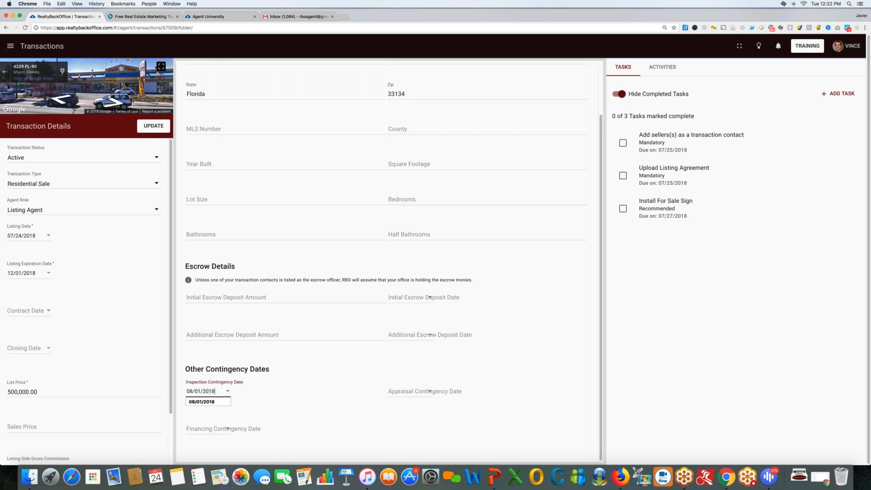
scroll(386, 263, up, 3)
click(12, 48)
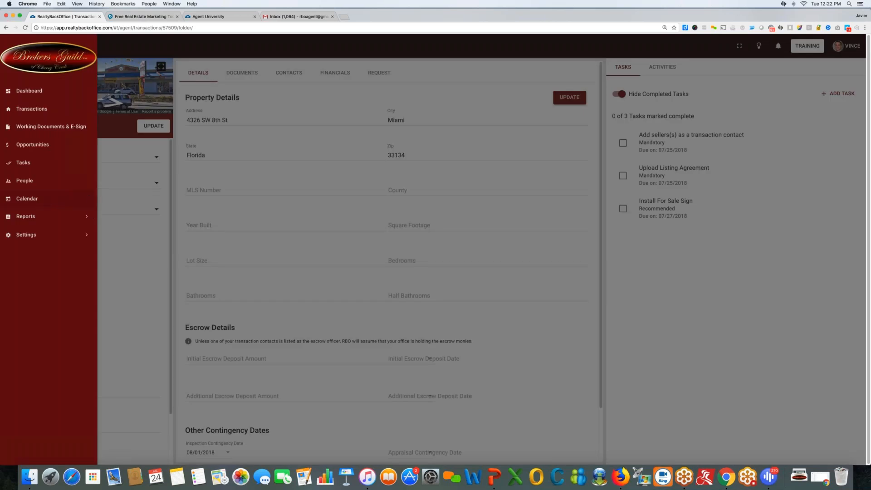
click(269, 101)
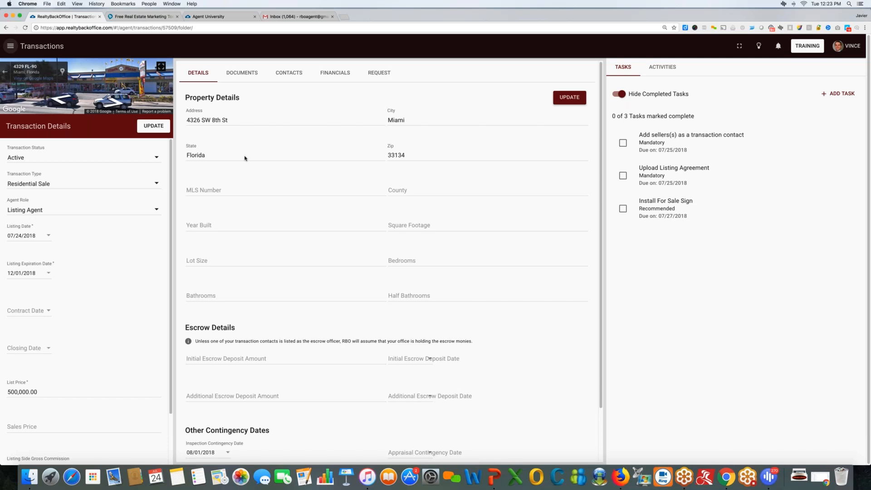
scroll(327, 295, down, 3)
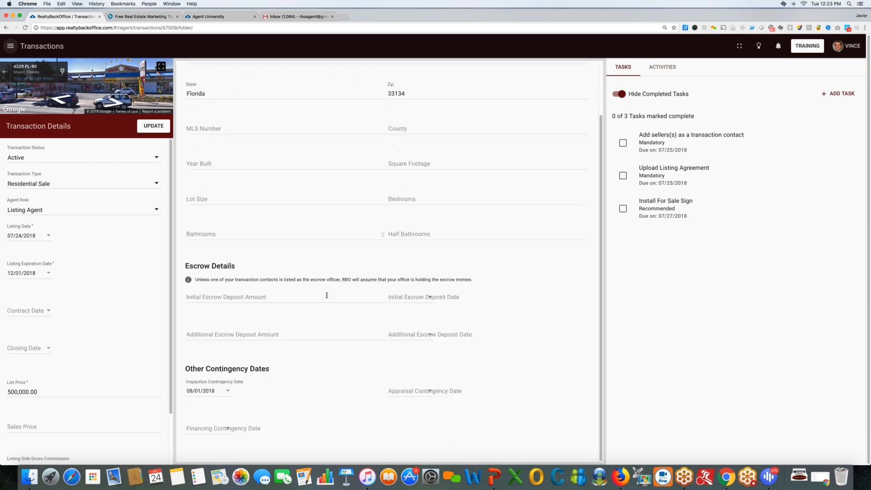
mouse_move(216, 391)
mouse_down()
mouse_move(186, 390)
mouse_move(217, 391)
mouse_up()
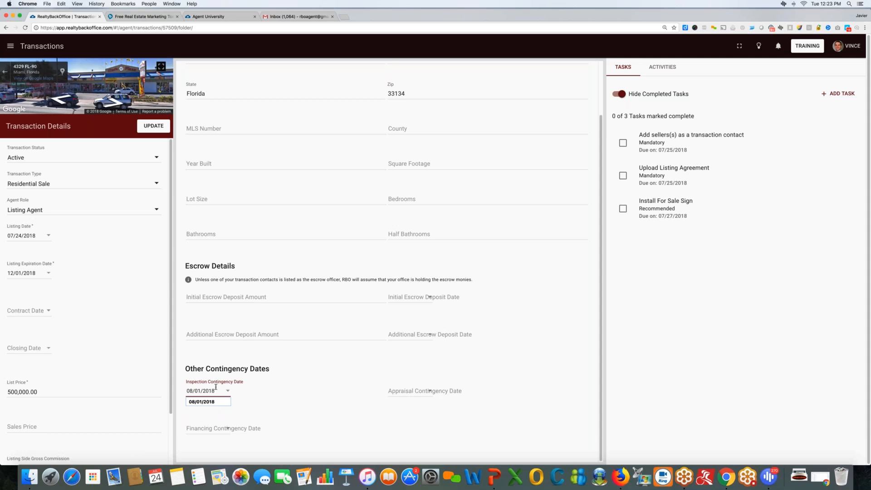
click(272, 296)
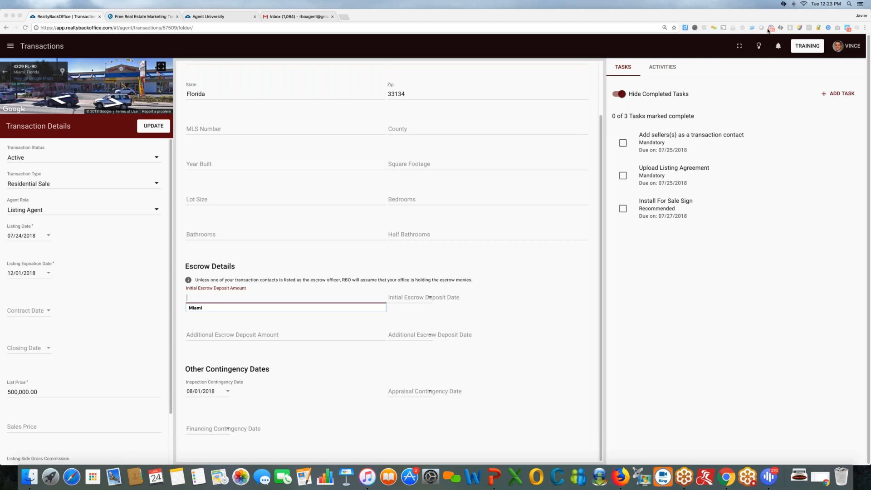
Zoom the browser to 150% so the transaction page's fields are larger.
click(865, 27)
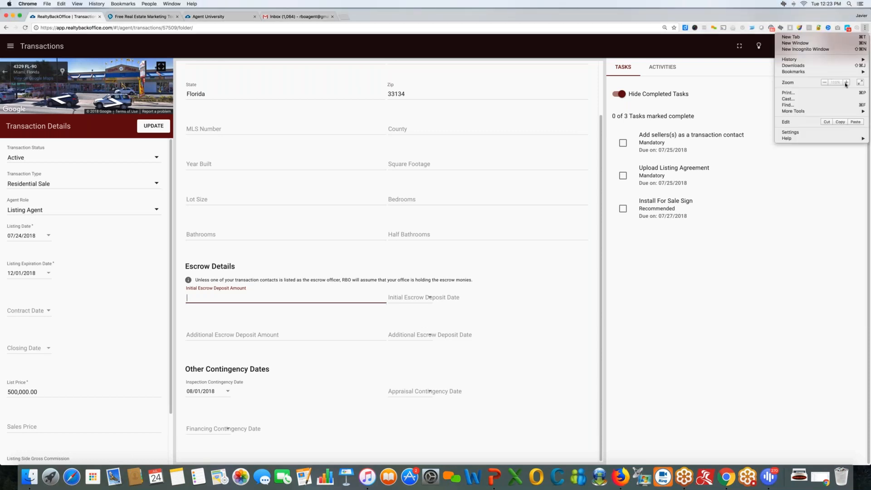
click(846, 83)
click(846, 83)
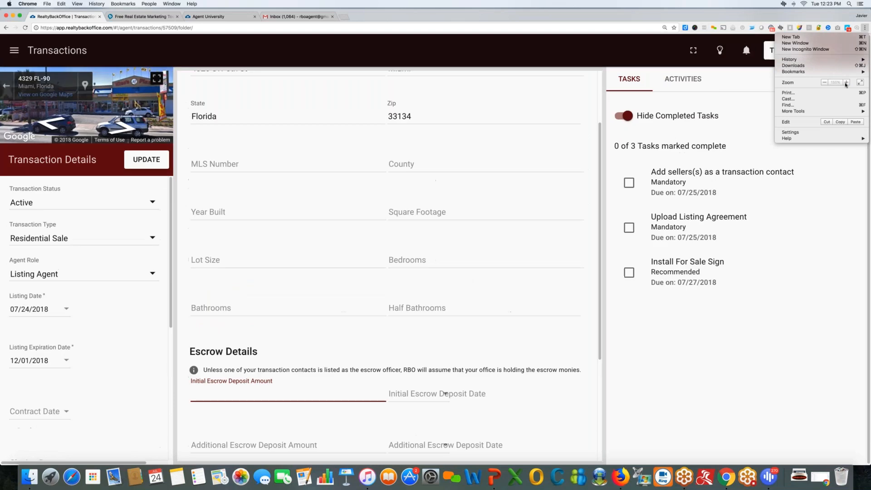
click(857, 160)
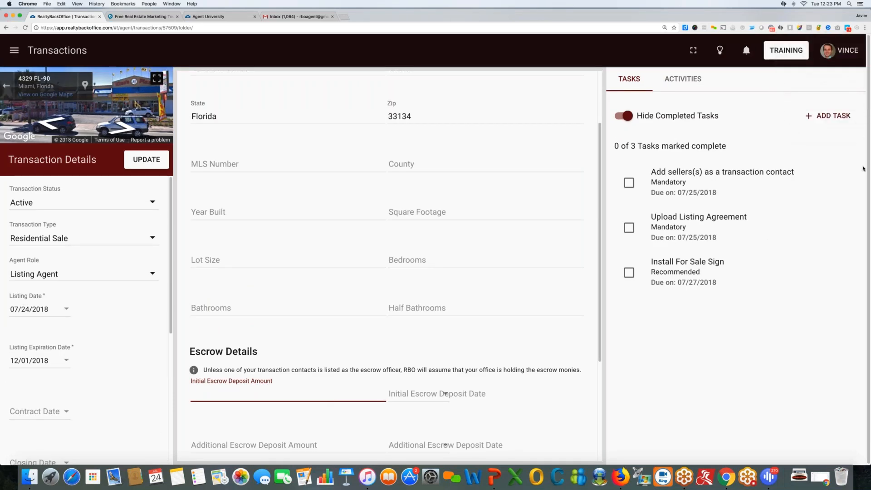
click(863, 167)
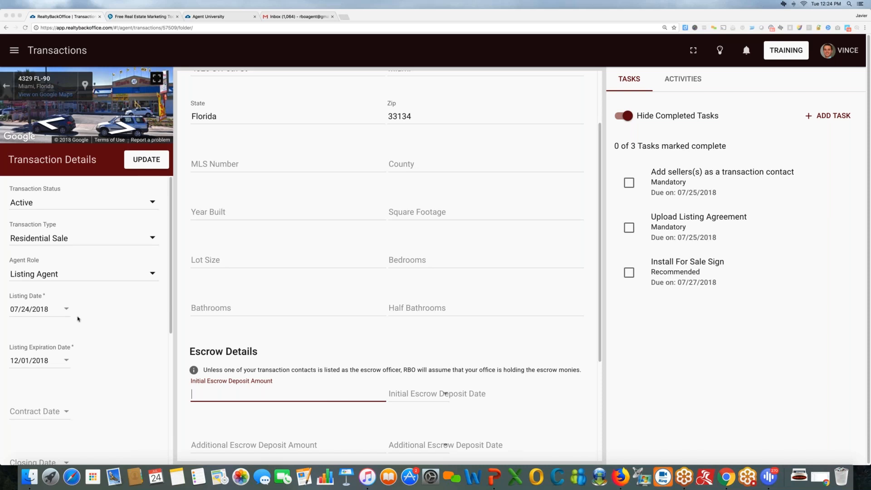
Select the 3.00 Listing Side Gross Commission and show the financials with 15,000.00 gross income.
scroll(100, 320, down, 5)
scroll(105, 319, down, 1)
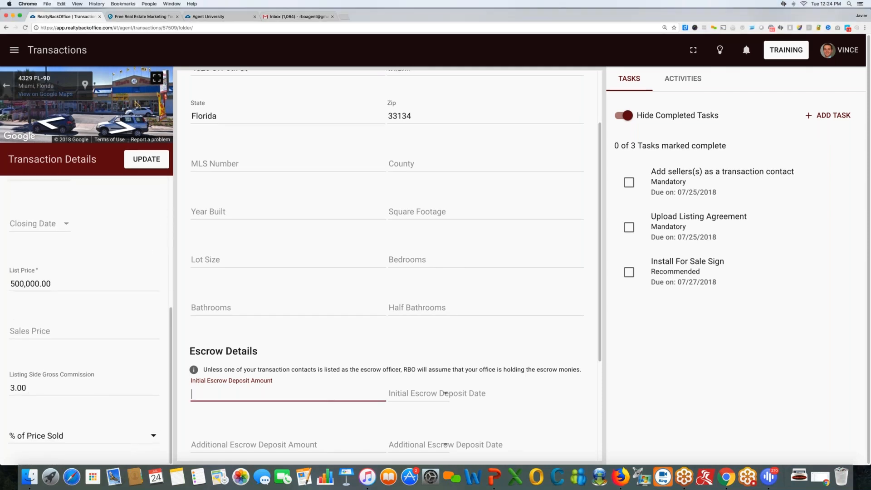
drag(33, 388, 1, 388)
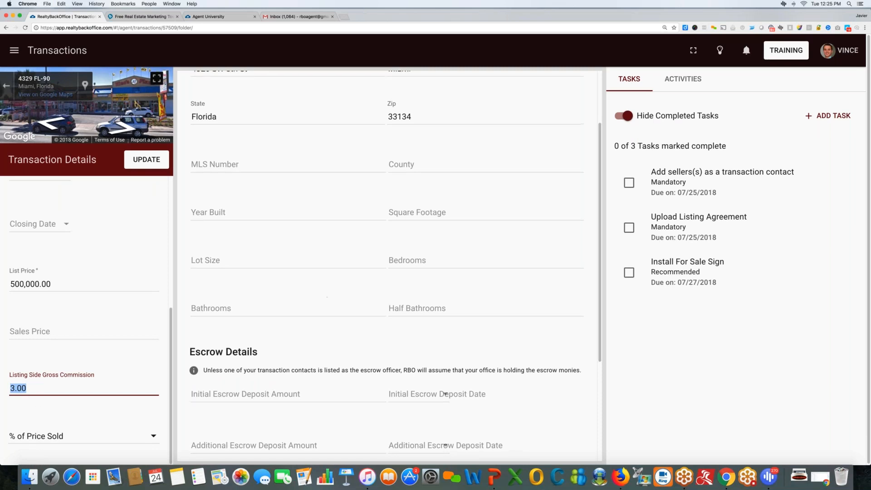
scroll(388, 96, up, 2)
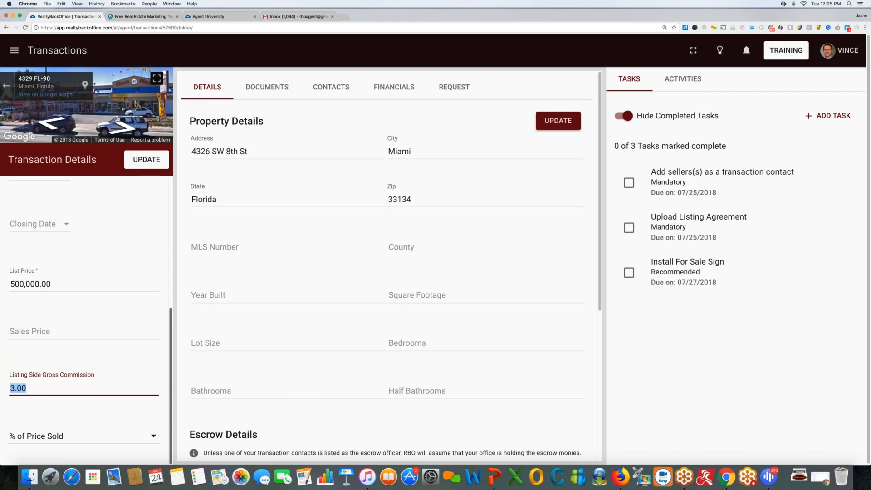
click(389, 86)
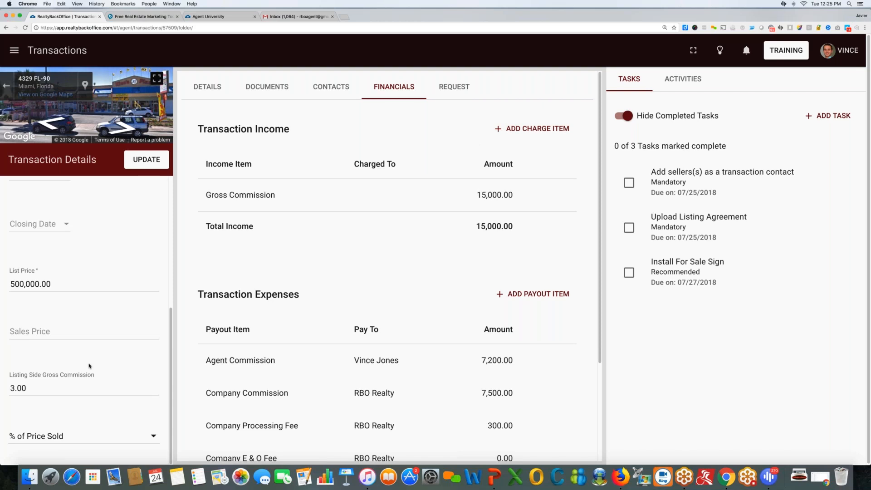
scroll(89, 366, down, 1)
click(55, 387)
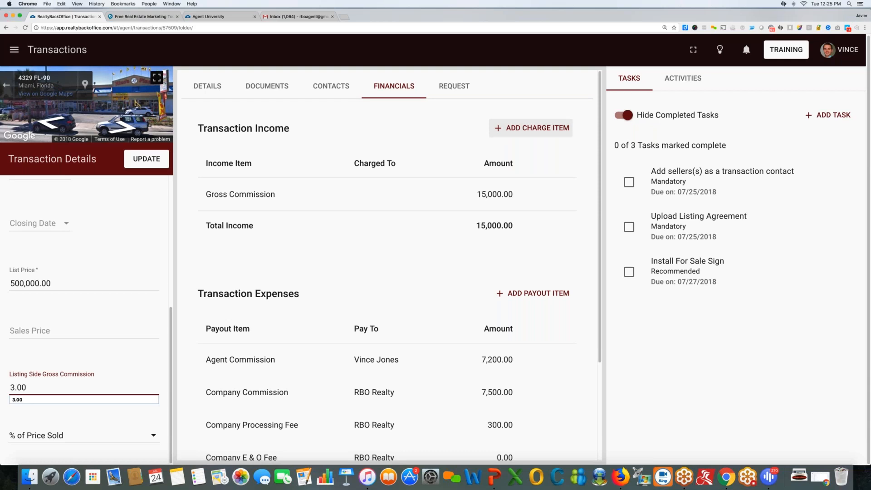
click(800, 209)
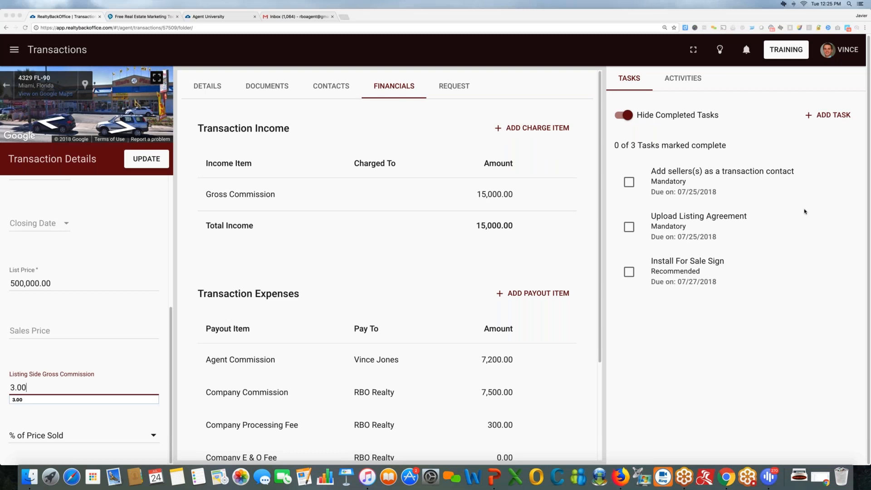
click(208, 94)
click(207, 86)
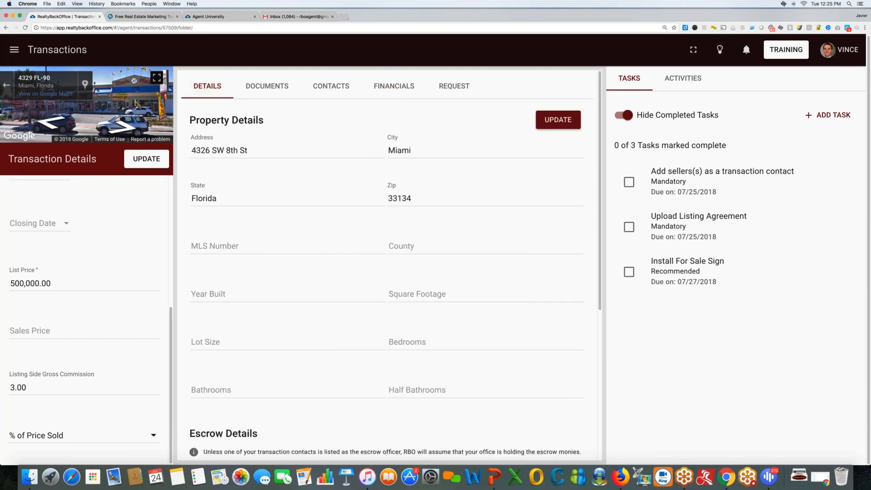
Try the MLS Number and County fields, dismiss the autofill suggestions, and go to Contacts.
click(229, 245)
click(426, 245)
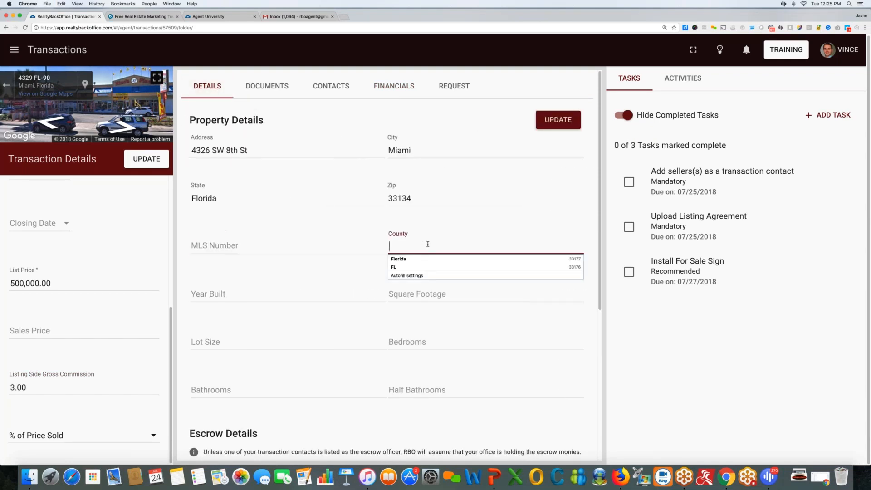
click(395, 218)
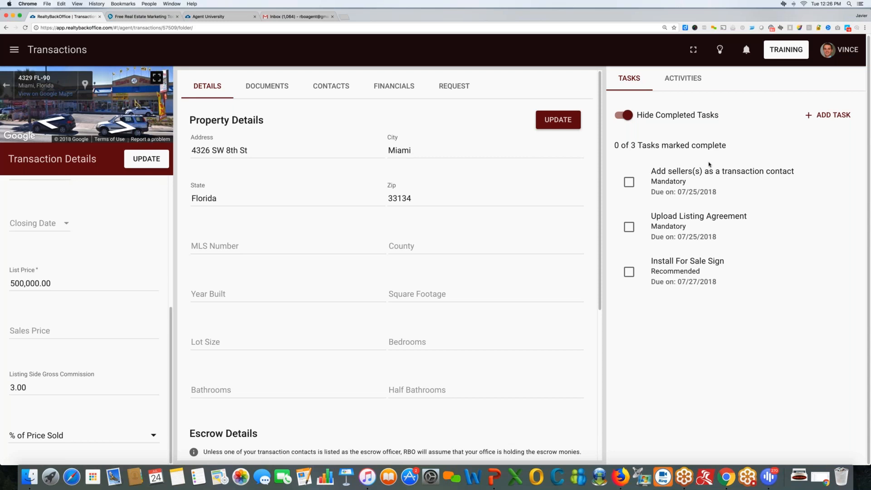
click(330, 249)
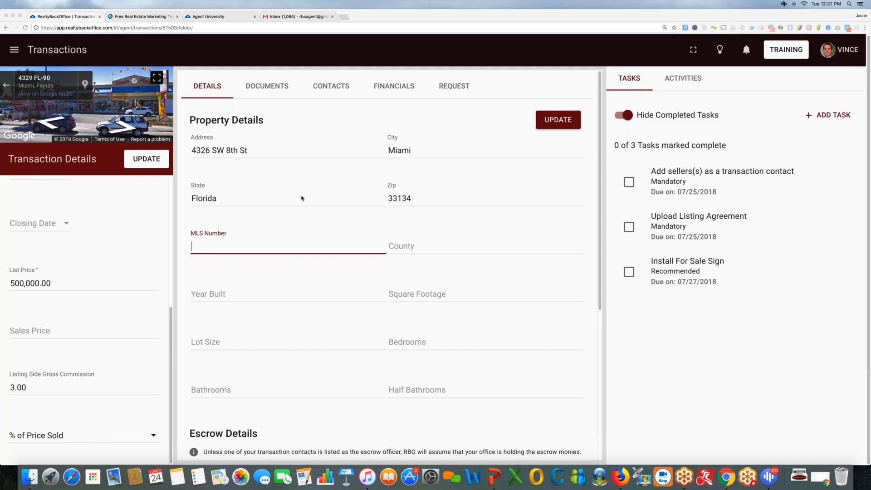
click(380, 86)
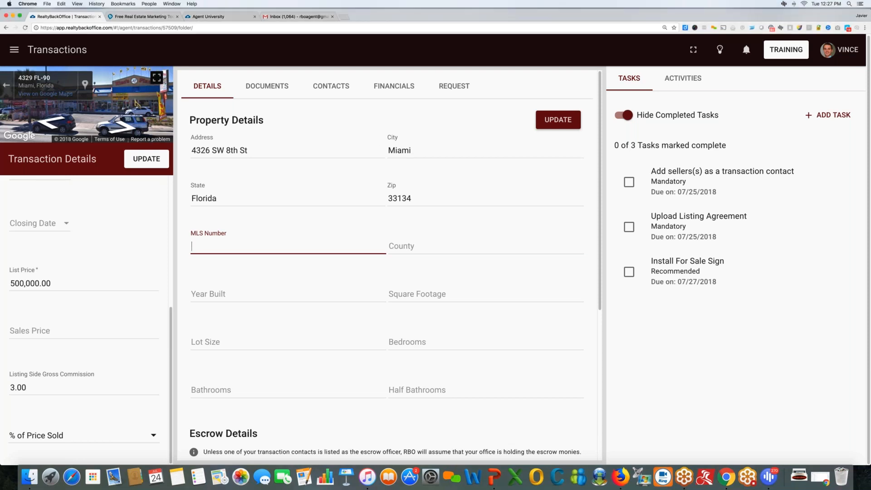
click(332, 89)
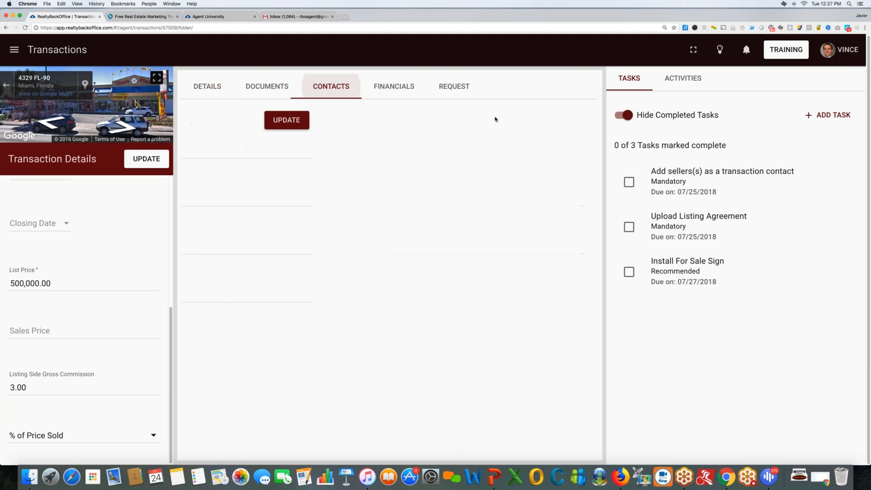
Look over the Financials income and expense tables, then return to the property details.
click(383, 88)
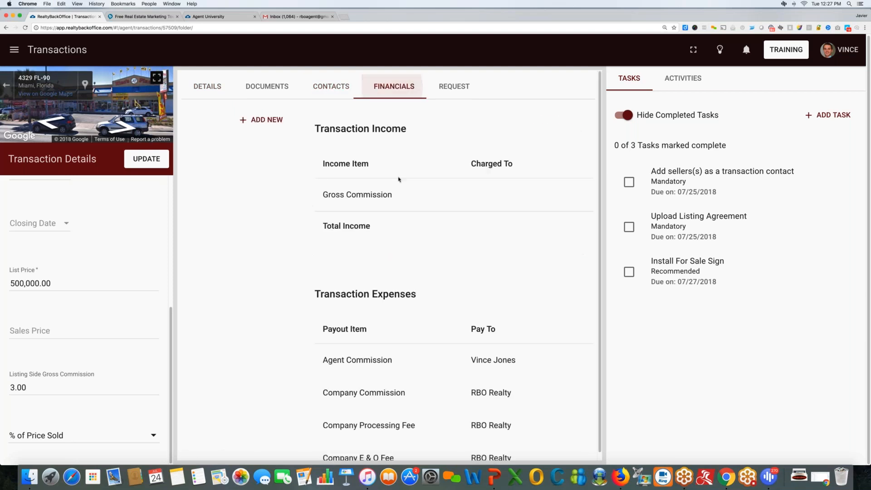
scroll(429, 280, down, 5)
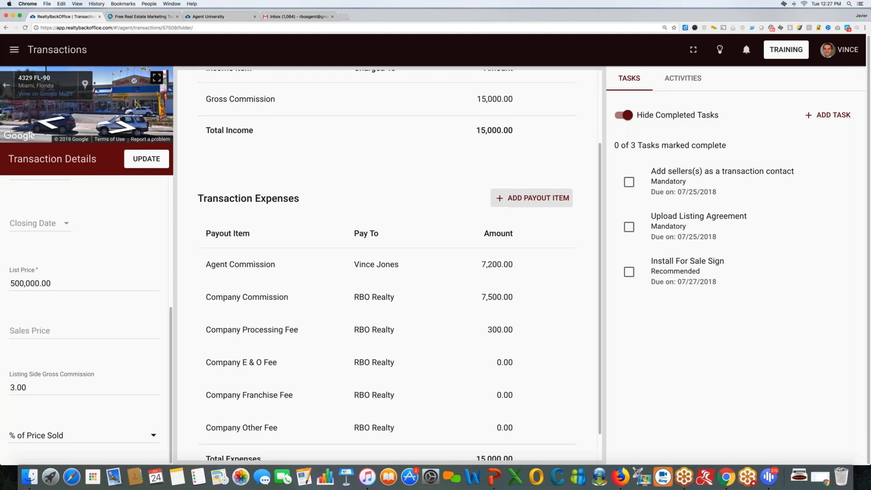
scroll(502, 206, up, 3)
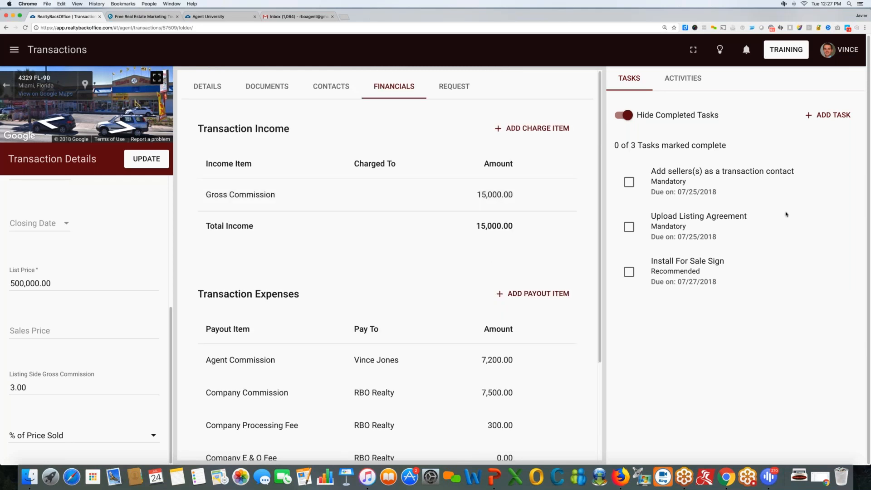
key(super+Tab)
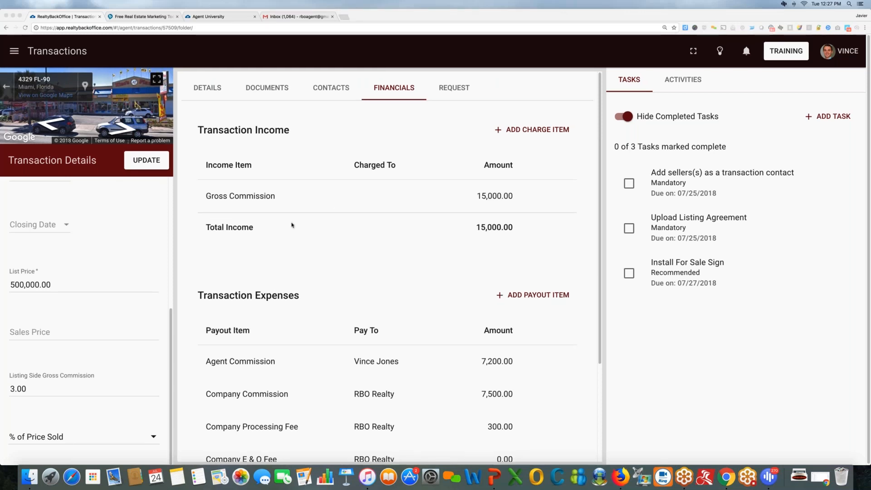
click(208, 88)
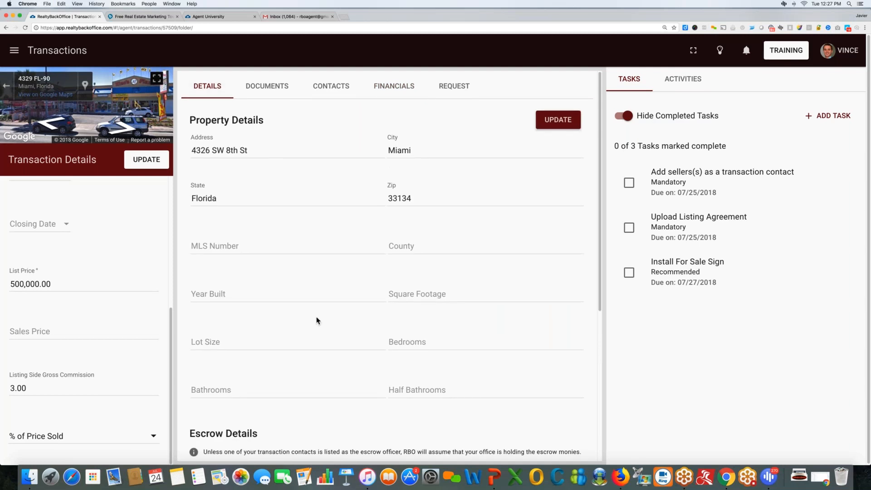
Highlight the add-sellers and Upload Listing Agreement task titles, then go to the empty Documents section.
scroll(317, 320, down, 5)
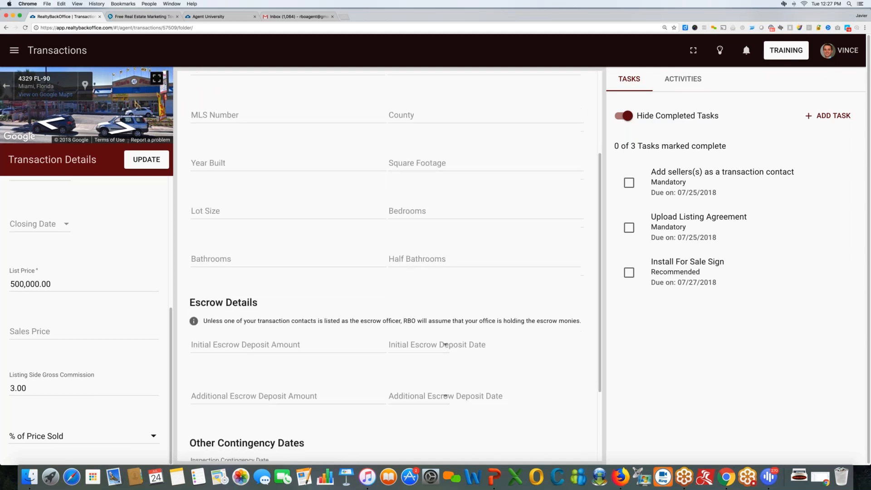
scroll(323, 391, down, 4)
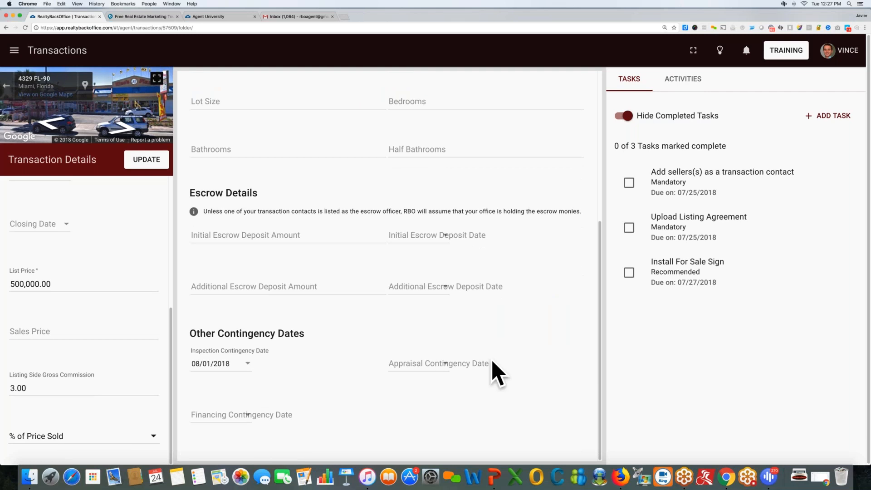
scroll(317, 294, up, 9)
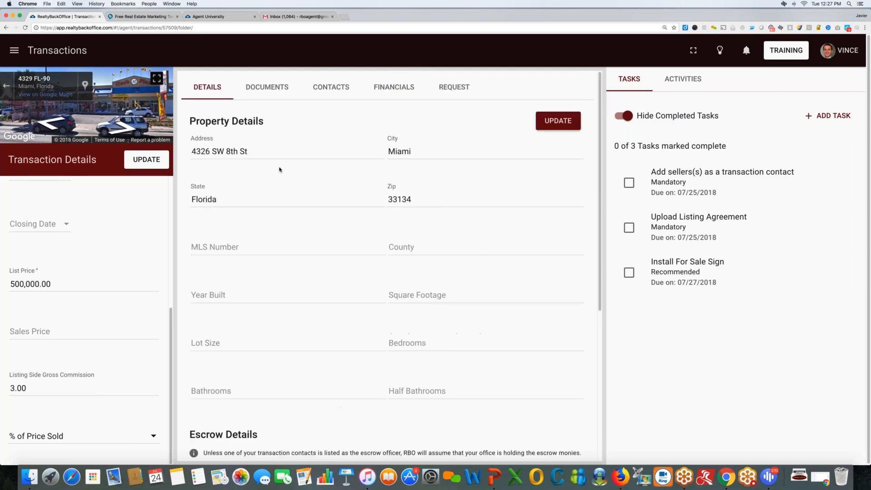
scroll(151, 238, up, 8)
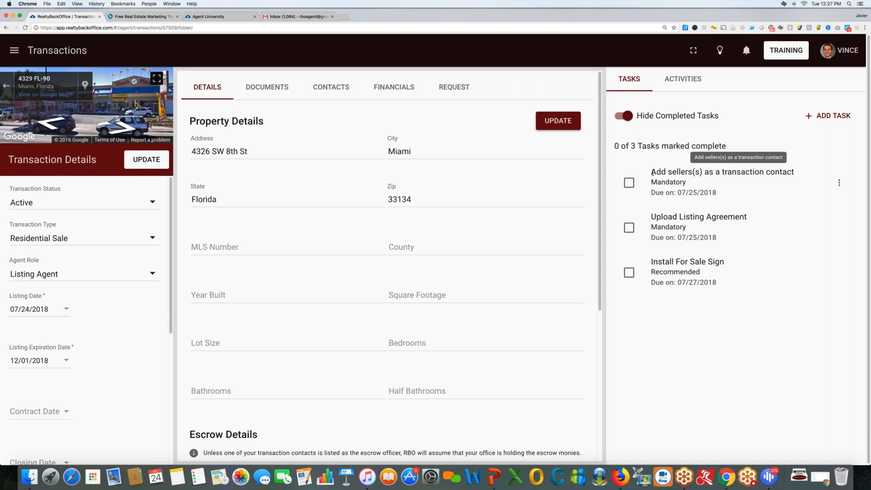
drag(652, 173, 795, 173)
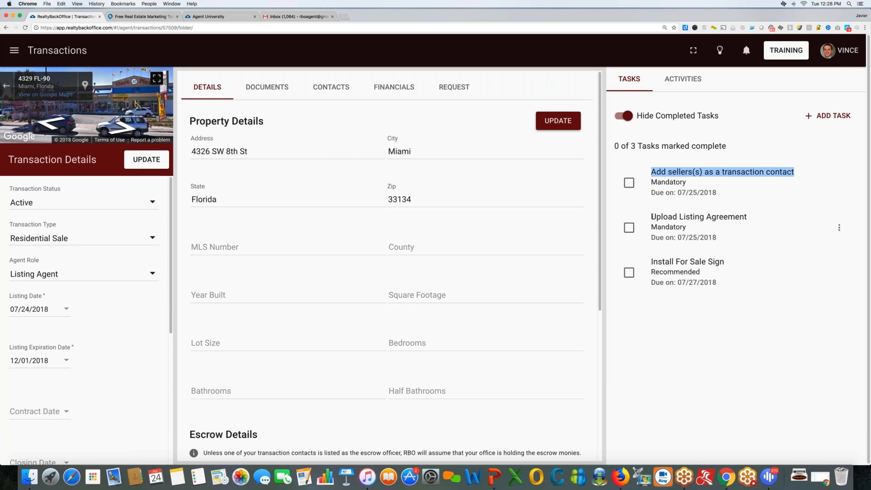
drag(652, 217, 752, 220)
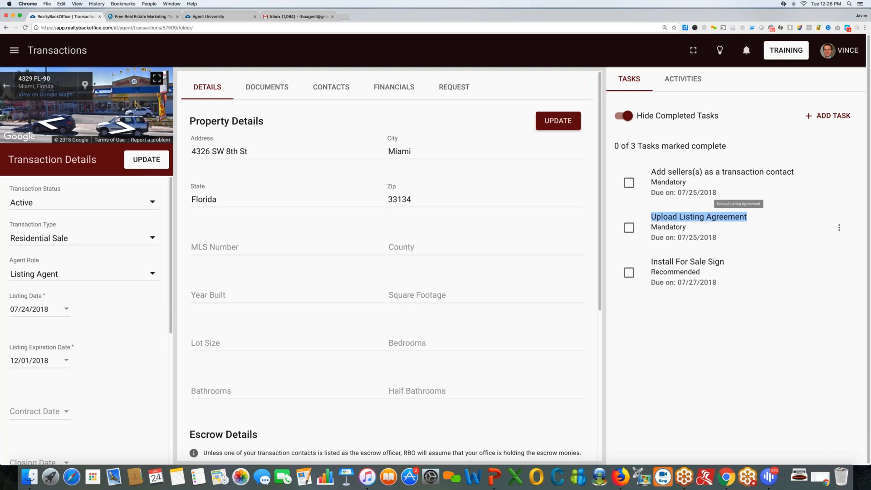
click(273, 88)
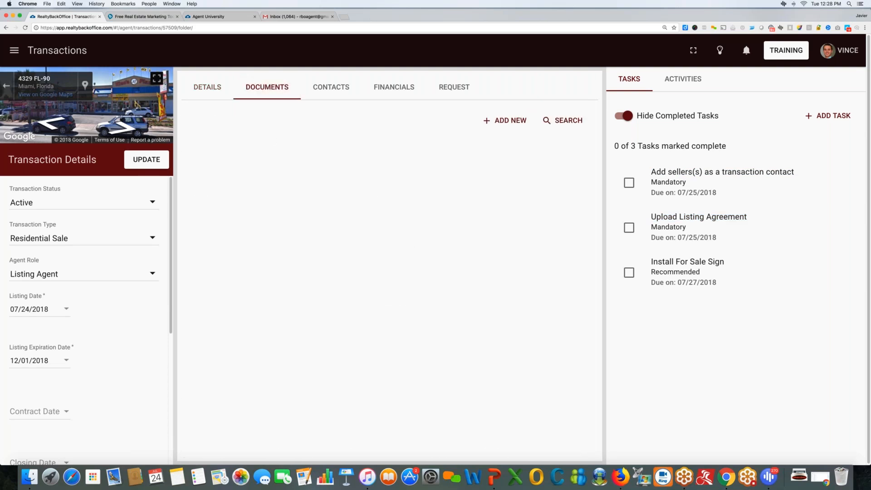
Add Addendum 2.pdf from Documents/Demo as a new transaction document.
click(511, 120)
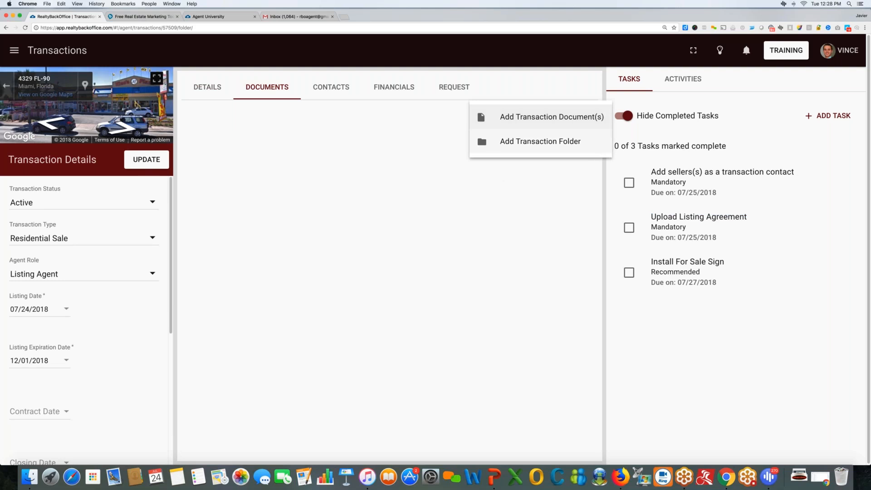
click(536, 117)
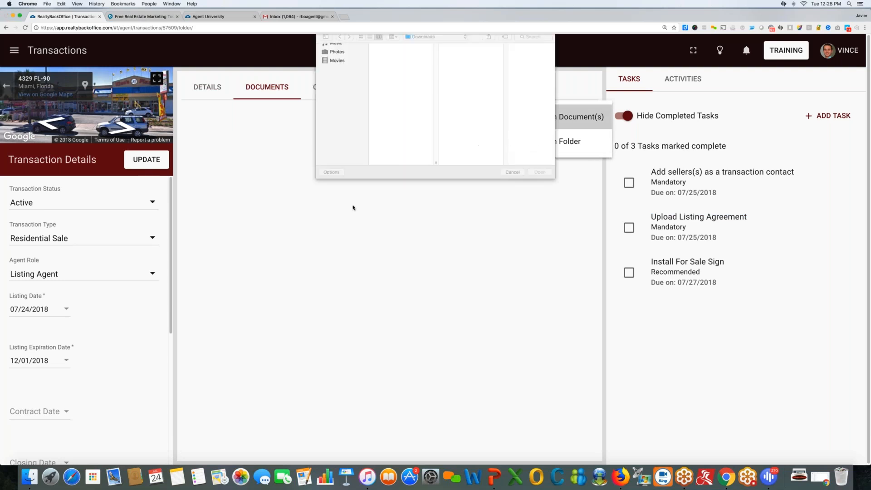
click(341, 87)
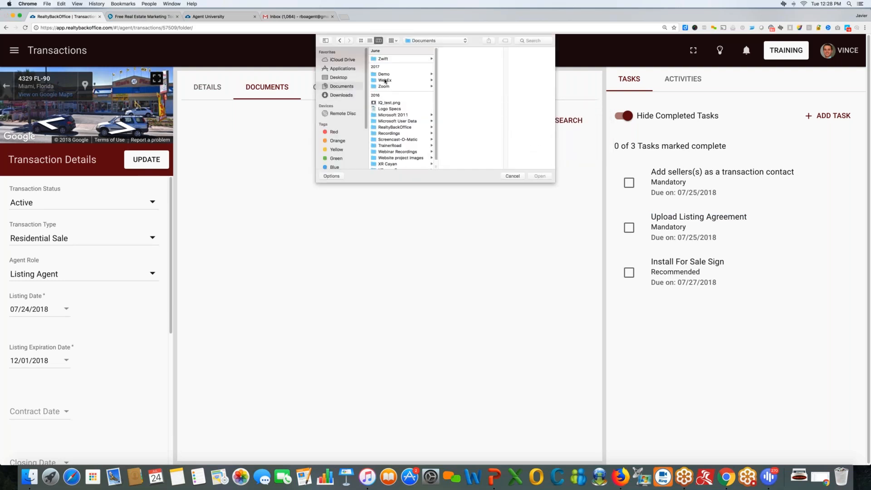
click(385, 74)
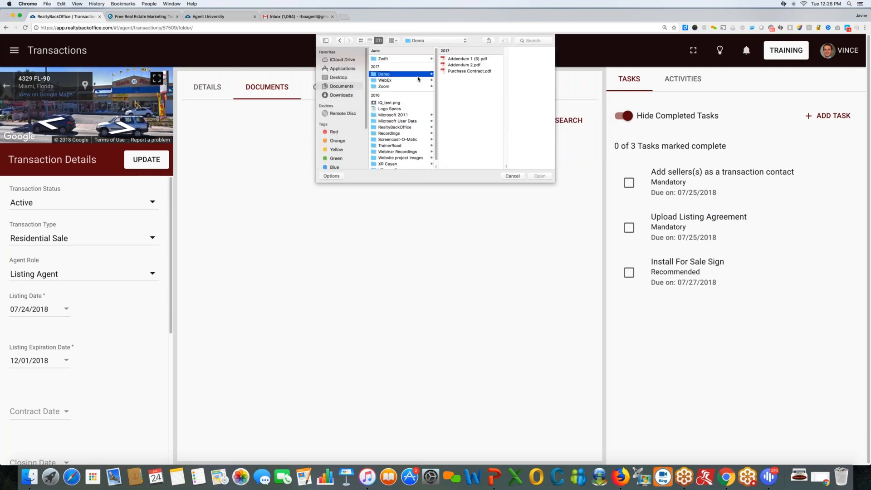
click(460, 65)
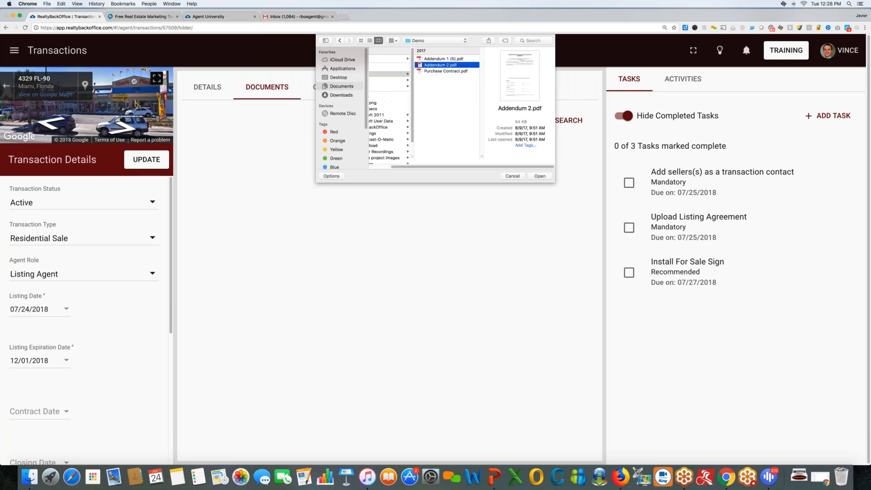
click(538, 177)
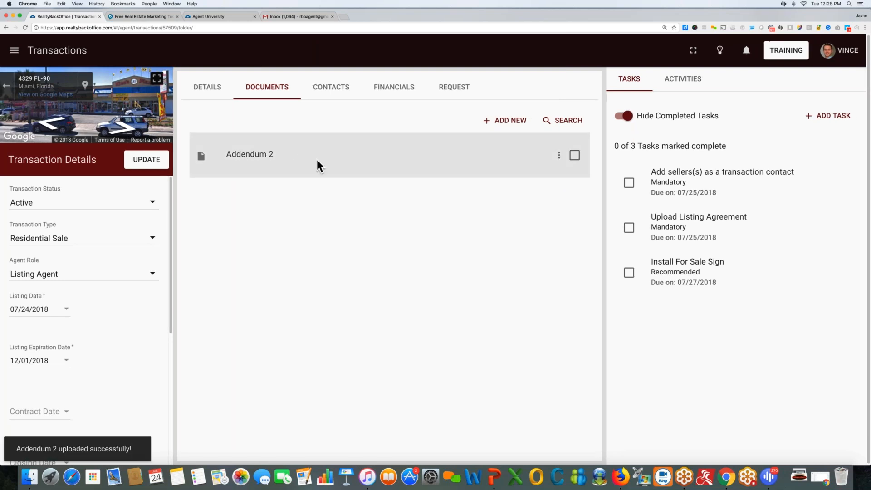
Rename the Addendum 2 document to 'Listing Agreement', correcting the typo, and save.
click(559, 155)
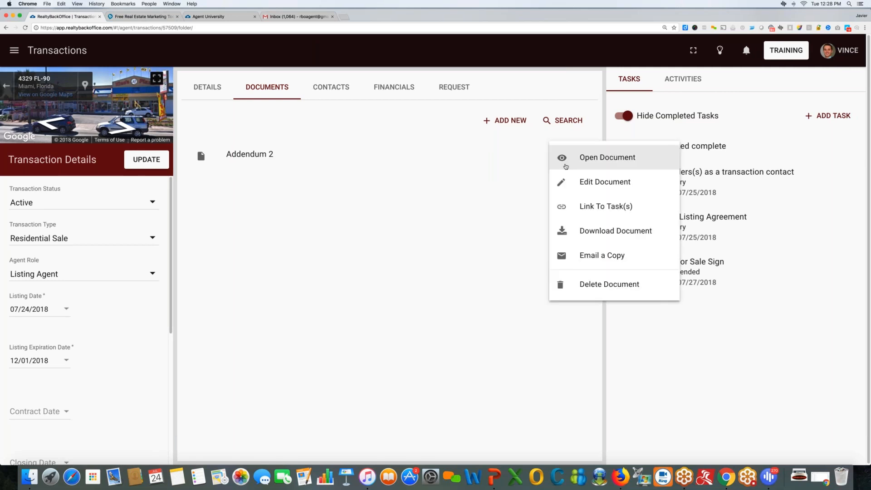
click(566, 184)
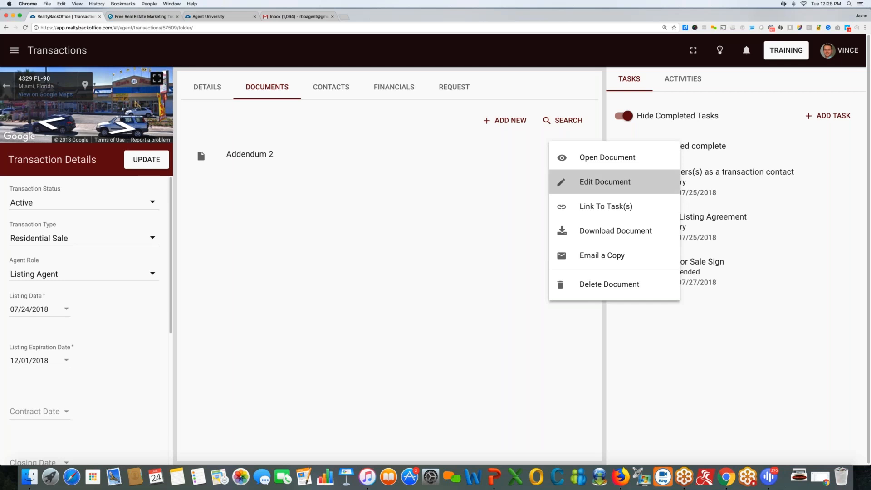
triple_click(510, 200)
text(Listing )
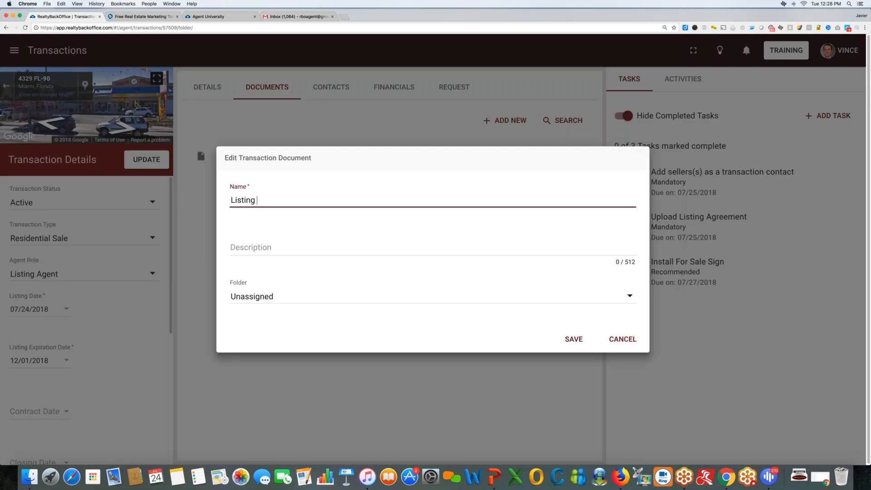
text(Agreemnt)
click(285, 199)
text(eement)
key(Return)
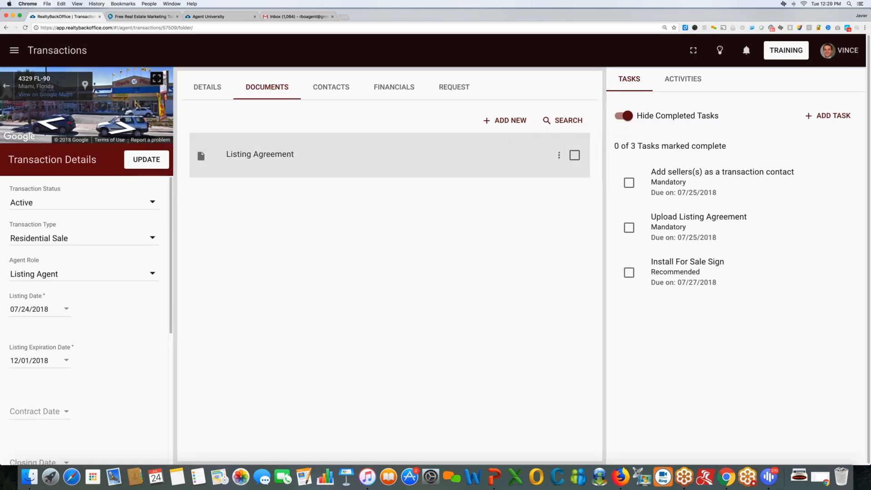
Check the Upload Listing Agreement task, link the Listing Agreement document to it, and save.
click(629, 227)
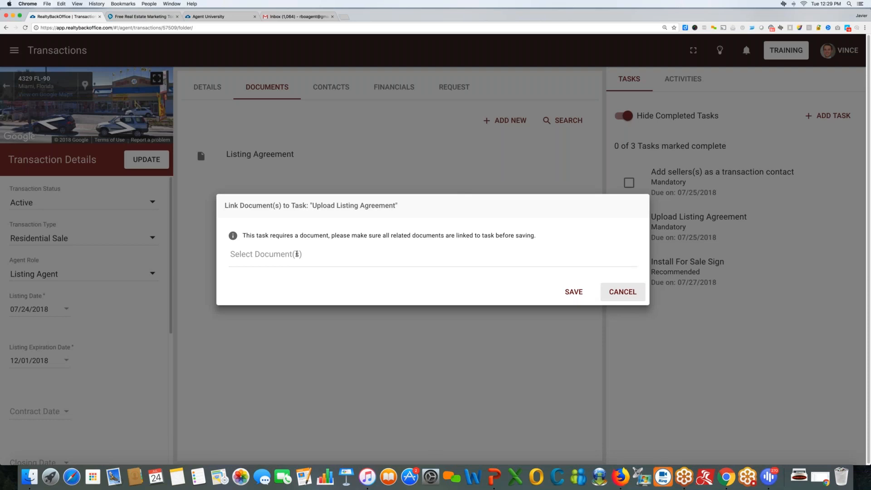
click(297, 254)
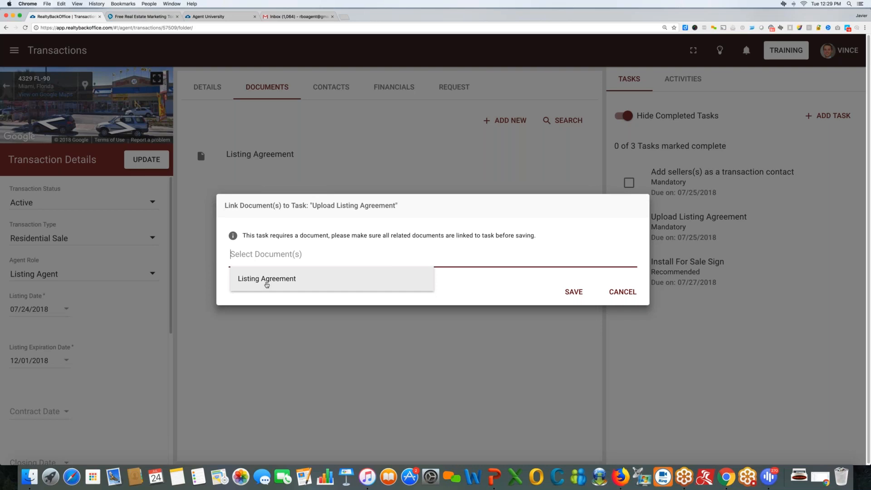
click(267, 279)
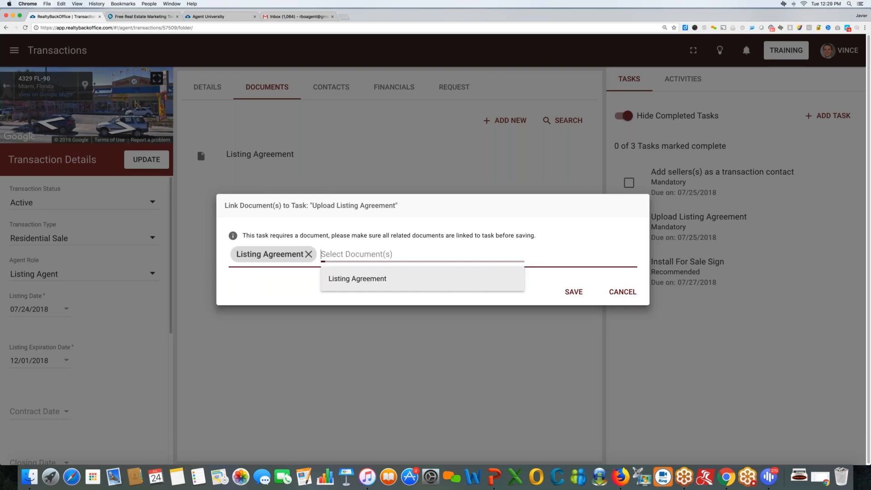
click(574, 292)
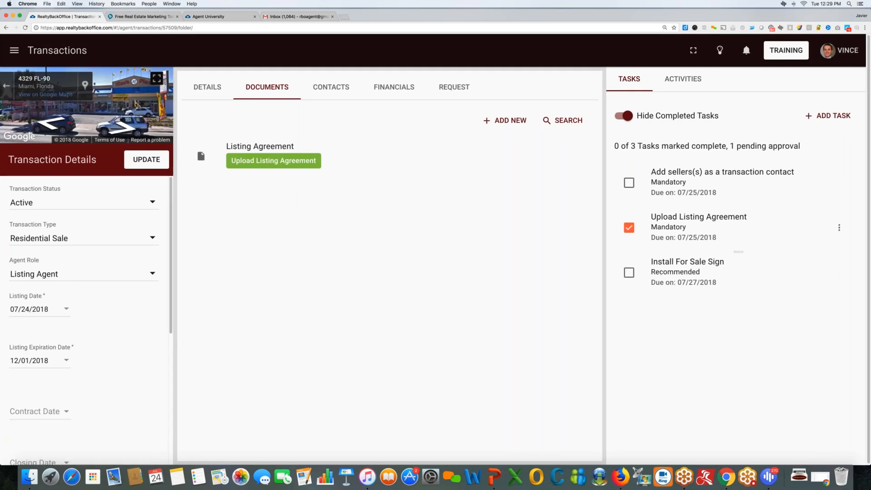
Review the task's title, Mandatory label, due date and 1 pending approval note, then switch desktops.
drag(652, 216, 745, 219)
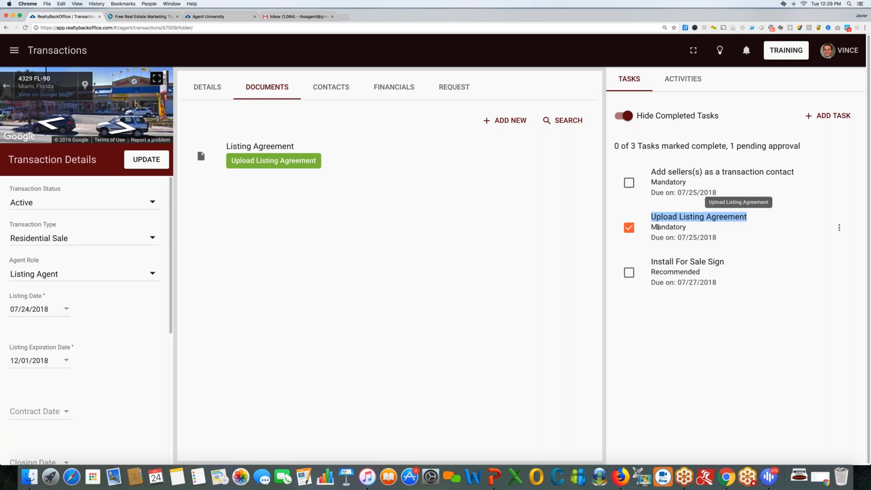
drag(652, 227, 687, 227)
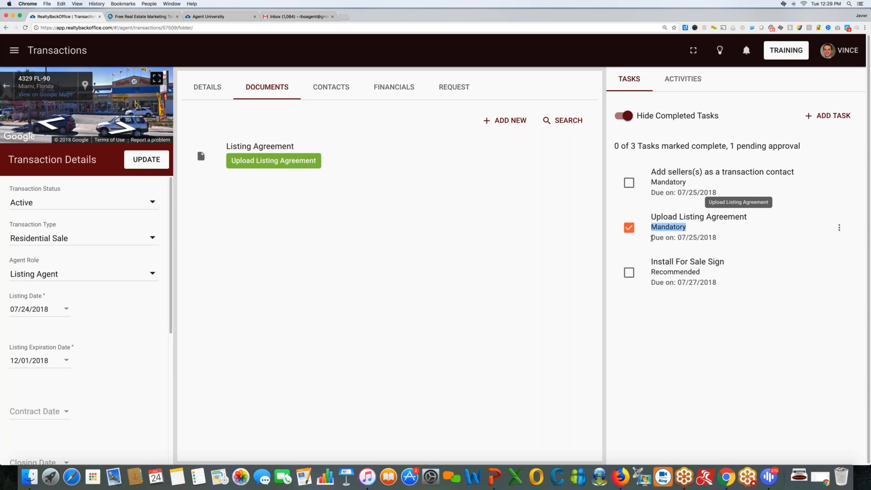
mouse_move(652, 238)
mouse_down()
mouse_move(717, 238)
mouse_move(654, 238)
mouse_up()
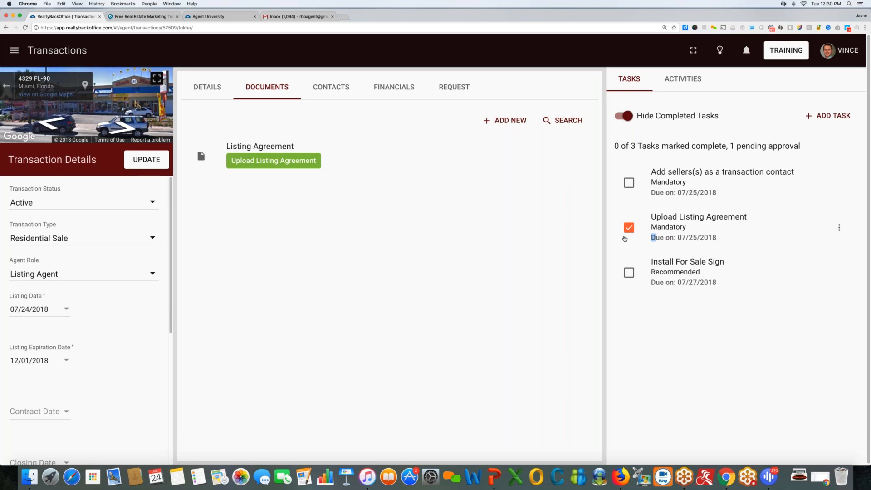
drag(730, 146, 801, 145)
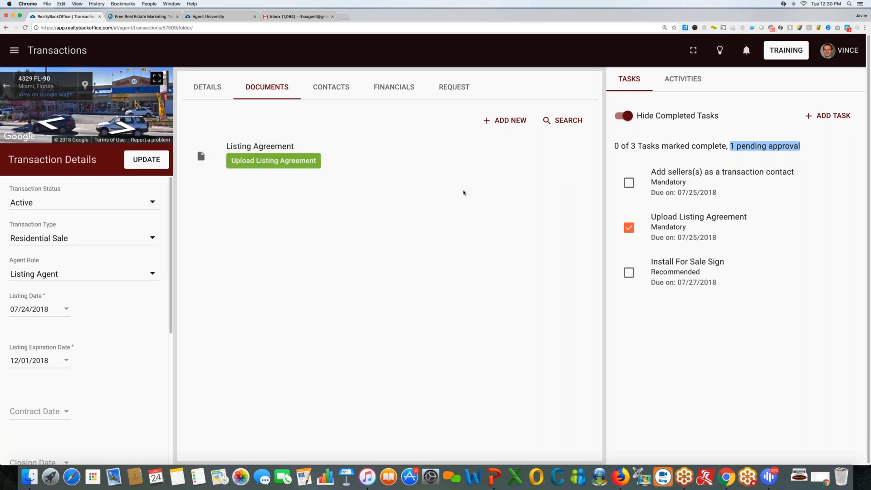
key(ctrl+Right)
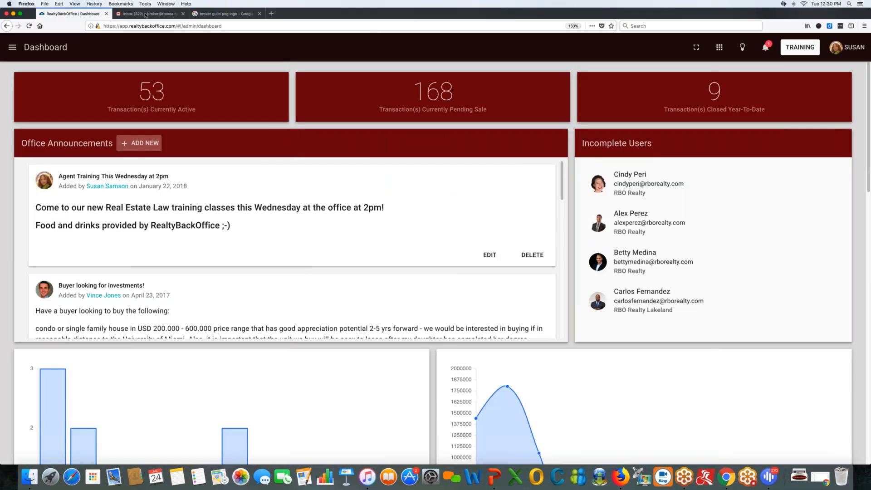
click(144, 14)
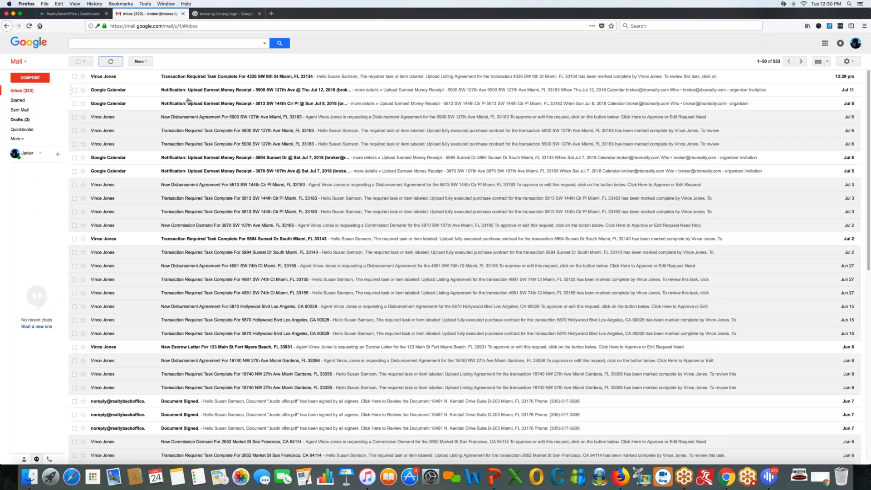
click(188, 76)
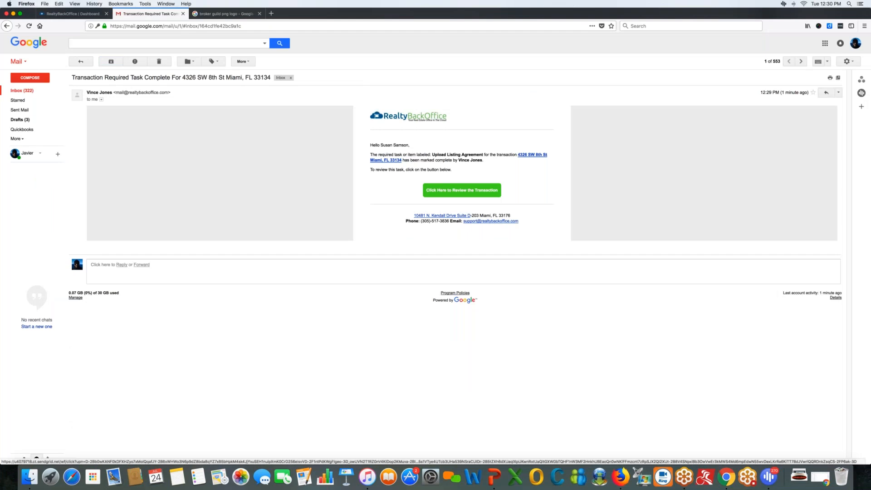
click(462, 190)
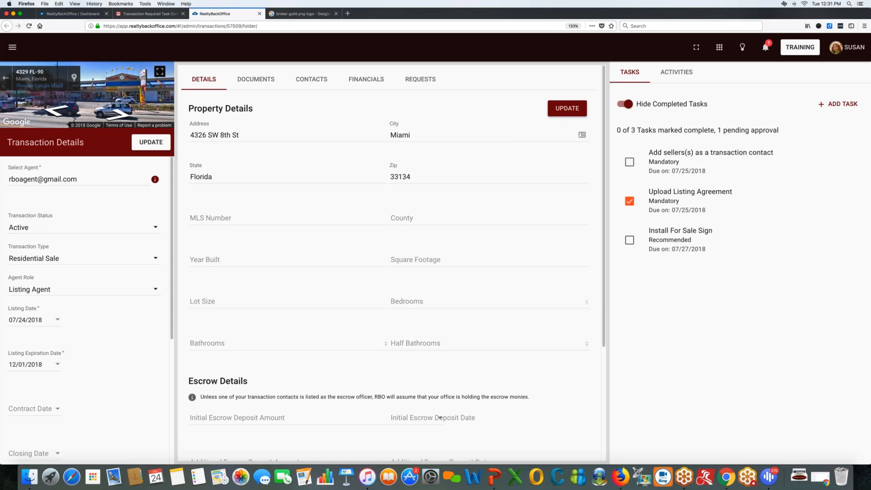
Scroll through the Listing Agreement preview in the transaction's documents, then close it.
click(242, 84)
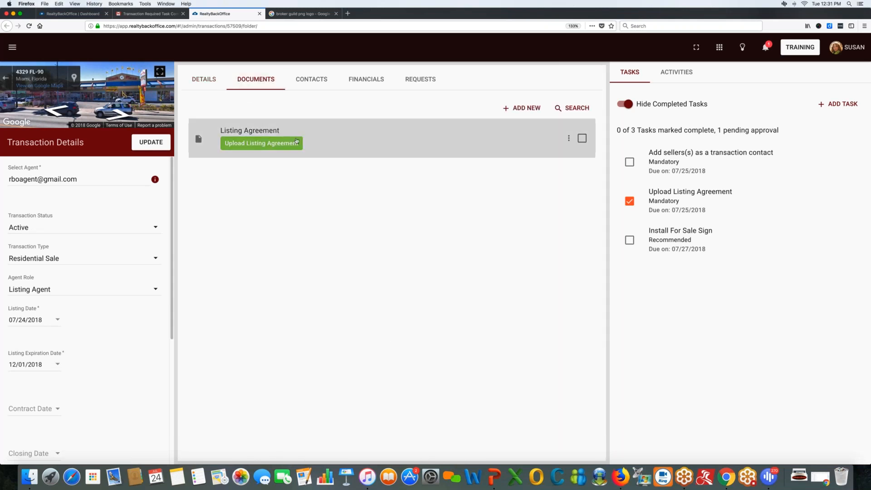
click(296, 139)
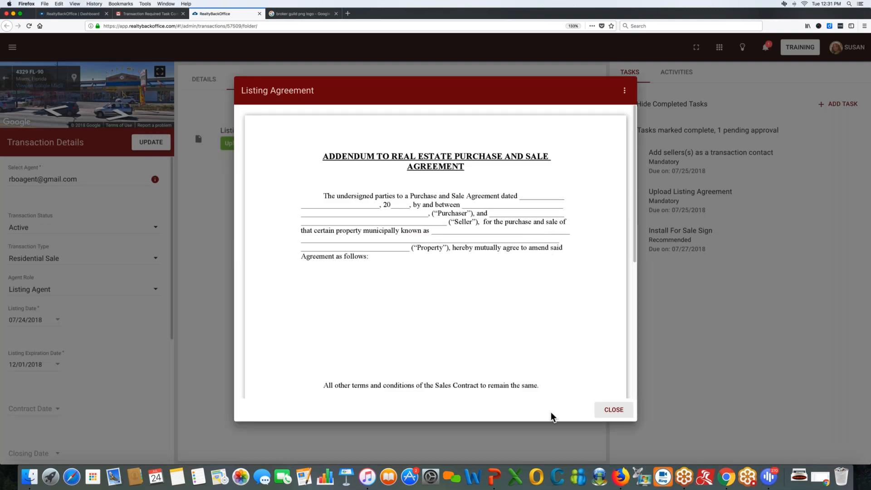
scroll(568, 383, down, 5)
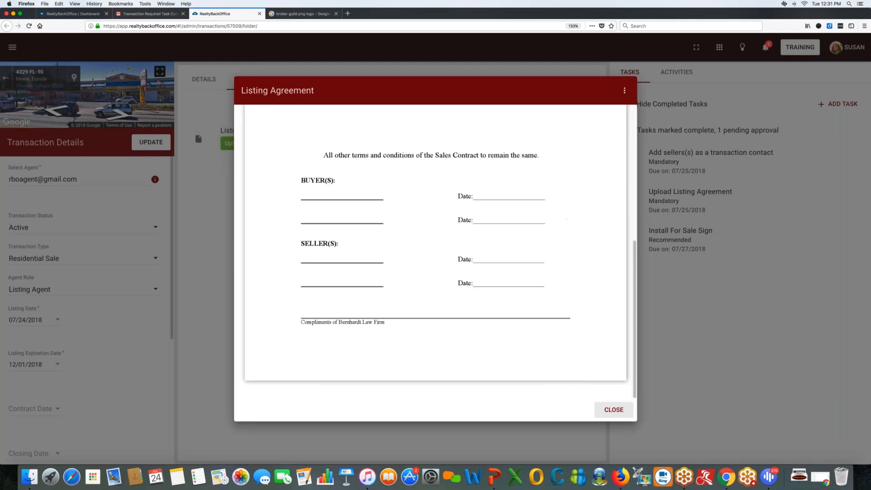
scroll(568, 383, up, 3)
scroll(436, 250, up, 2)
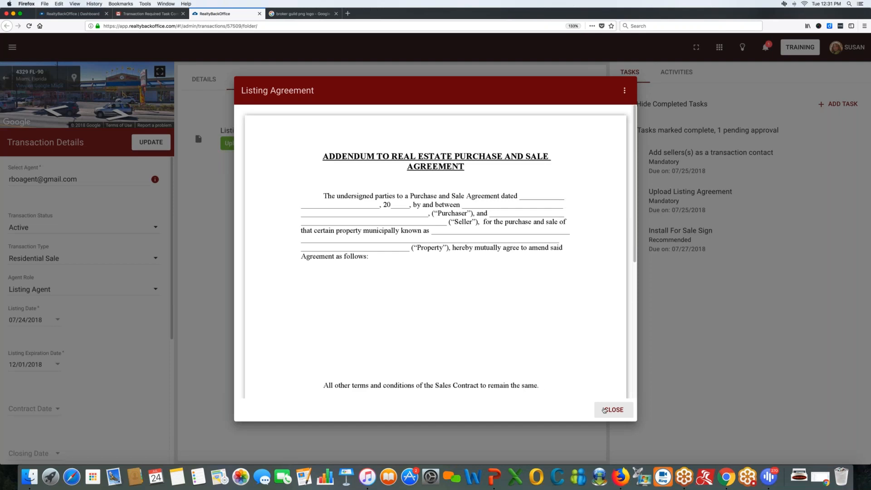
scroll(604, 410, down, 2)
scroll(572, 345, down, 4)
scroll(589, 377, up, 6)
click(614, 410)
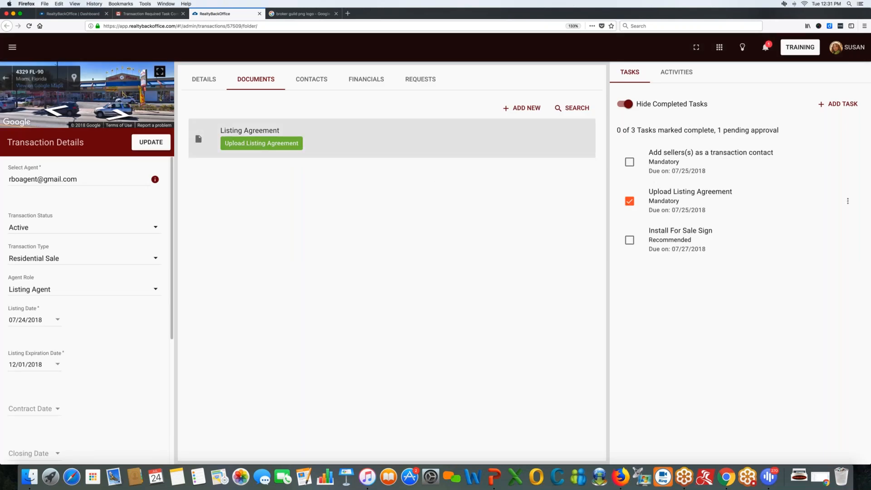
Comment 'Missing page 2, please reupload asap' on the Upload Listing Agreement task, emailing the agent.
click(848, 201)
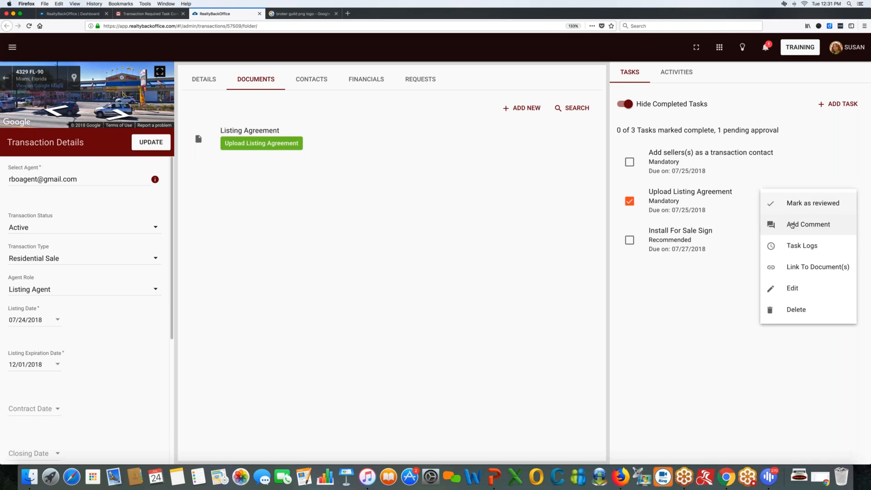
click(785, 224)
click(310, 231)
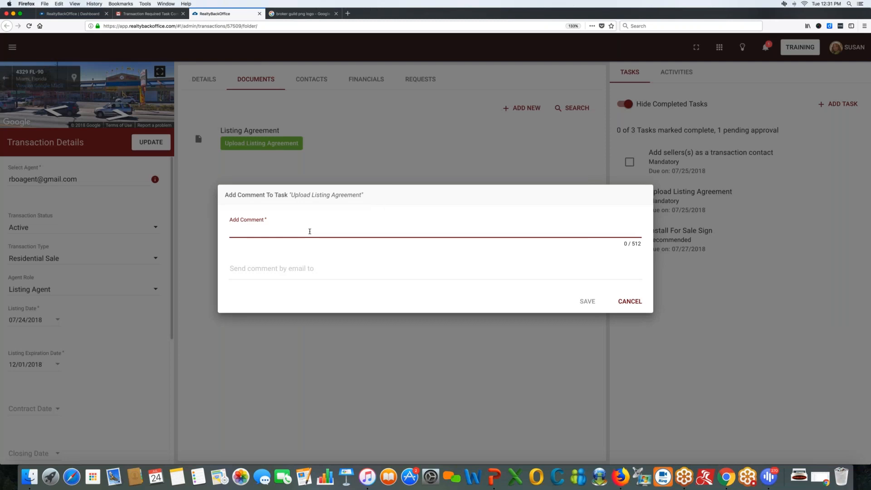
text(Missing page 2, please reupl)
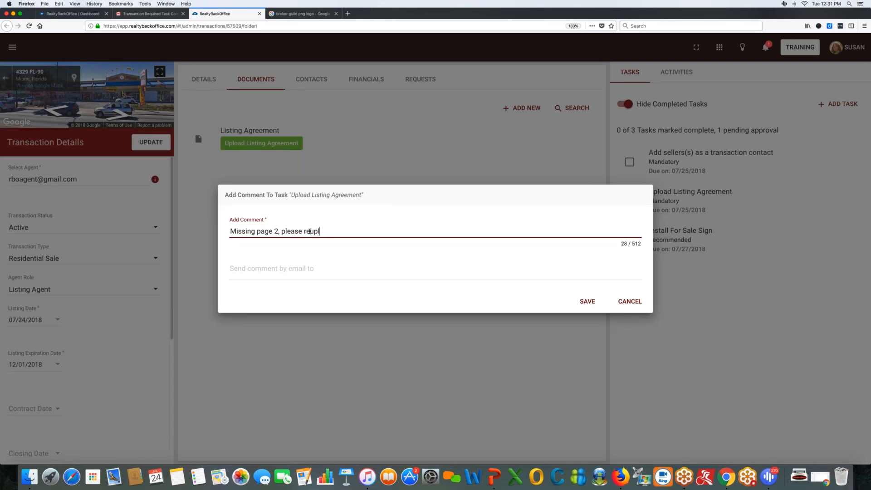
text(oad asap)
click(275, 273)
click(276, 286)
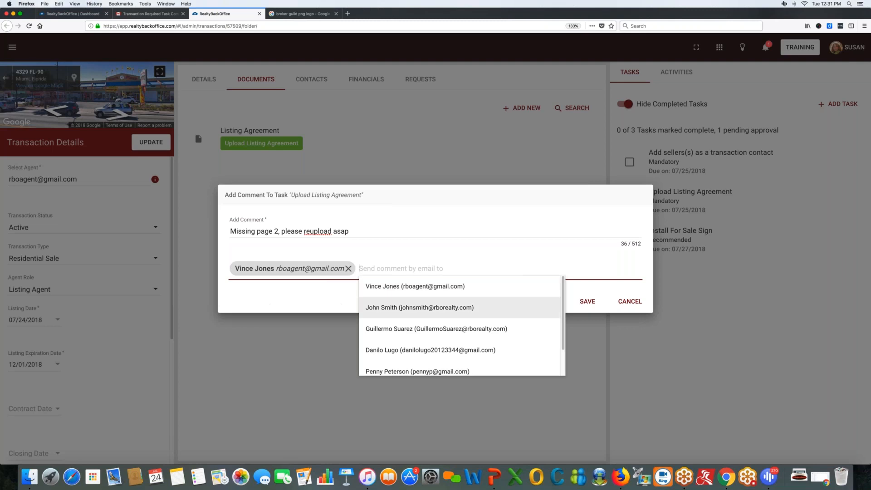
click(581, 285)
click(587, 301)
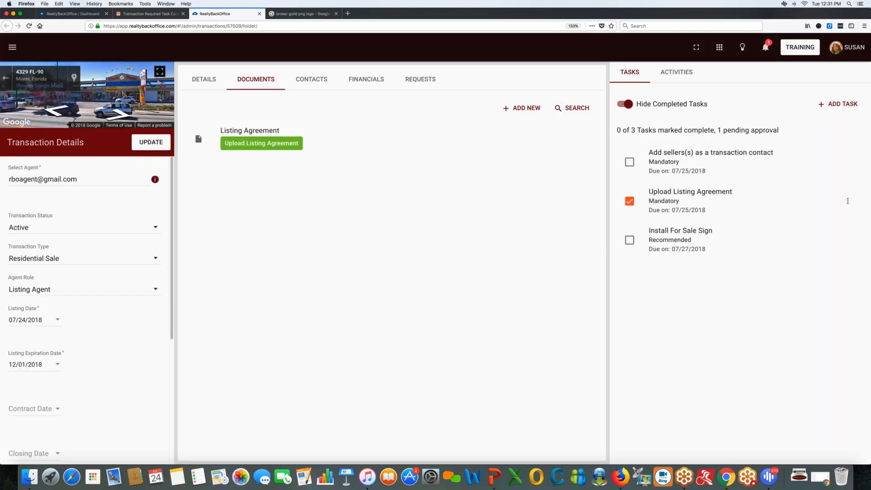
click(630, 201)
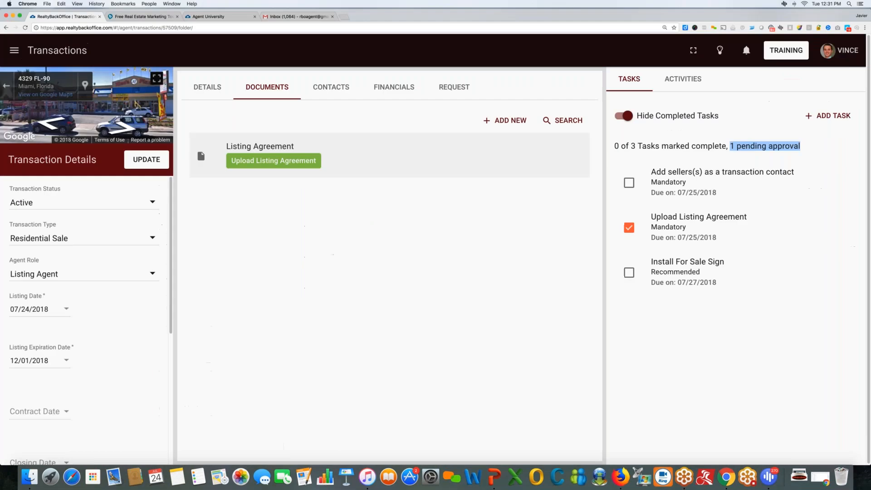
key(ctrl+shift+Tab)
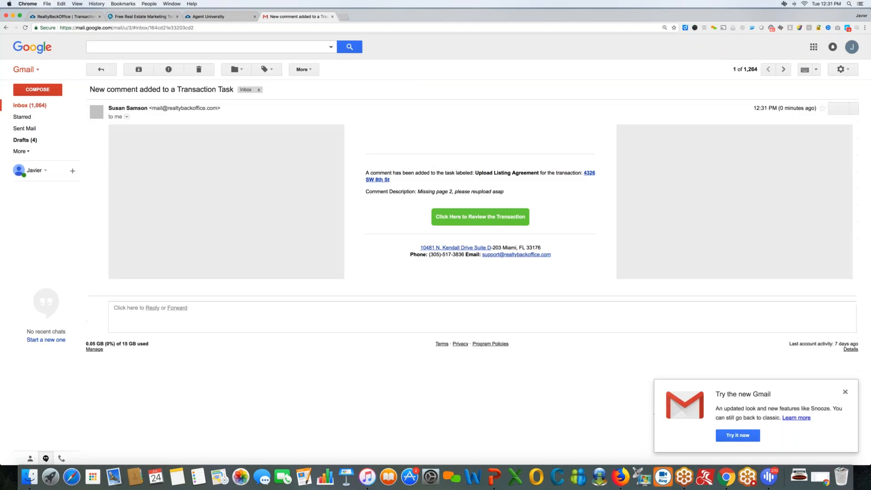
drag(418, 192, 505, 193)
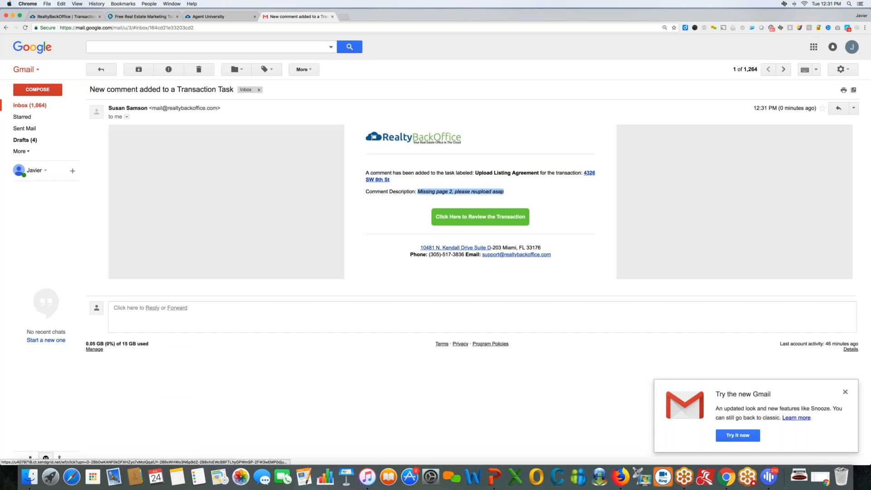
click(454, 216)
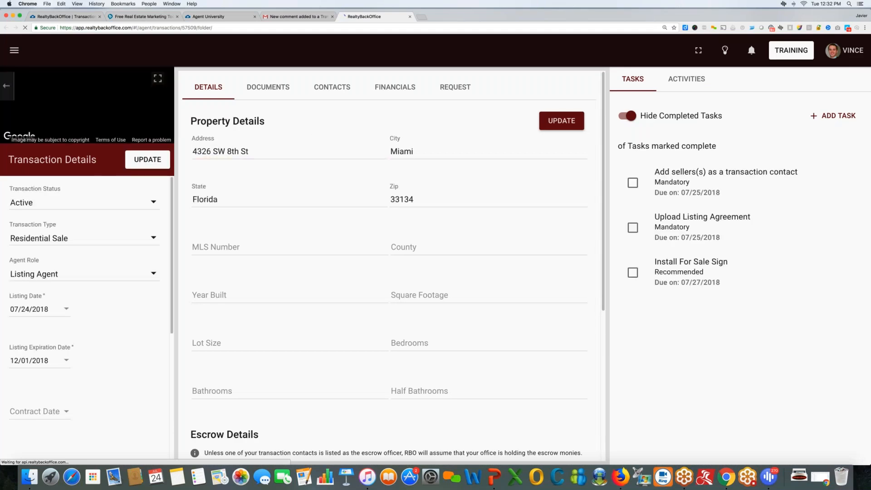
Upload Addendum 2.pdf as a new transaction document.
click(268, 87)
click(511, 120)
click(535, 116)
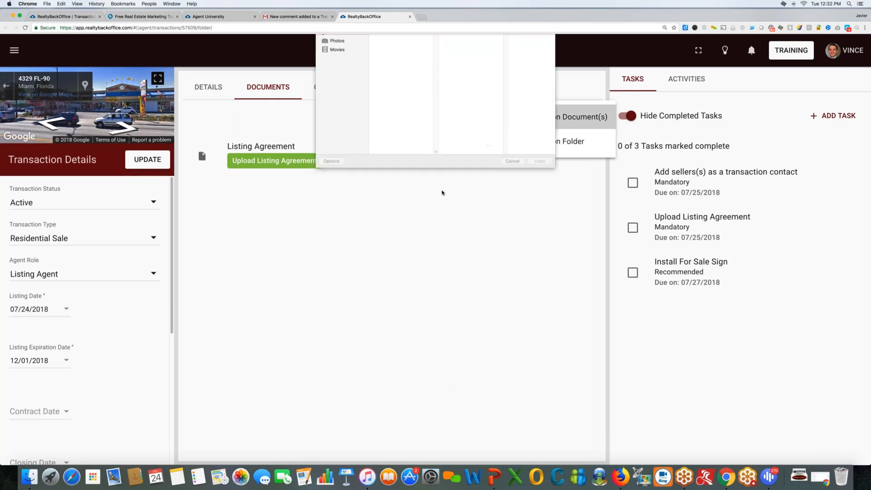
click(394, 65)
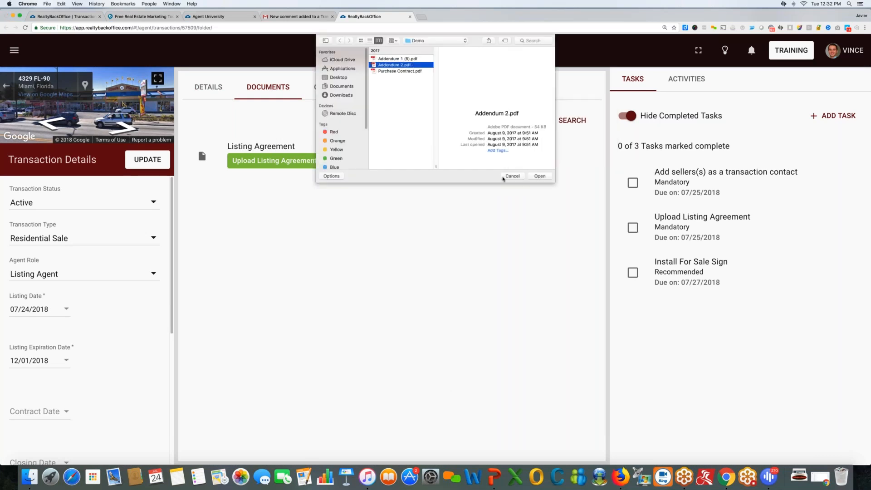
key(Return)
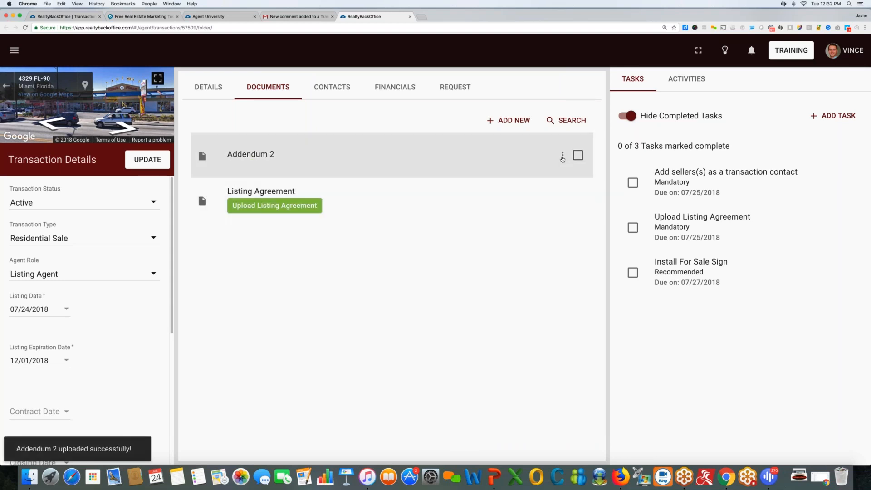
Rename the Addendum 2 document to 'Corrected Listing Agreement' and save it.
click(563, 157)
click(604, 182)
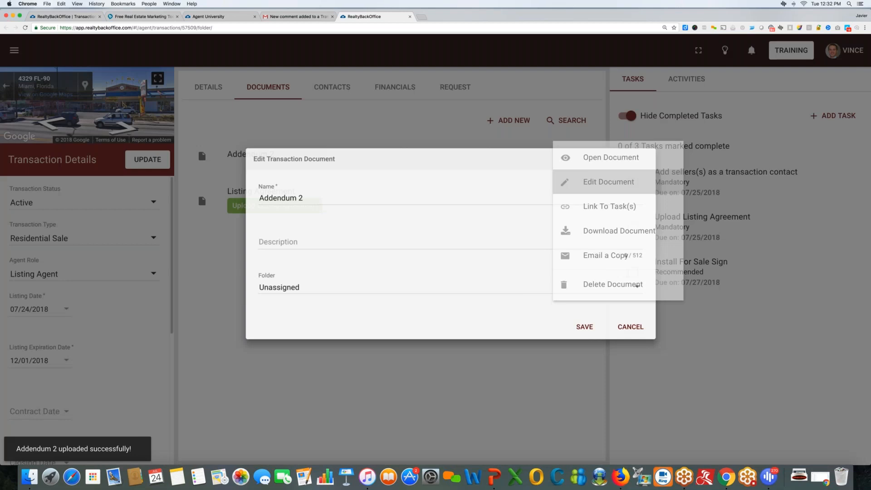
text(C)
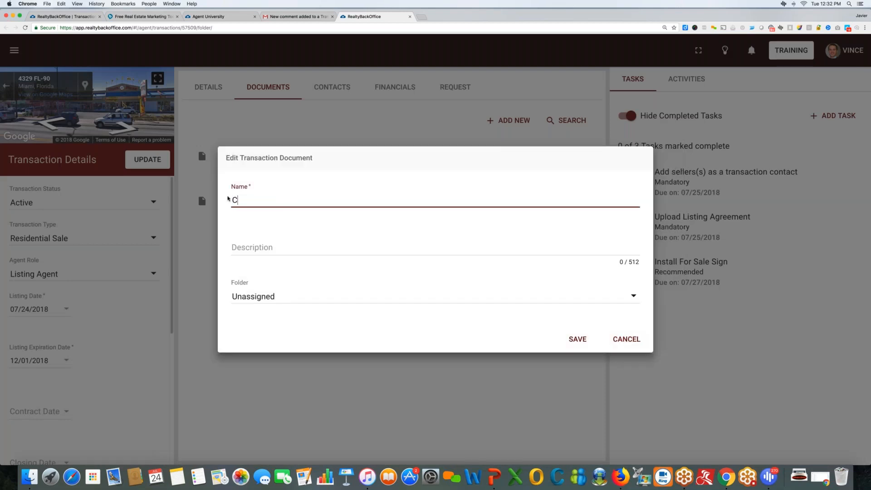
text(orrected Listing Agreement)
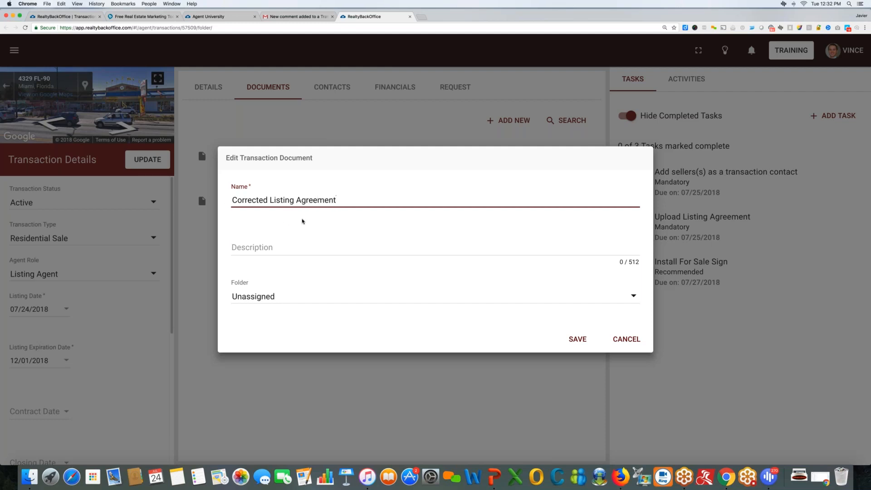
click(578, 339)
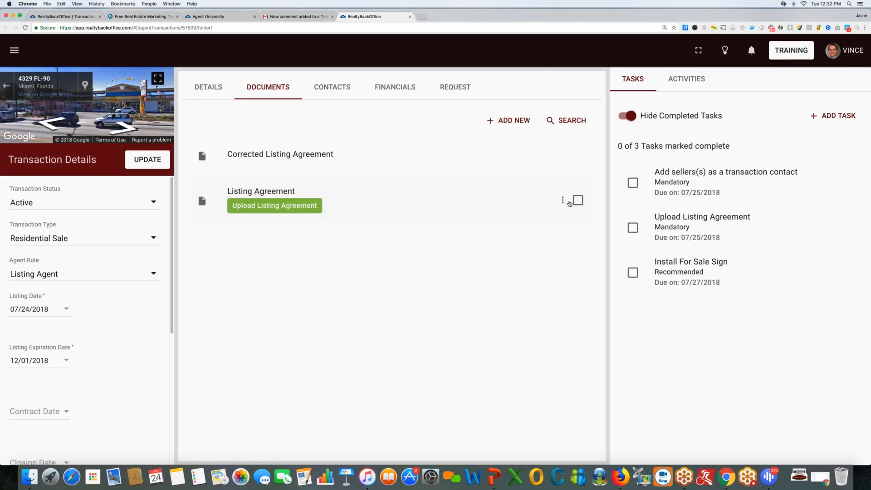
Check off the Upload Listing Agreement task with Corrected Listing Agreement linked, and save.
click(562, 200)
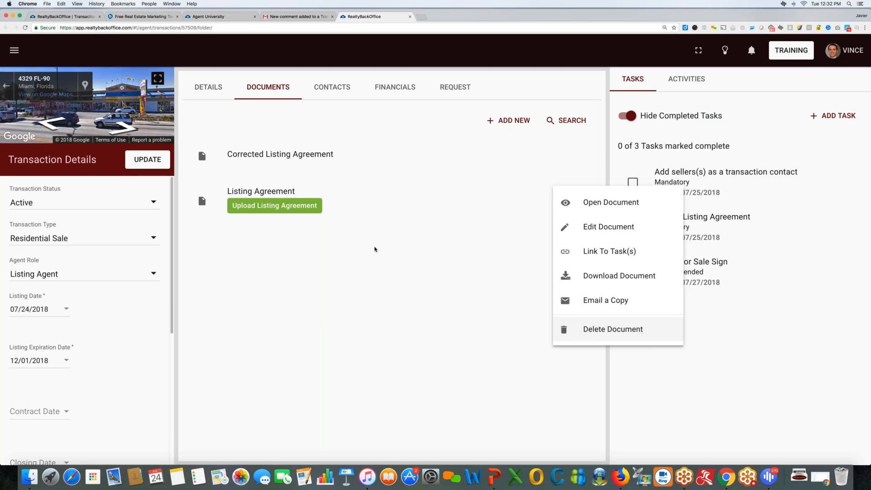
click(375, 249)
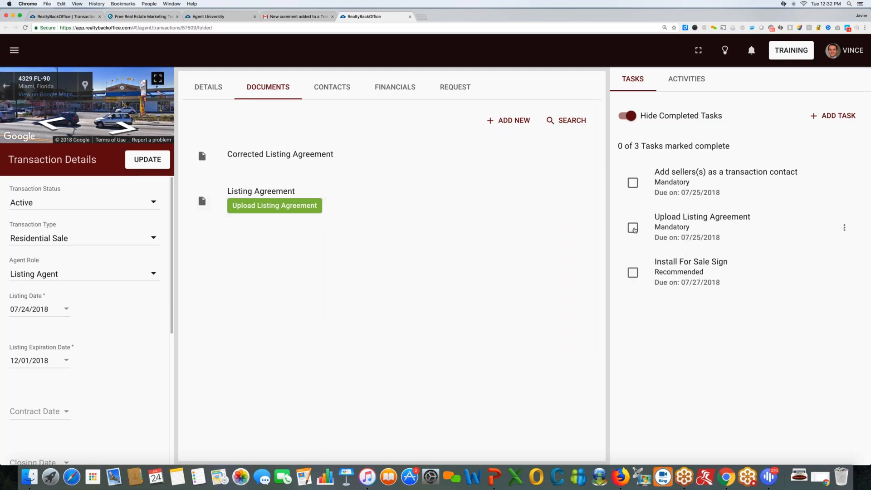
click(633, 228)
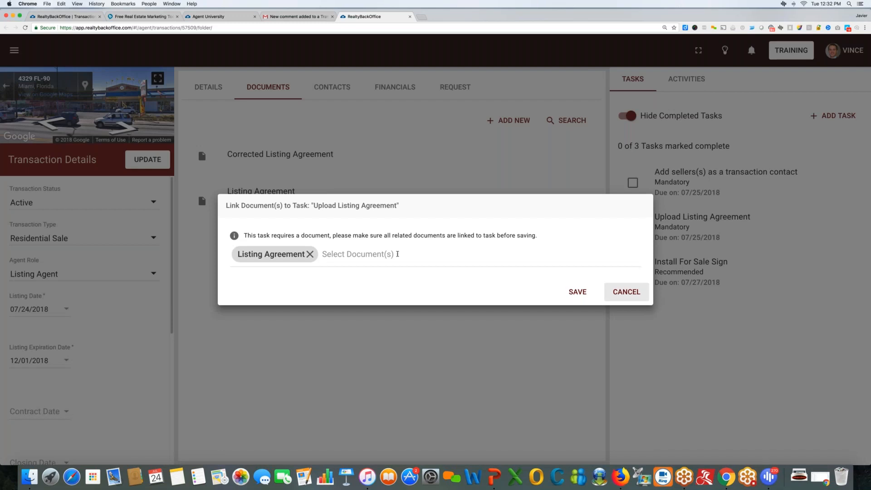
click(397, 253)
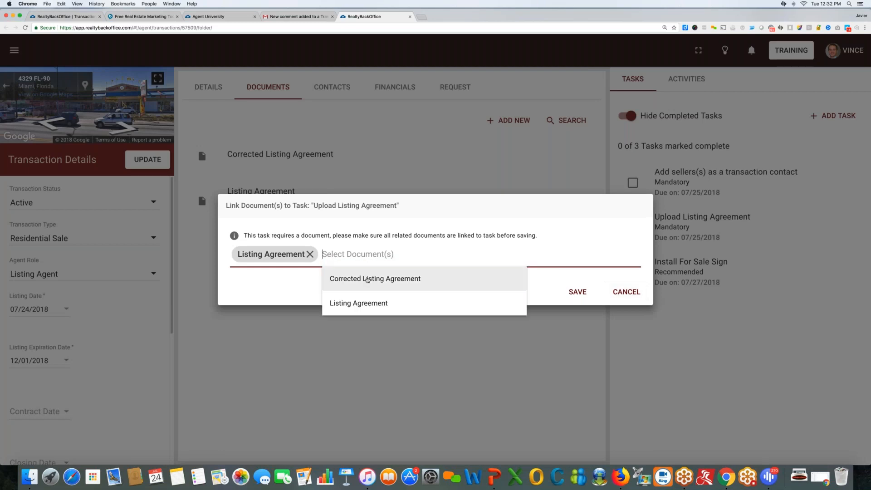
click(347, 280)
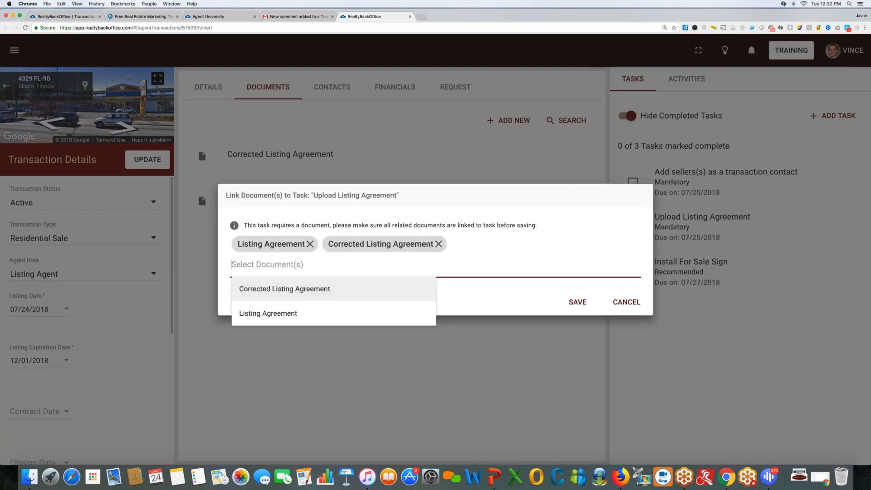
click(504, 305)
click(586, 306)
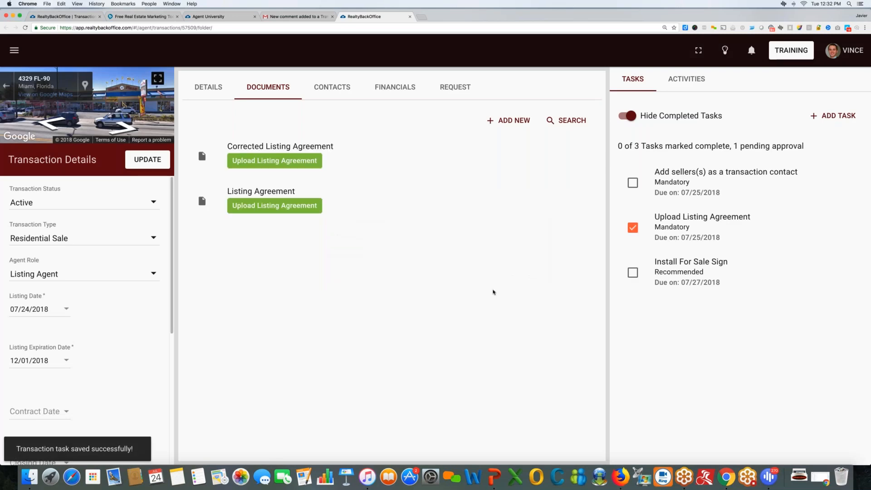
key(ctrl+Right)
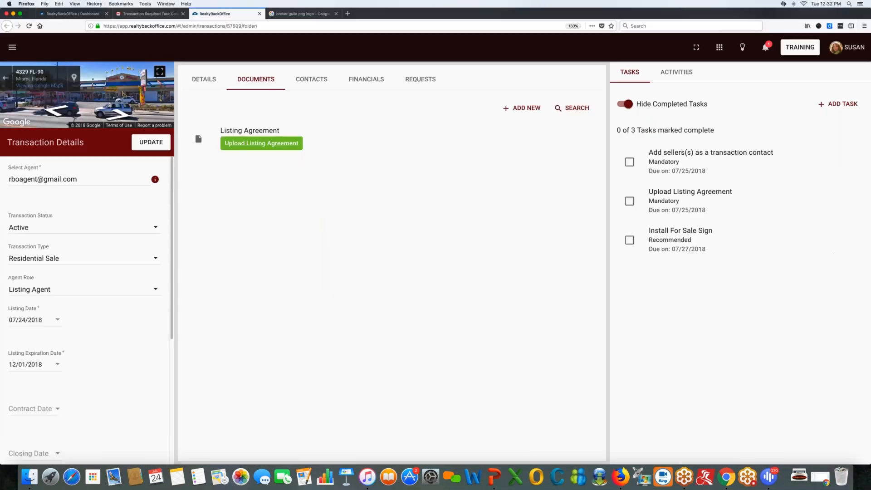
Open the Corrected Listing Agreement from the transaction's documents to check it, then close it.
click(150, 14)
click(21, 91)
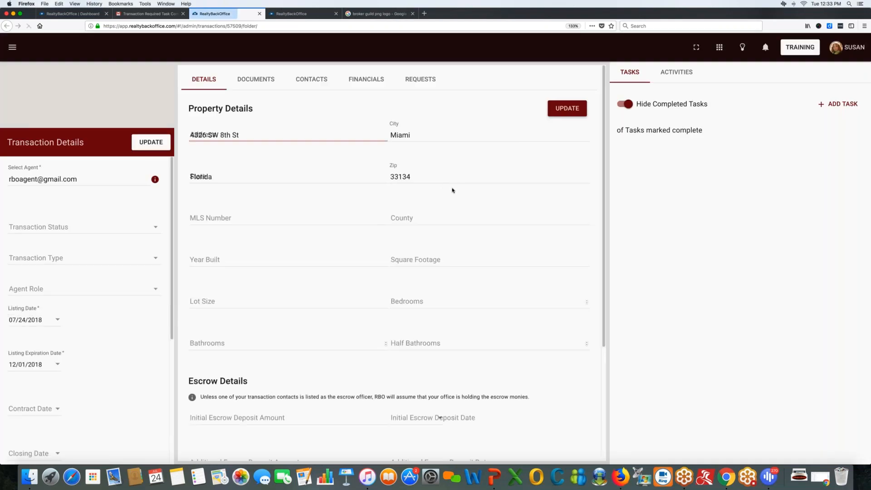
click(256, 79)
click(563, 136)
click(567, 140)
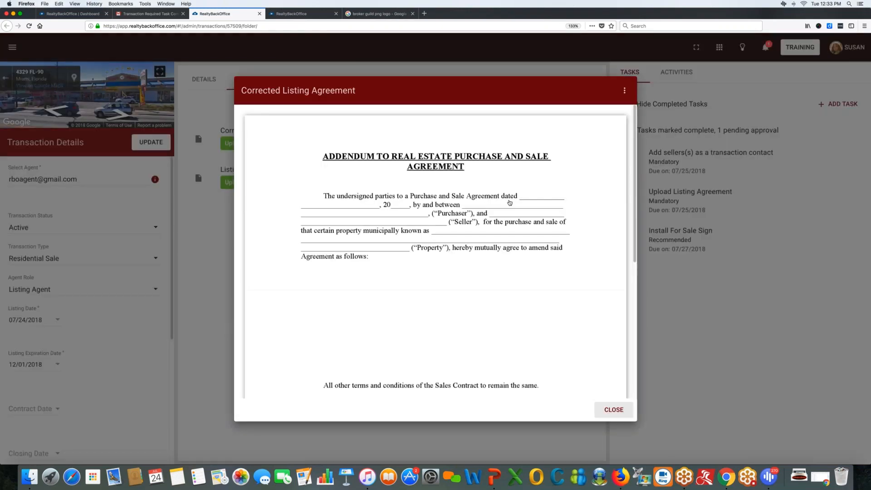
click(614, 409)
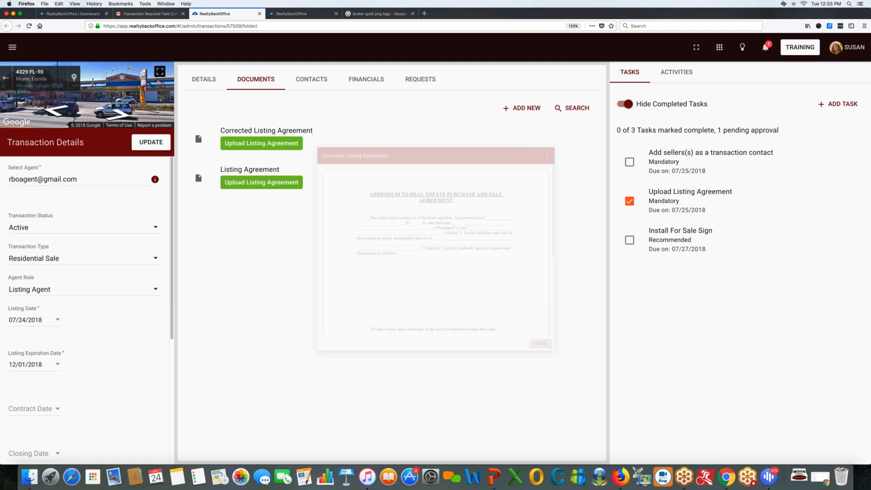
Mark the Upload Listing Agreement task as reviewed.
click(847, 201)
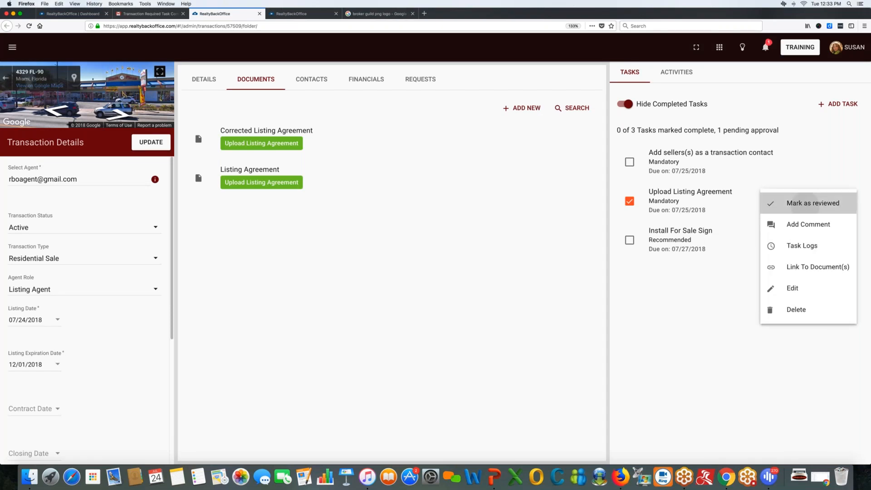
click(780, 203)
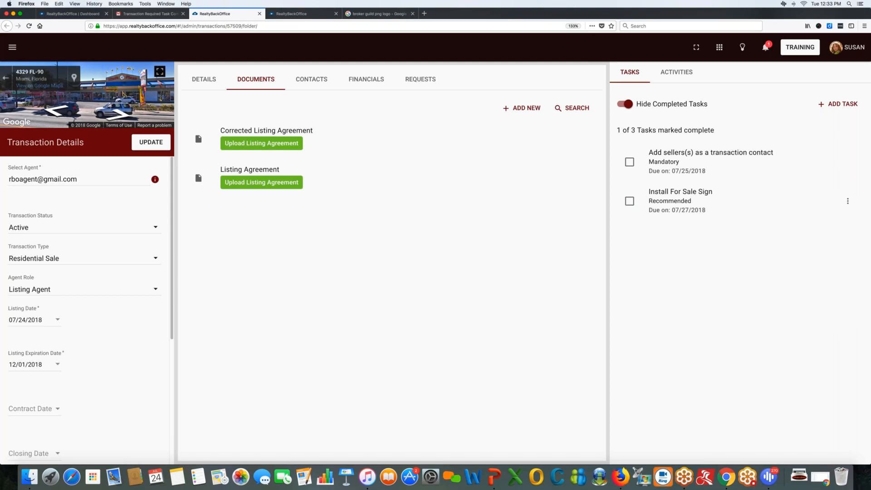
click(796, 213)
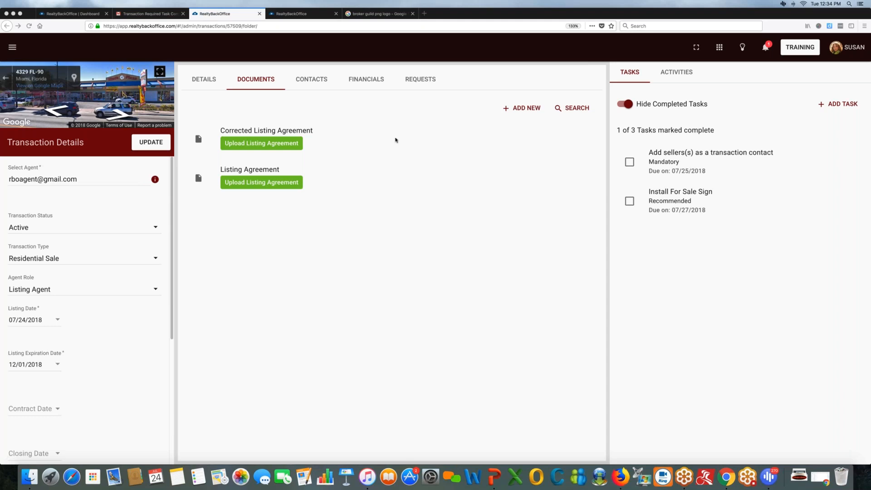
Upload Addendum 1 (5).pdf and Addendum 2.pdf from Documents > Demo as transaction documents.
click(531, 111)
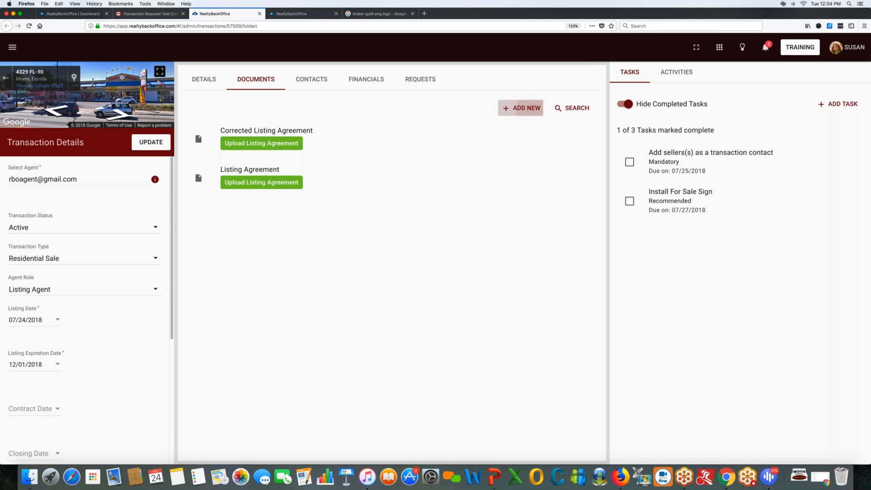
click(545, 106)
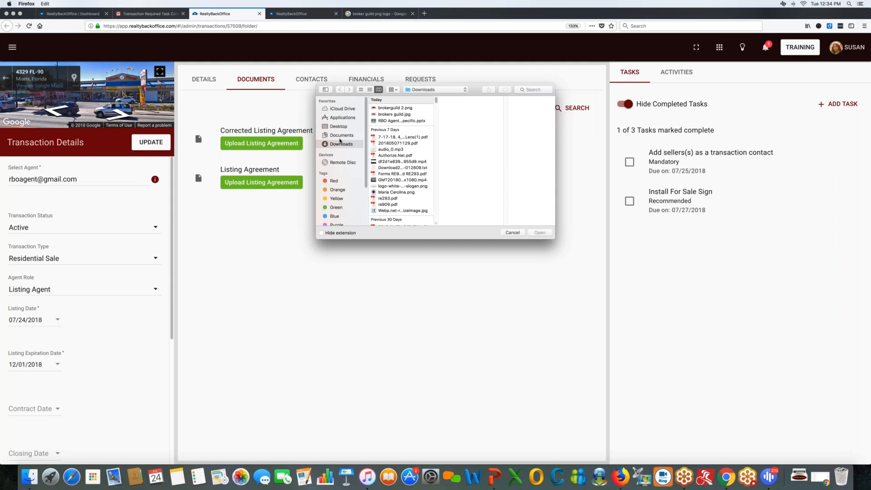
click(341, 136)
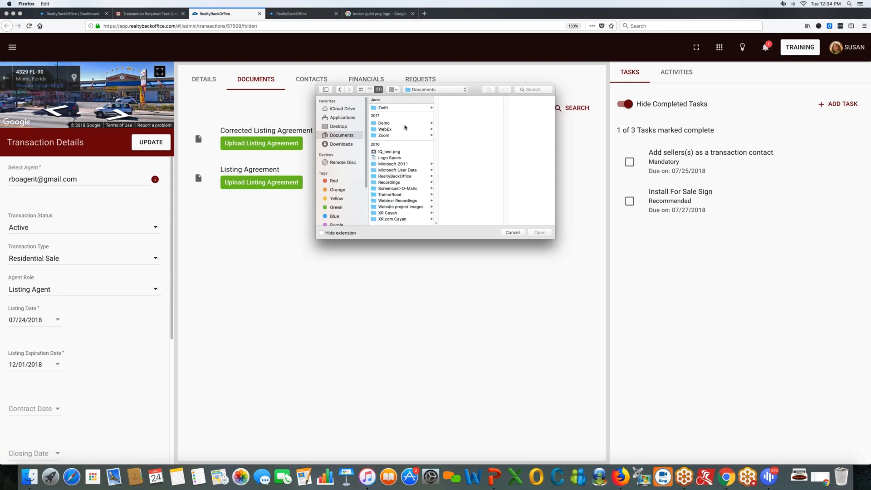
click(404, 124)
click(463, 108)
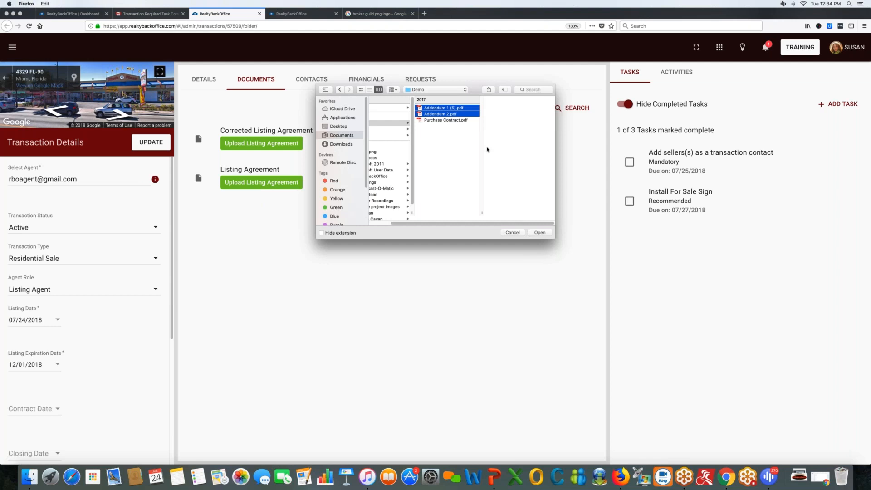
click(540, 232)
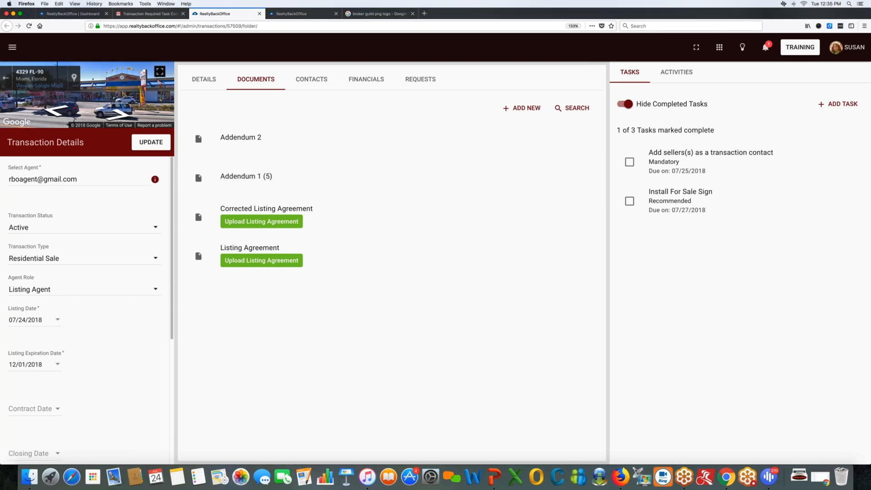
click(588, 177)
click(590, 179)
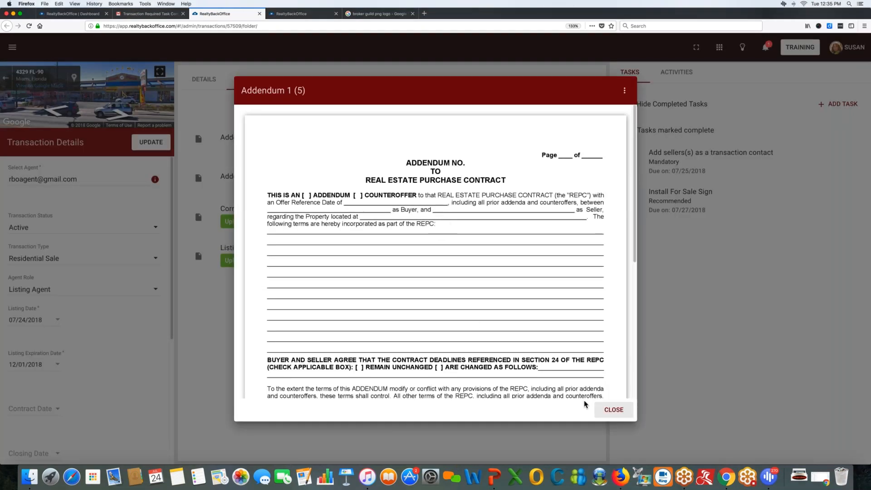
click(611, 409)
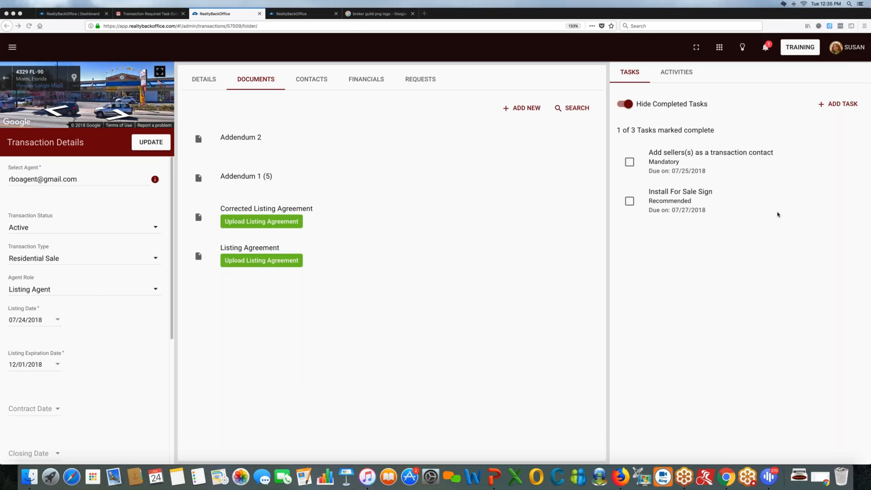
Open the Edit Document form for Addendum 1 (5) from its row's actions menu.
click(560, 184)
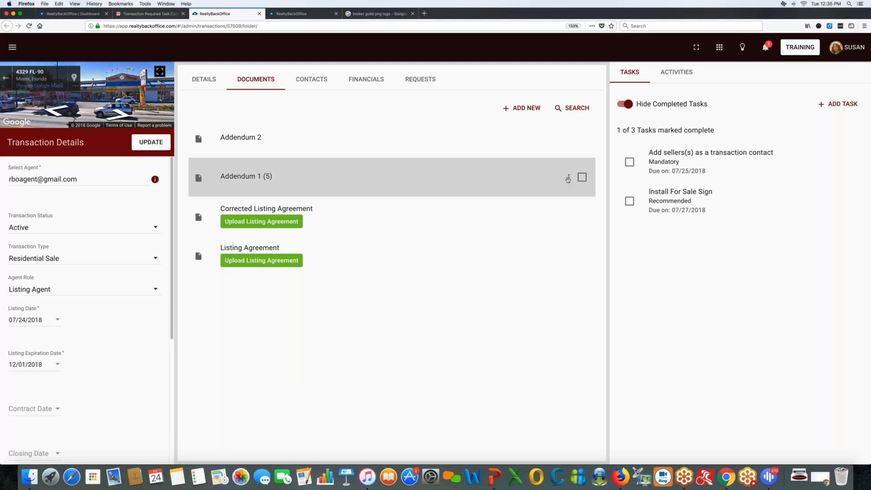
click(568, 177)
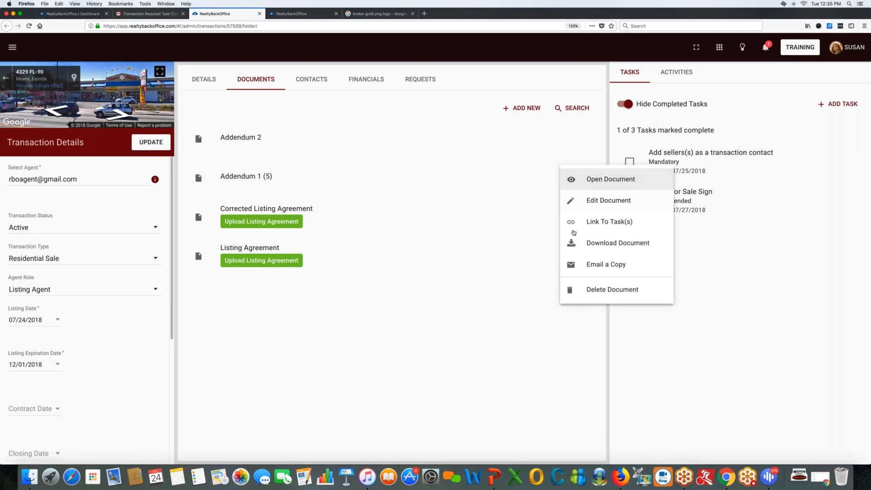
click(507, 183)
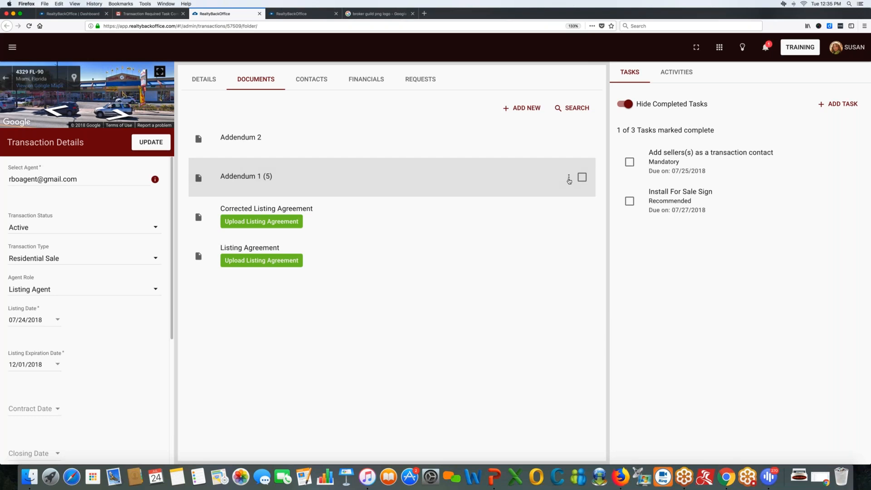
click(570, 179)
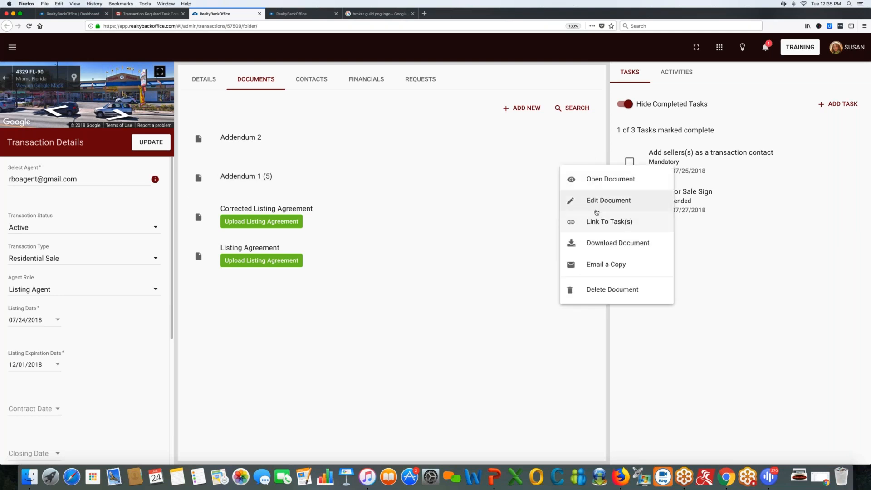
click(586, 200)
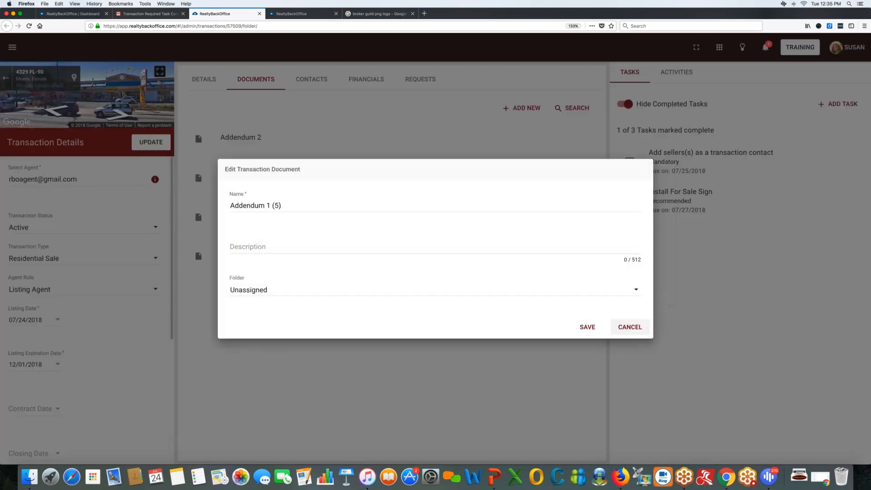
Check the addendum's name, description and Folder choices, cancel unchanged, and reopen its actions.
key(Tab)
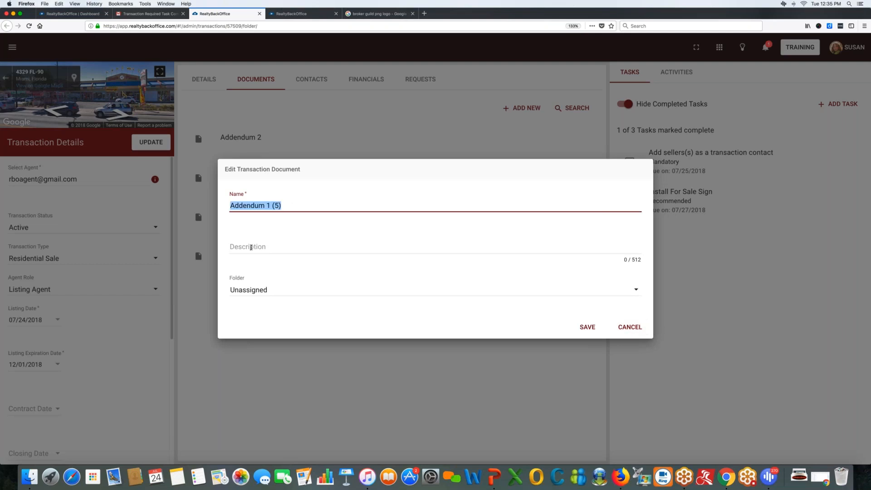
click(251, 247)
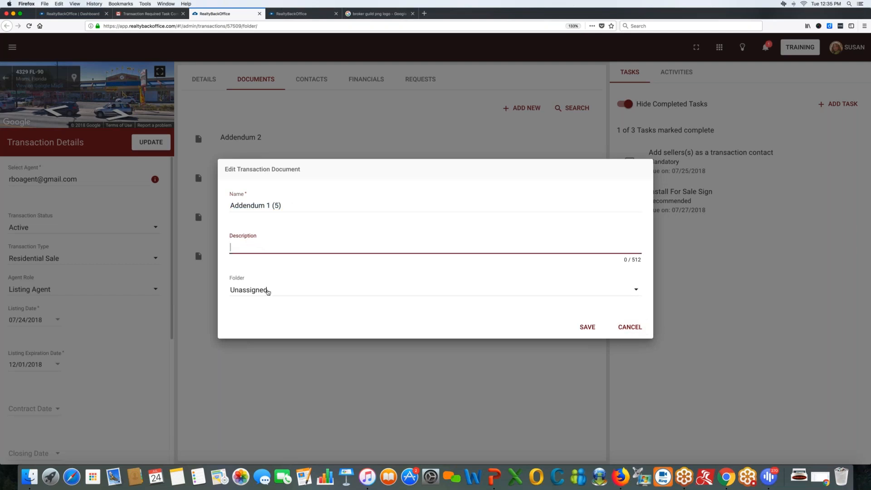
click(263, 291)
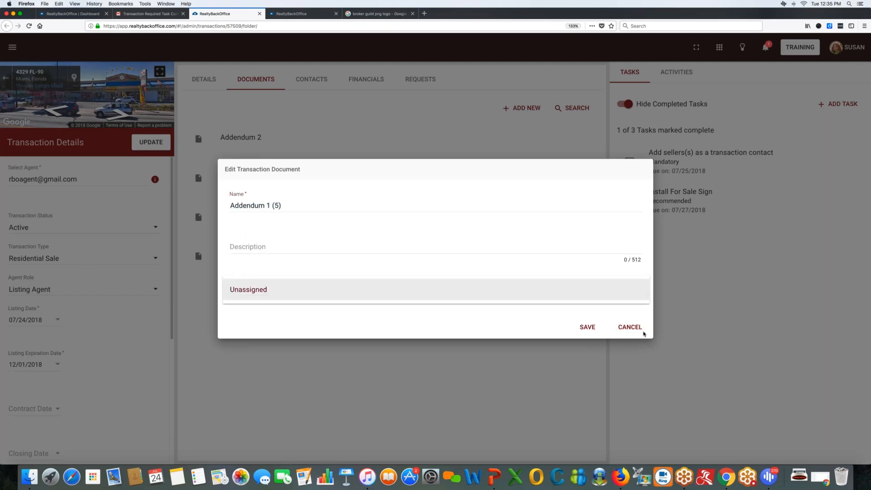
click(629, 330)
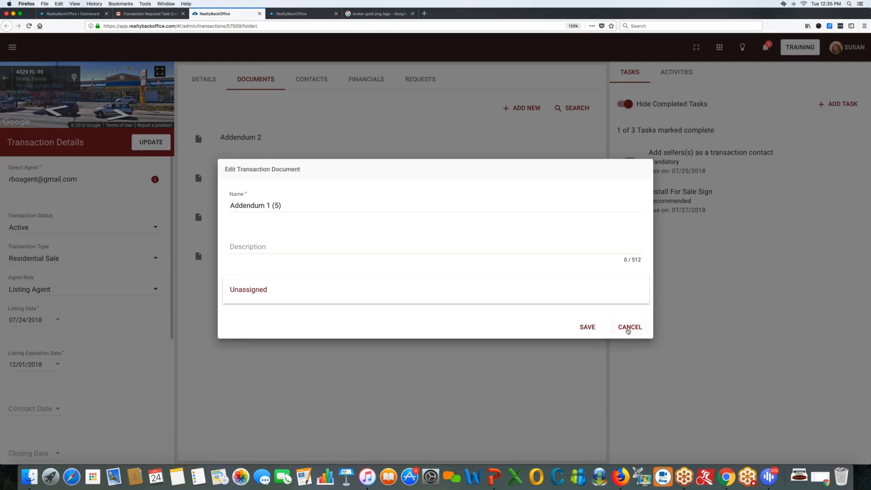
click(629, 327)
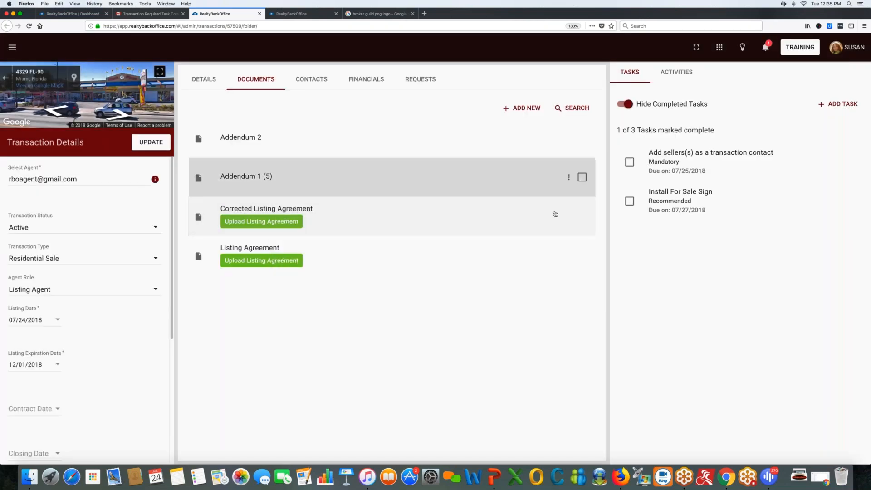
click(569, 177)
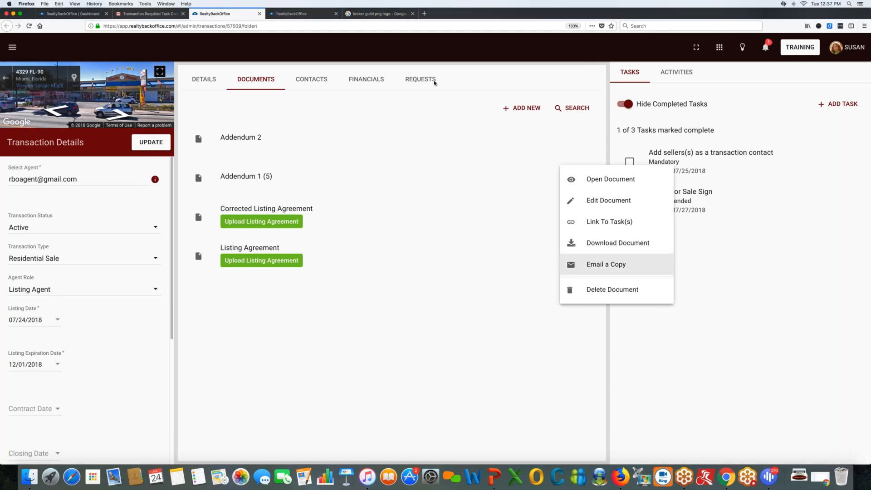
Close the Addendum 1 (5) actions menu to return to the four-document list.
click(386, 128)
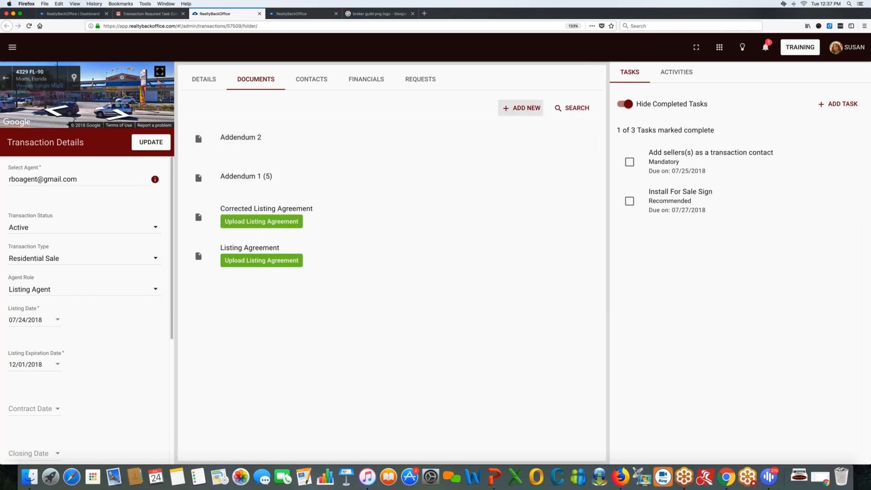
Create a new transaction folder named 'Seller Docs'.
click(520, 108)
click(519, 135)
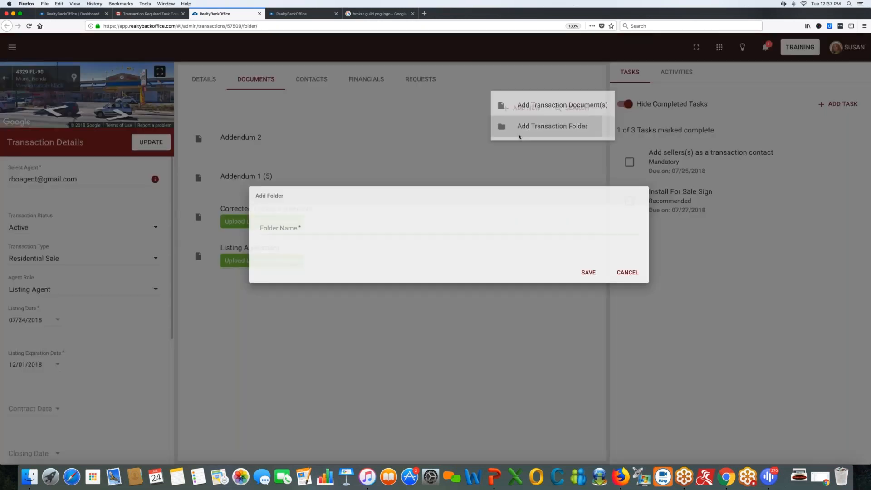
click(252, 241)
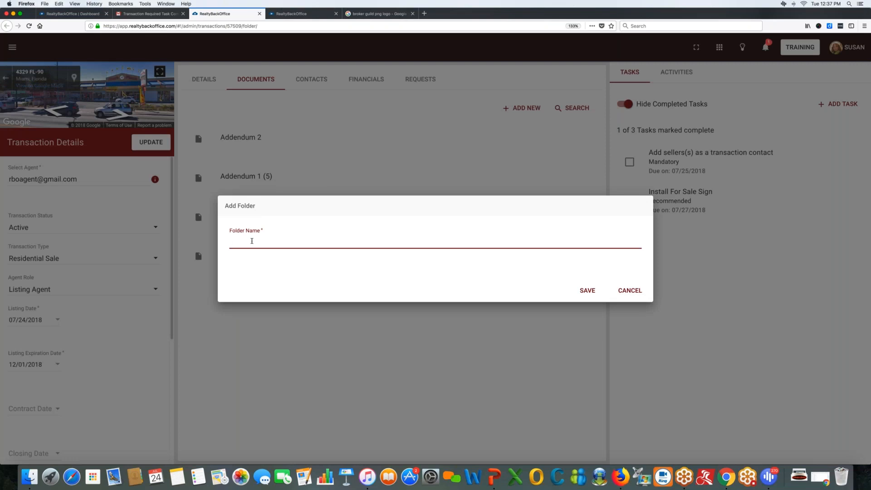
text(Buye)
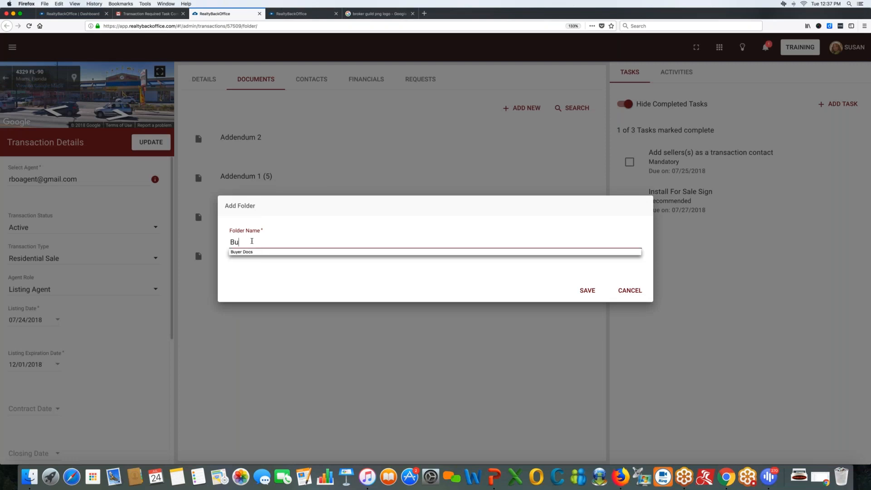
key(BackSpace)
key(BackSpace)
key(BackSpace)
key(BackSpace)
text(Seller Docs)
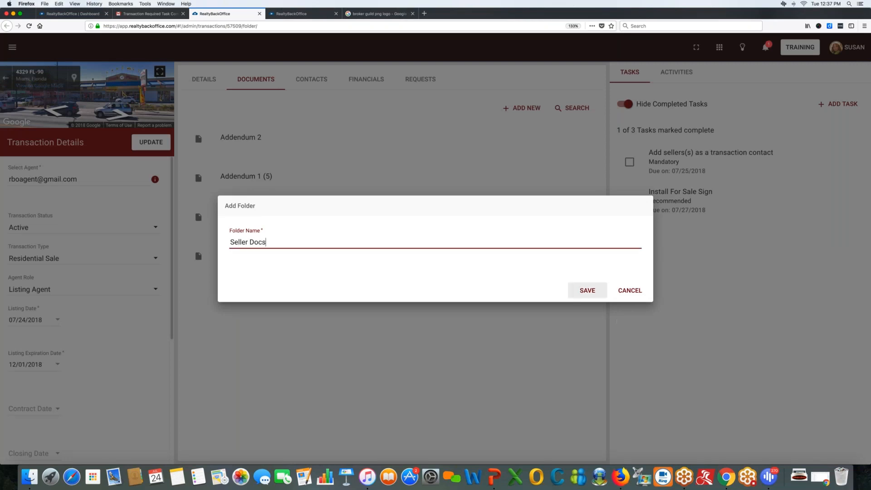
click(587, 291)
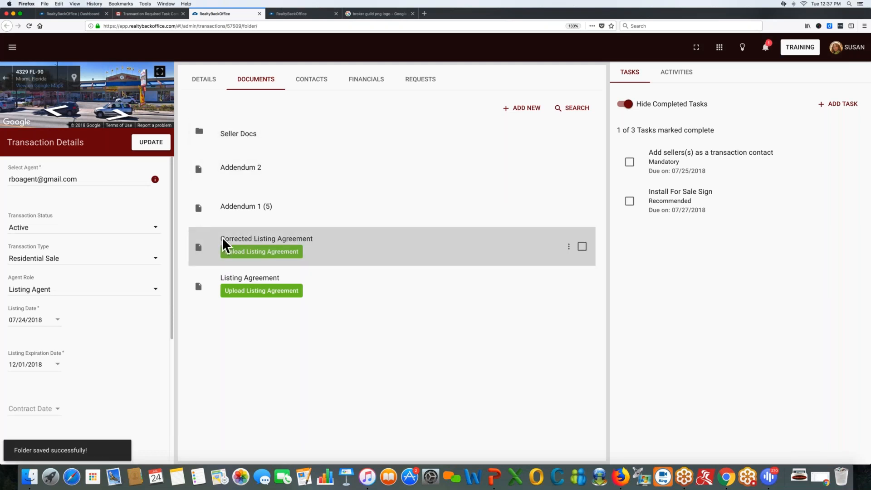
Move the Corrected Listing Agreement into the Seller Docs folder and save.
drag(267, 255, 254, 138)
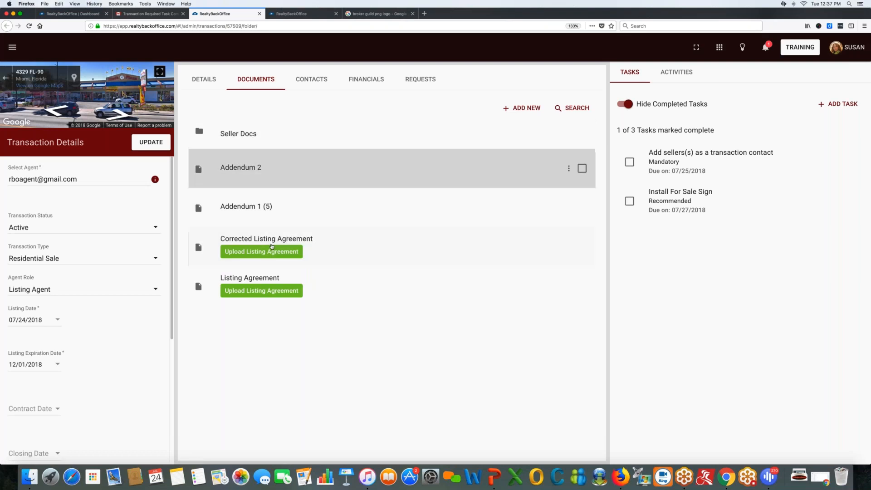
click(272, 247)
click(607, 407)
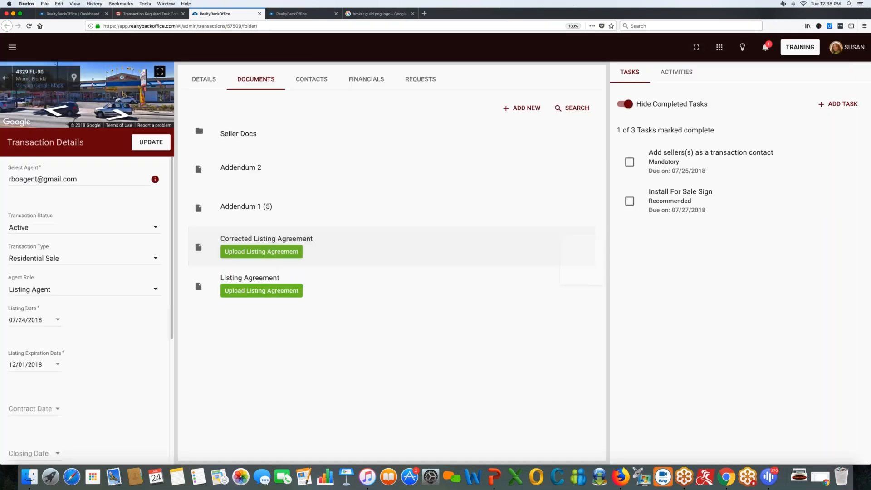
right_click(563, 235)
click(592, 268)
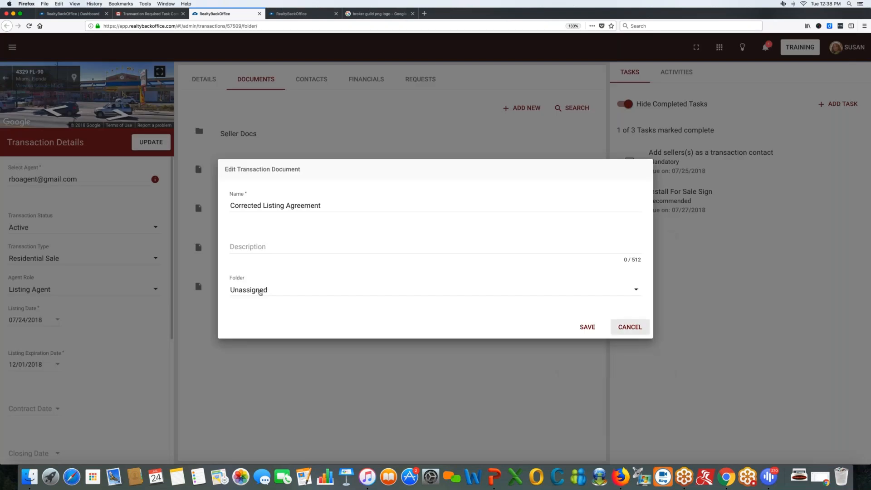
click(260, 291)
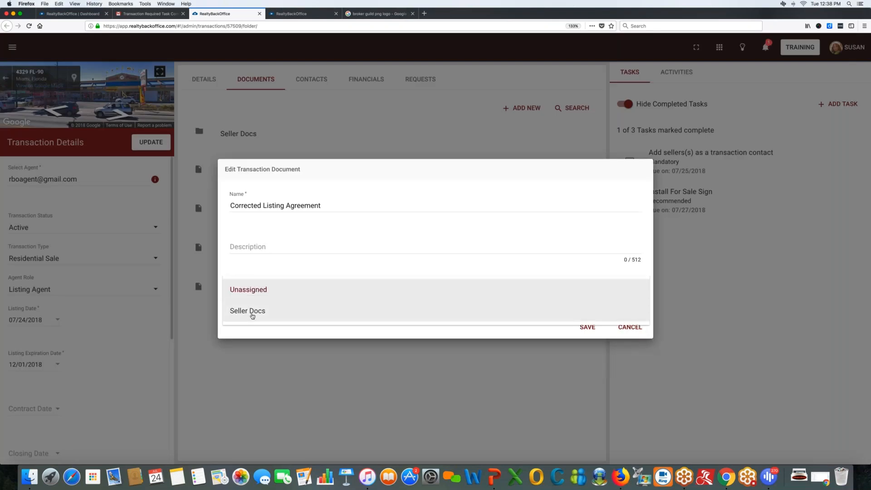
click(253, 313)
click(587, 327)
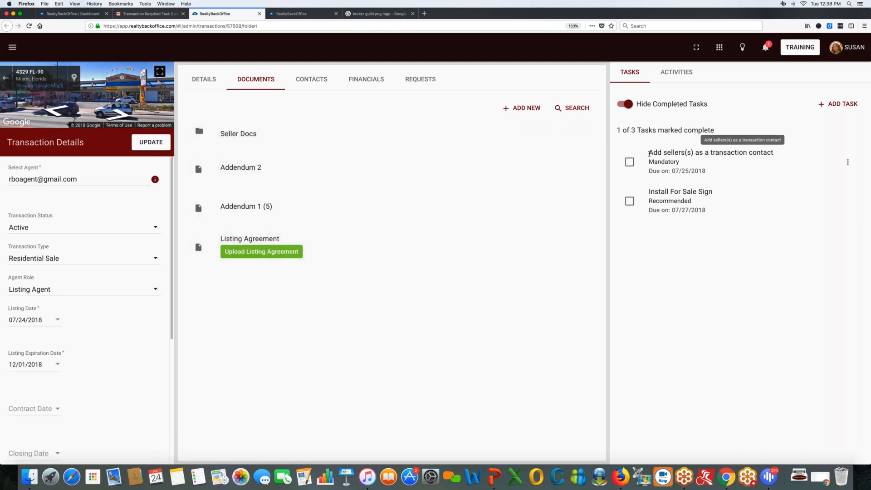
Start a new transaction contact on the Contacts tab with contact type Seller.
drag(649, 153, 776, 158)
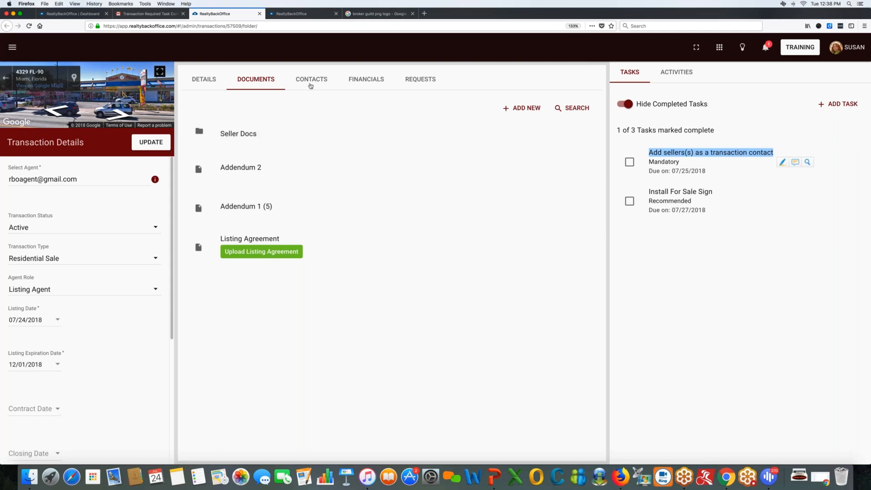
click(311, 85)
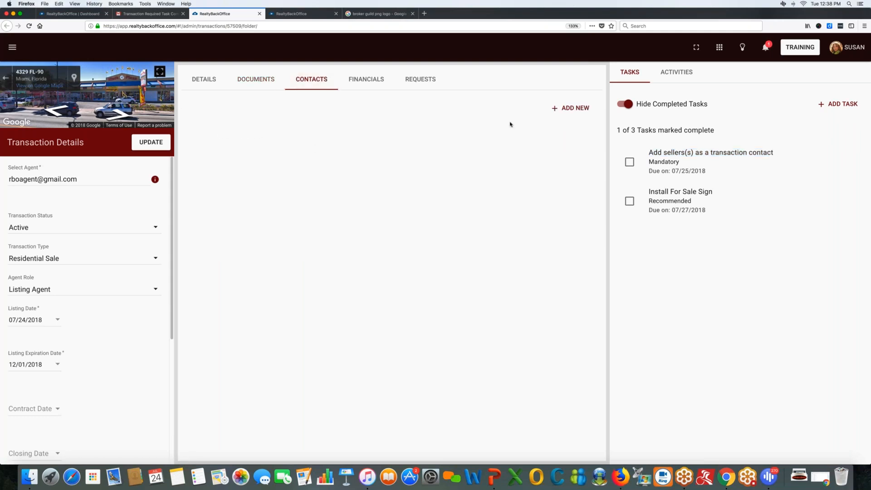
click(561, 113)
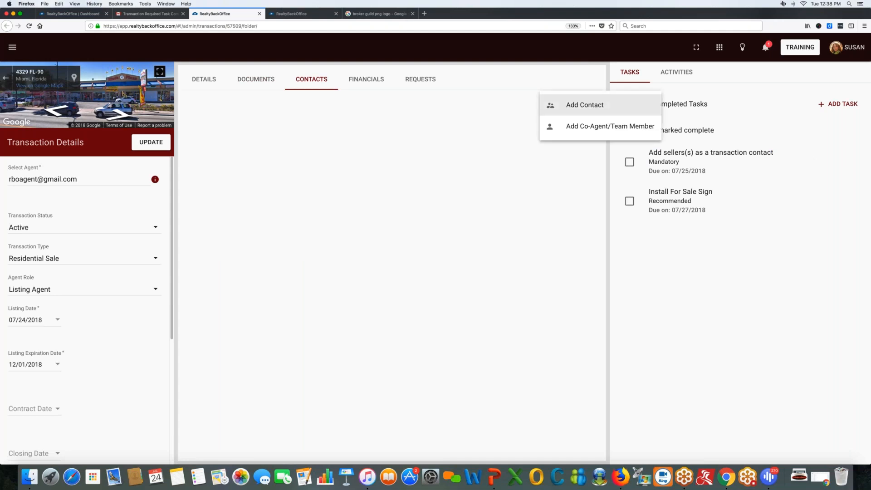
click(570, 105)
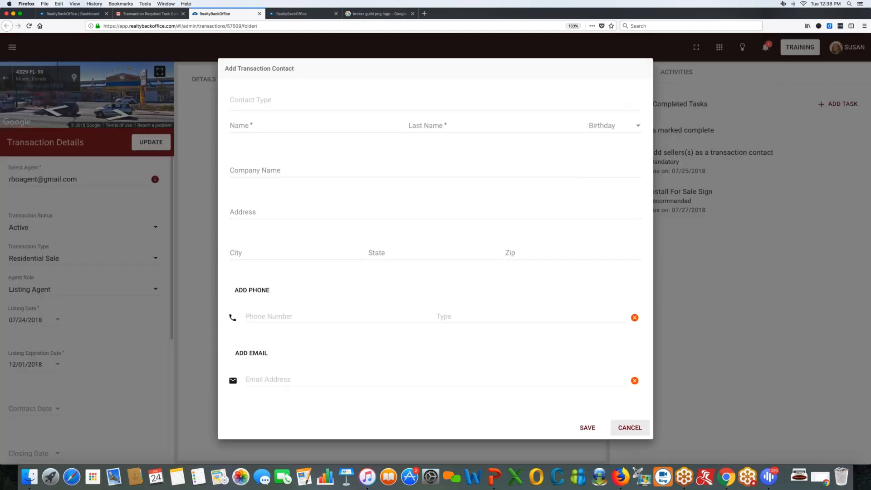
click(267, 100)
text(seller)
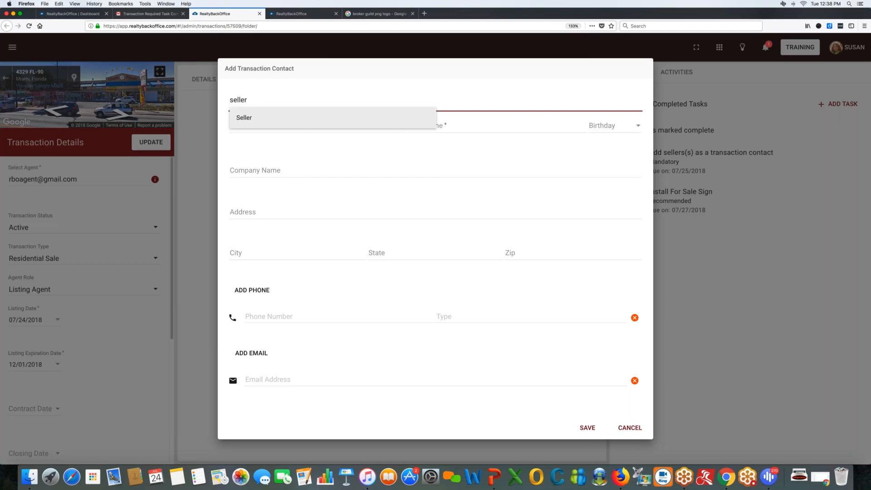
key(Return)
Fill the seller's details from the matching existing contact and save it.
click(249, 124)
text(joh)
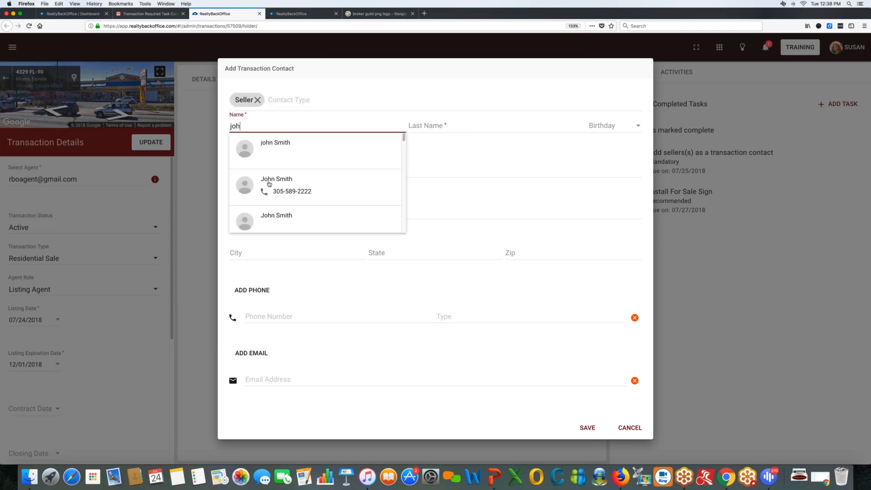
scroll(272, 186, down, 3)
scroll(275, 189, down, 3)
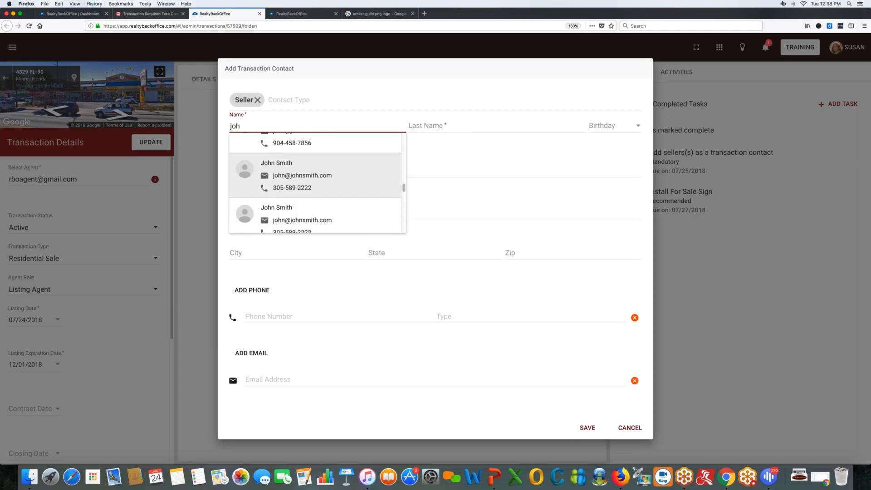
click(318, 177)
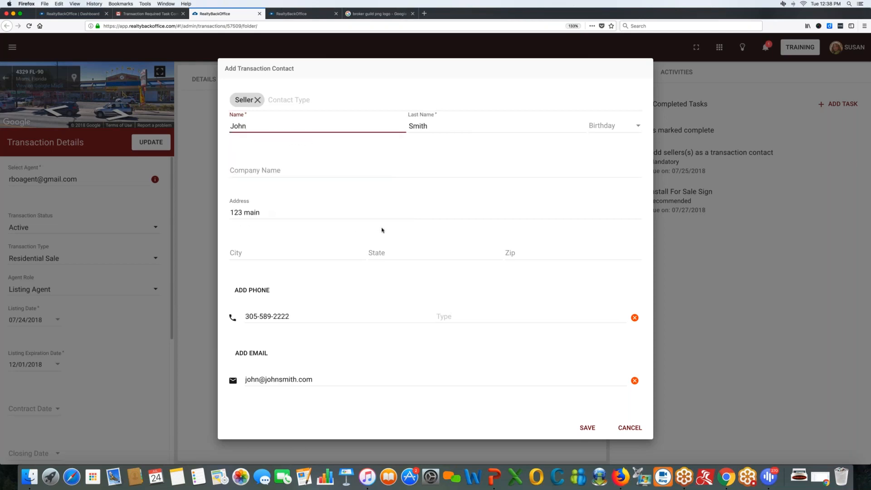
click(586, 428)
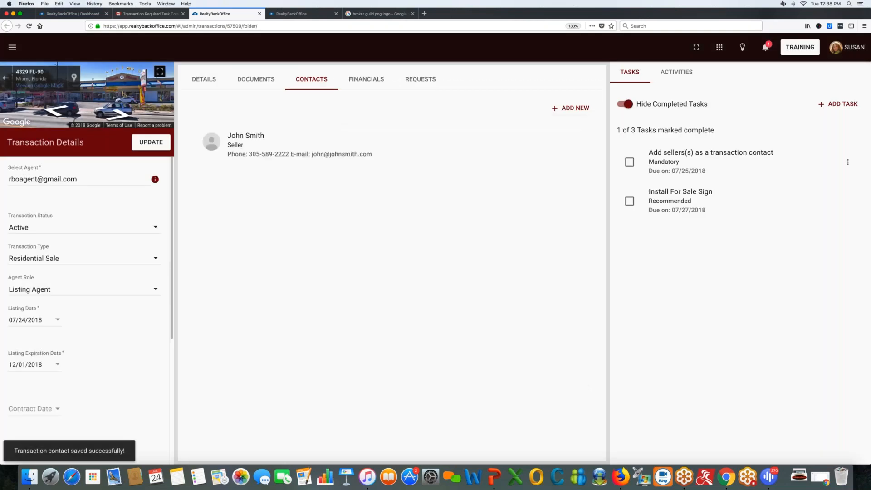
Check off 'Add sellers(s) as a transaction contact' and 'Install For Sale Sign' tasks.
click(630, 163)
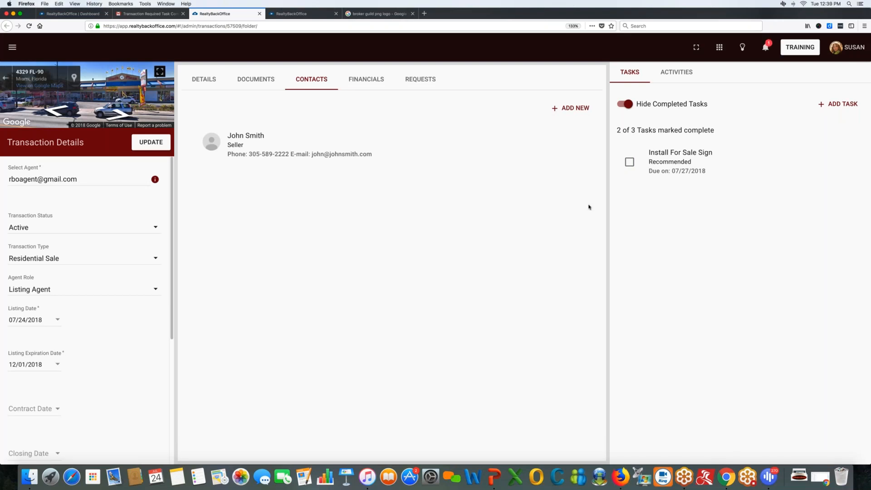
mouse_move(588, 207)
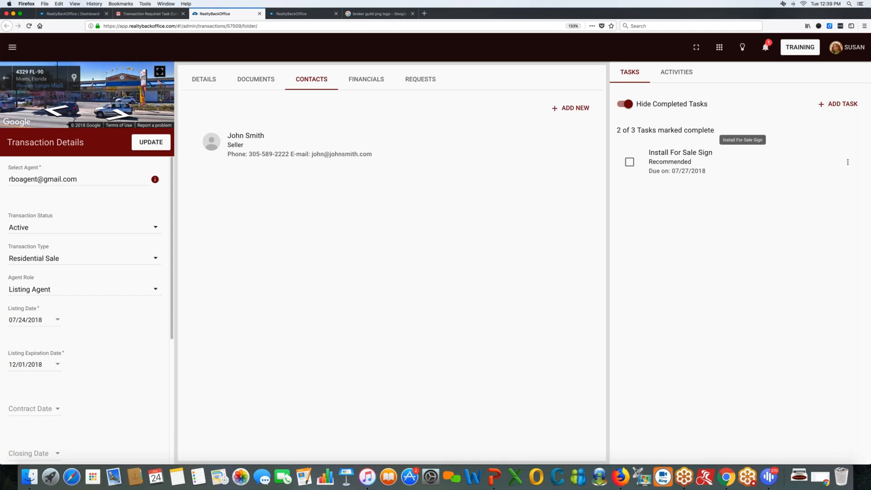
drag(649, 152, 713, 152)
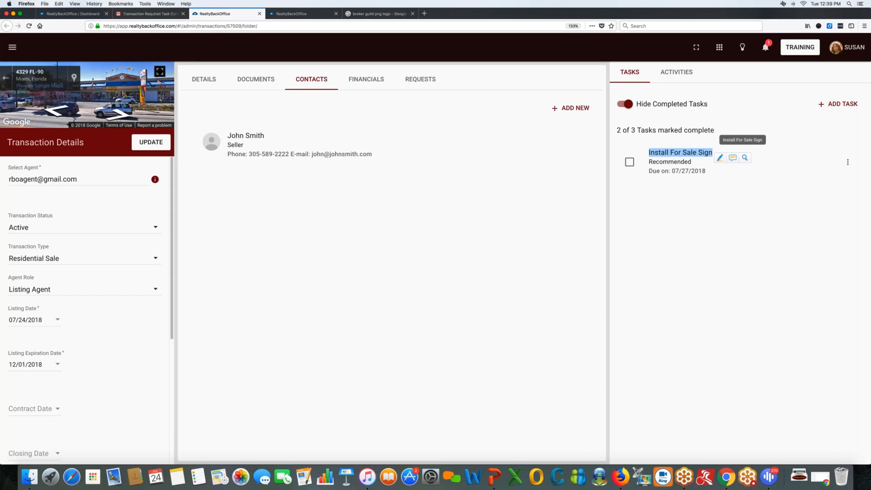
click(629, 163)
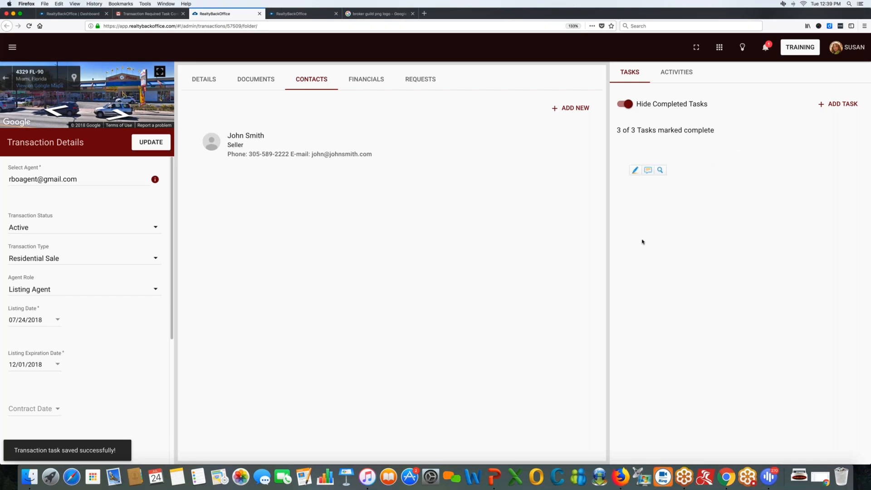
mouse_move(308, 136)
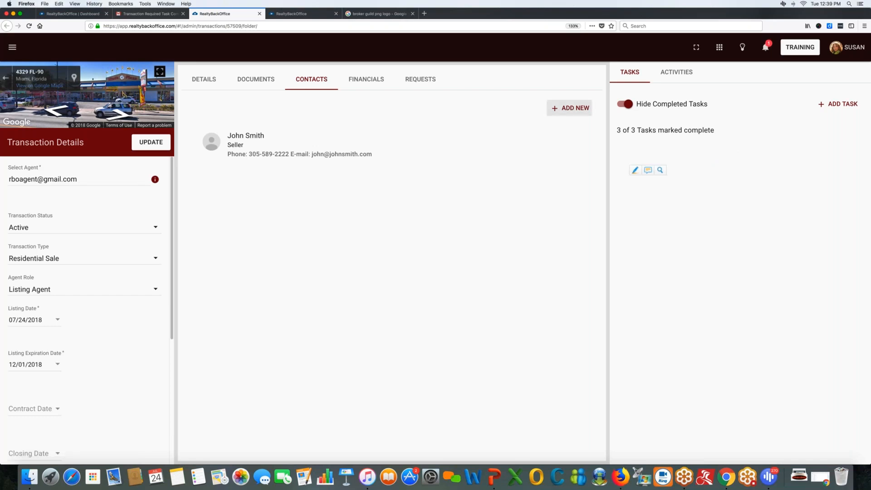
Show the Add Contact / Add Co-Agent/Team Member choices on the Contacts tab.
click(570, 108)
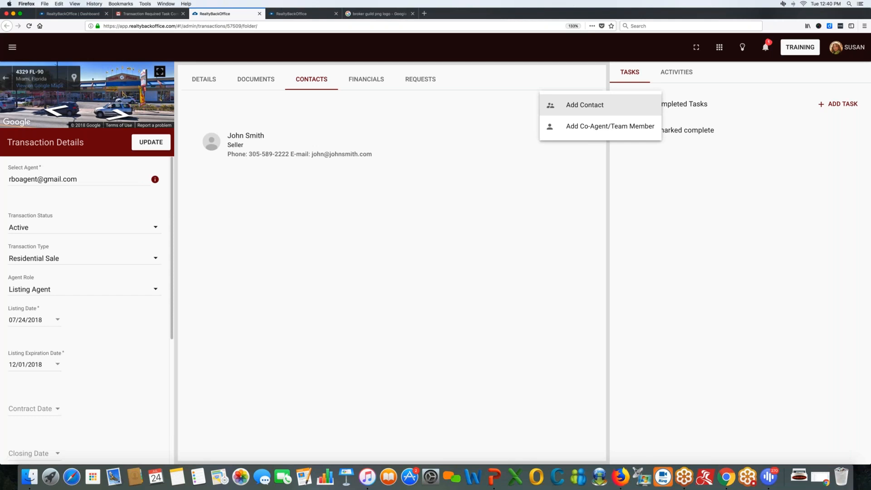
Add the matching agent as Co-Agent with see-details and Edit Transaction permissions, and save.
click(597, 135)
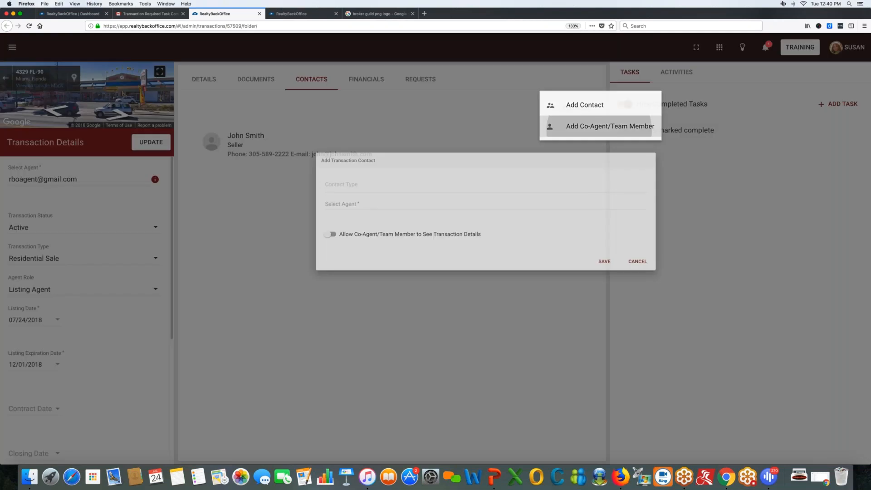
click(276, 213)
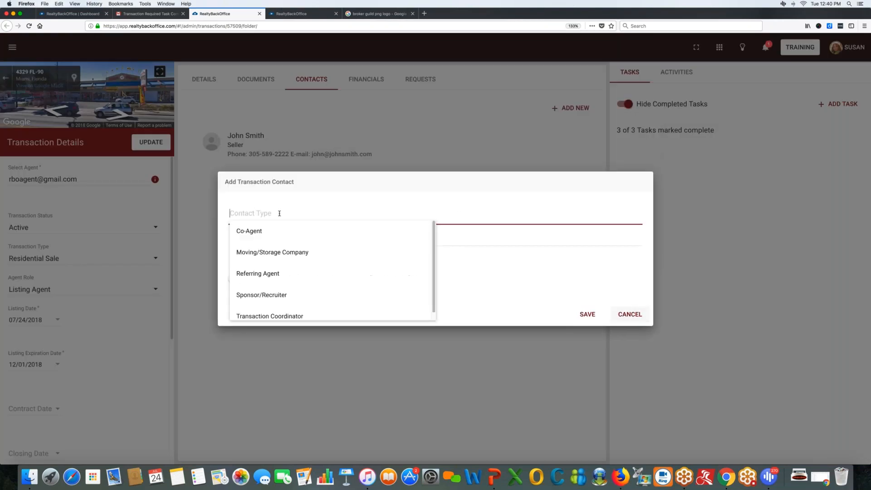
click(249, 231)
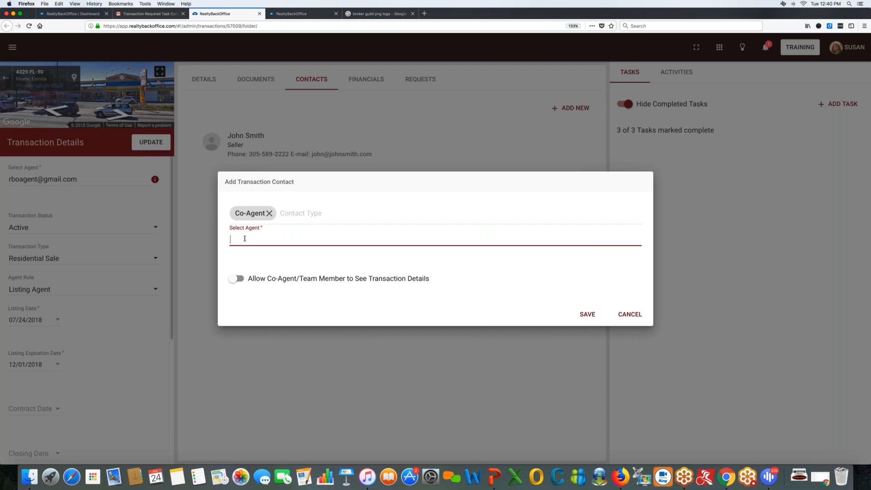
text(carlo)
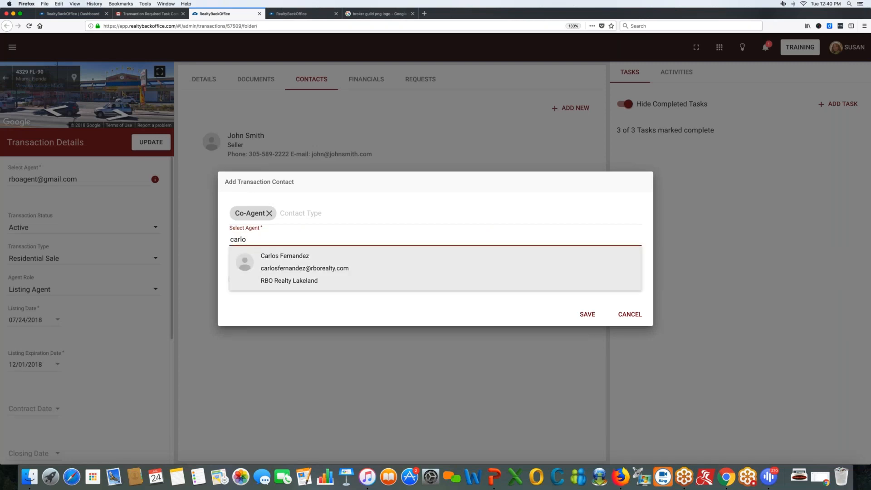
click(246, 273)
click(235, 278)
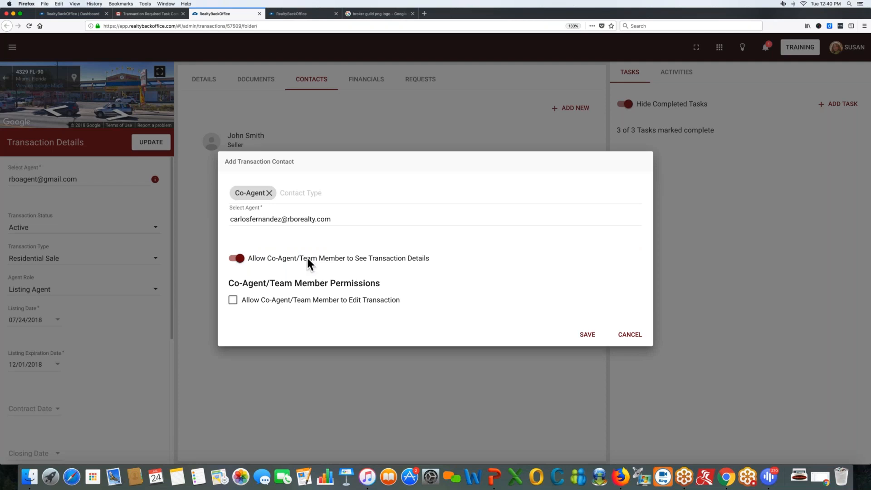
click(236, 303)
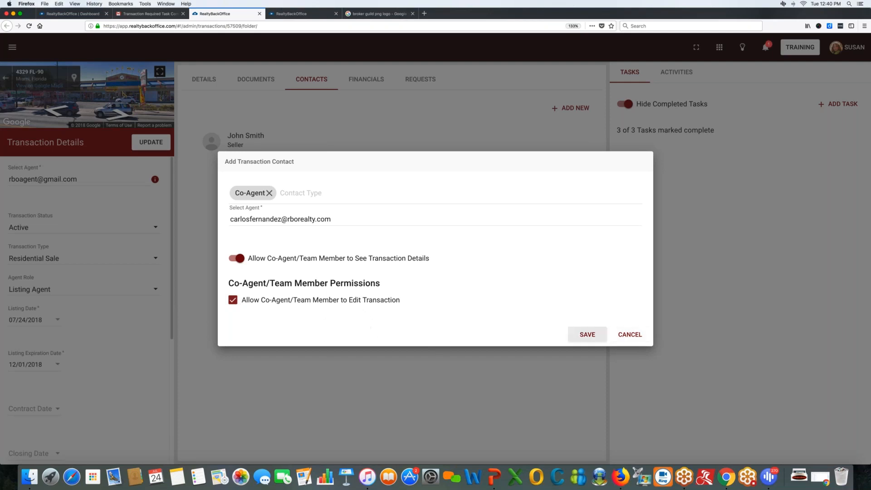
click(587, 335)
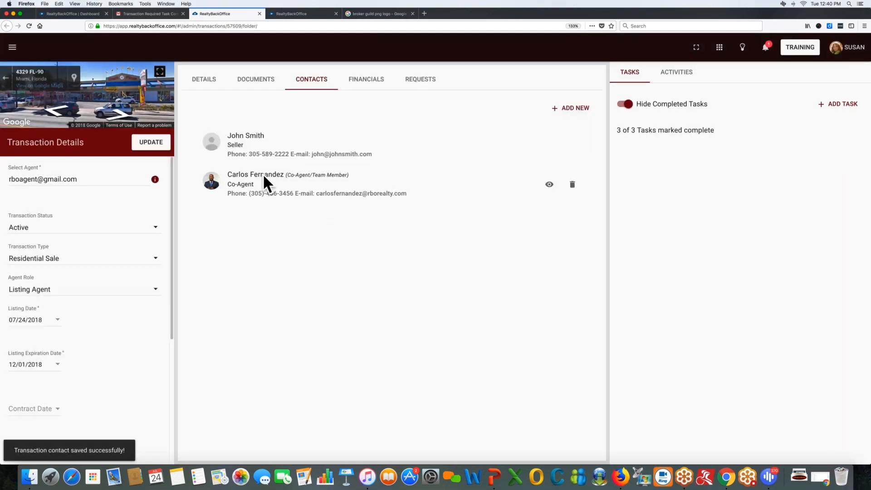
drag(286, 175, 348, 176)
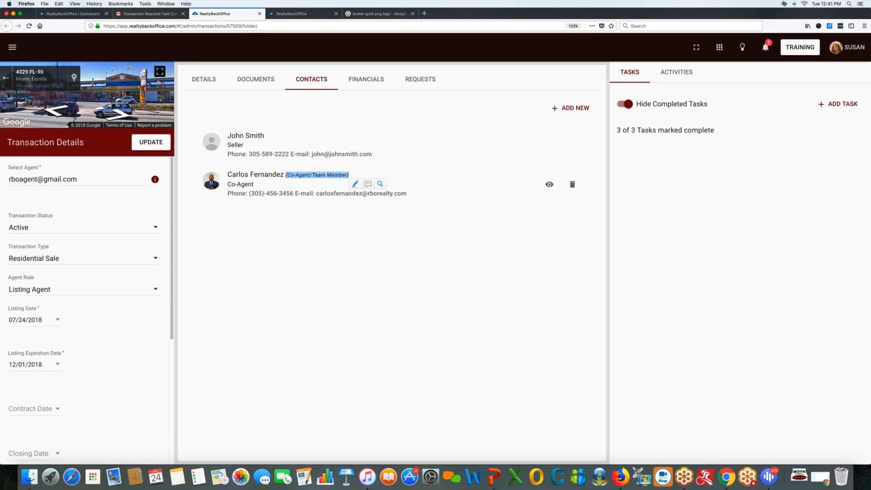
click(287, 174)
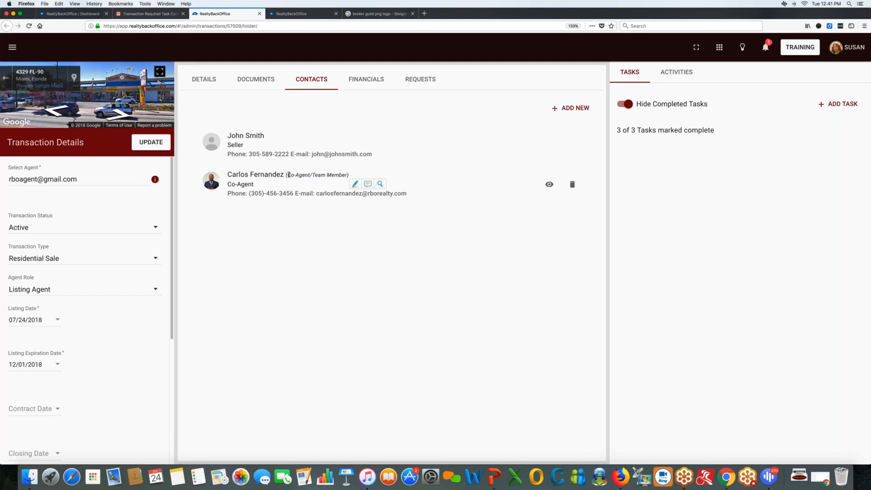
drag(286, 175, 348, 176)
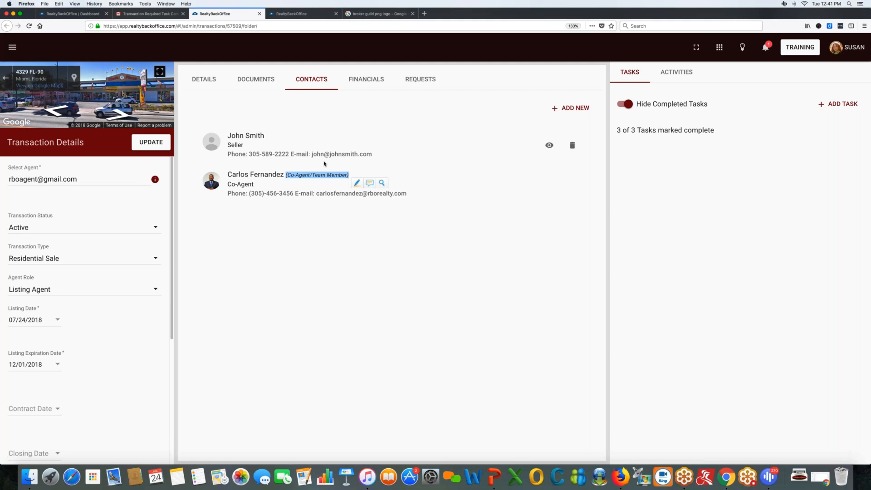
click(361, 80)
scroll(447, 257, down, 2)
scroll(84, 272, down, 5)
click(28, 313)
click(18, 403)
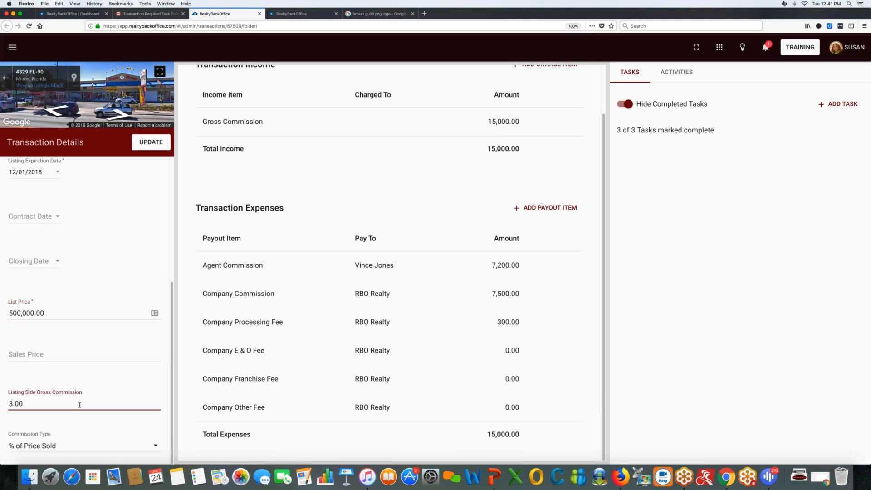
scroll(458, 156, up, 2)
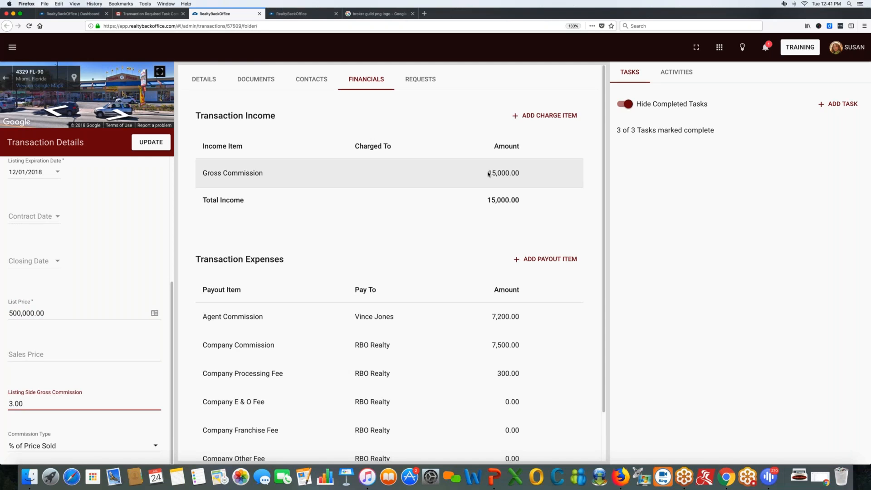
drag(480, 176, 520, 174)
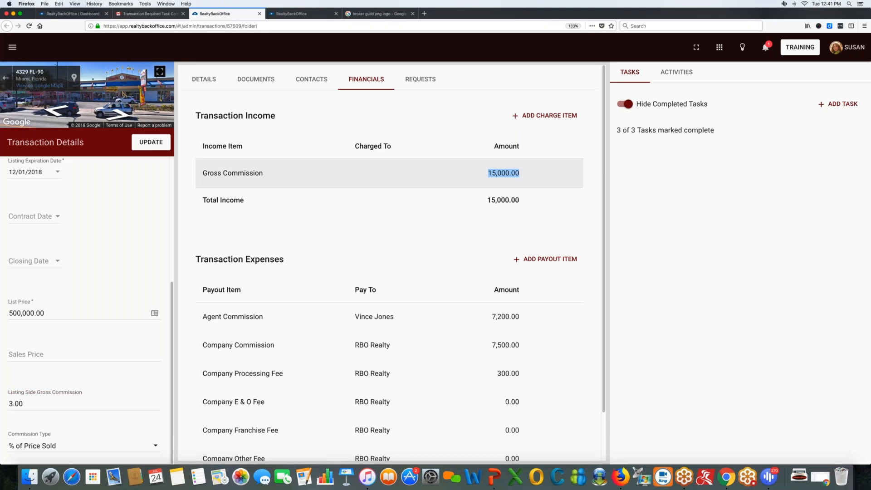
click(486, 177)
scroll(544, 257, down, 2)
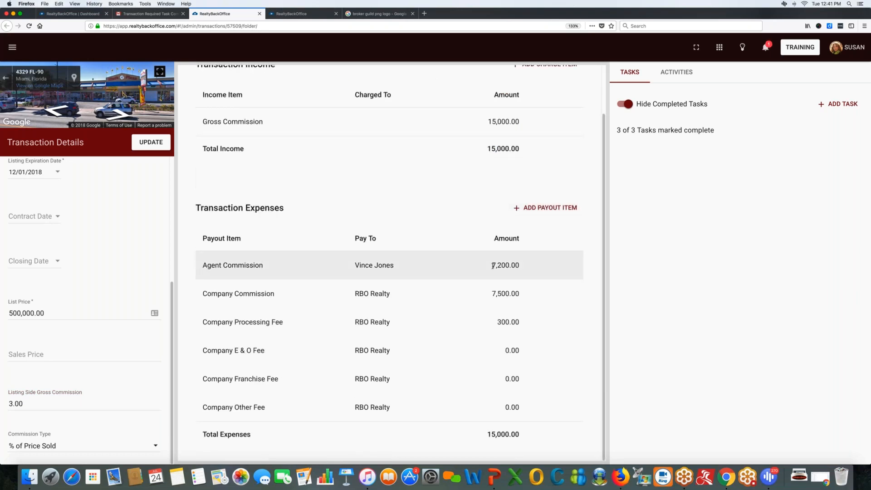
drag(494, 266, 520, 266)
drag(493, 293, 520, 294)
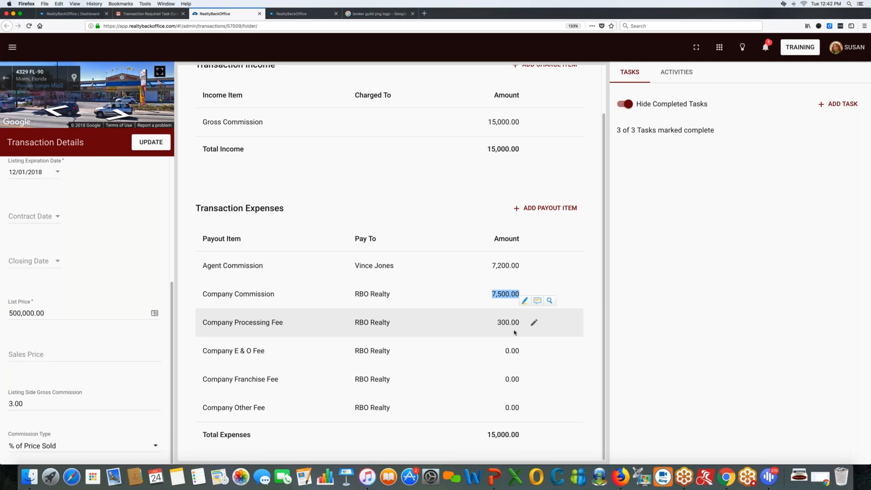
click(494, 294)
double_click(516, 293)
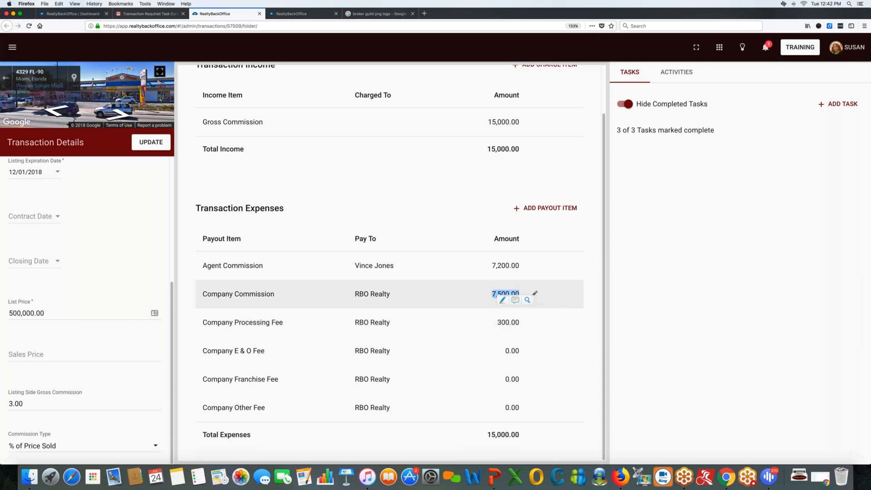
double_click(514, 323)
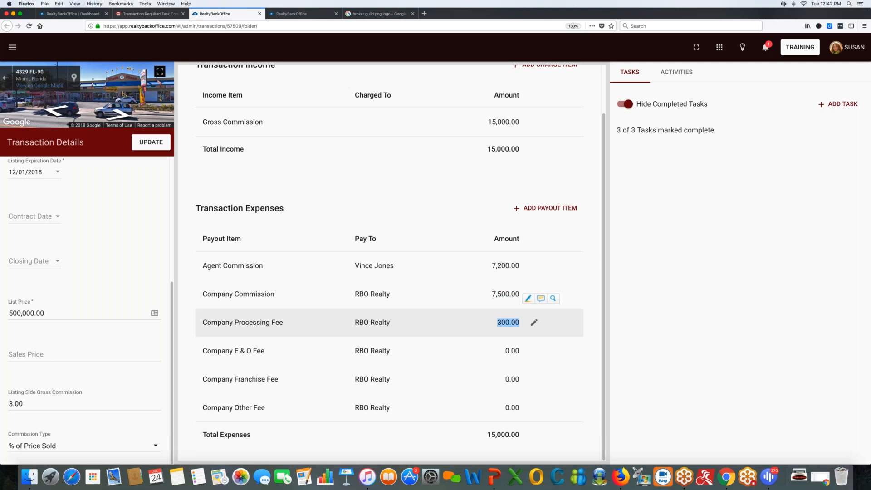
click(494, 267)
double_click(495, 266)
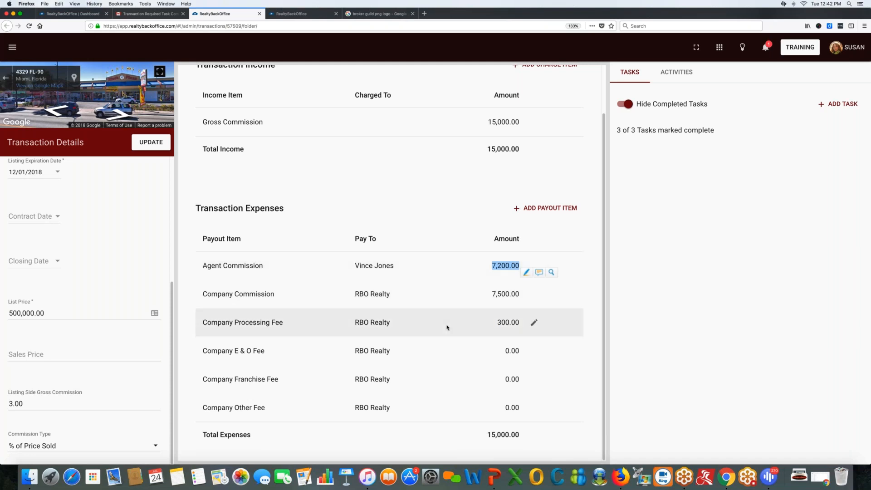
scroll(446, 326, up, 3)
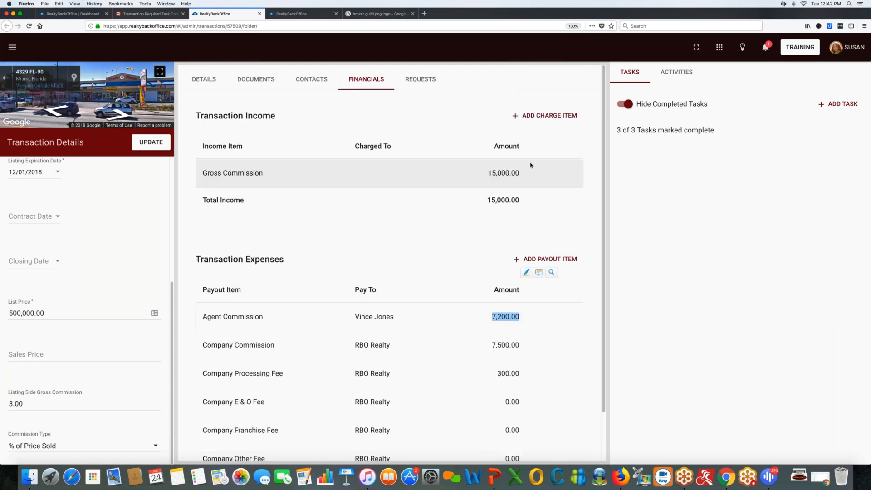
click(541, 117)
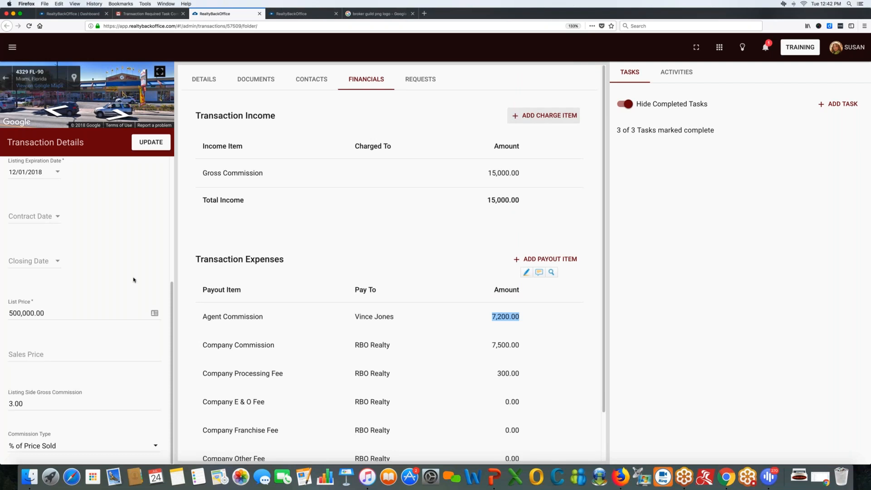
scroll(153, 280, up, 5)
scroll(153, 281, down, 5)
scroll(153, 281, up, 5)
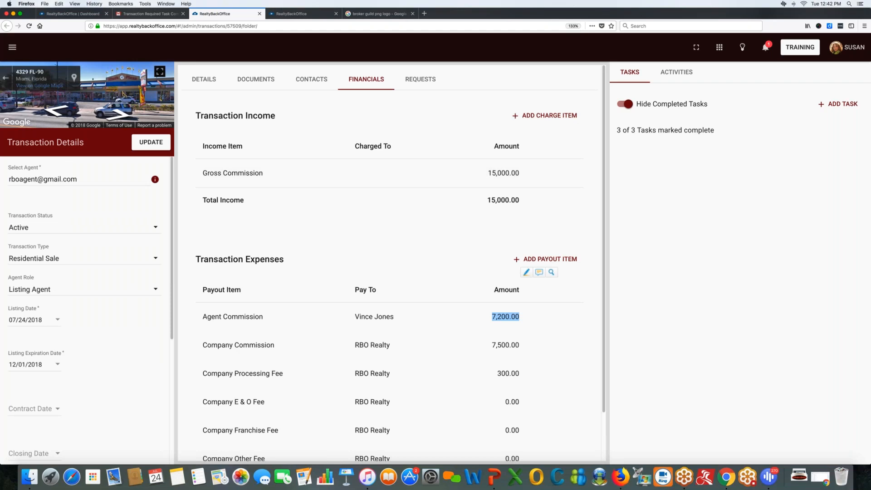
Add a 'Transaction Fee' charge of 300.00 Flat Fee billed to the seller contact.
click(542, 116)
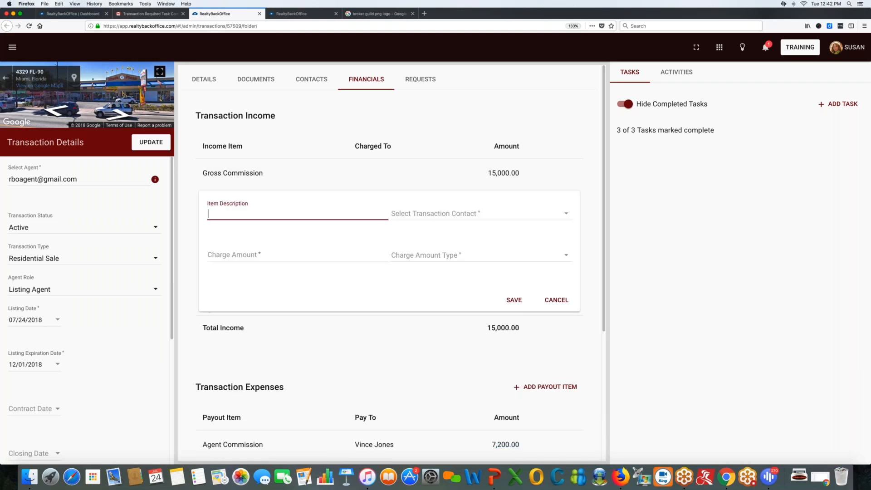
text(Transaction )
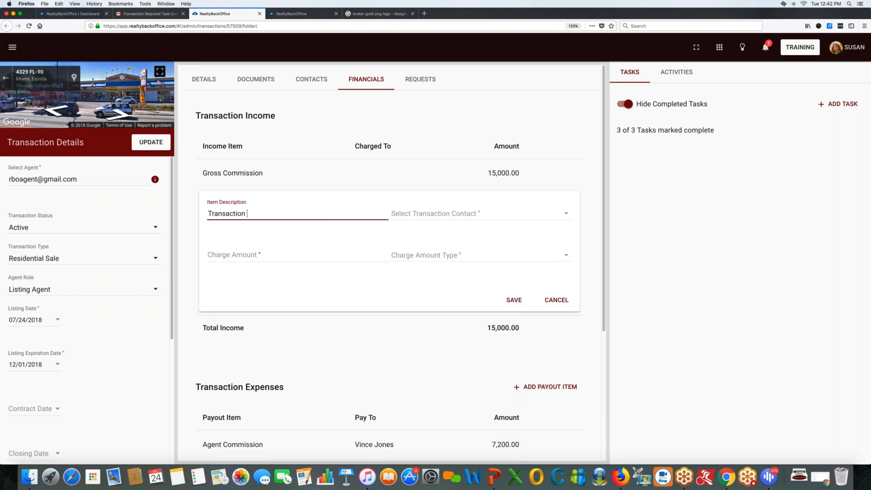
text(Fee)
click(434, 220)
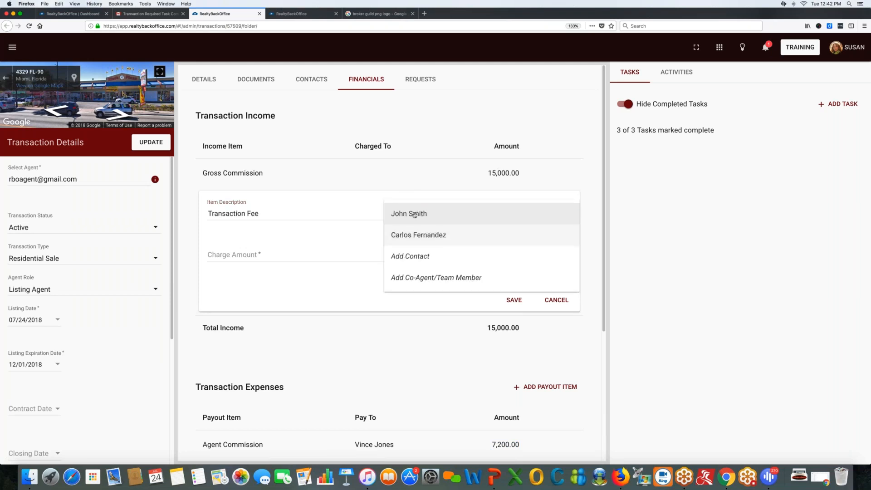
click(414, 214)
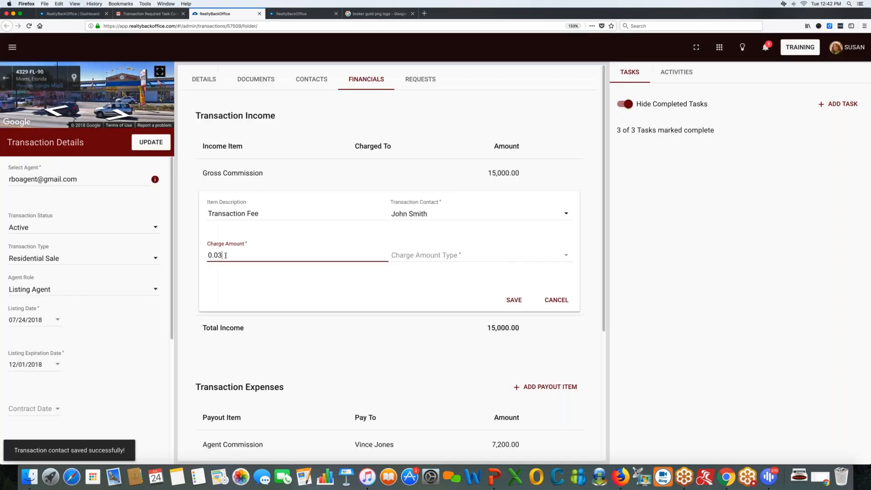
text(300.00)
click(429, 258)
click(426, 259)
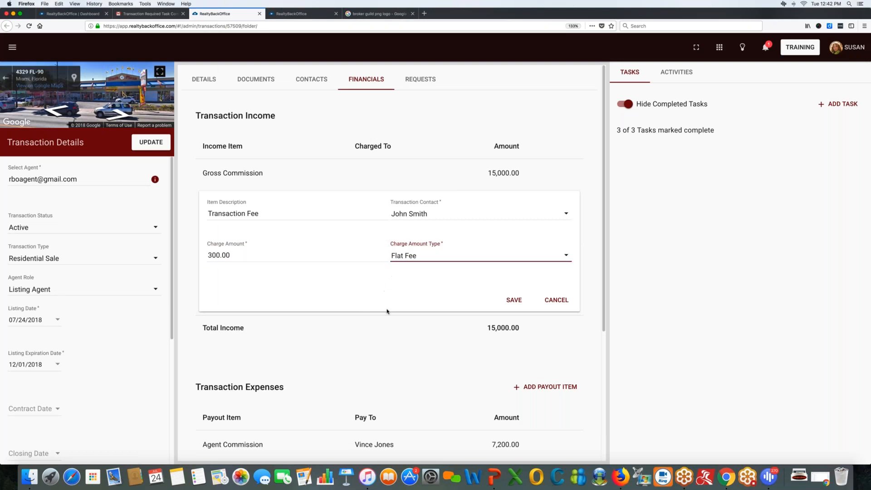
click(514, 300)
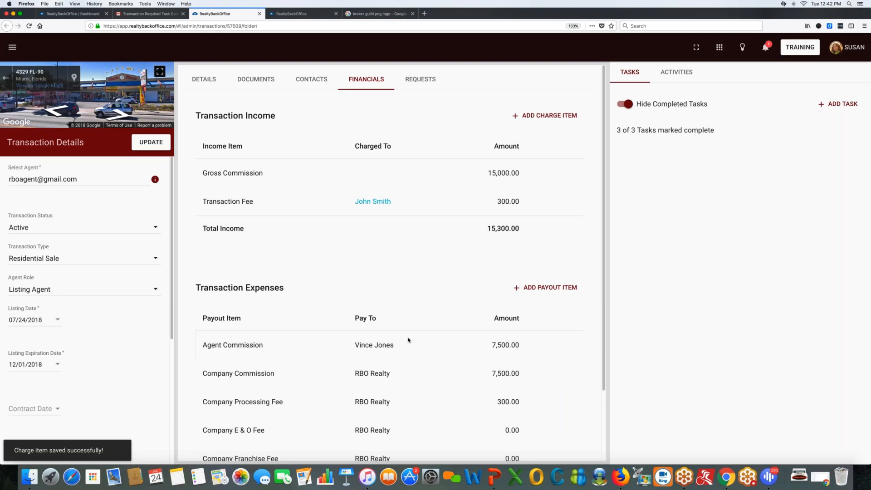
drag(487, 228, 517, 228)
scroll(517, 228, down, 3)
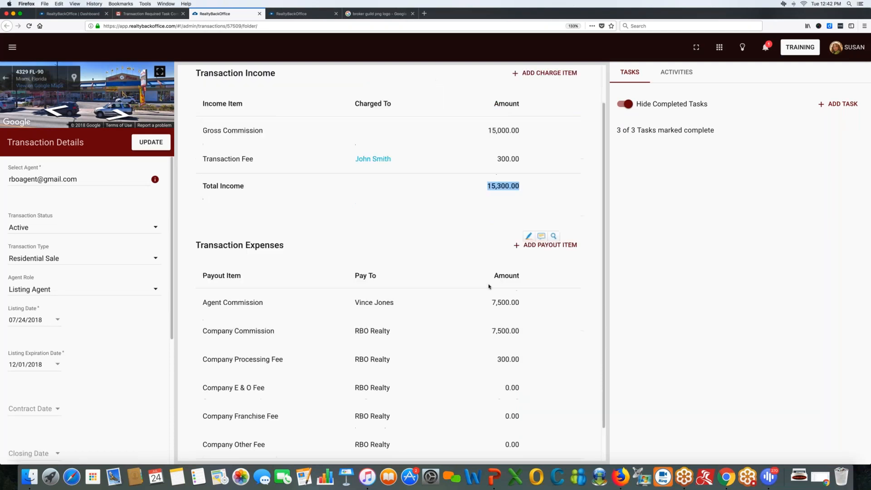
Return to Financials and start a new payout item under Transaction Expenses.
drag(492, 266, 519, 266)
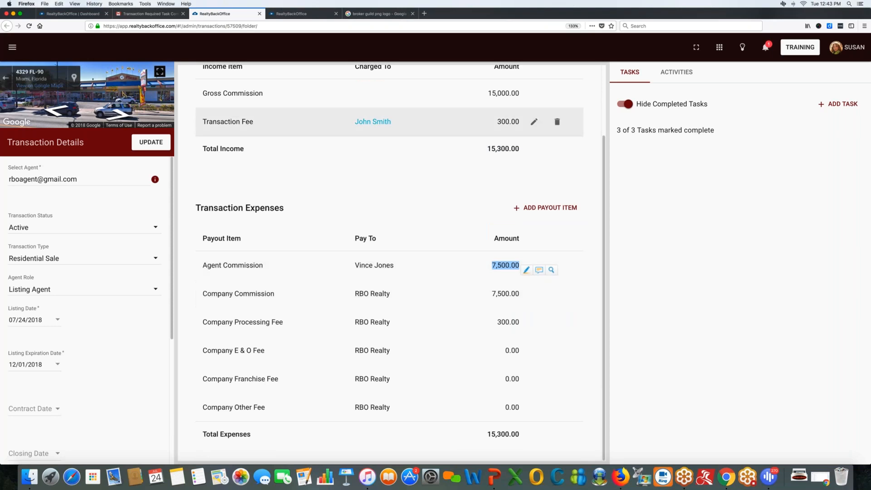
scroll(361, 336, up, 3)
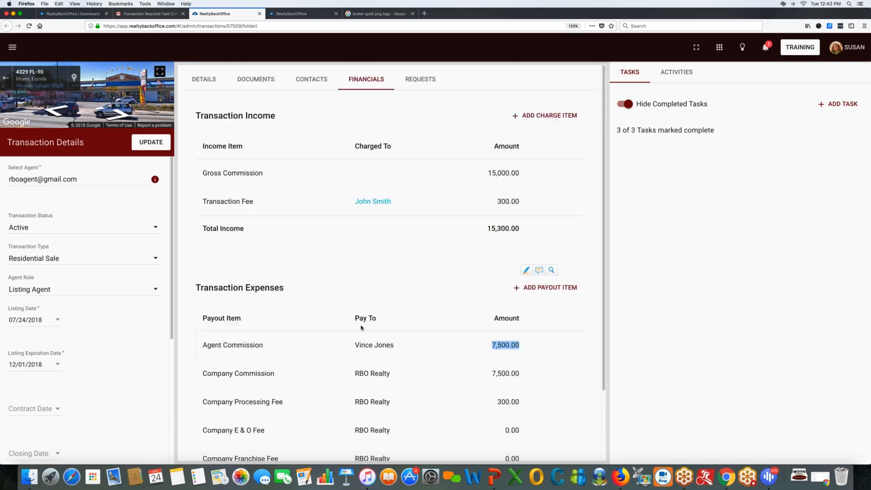
click(309, 85)
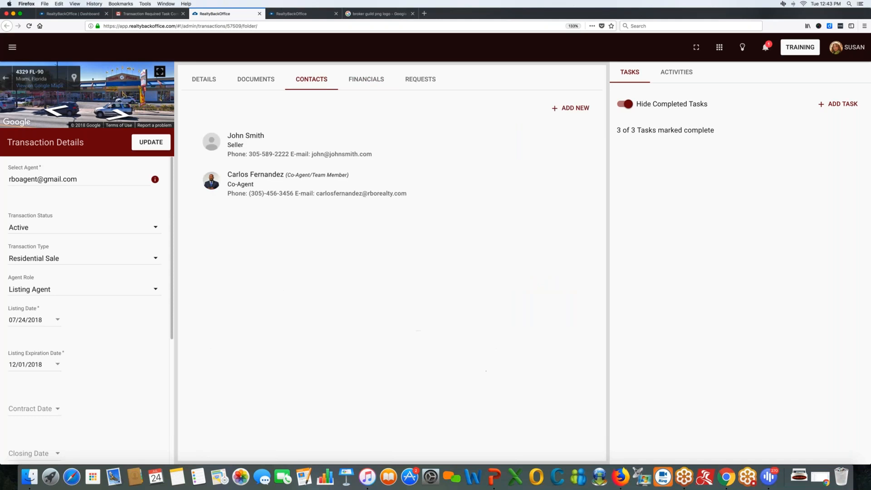
click(371, 82)
scroll(427, 273, down, 1)
scroll(427, 274, down, 2)
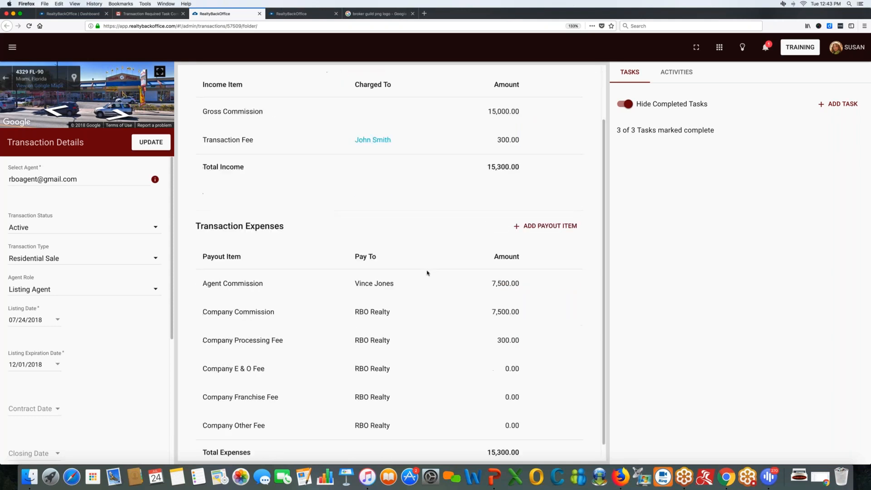
scroll(426, 274, down, 1)
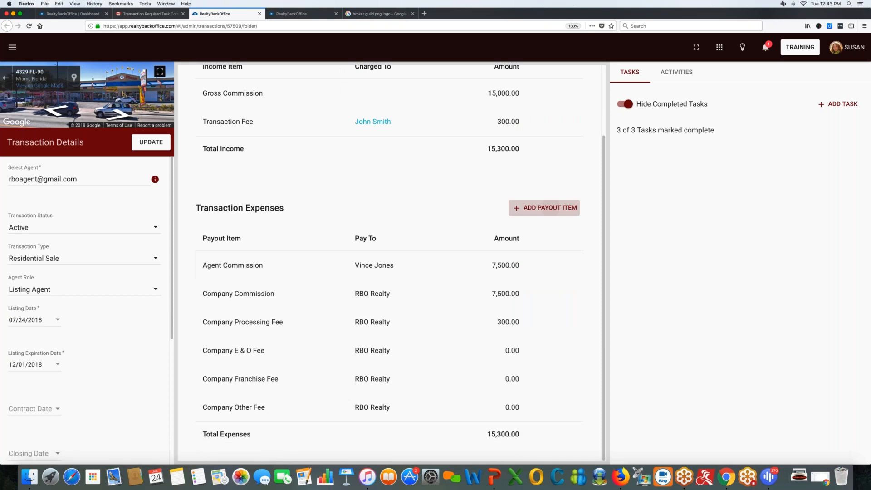
click(544, 207)
scroll(390, 273, down, 3)
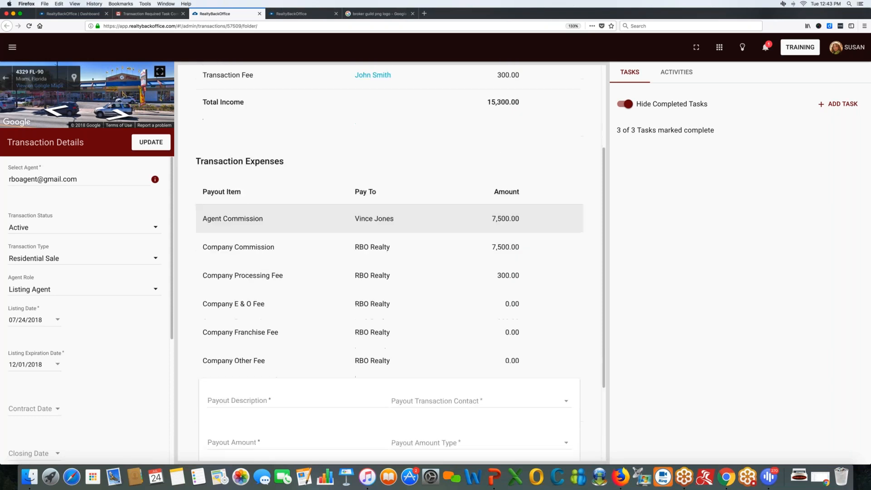
Enter 'co broker commission' as the payout description and select the co-agent contact.
click(229, 328)
text(co brok)
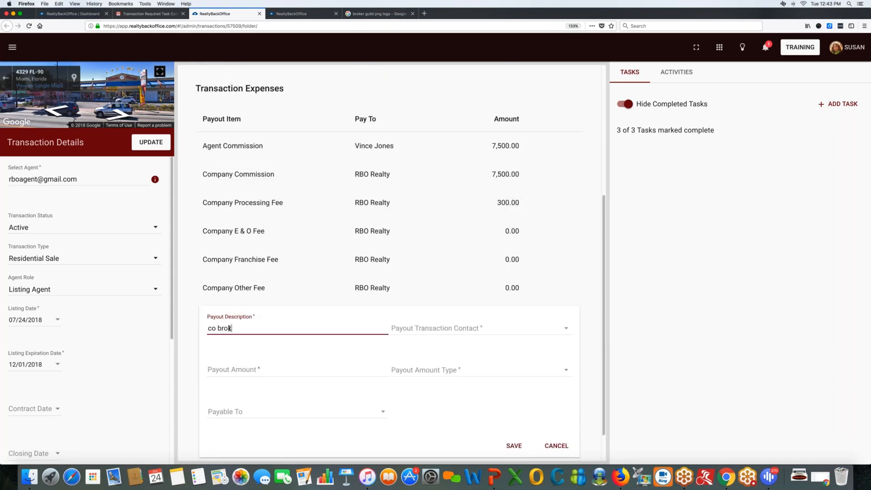
text(er commission)
key(Tab)
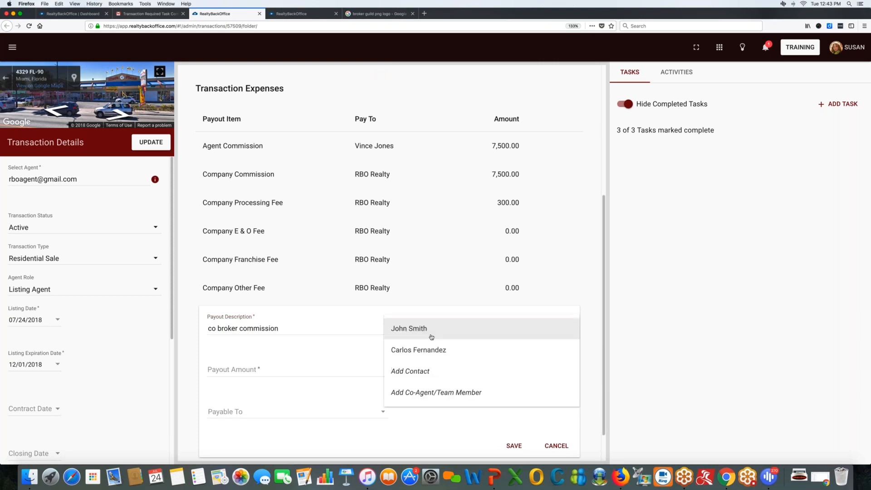
click(431, 350)
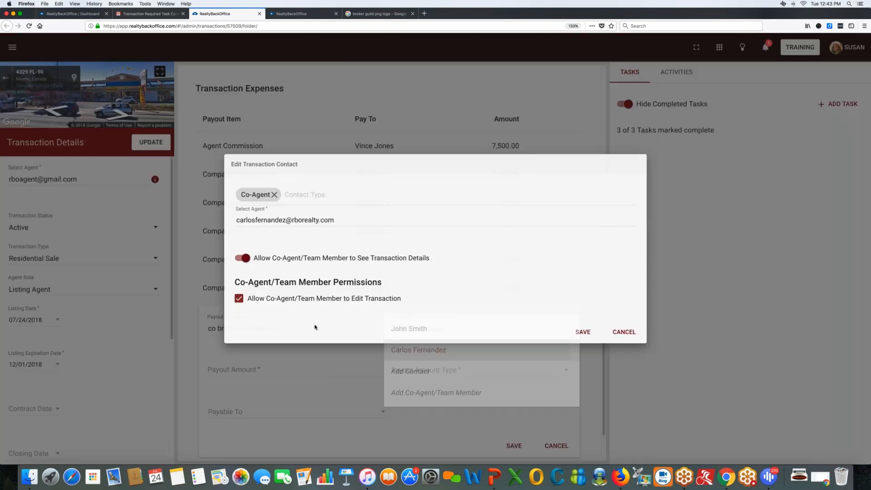
click(583, 332)
Make the payout a 500.00 Flat Fee paid to Selected Payee and save it.
text(0.50)
text(000)
key(BackSpace)
key(Tab)
key(Down)
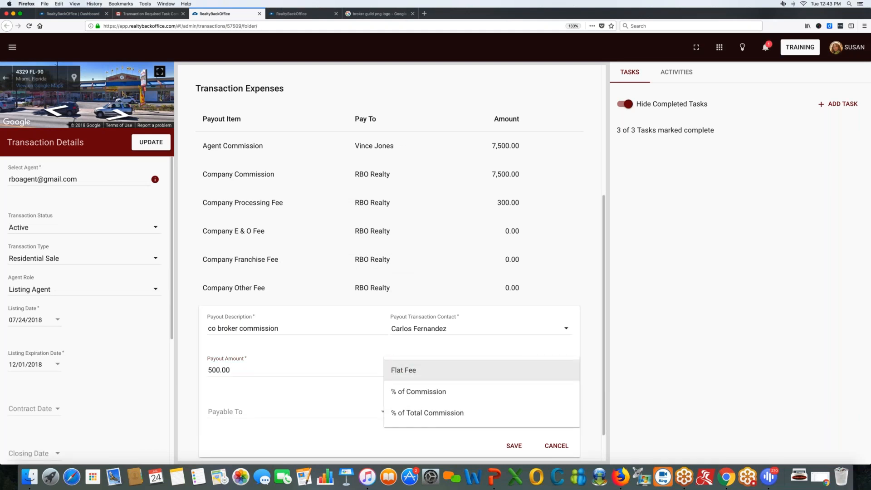
key(Return)
click(247, 413)
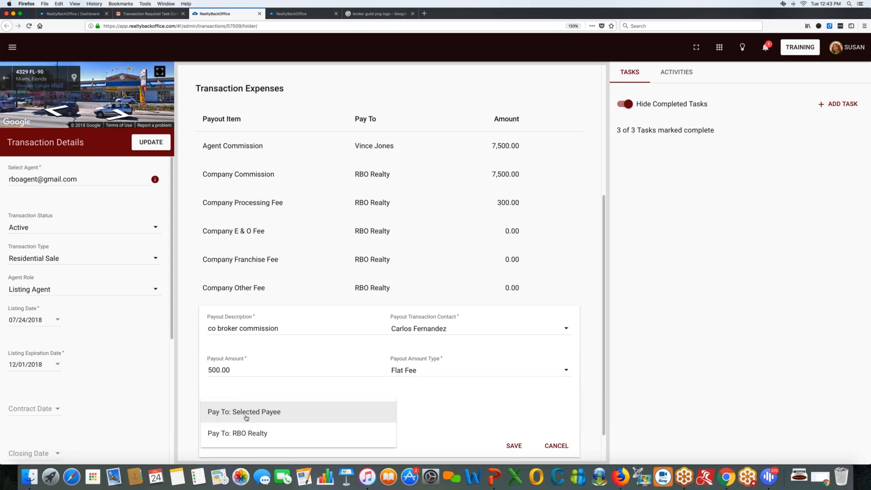
click(251, 413)
key(Return)
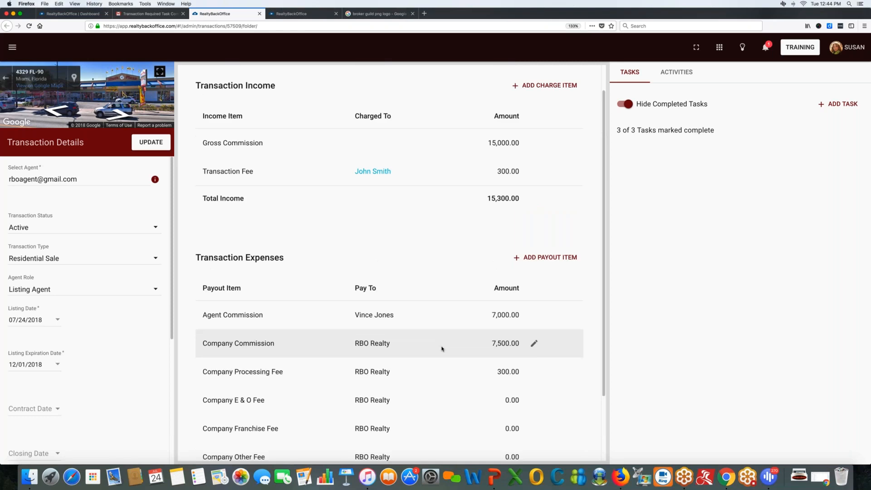
scroll(443, 349, down, 2)
drag(497, 408, 520, 407)
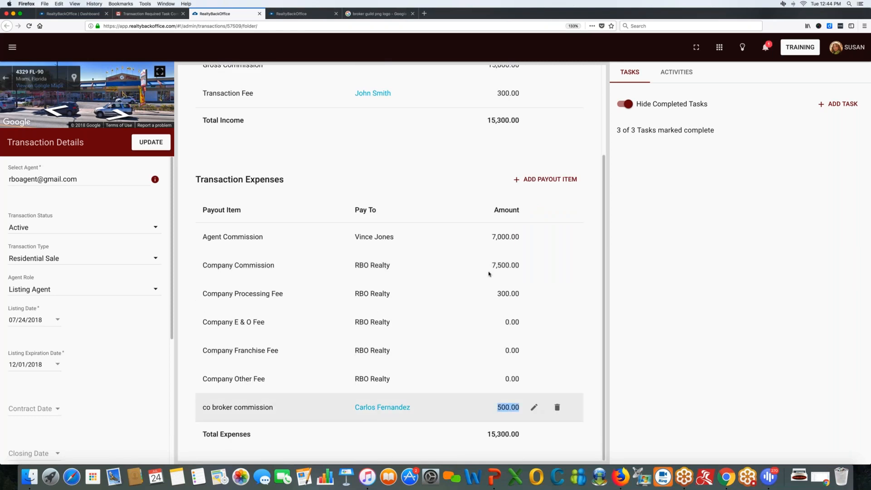
drag(492, 235, 520, 237)
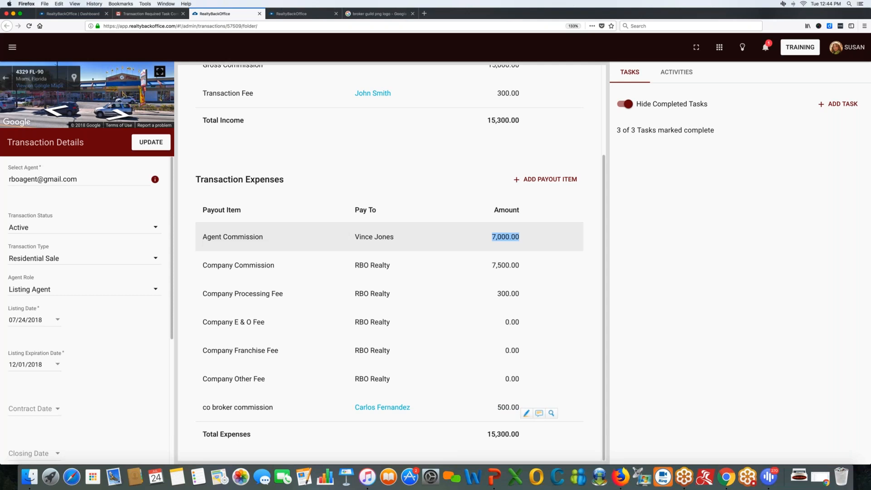
scroll(438, 202, up, 3)
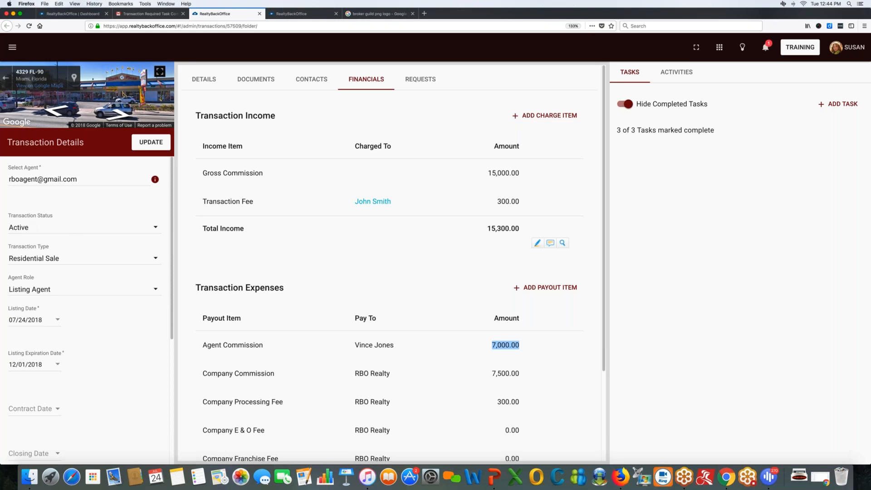
Switch the transaction status to Pending and try updating, then dismiss the Contract Date required warning.
click(85, 227)
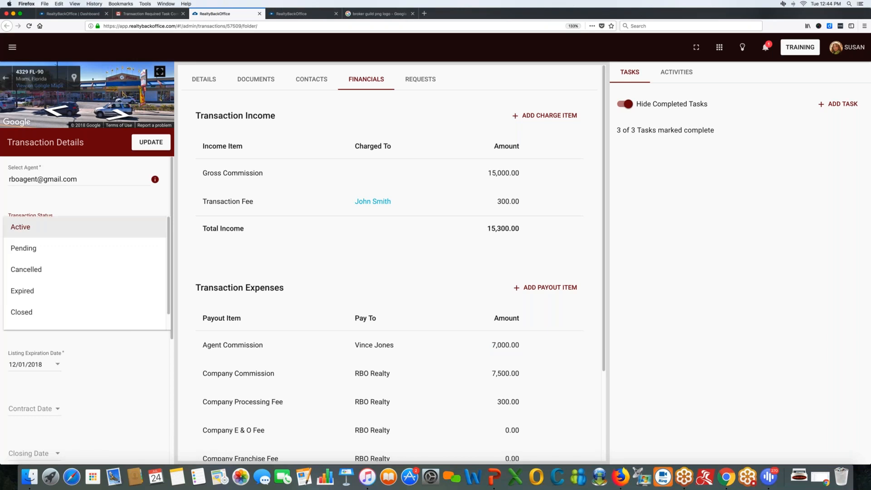
click(25, 228)
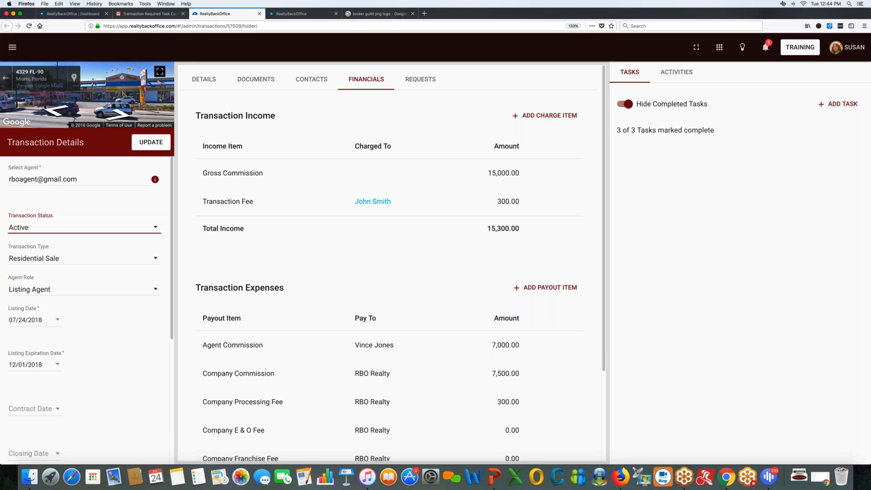
click(27, 230)
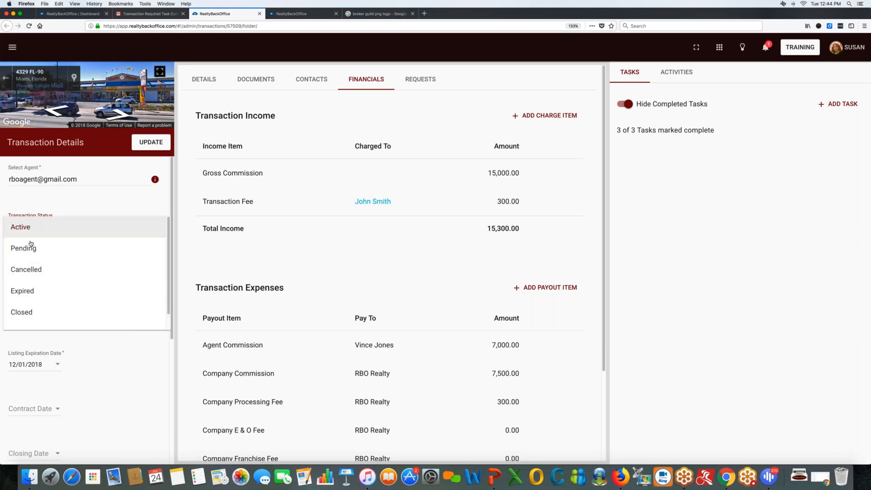
click(18, 248)
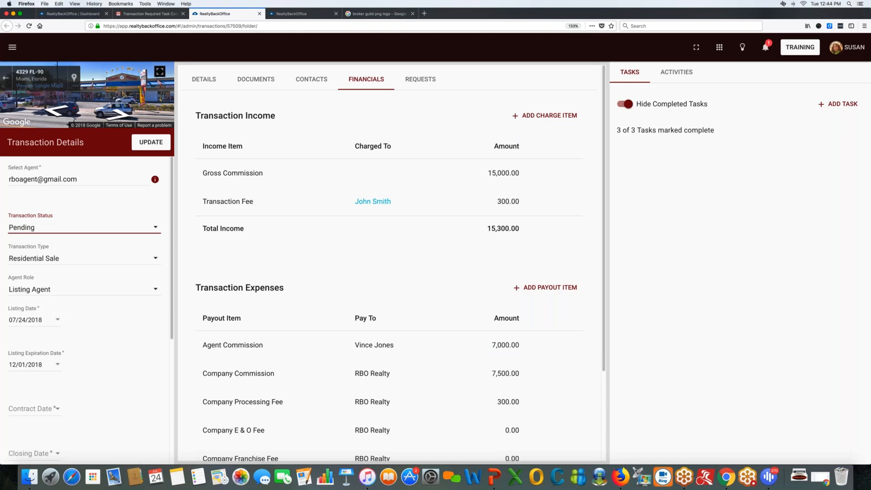
click(150, 144)
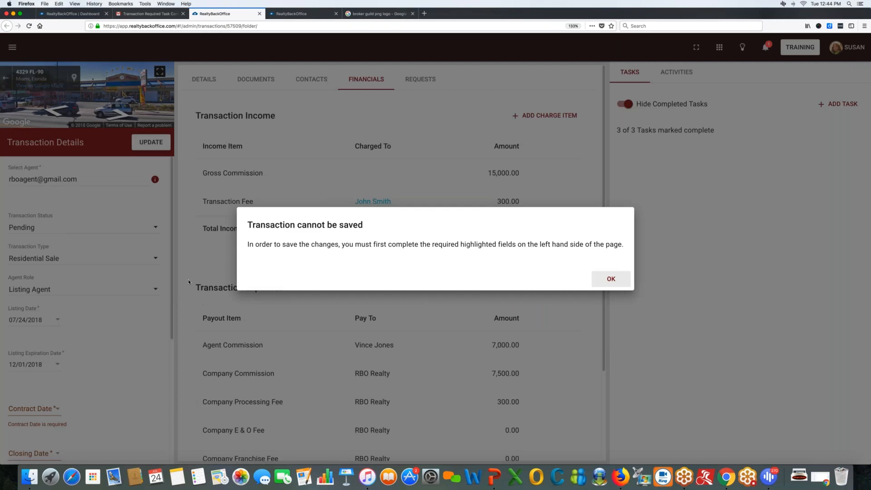
drag(249, 244, 550, 246)
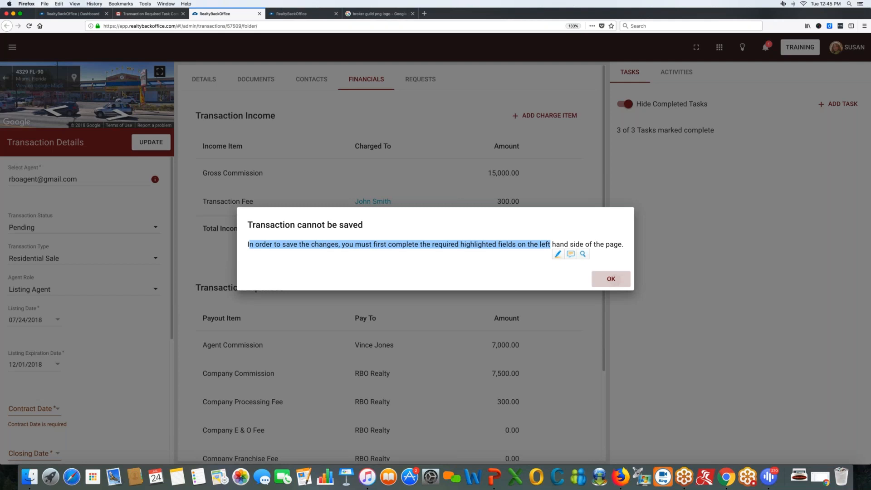
click(613, 279)
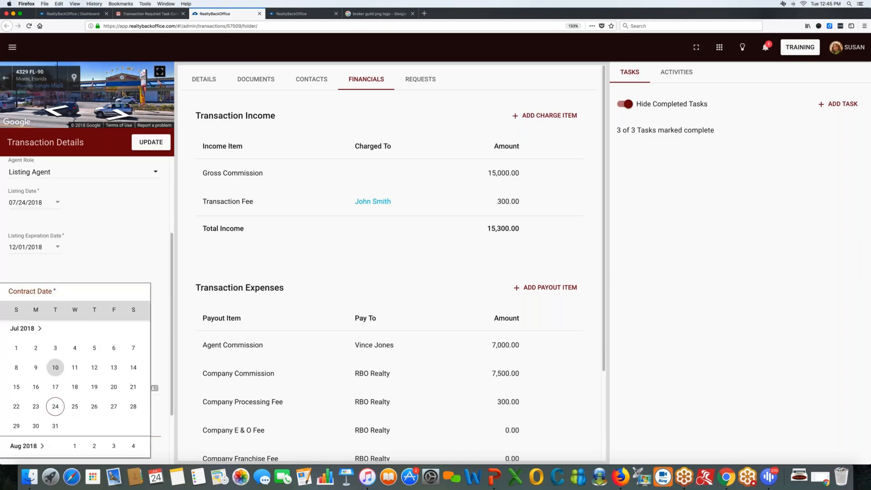
Set the Contract Date to 07/24/2018 and the Closing Date to 08/31/2018.
click(55, 407)
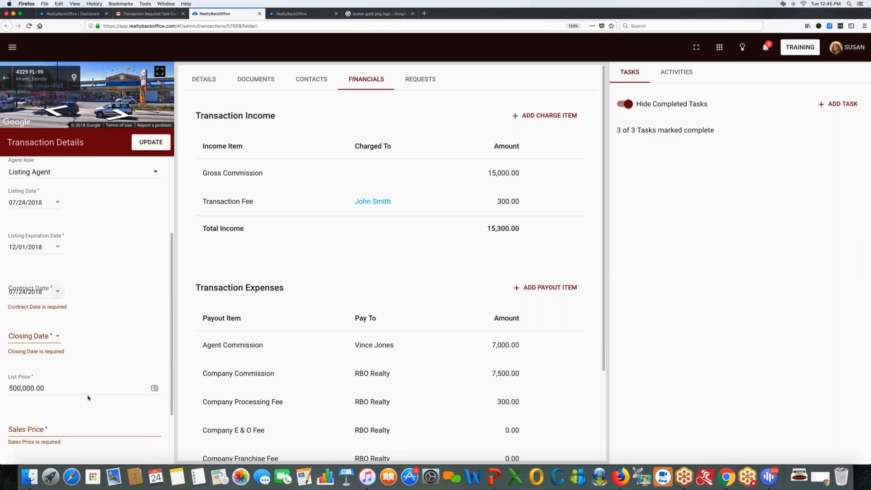
click(58, 339)
scroll(59, 339, down, 3)
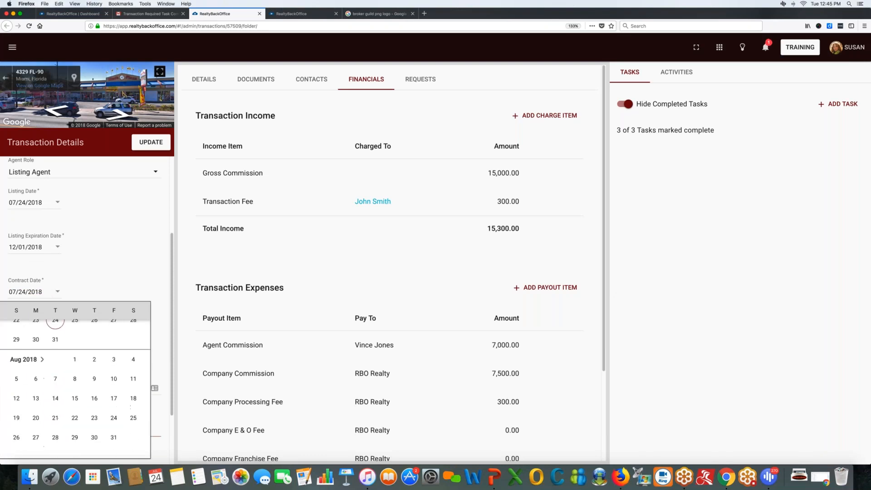
click(114, 421)
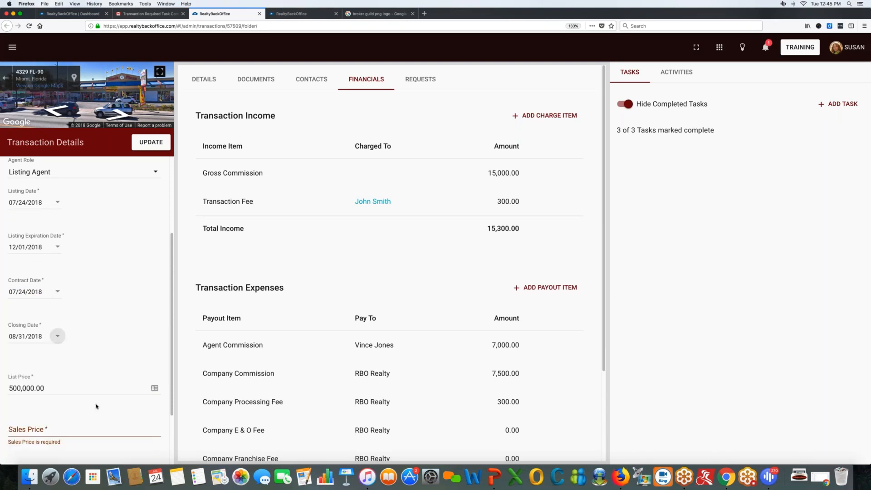
scroll(73, 405, down, 2)
Enter a Sales Price of 450,000.00 and update the transaction.
mouse_move(49, 337)
mouse_down()
mouse_move(4, 337)
mouse_move(61, 337)
mouse_up()
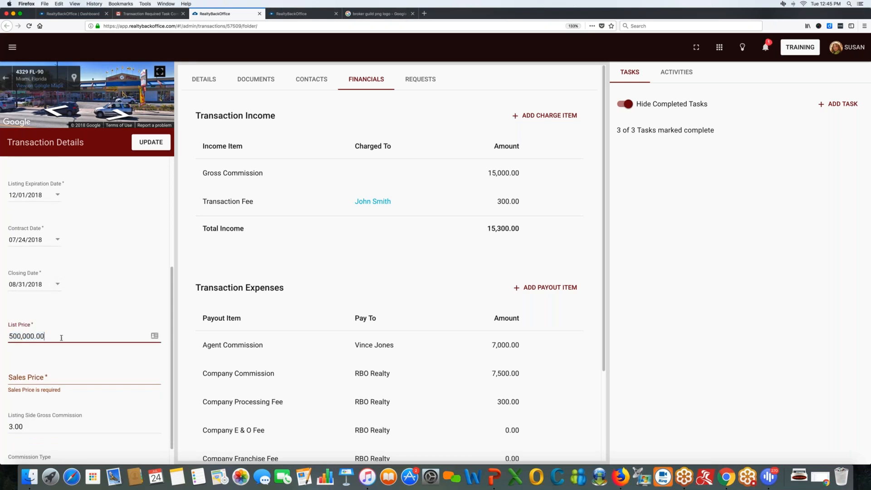
click(27, 376)
text(4)
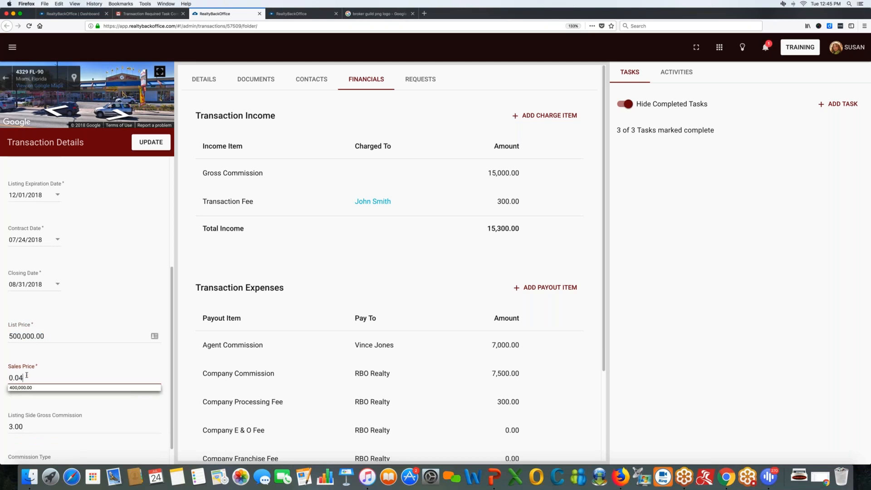
text(5000.000)
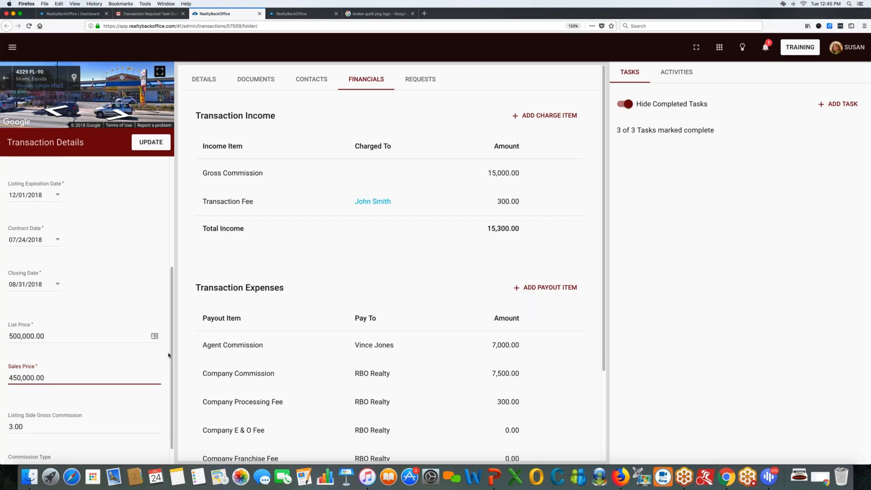
scroll(164, 355, up, 5)
click(151, 143)
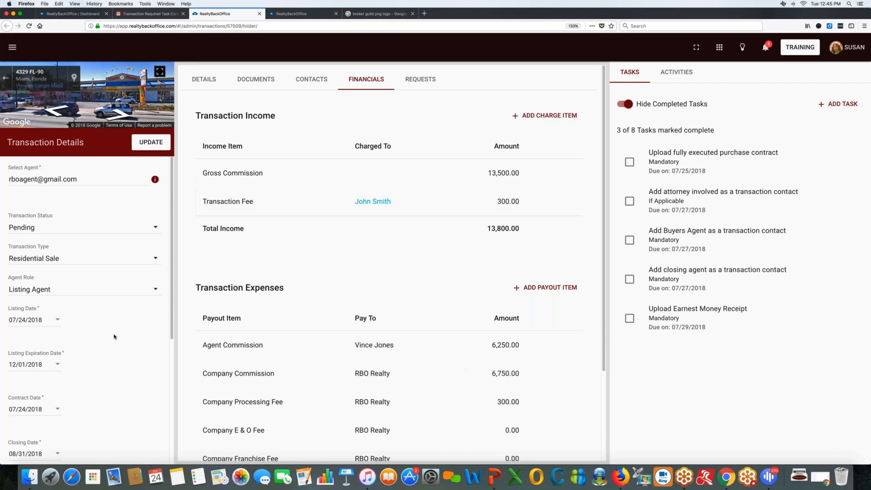
scroll(113, 334, down, 5)
click(60, 381)
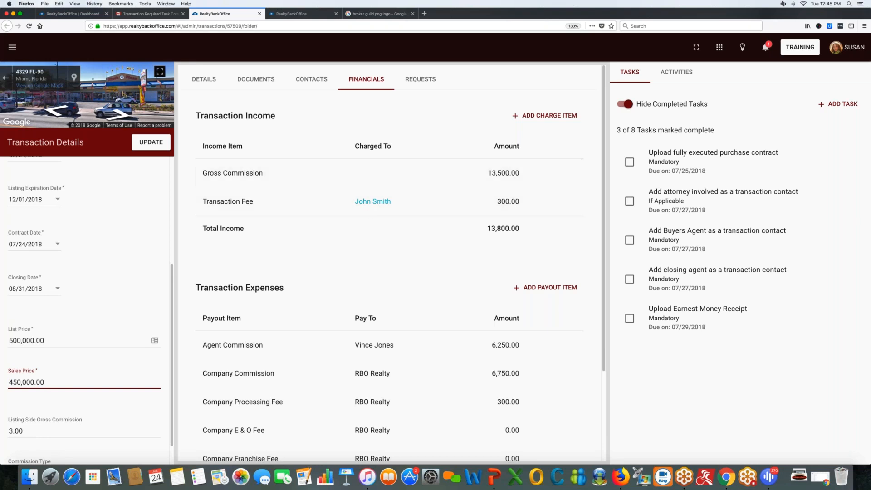
scroll(486, 224, down, 5)
scroll(443, 227, up, 3)
click(8, 379)
drag(9, 379, 75, 381)
click(76, 381)
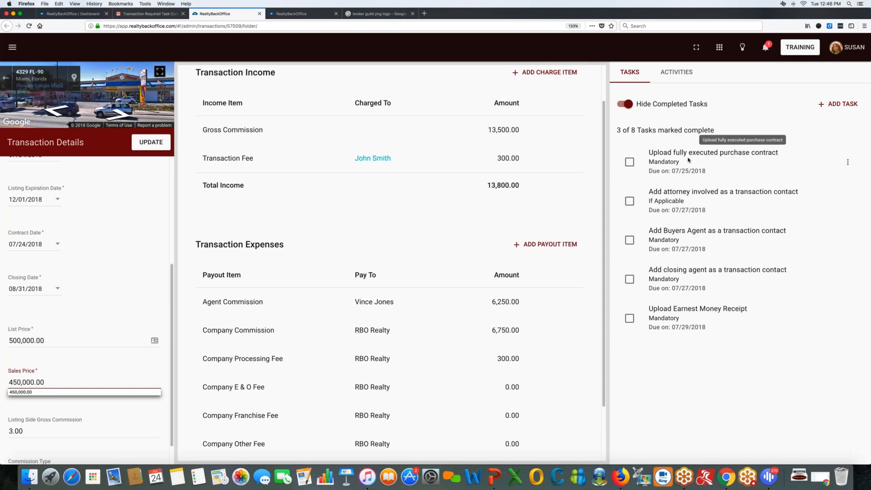
Scroll the details form to the top and switch the right panel to Activities notes.
scroll(147, 290, up, 1)
scroll(149, 289, up, 5)
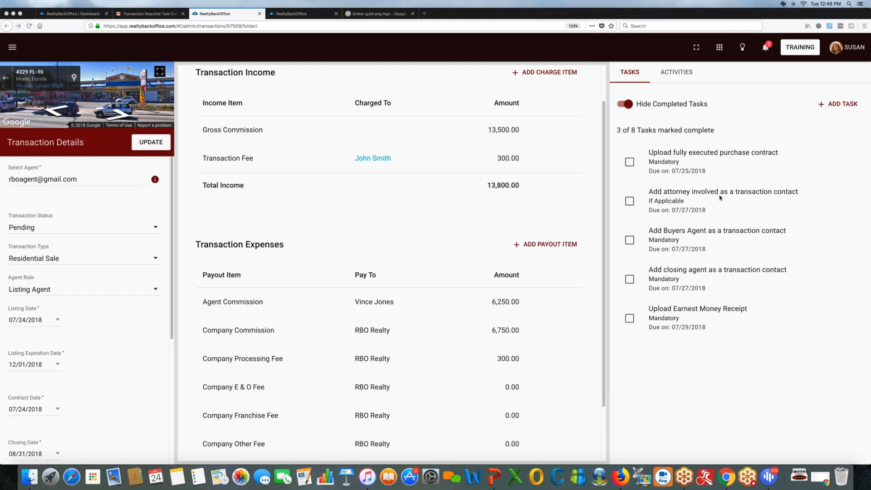
click(682, 75)
click(681, 74)
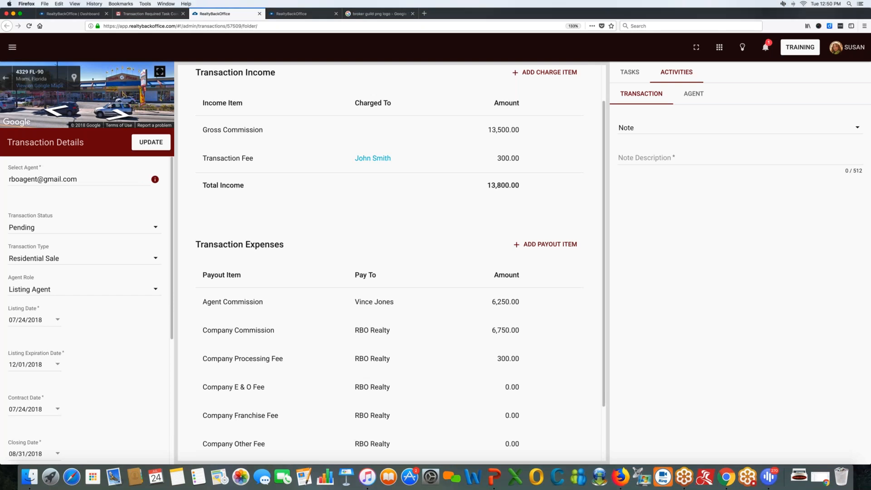
Open the hamburger navigation drawer listing Dashboard, Transactions, Tasks and Calendar.
click(13, 48)
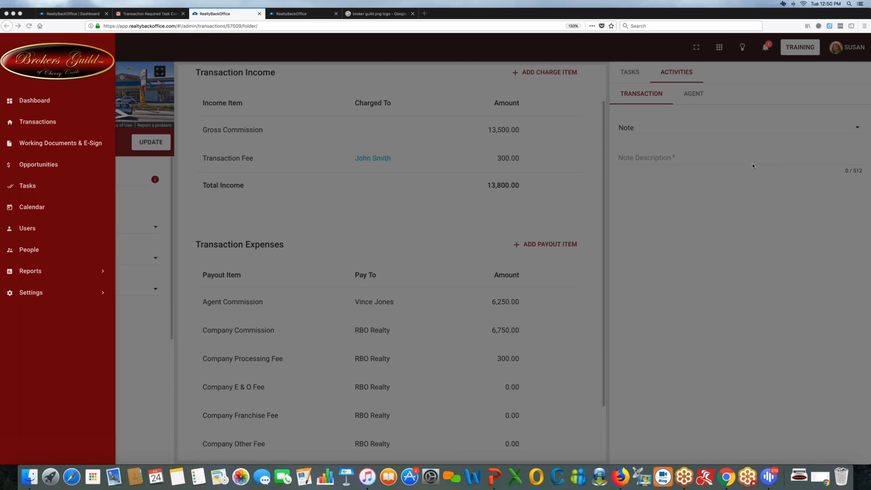
Close the drawer, return to Tasks, and open Add Comment on 'Upload fully executed purchase contract'.
click(631, 76)
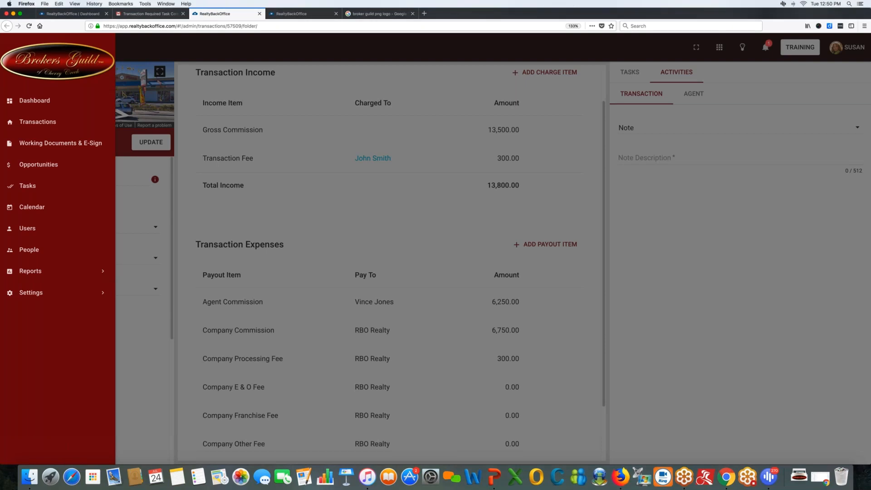
click(631, 76)
click(631, 76)
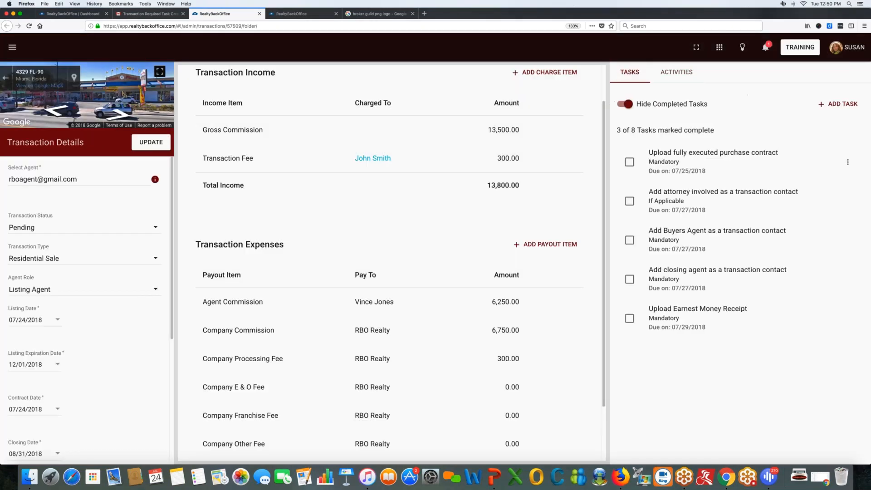
drag(642, 157, 664, 155)
mouse_move(751, 155)
mouse_down()
mouse_move(778, 155)
mouse_move(664, 155)
mouse_move(774, 160)
mouse_up()
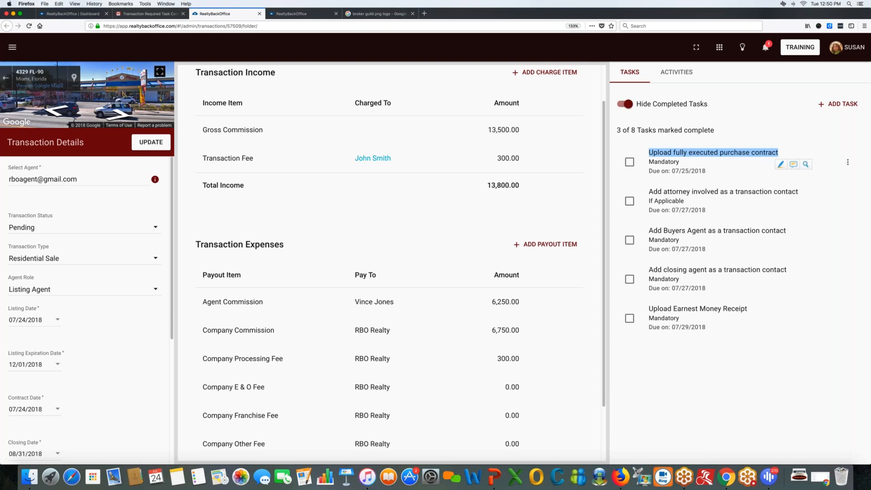
click(848, 162)
click(839, 161)
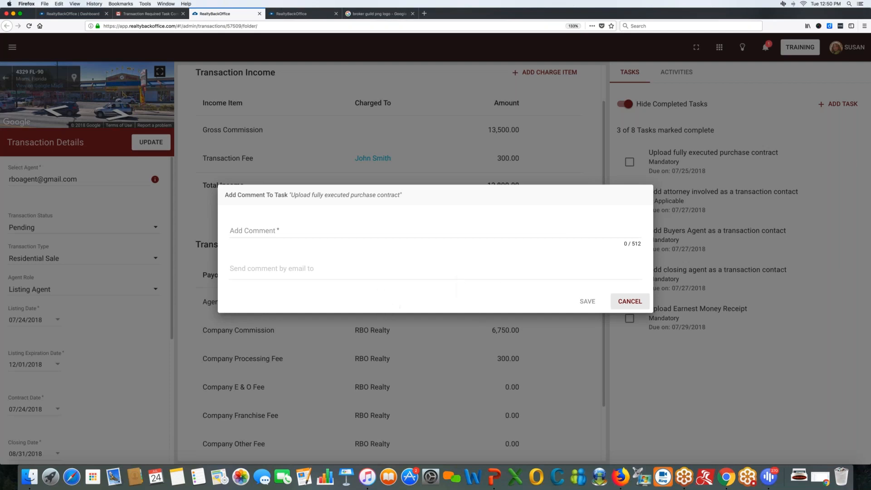
Cancel the comment, show completed tasks, and open Task Logs for Upload Listing Agreement.
click(629, 302)
click(627, 104)
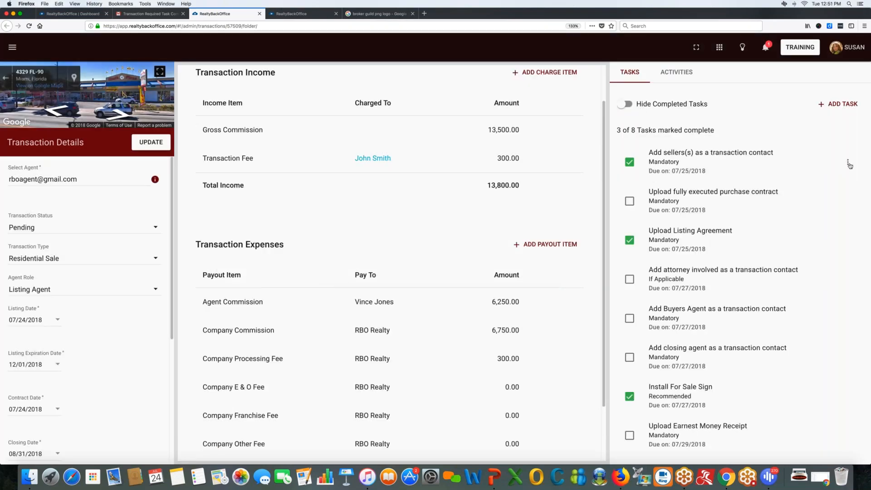
click(847, 240)
click(799, 286)
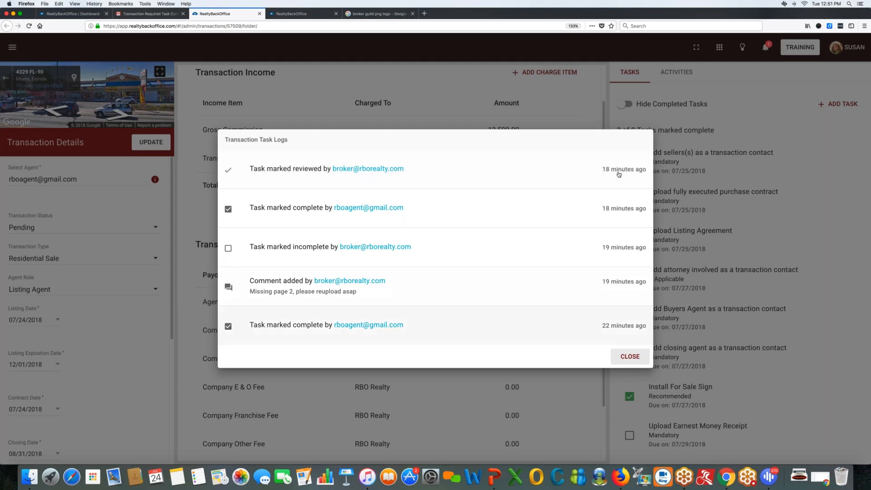
Close the Transaction Task Logs dialog to return to the transaction page.
click(631, 357)
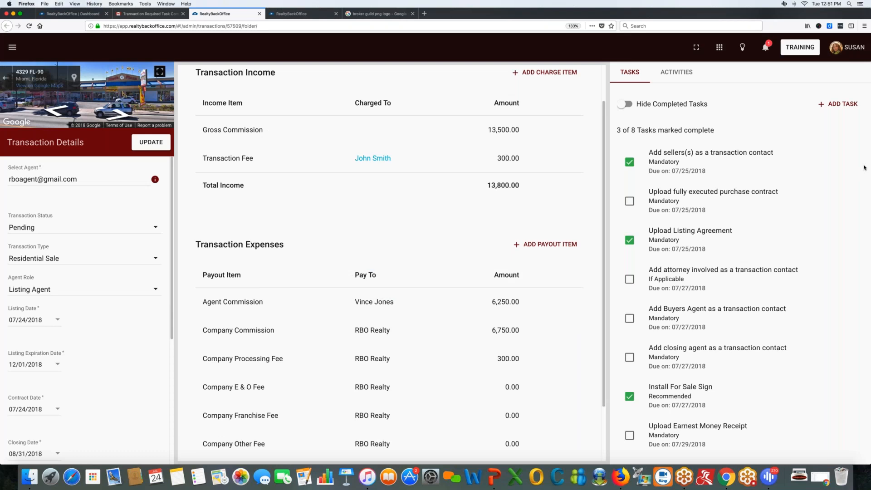
click(864, 168)
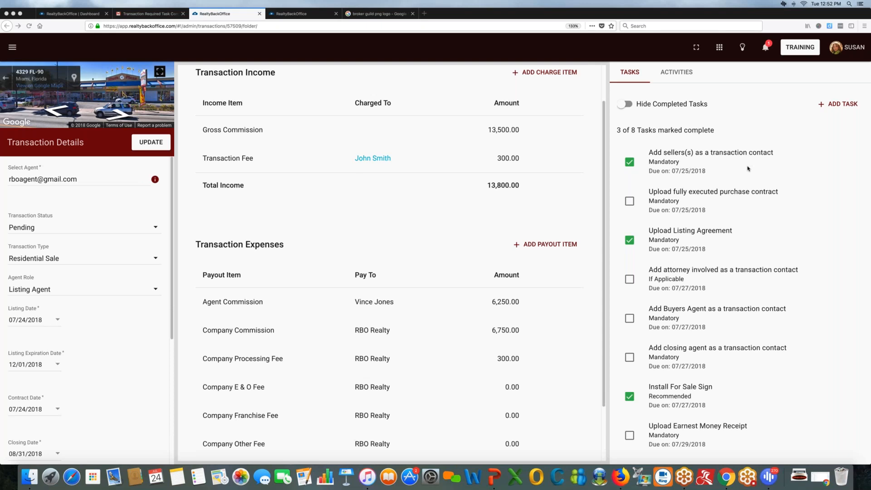
Open the Documents tab listing Seller Docs, both addenda and Listing Agreement, then the status dropdown.
scroll(355, 170, up, 2)
click(256, 80)
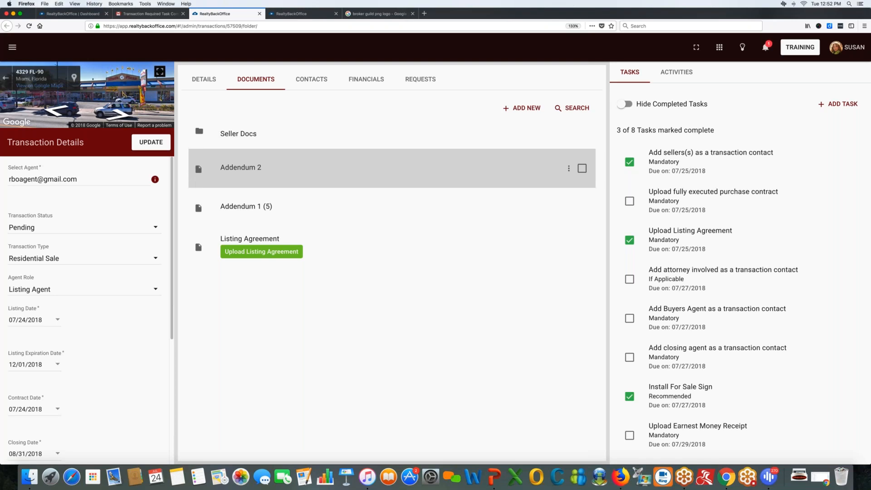
click(47, 223)
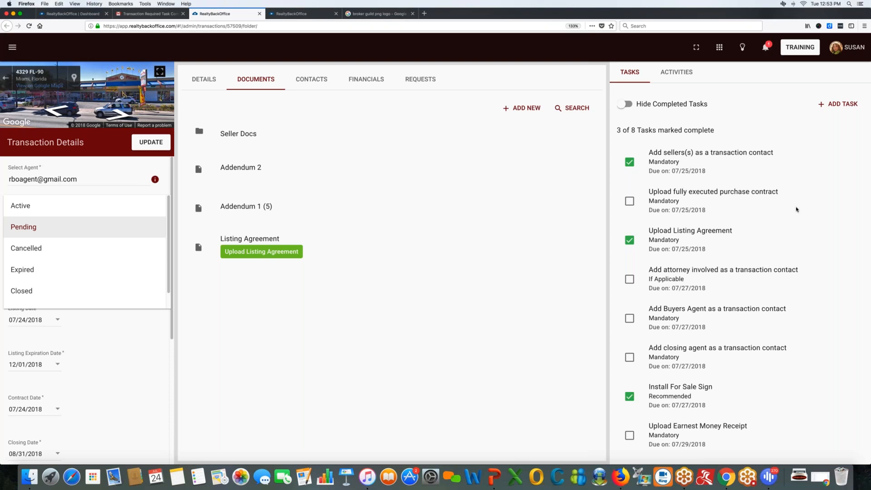
click(795, 211)
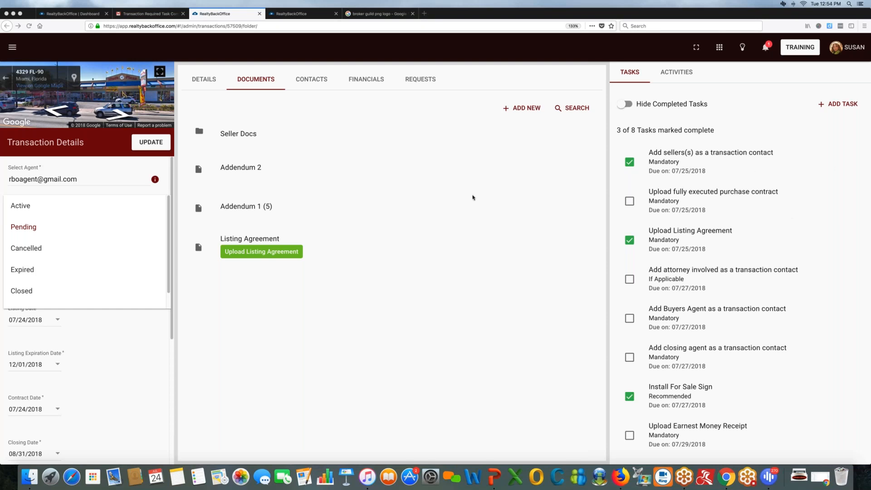
Cycle through Details, Documents and Contacts, open Financials, and hide completed tasks.
click(232, 89)
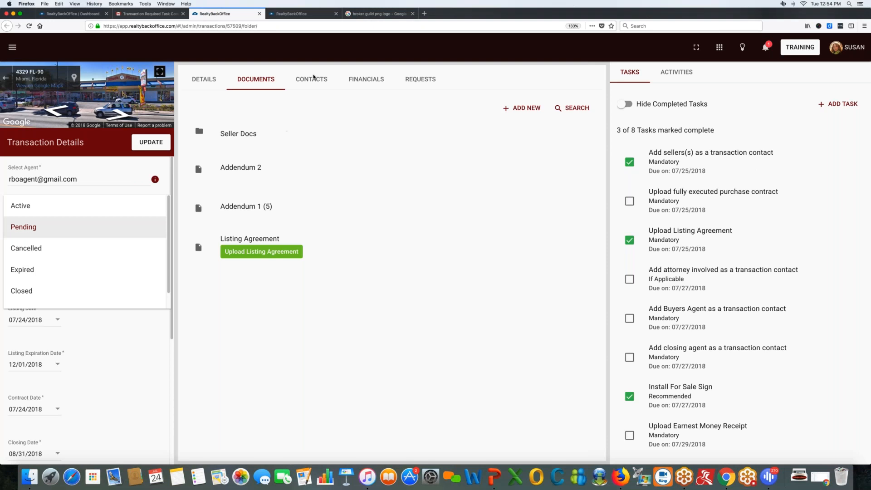
click(207, 81)
click(205, 82)
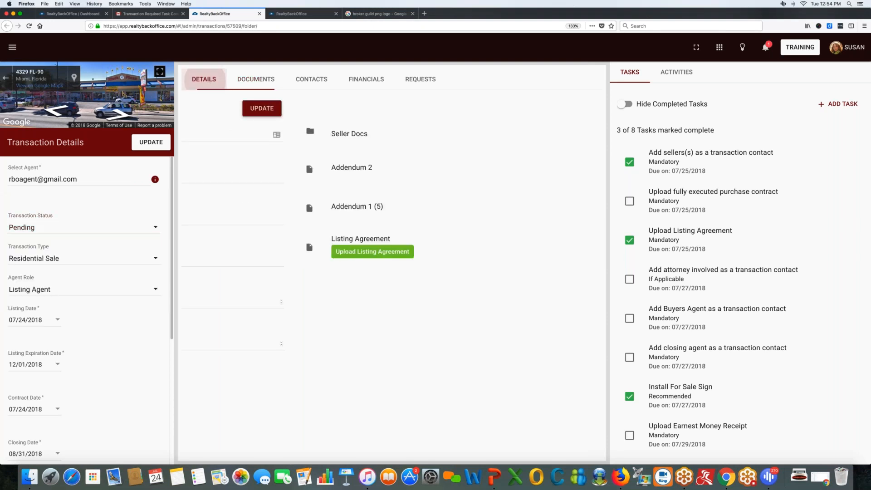
click(256, 79)
click(311, 79)
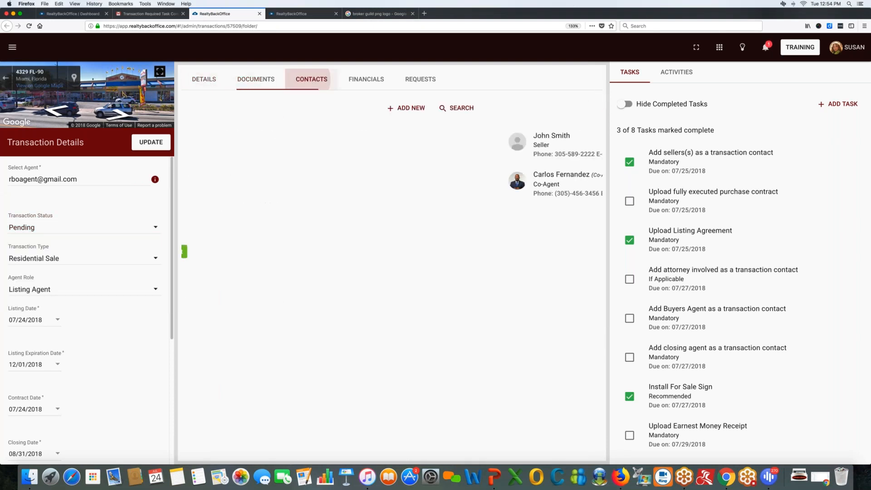
click(359, 81)
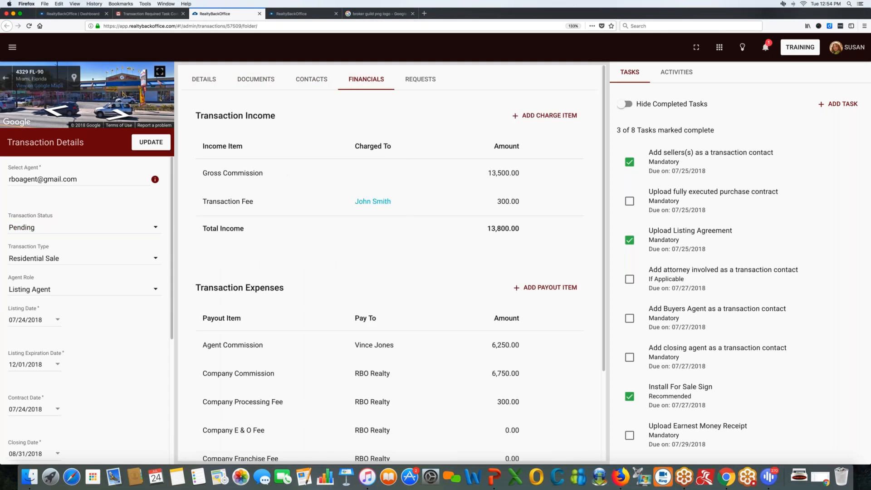
click(623, 104)
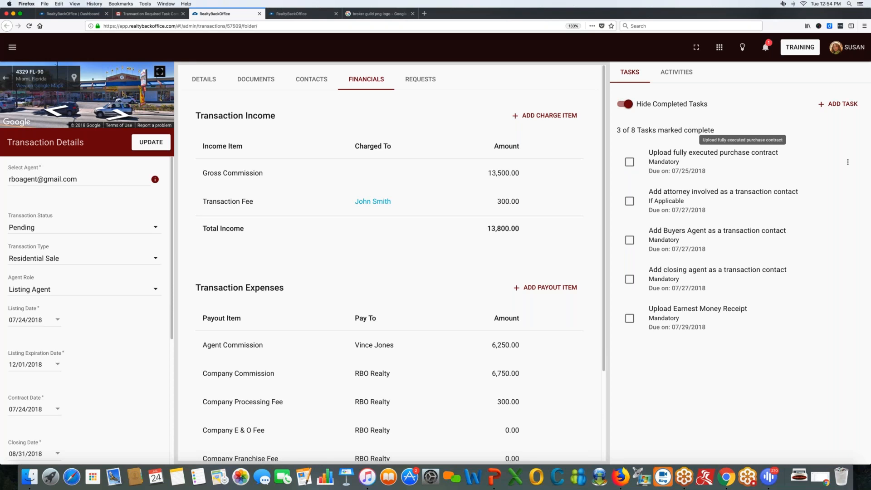
drag(661, 151, 706, 270)
drag(658, 179, 650, 152)
click(637, 145)
click(626, 104)
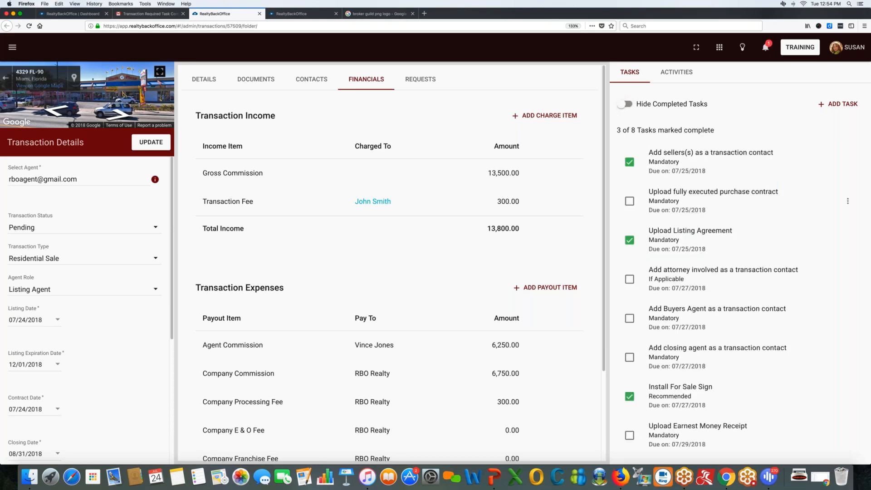
click(625, 105)
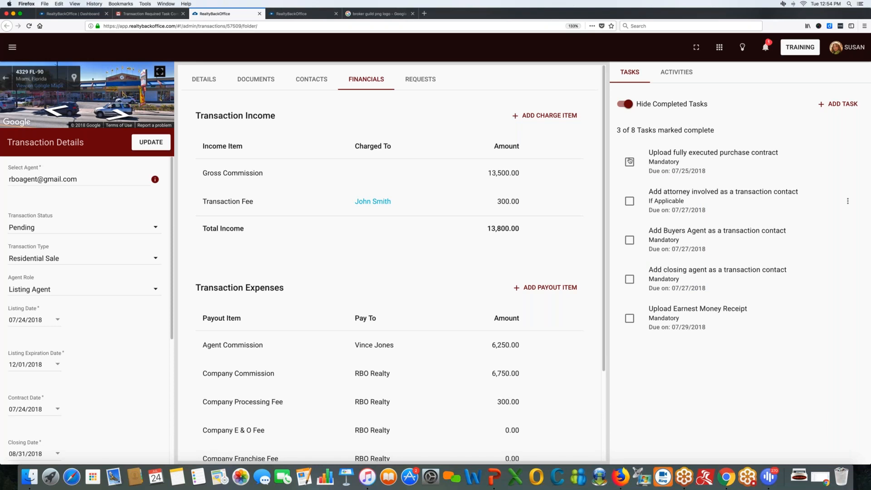
click(832, 104)
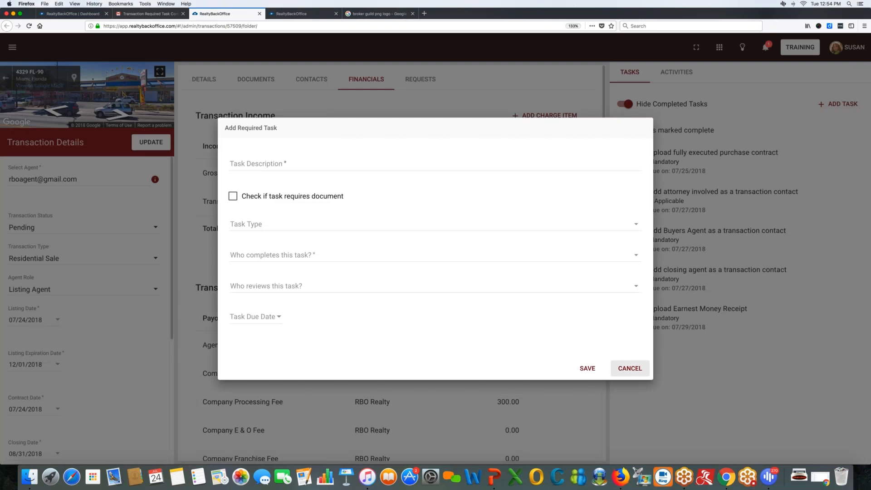
click(631, 368)
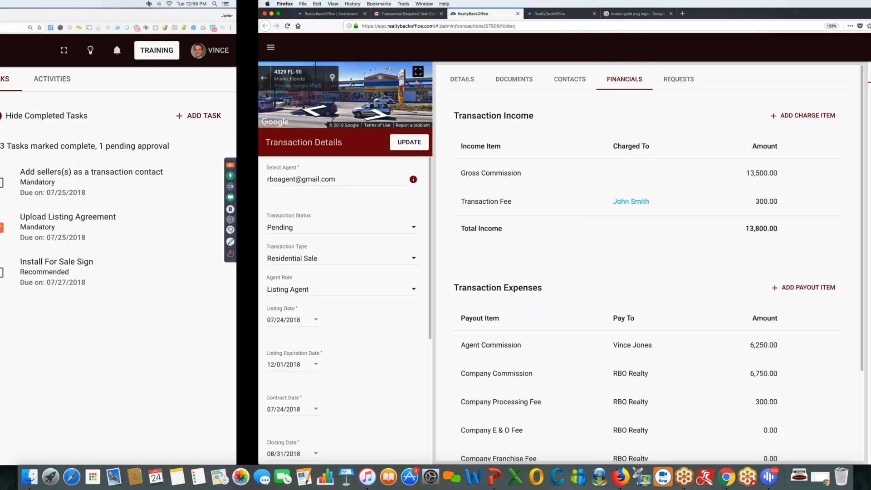
click(25, 28)
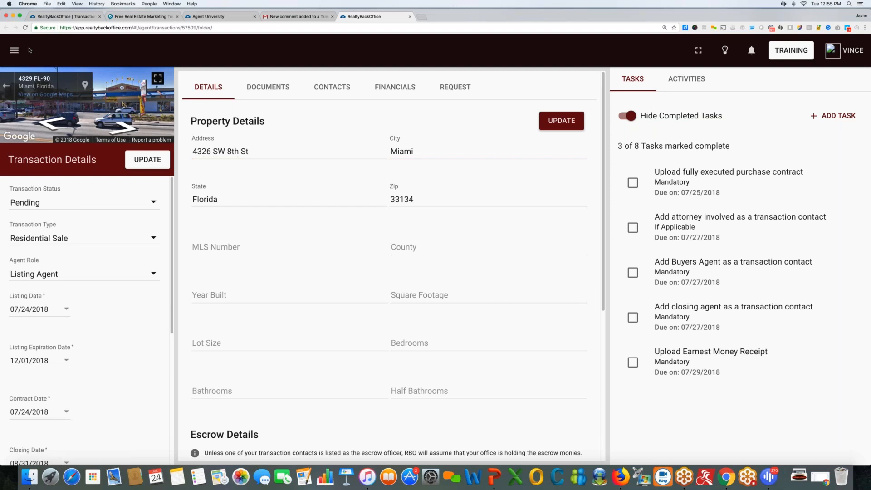
Try the Paid At Closing Request (CDA) Letter, note it requires a Closing Agent contact, and cancel.
click(438, 96)
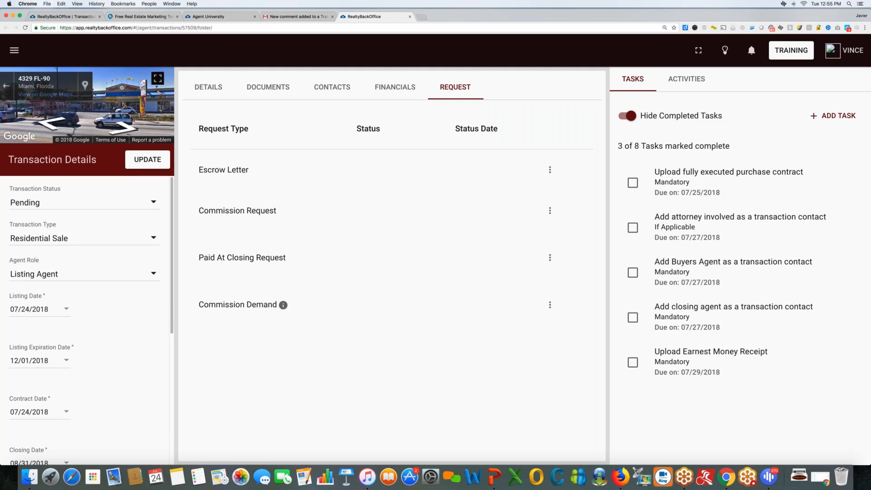
drag(199, 258, 285, 257)
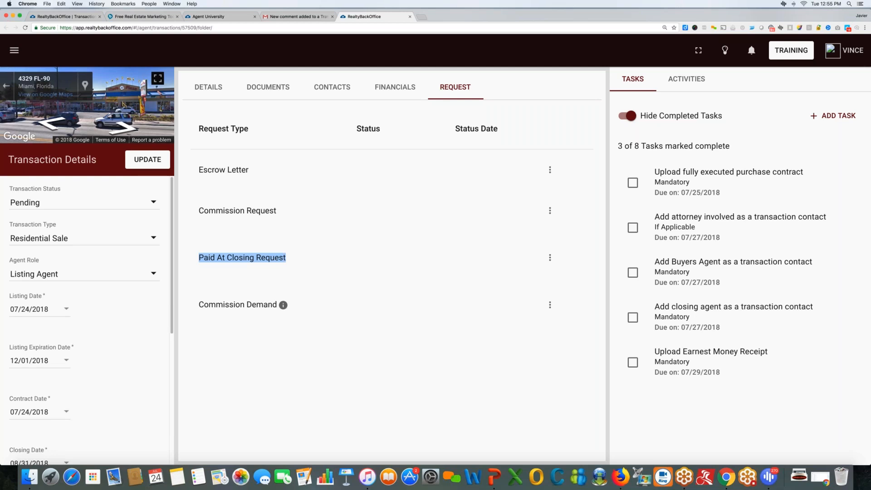
click(550, 257)
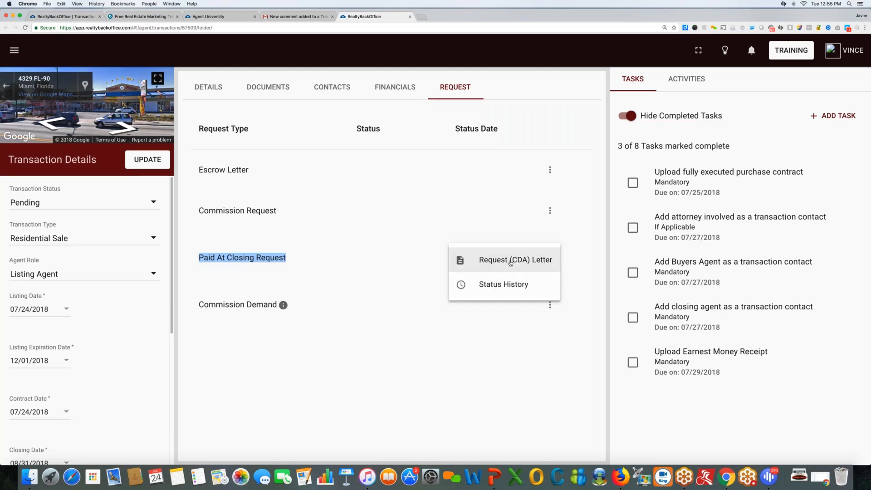
click(510, 263)
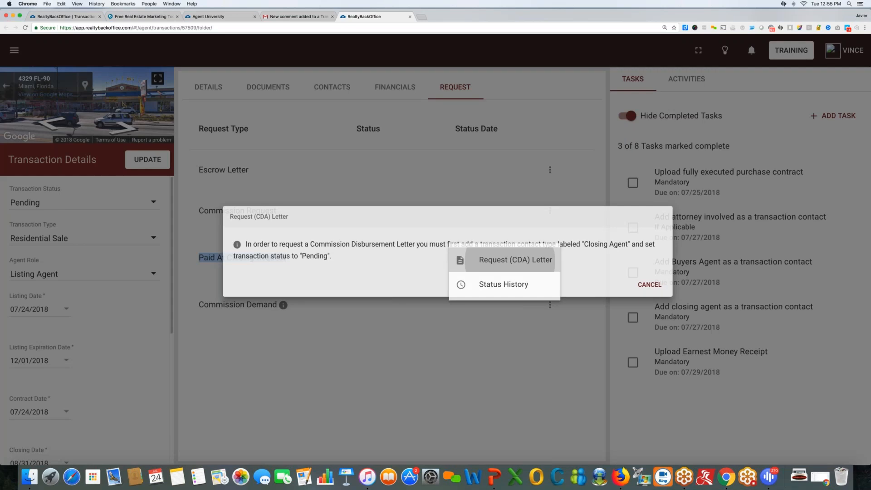
drag(202, 241, 652, 251)
click(652, 252)
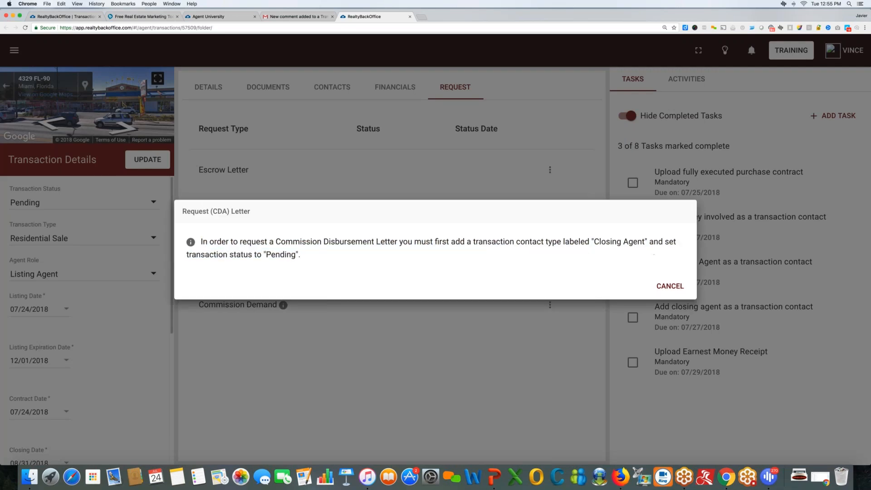
drag(596, 242, 646, 241)
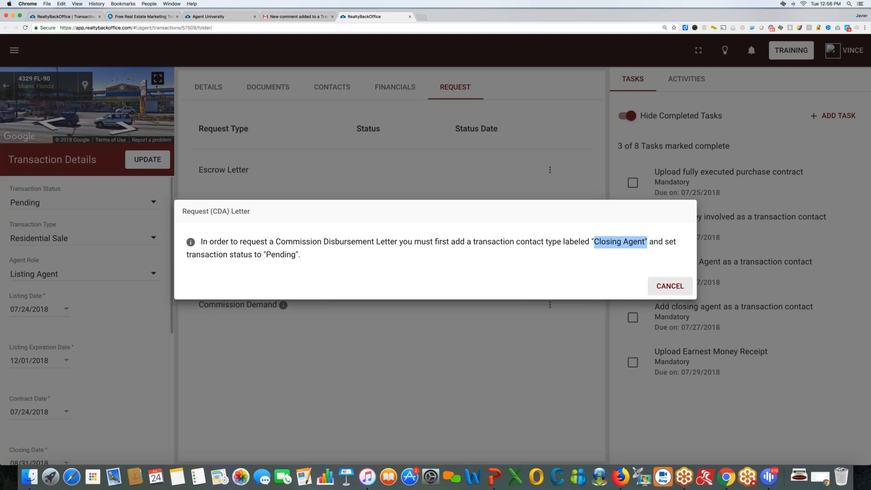
click(670, 286)
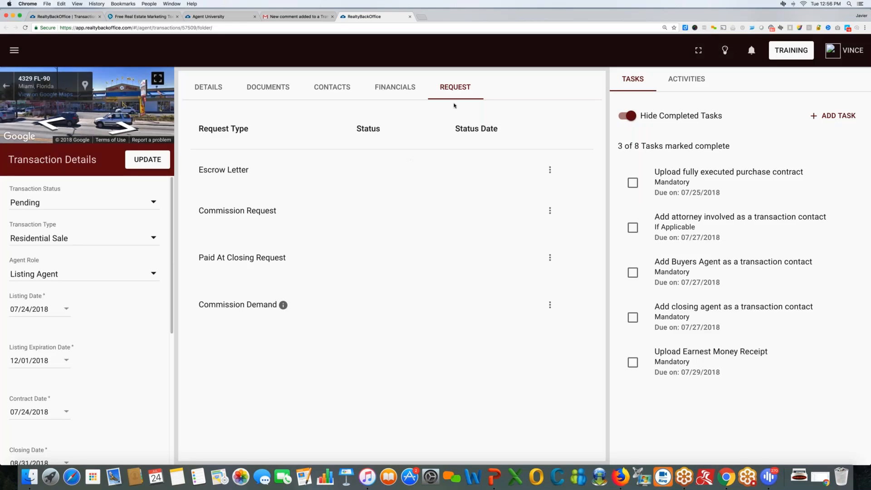
Add the existing closing agent as a Closing Agent contact, save, and return to Requests.
click(331, 87)
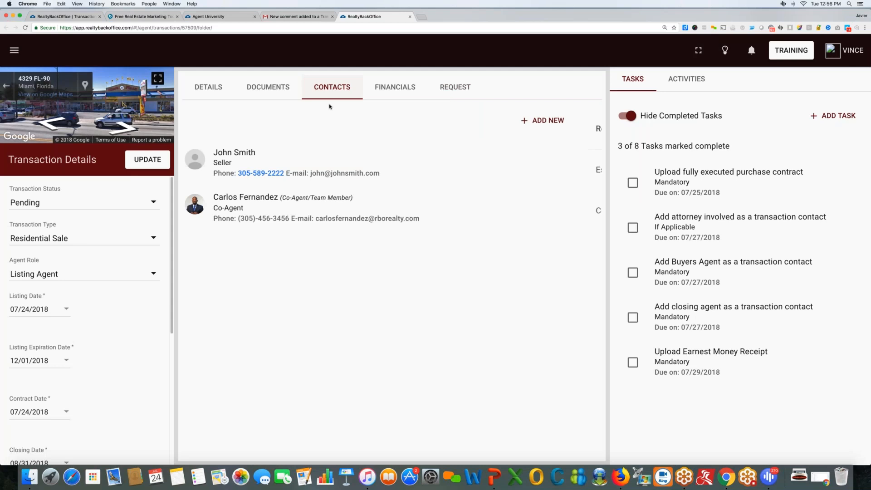
click(547, 121)
click(551, 119)
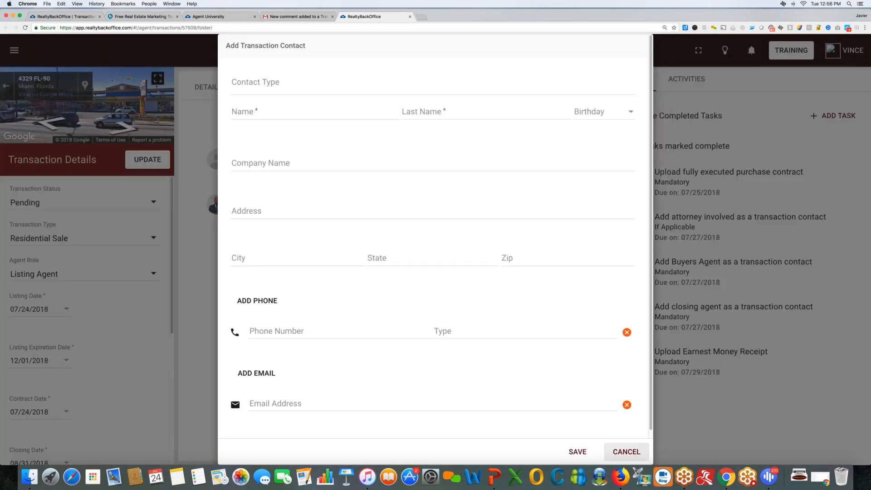
click(332, 83)
text(closing)
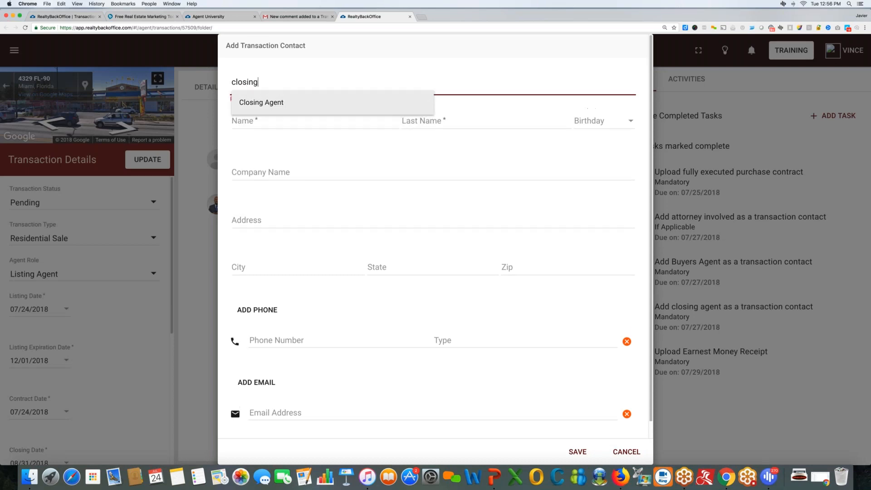
key(Return)
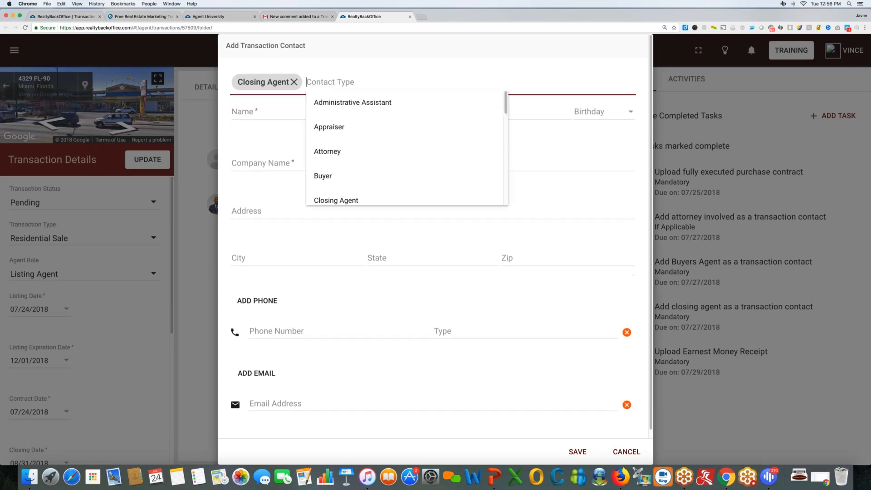
key(Tab)
text(jack)
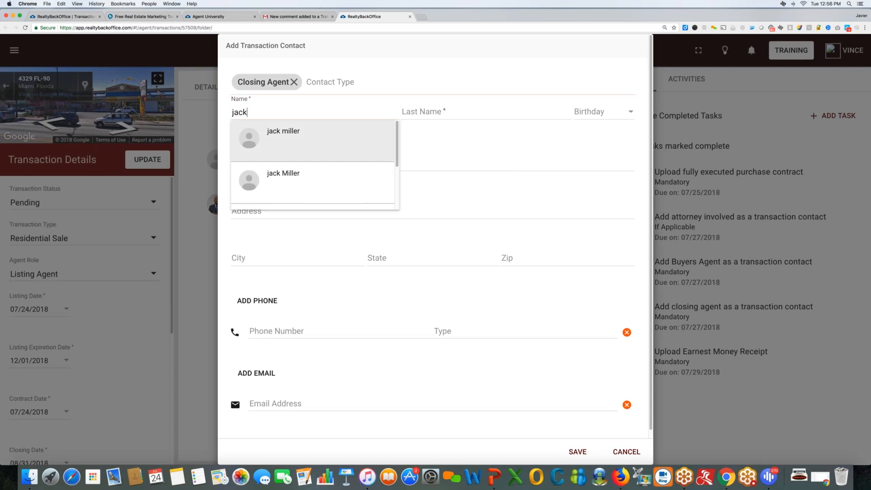
click(293, 140)
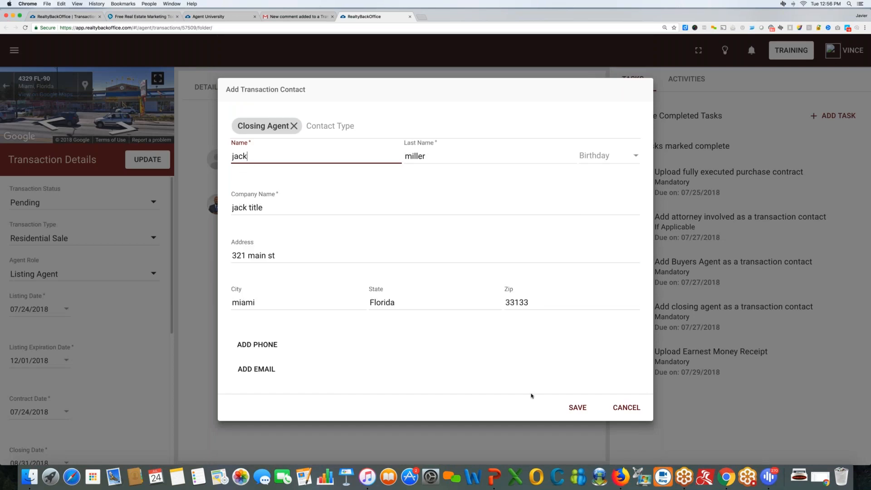
click(576, 408)
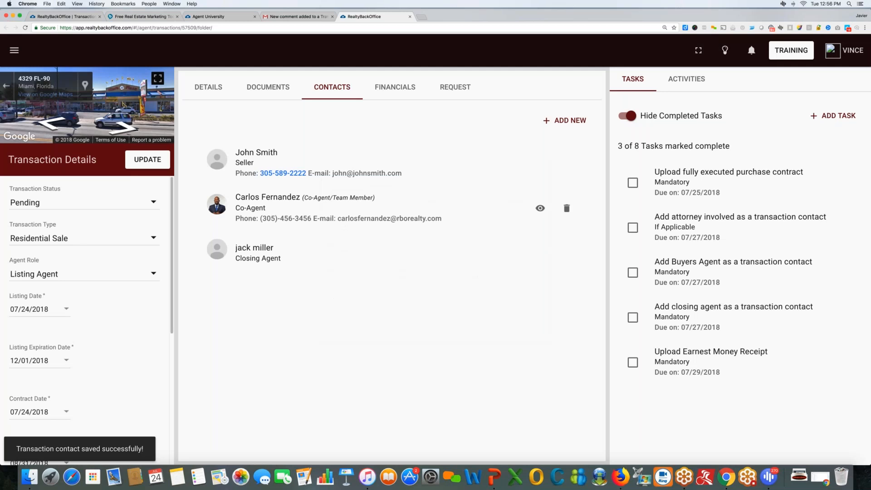
click(455, 86)
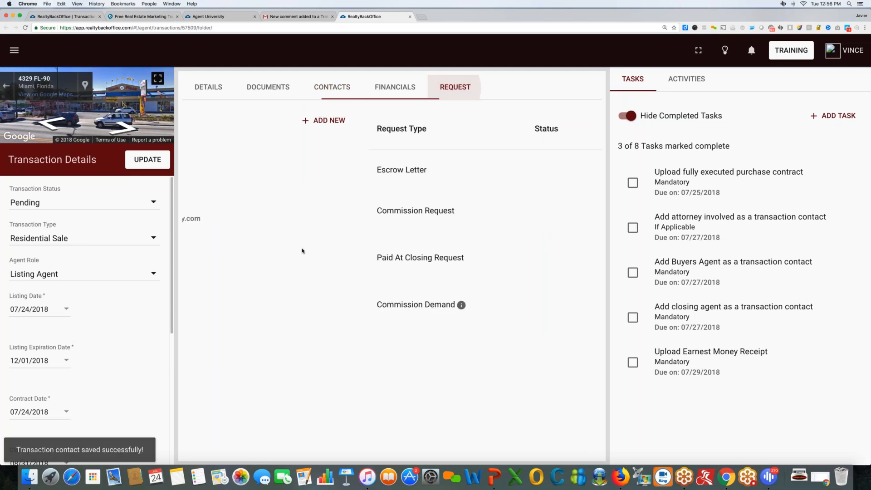
Request the Paid At Closing (CDA) Letter and confirm the financials were reviewed.
click(549, 257)
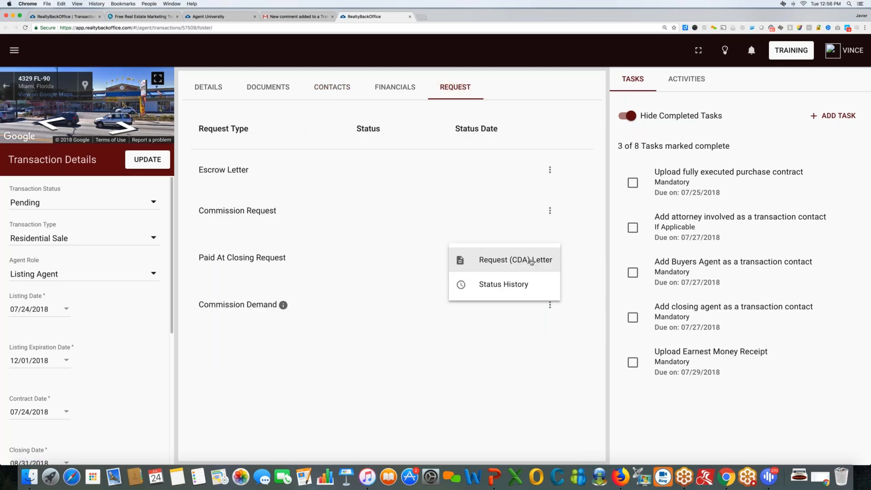
click(509, 259)
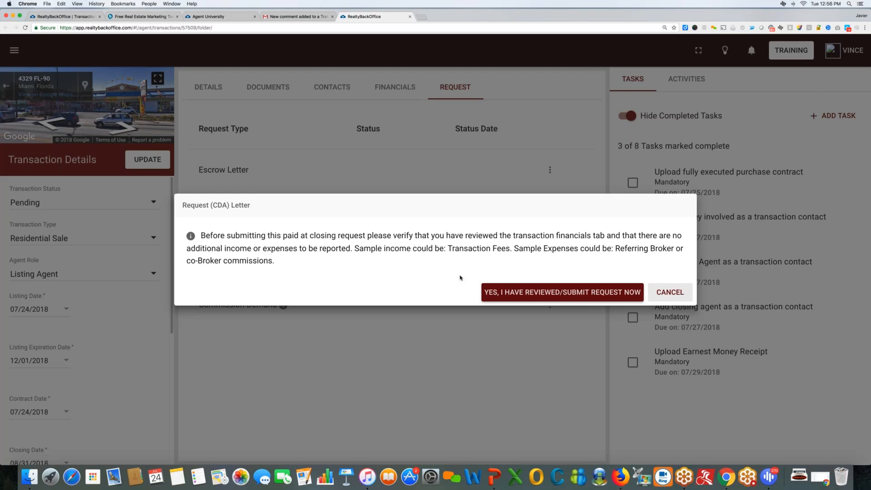
click(563, 293)
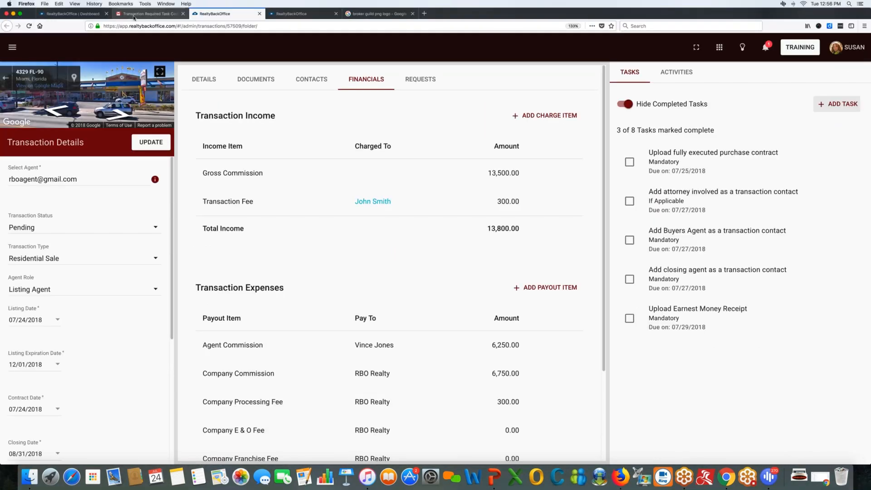
Refresh Gmail, open the New Disbursement Agreement email, and follow its Approve or Edit link.
click(134, 13)
key(u)
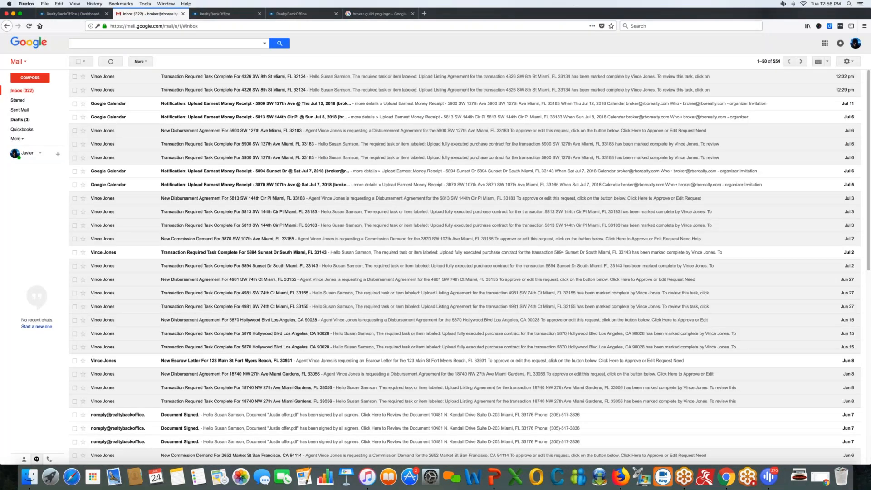
click(111, 61)
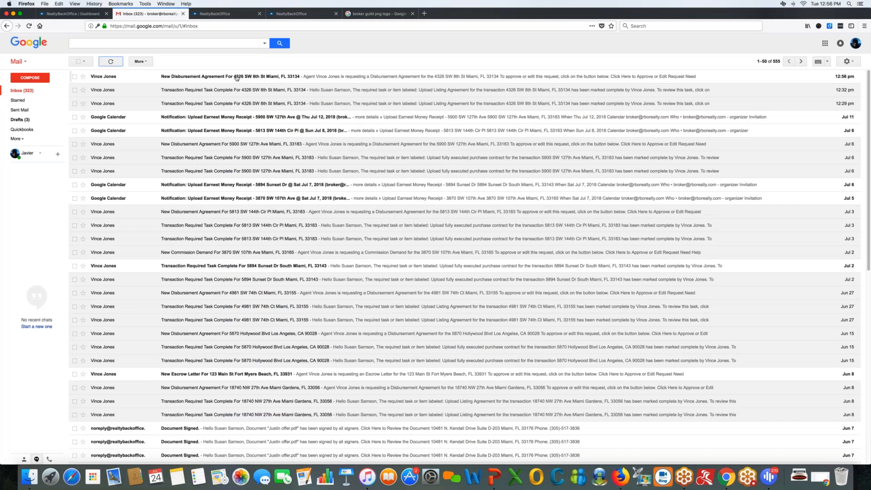
click(236, 77)
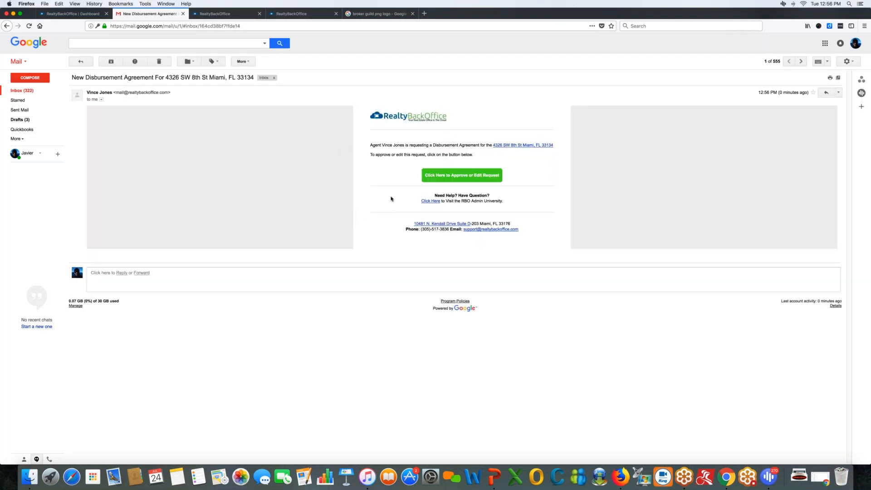
click(457, 174)
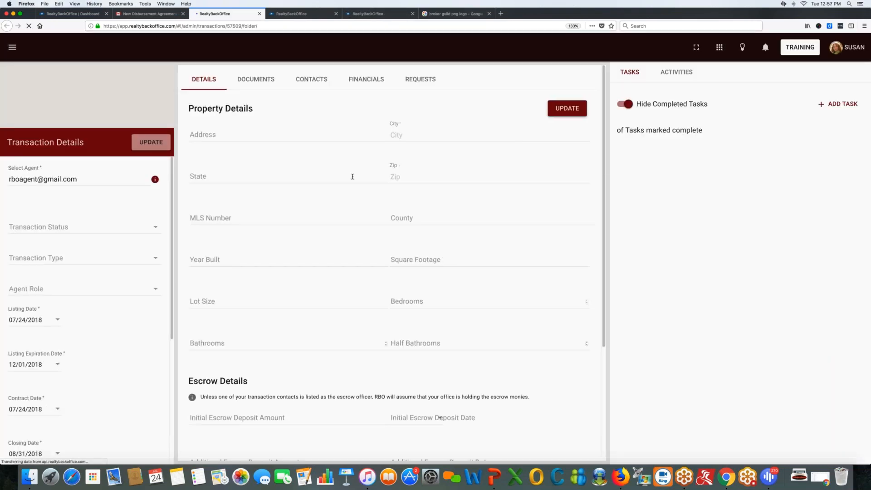
Review the transaction's Documents, Contacts and Financials tabs.
click(256, 79)
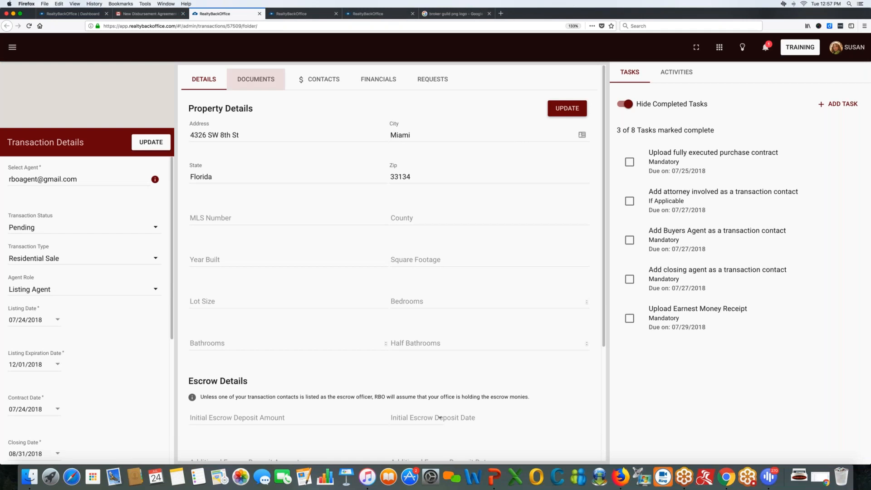
click(321, 82)
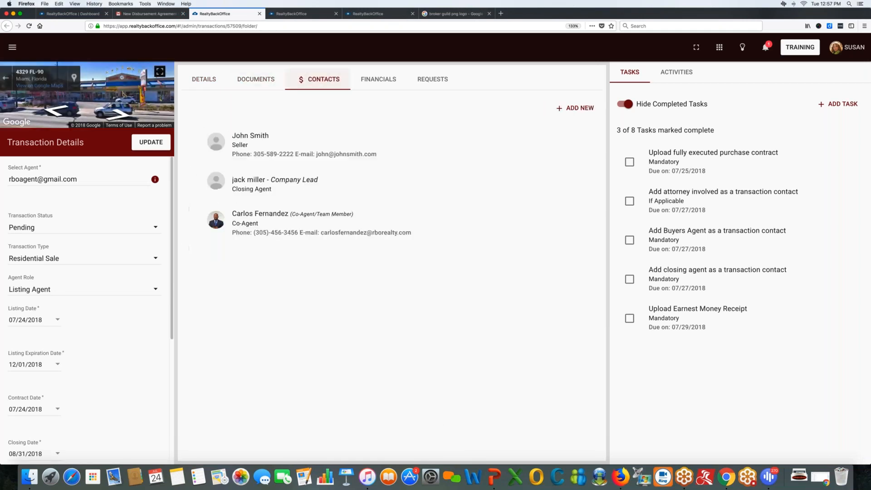
click(378, 80)
scroll(391, 272, down, 3)
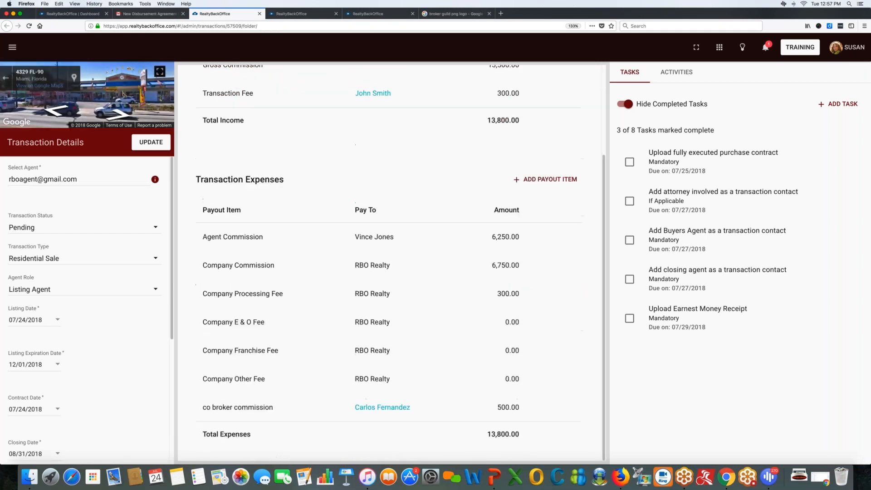
scroll(390, 263, up, 3)
Approve the Paid at Closing (CDA) Letter request, then return to the agent's view.
click(432, 79)
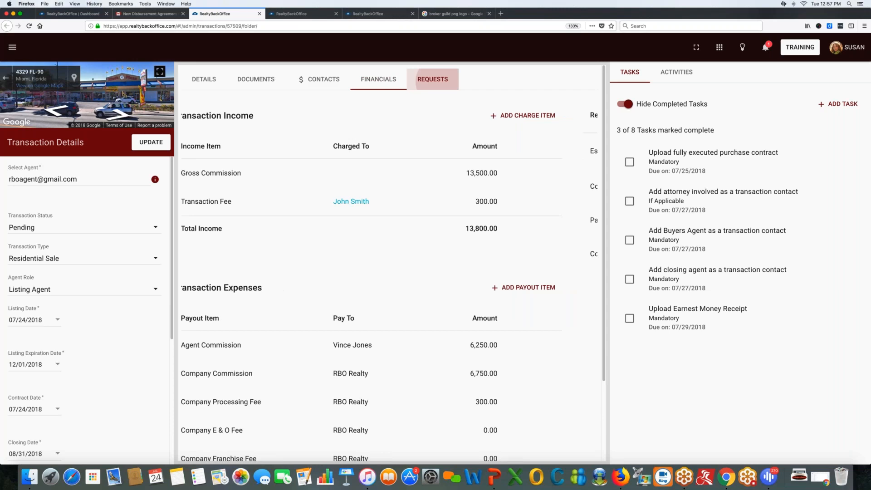
click(567, 222)
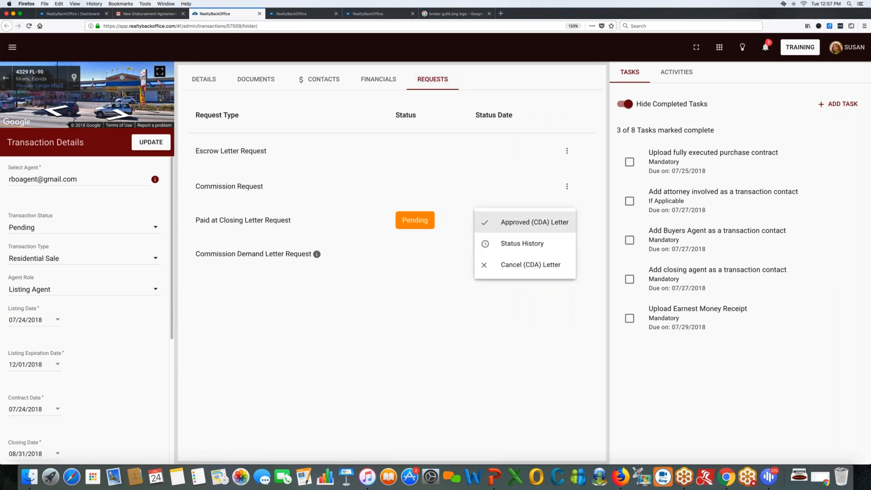
click(524, 224)
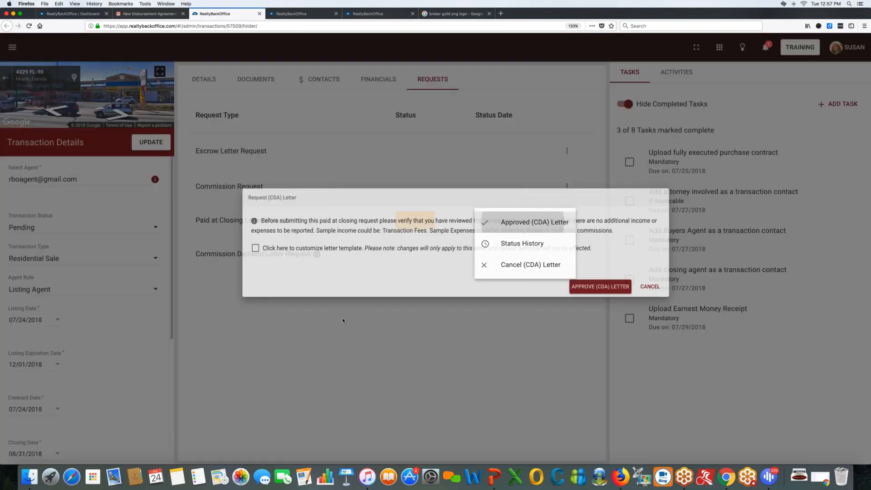
click(353, 348)
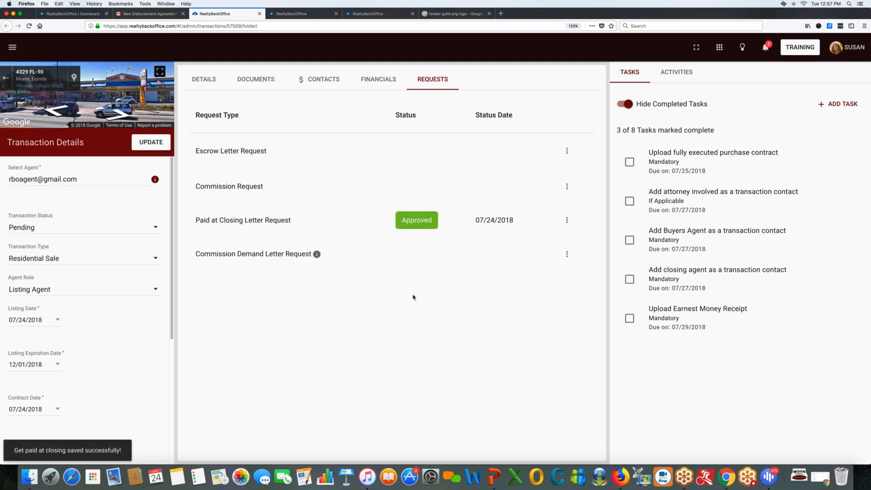
key(ctrl+Left)
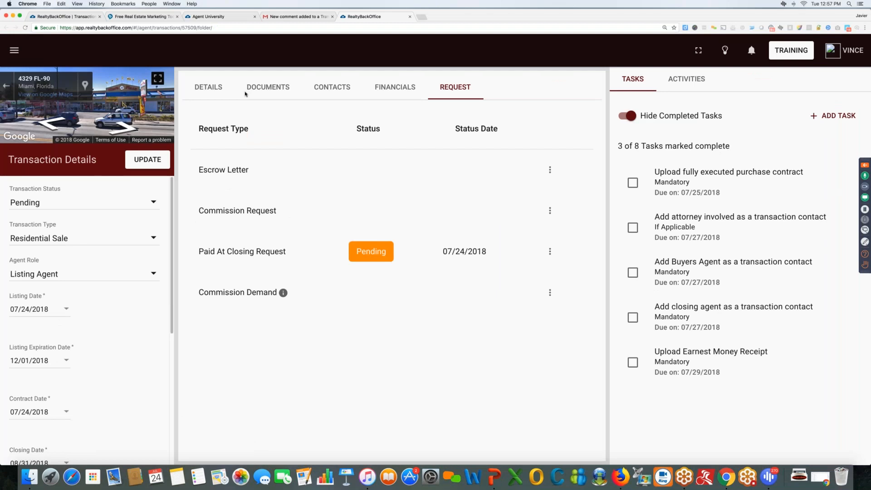
Refresh the inbox, open the Disbursement Agreement Approved! email, and preview its PDF.
click(282, 16)
click(29, 105)
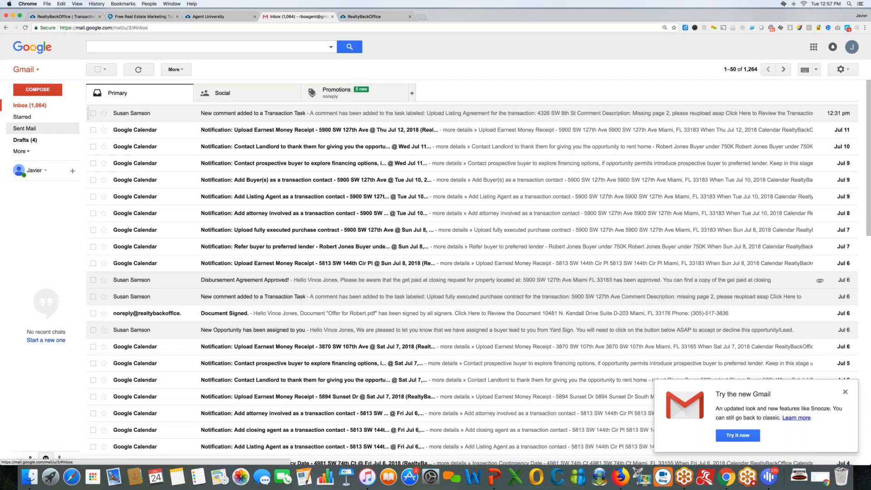
click(139, 70)
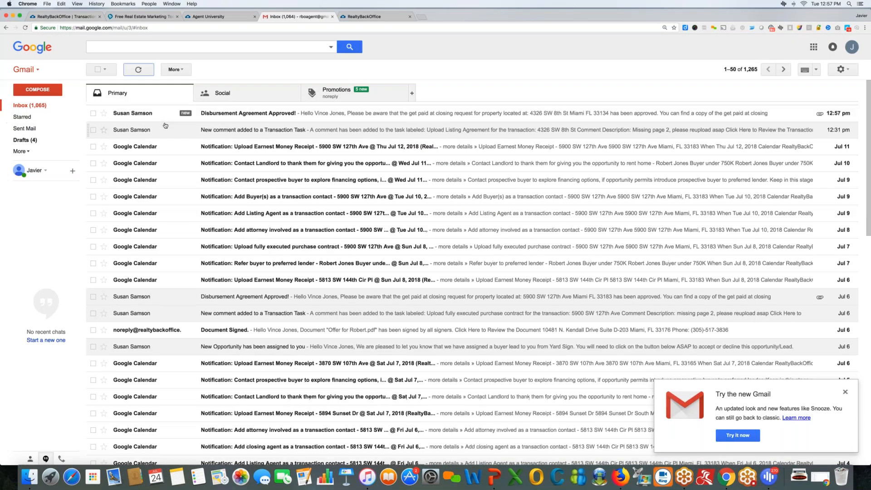
click(166, 116)
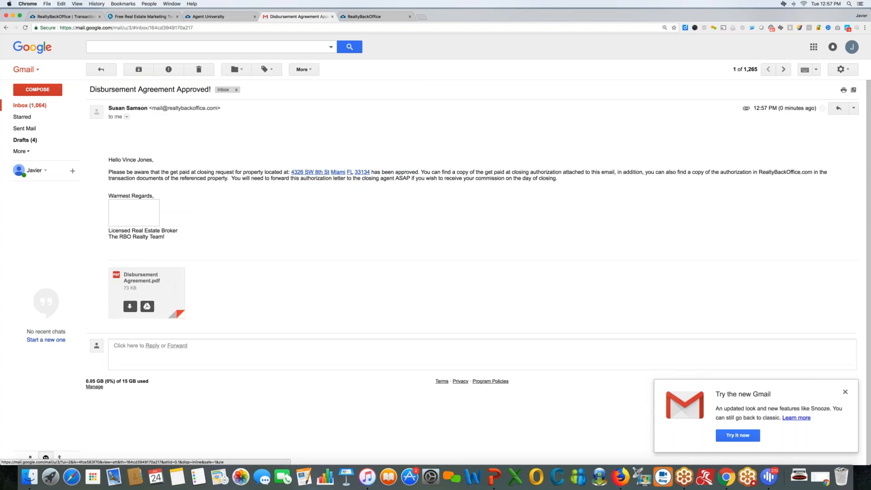
click(146, 283)
Check the PDF's address and $6,250.00, $7,050.00, $500.00 payouts, then return to RealtyBackOffice.
scroll(385, 312, down, 3)
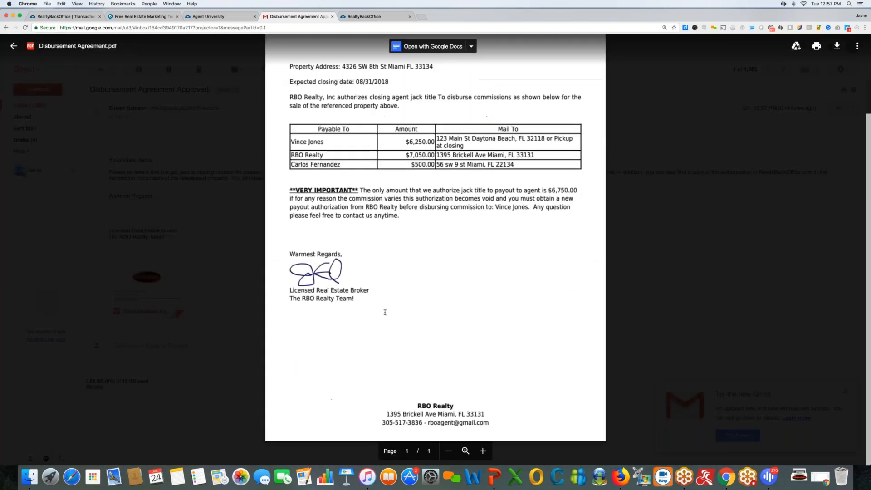
scroll(385, 312, up, 3)
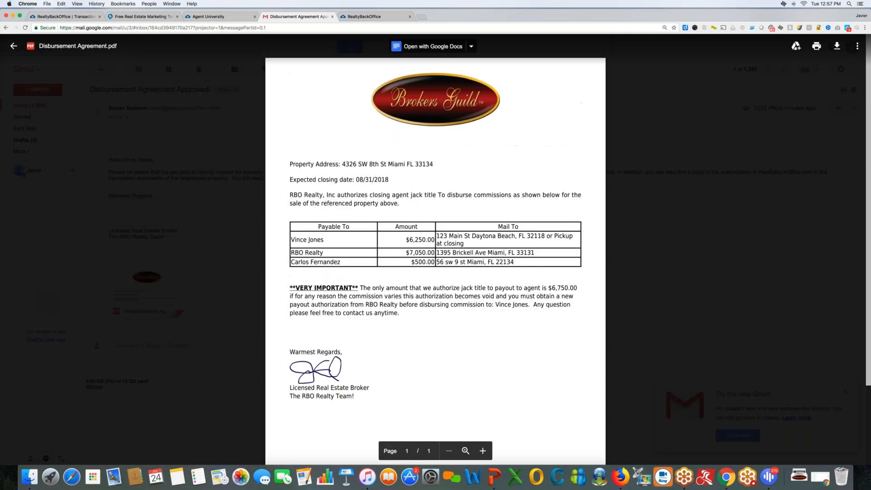
drag(316, 164, 434, 164)
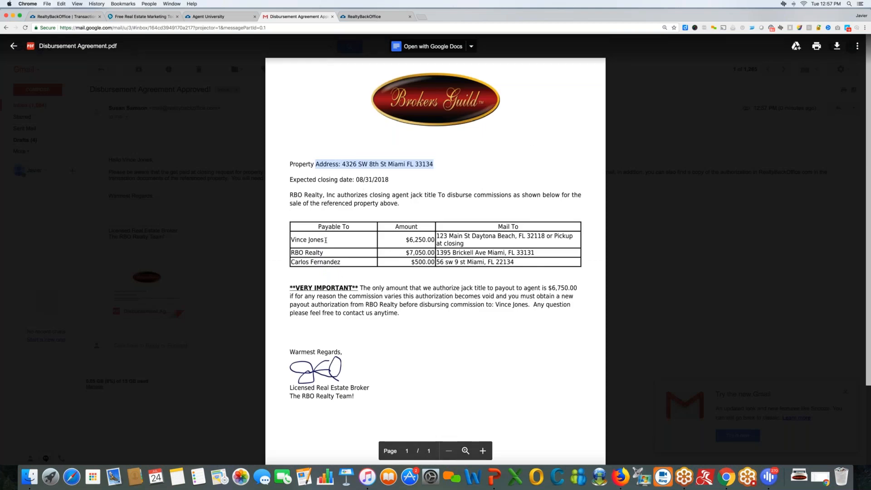
click(296, 240)
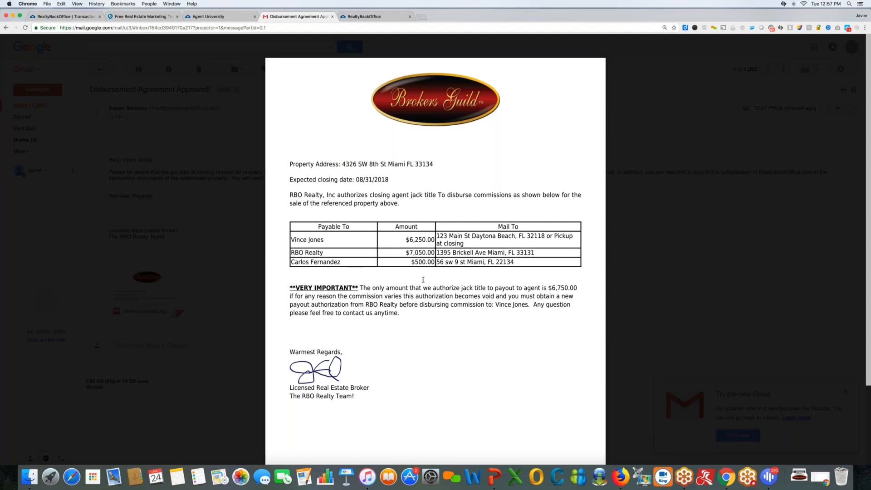
scroll(423, 280, down, 2)
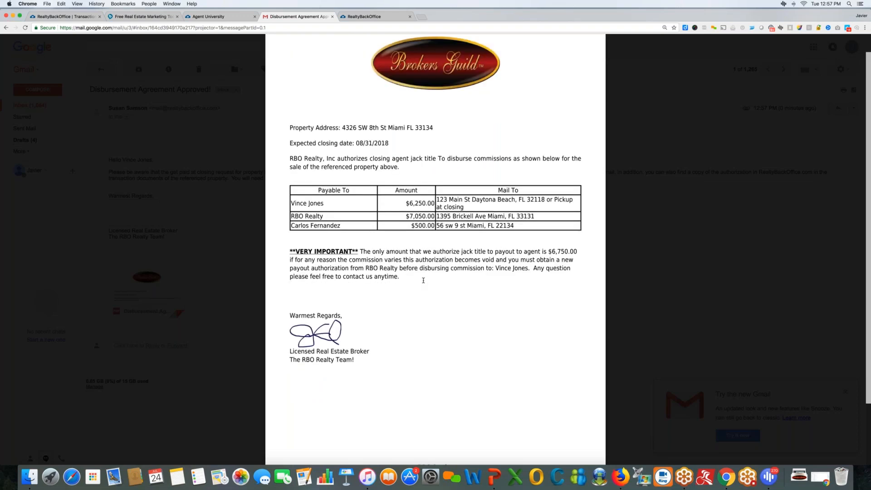
scroll(423, 280, down, 5)
scroll(422, 280, up, 7)
click(648, 100)
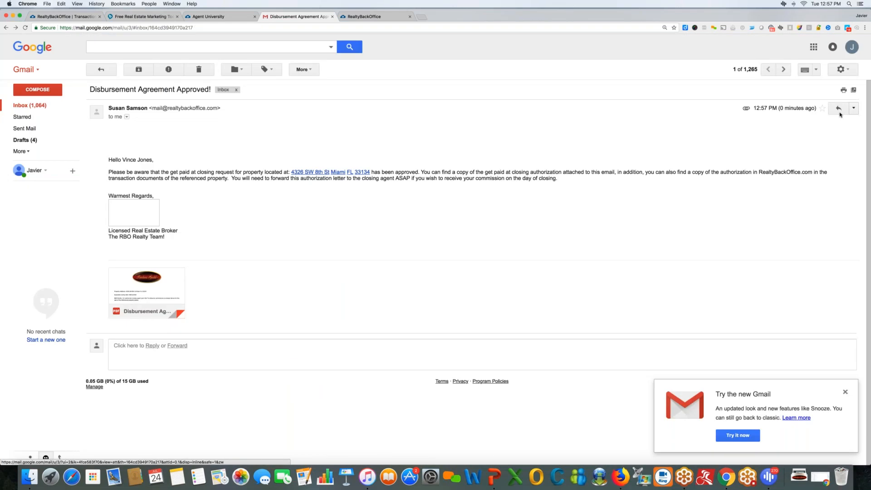
click(853, 108)
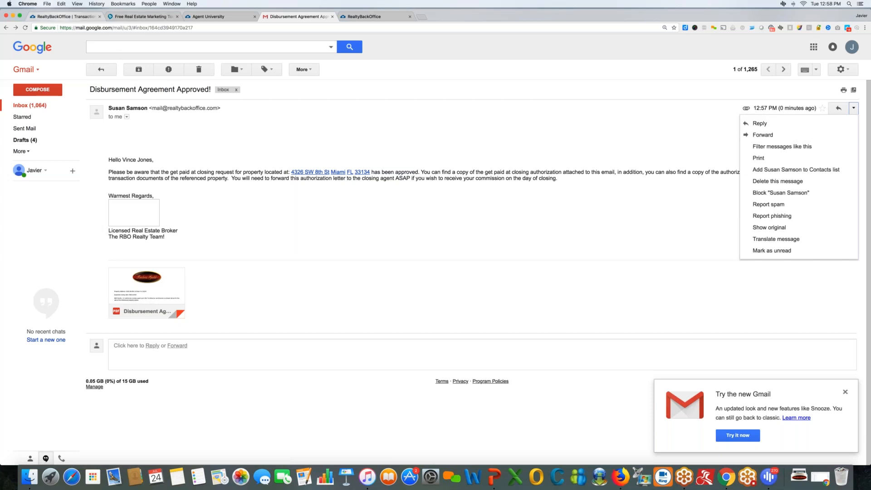
click(65, 16)
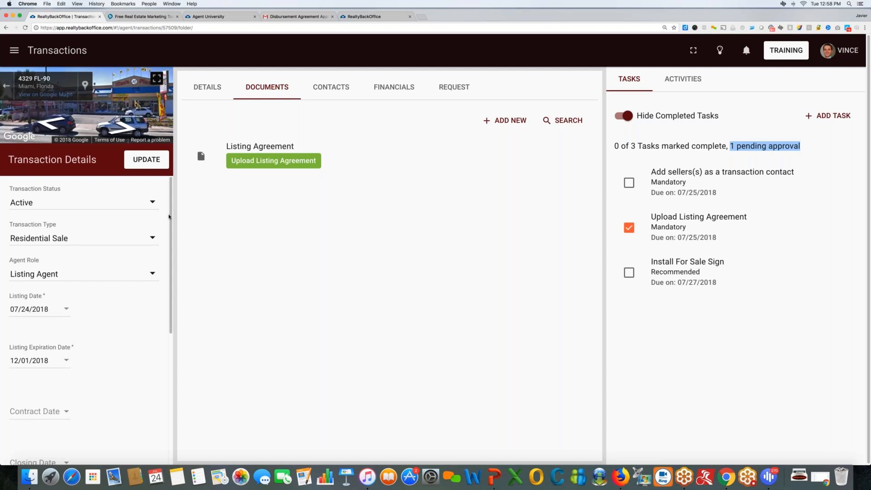
Leave the Transaction Status at Pending and bring up the Activities log.
scroll(166, 296, up, 5)
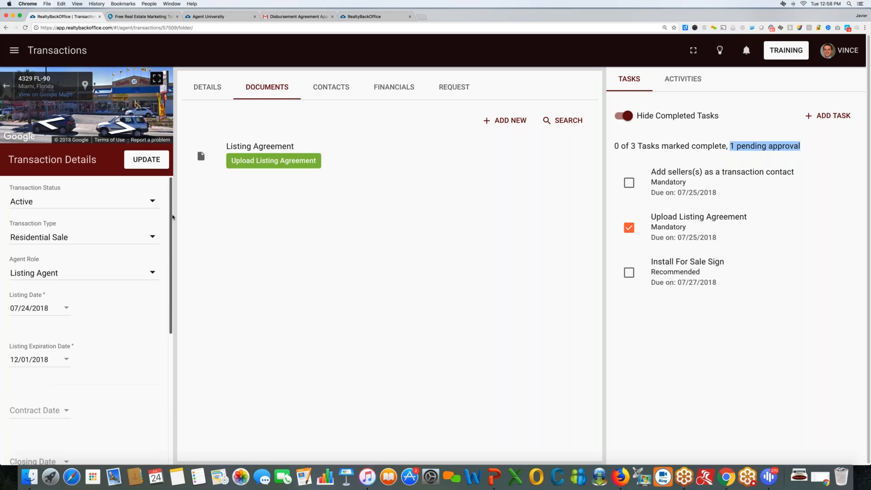
key(ctrl+Right)
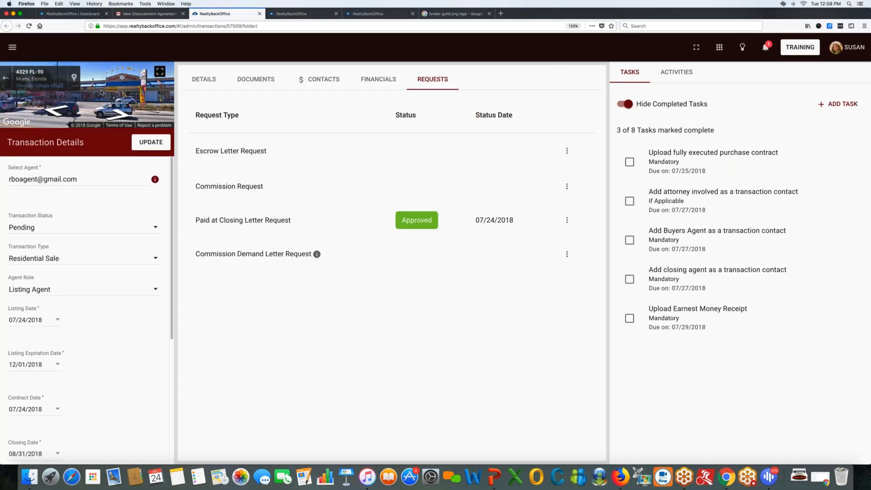
click(13, 48)
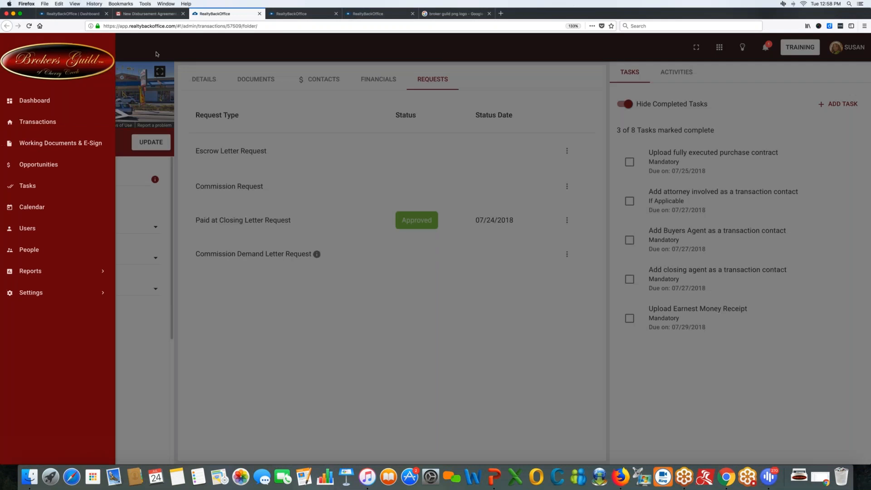
click(156, 54)
click(55, 198)
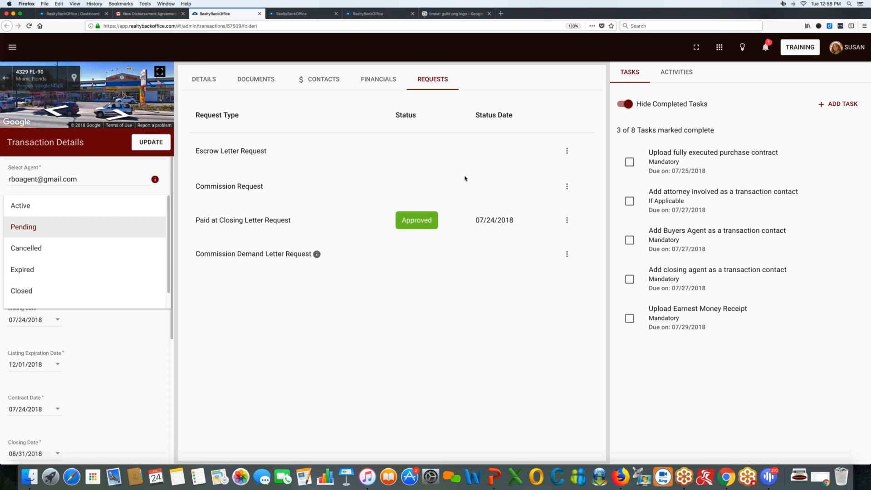
click(547, 82)
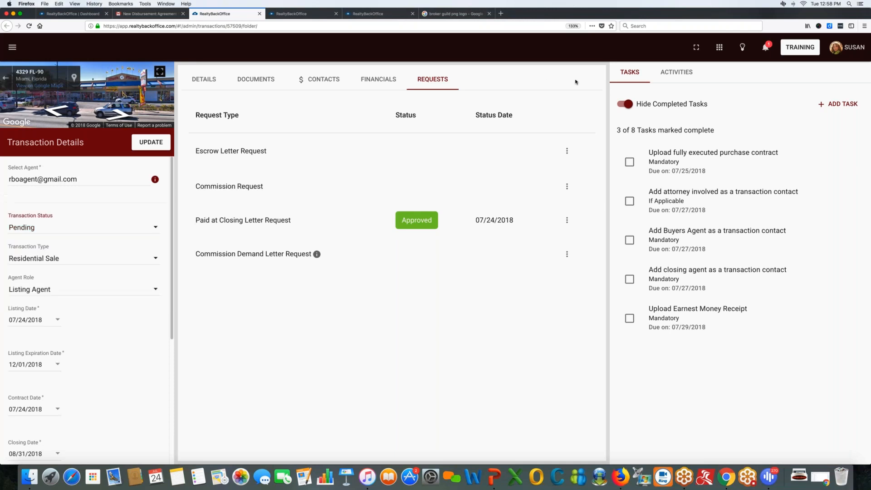
click(671, 73)
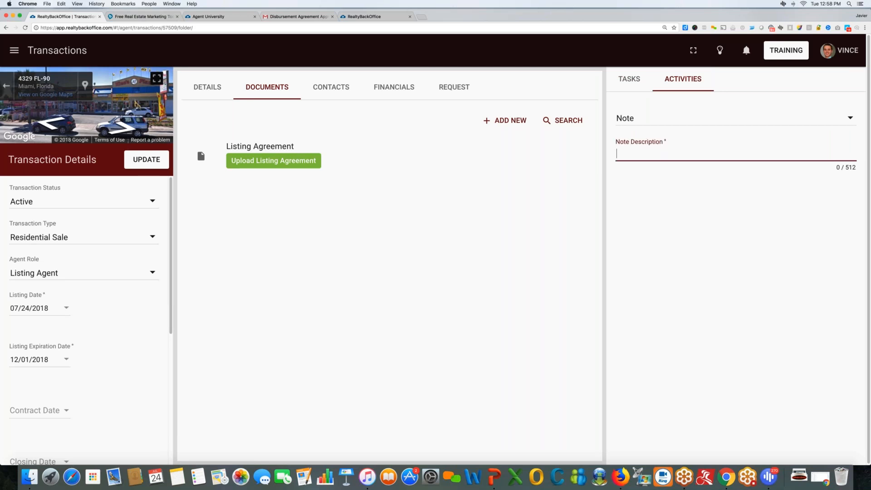
Set the new activity type to Call, leaving its Call Description empty.
click(634, 124)
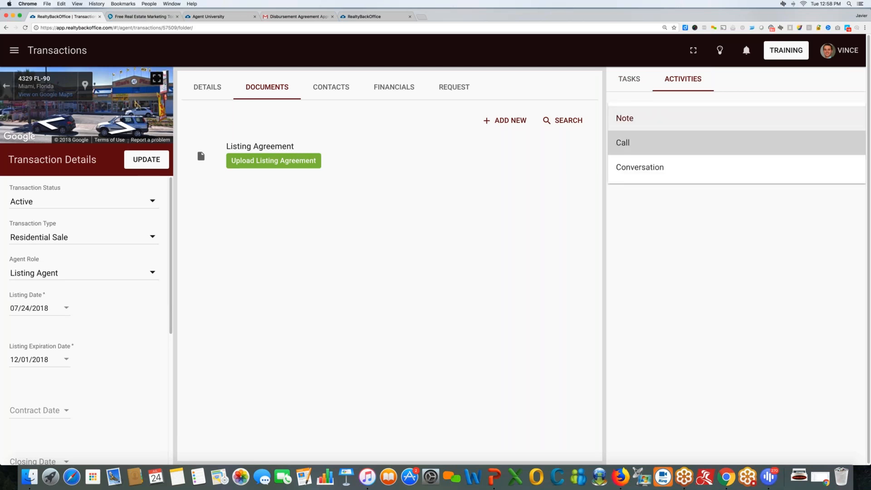
click(633, 143)
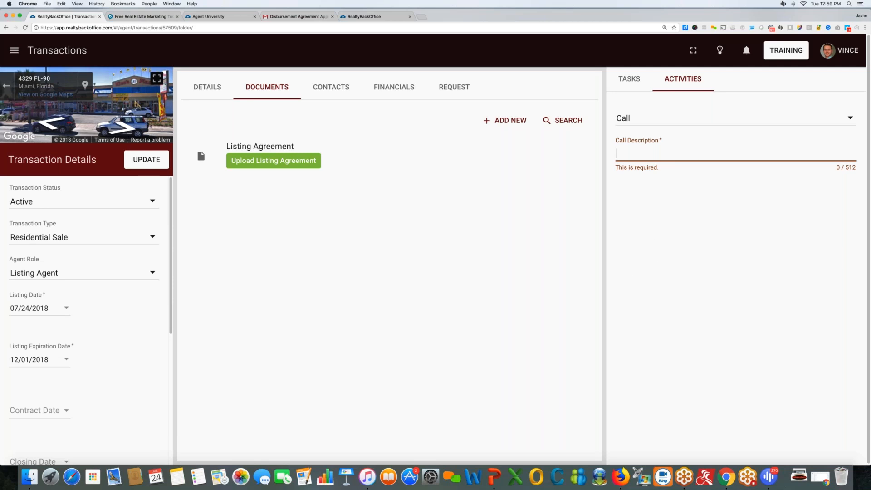
click(635, 118)
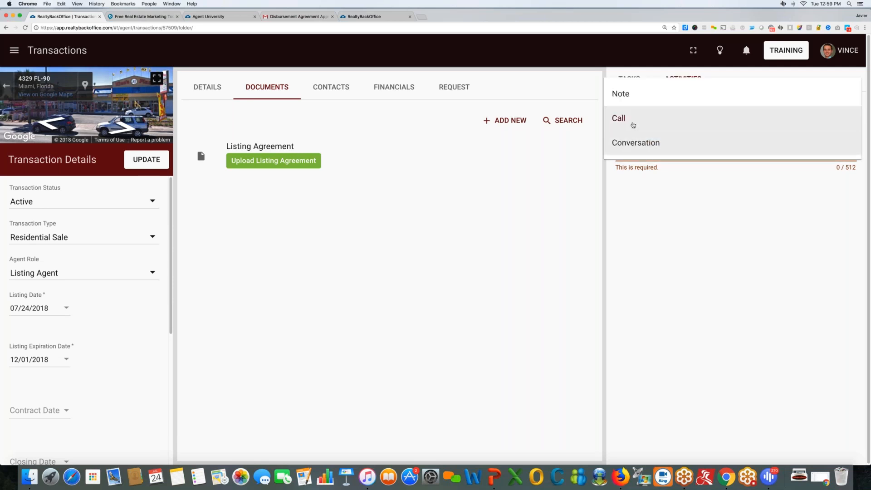
click(687, 220)
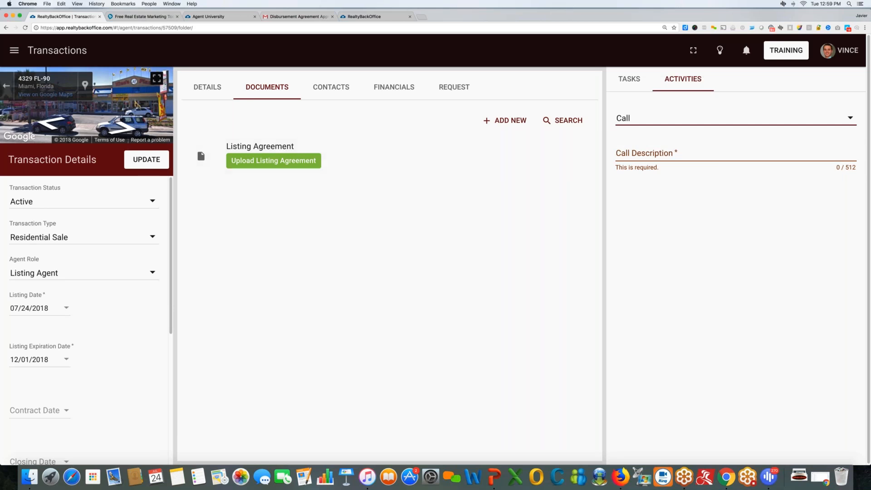
click(209, 87)
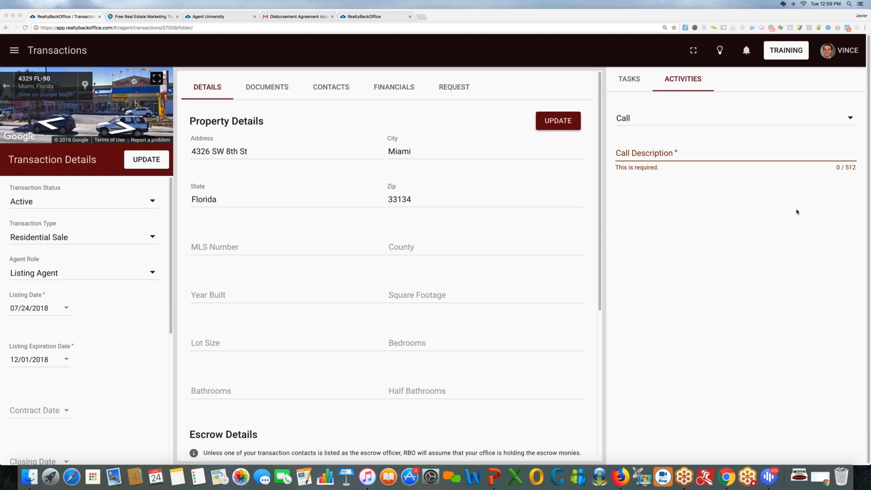
triple_click(637, 82)
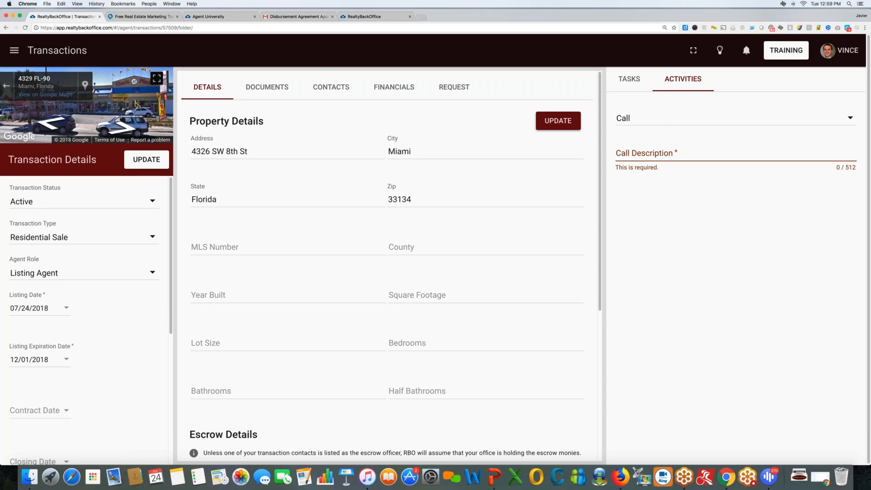
Show completed tasks, check contacts, and reload the transaction page.
click(637, 82)
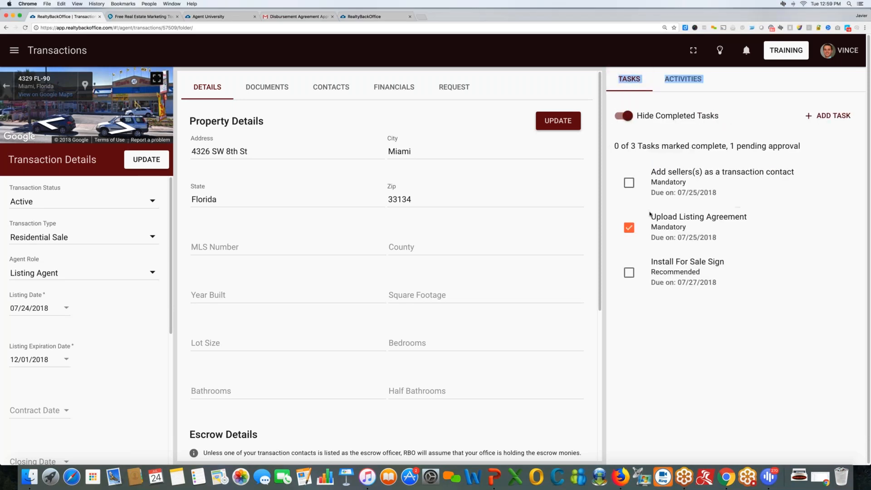
click(618, 115)
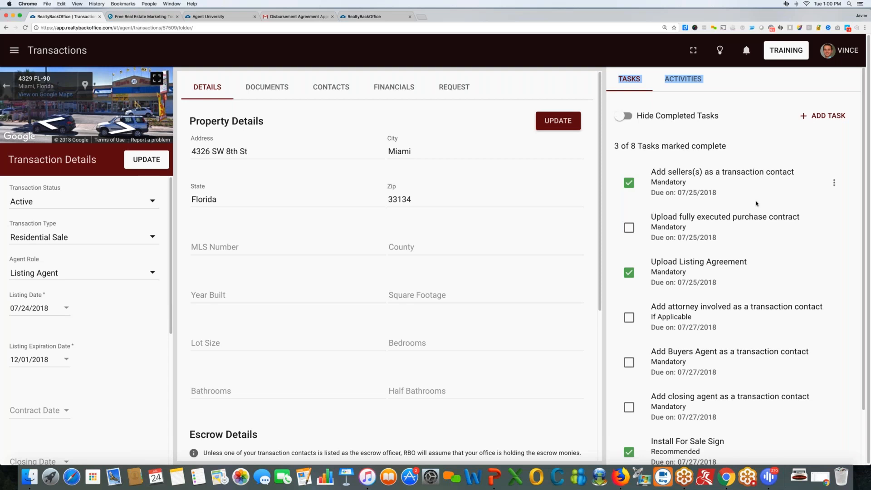
click(331, 87)
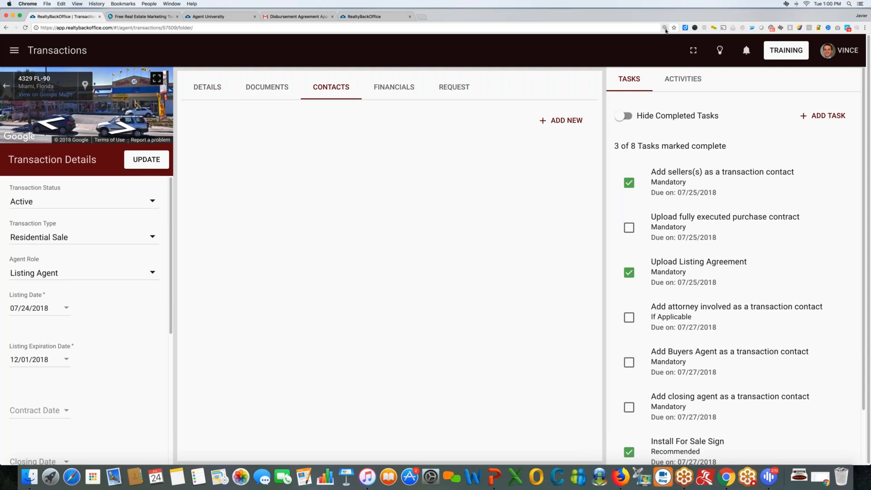
click(626, 28)
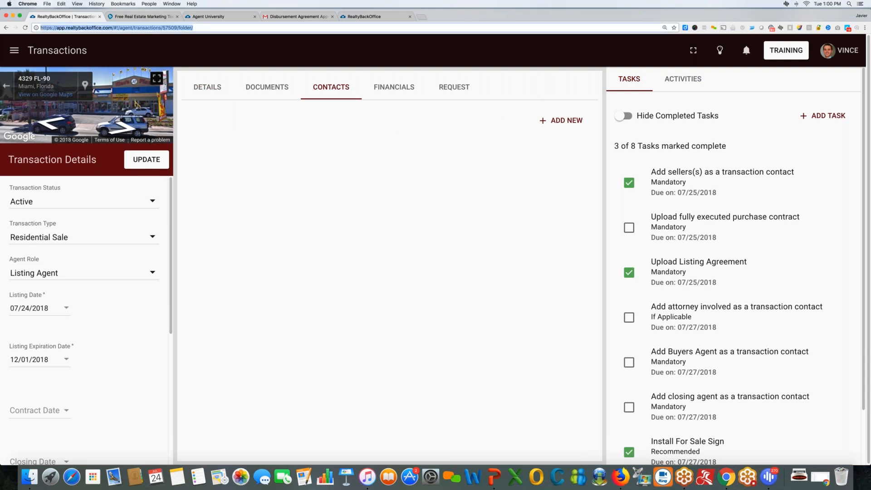
key(Return)
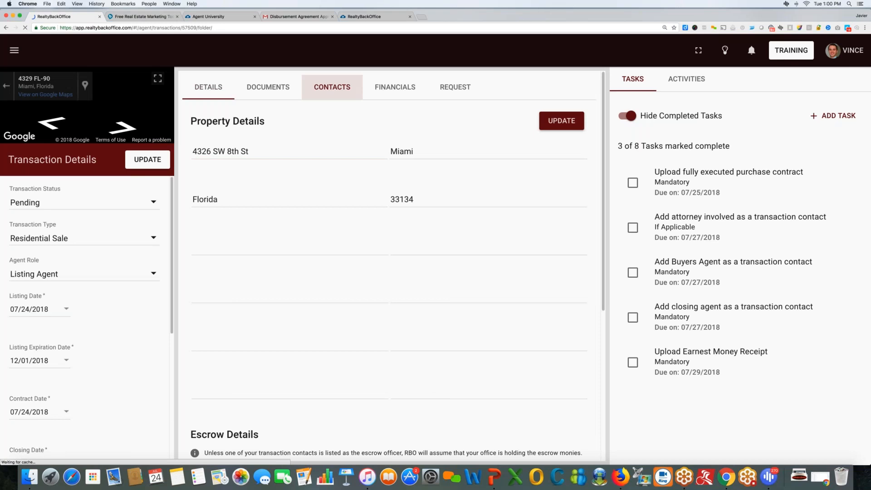
Move from the transaction's contacts to its Financials tab and scroll down to Transaction Expenses.
click(332, 87)
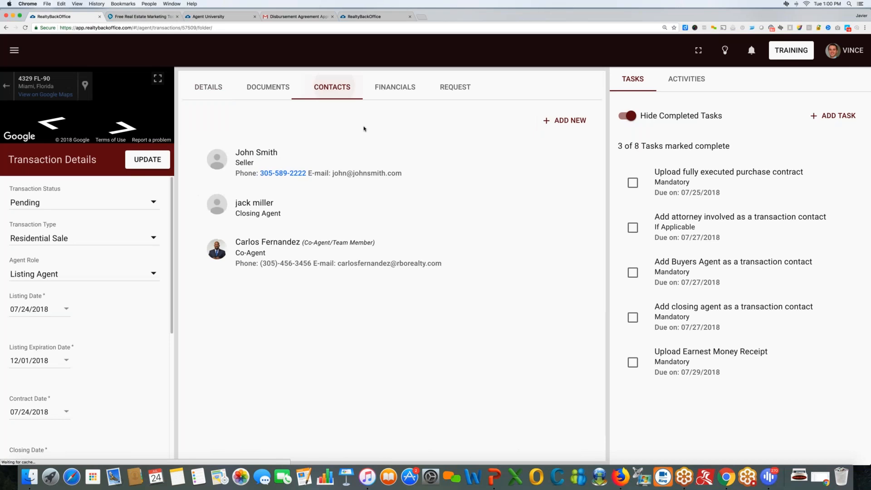
click(801, 208)
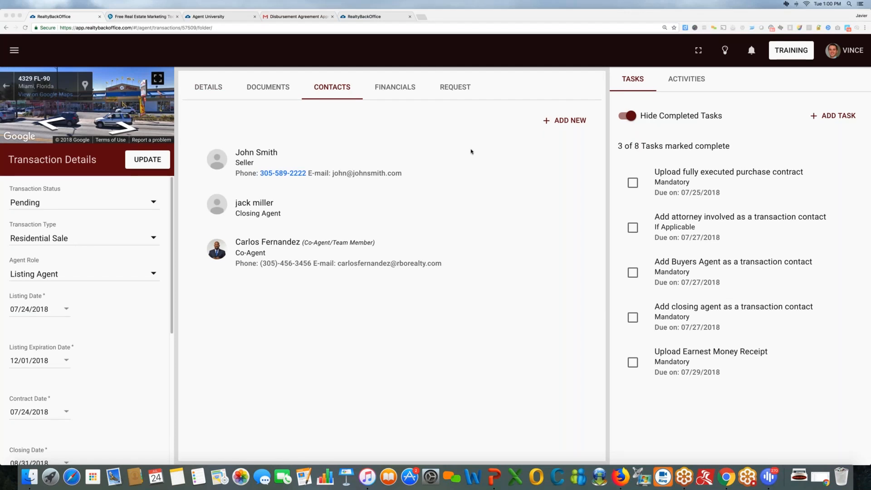
click(398, 88)
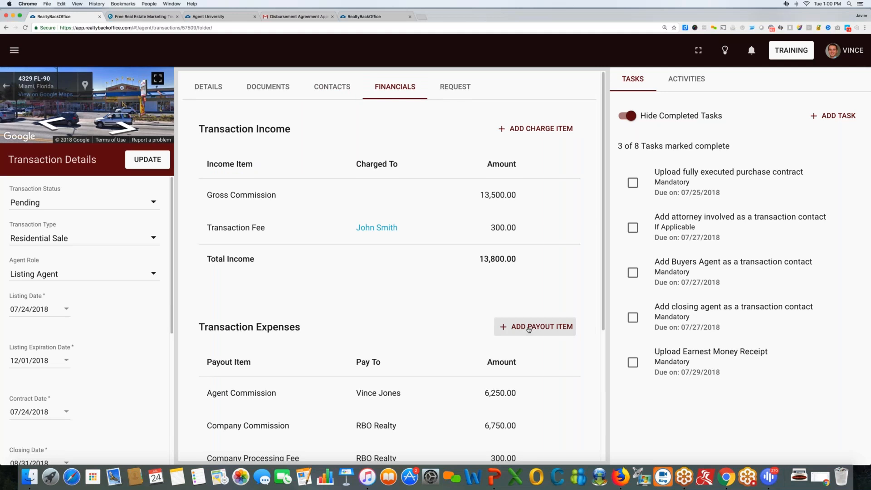
scroll(529, 329, down, 2)
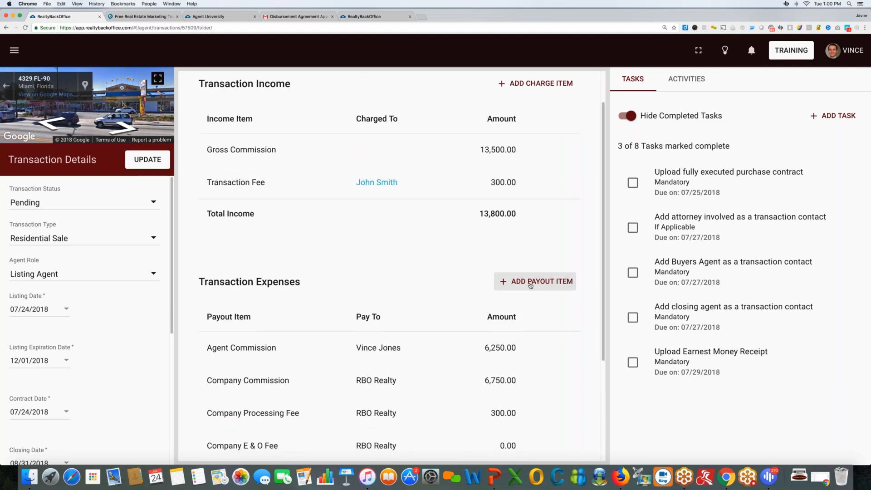
scroll(531, 286, down, 1)
scroll(532, 286, down, 3)
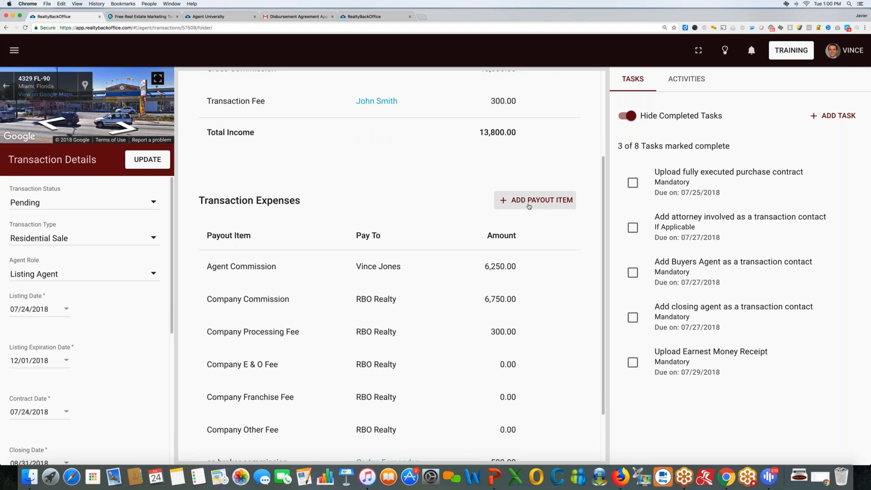
scroll(531, 291, down, 3)
Start a new payout item described as 'Rebate to seller'.
click(536, 132)
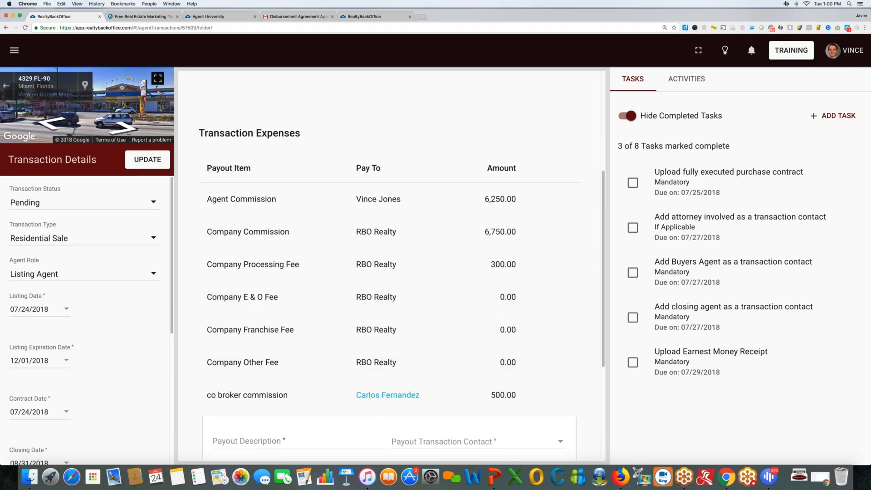
scroll(532, 264, down, 3)
scroll(531, 263, down, 1)
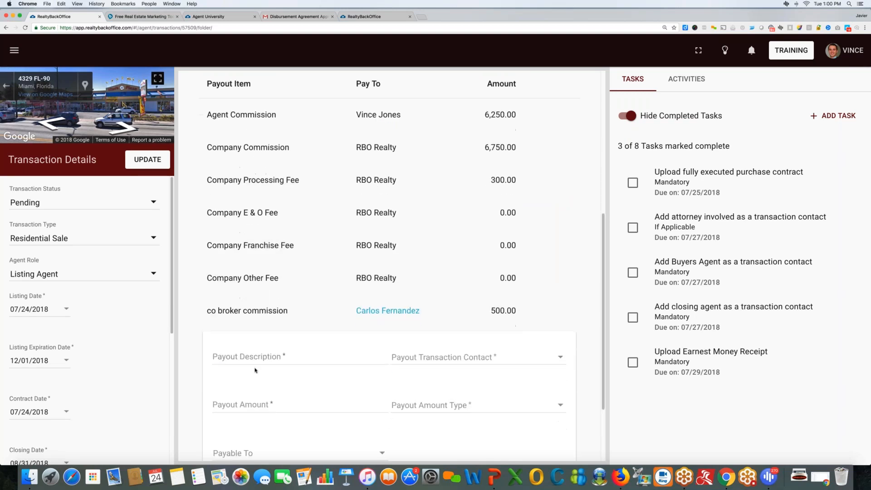
click(255, 362)
text(10000)
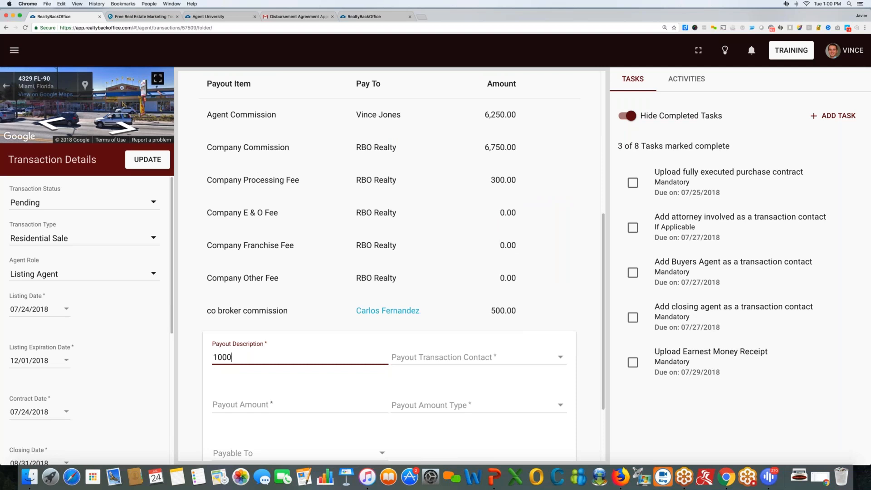
shift+click(218, 357)
drag(239, 357, 211, 357)
text(Rebate to seller)
Choose the seller as the payout contact with a 1,000.00 Flat Fee amount.
click(422, 360)
click(425, 346)
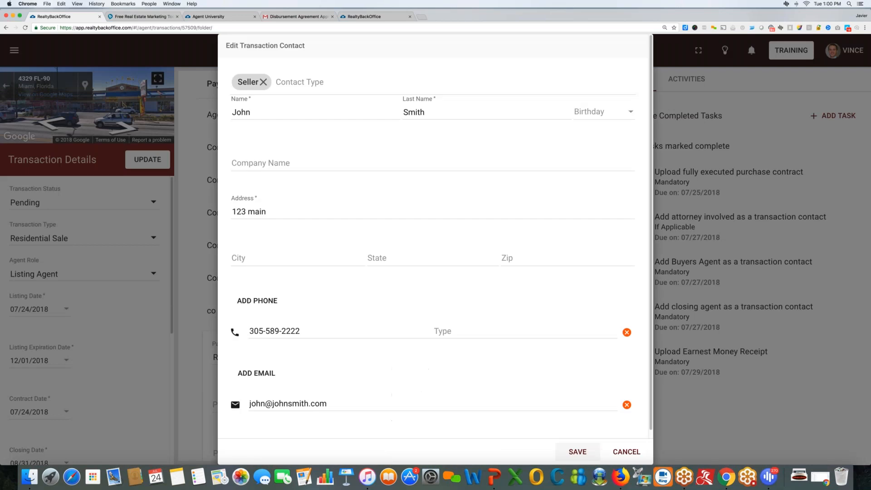
click(578, 451)
click(238, 407)
text(1.00)
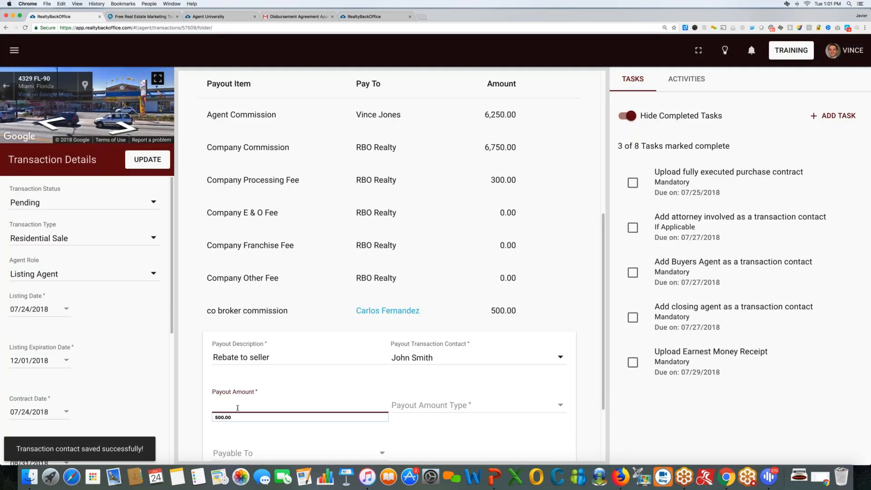
text(000)
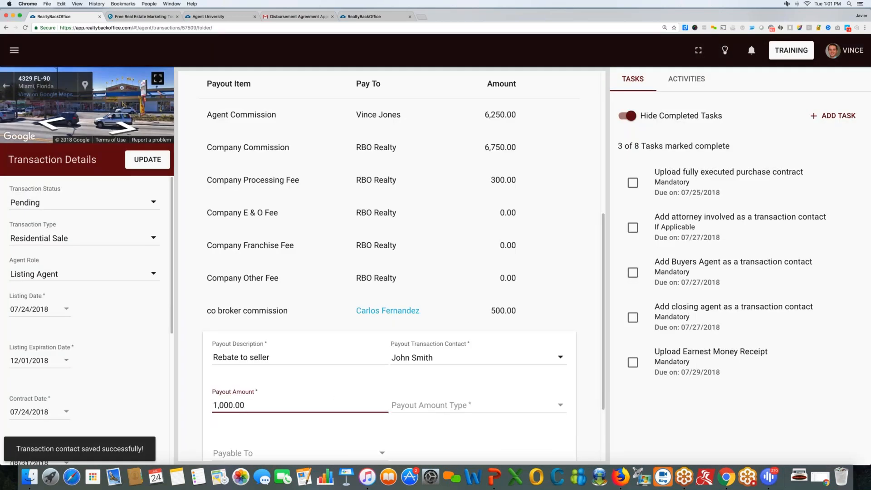
click(432, 407)
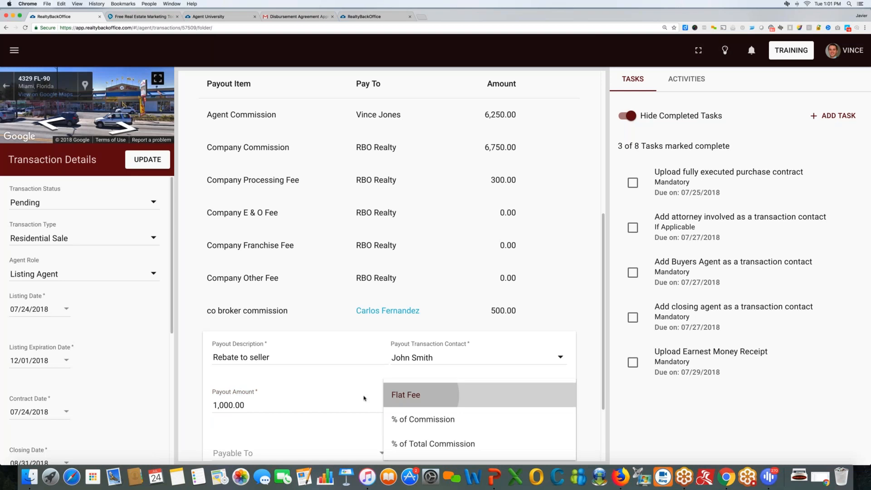
scroll(284, 383, down, 3)
Set Pay To to Selected Payee, save the payout, then view the transaction's requests.
click(257, 361)
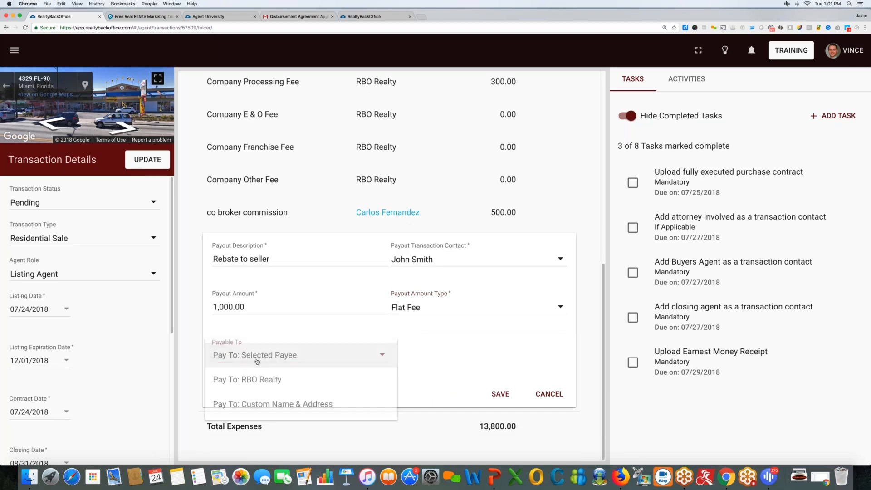
click(257, 361)
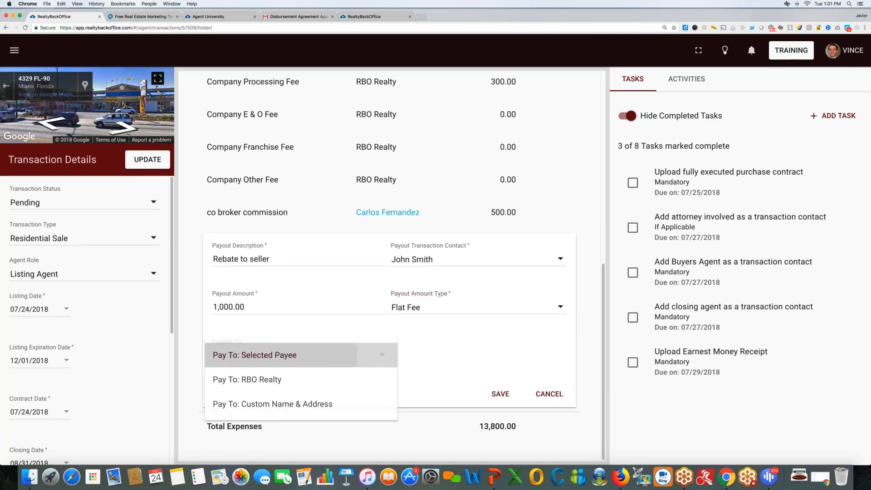
click(513, 394)
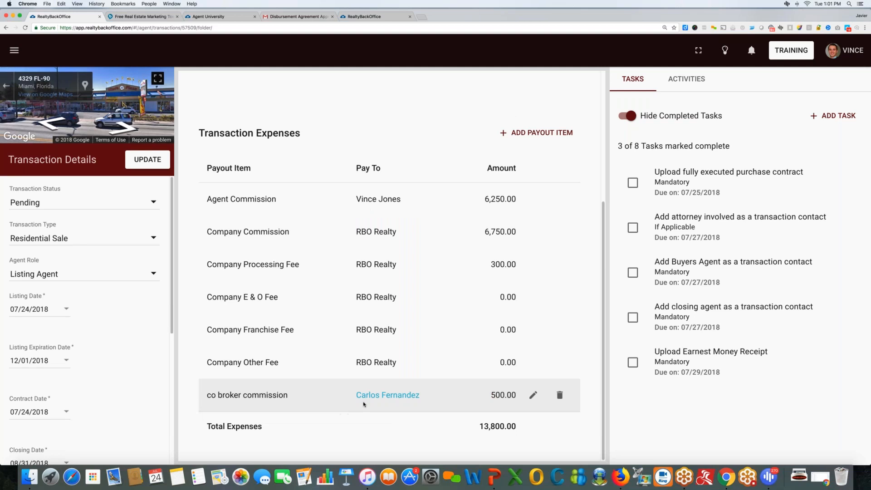
scroll(365, 403, up, 5)
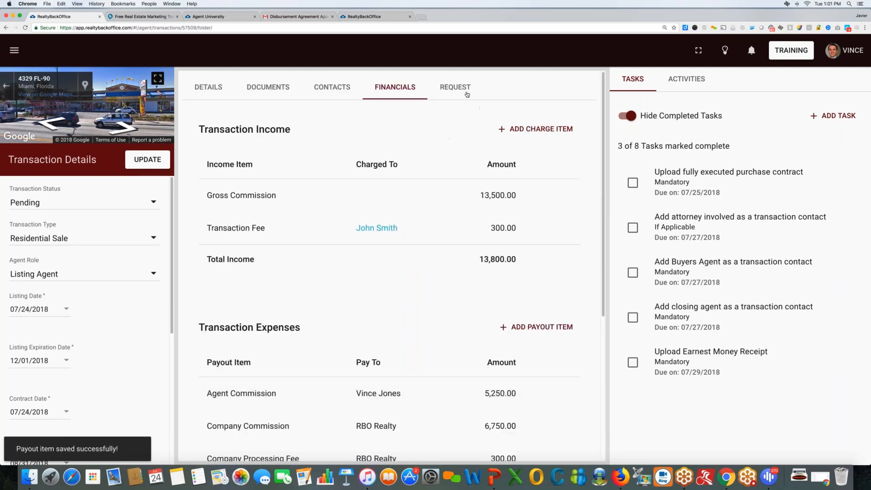
click(467, 93)
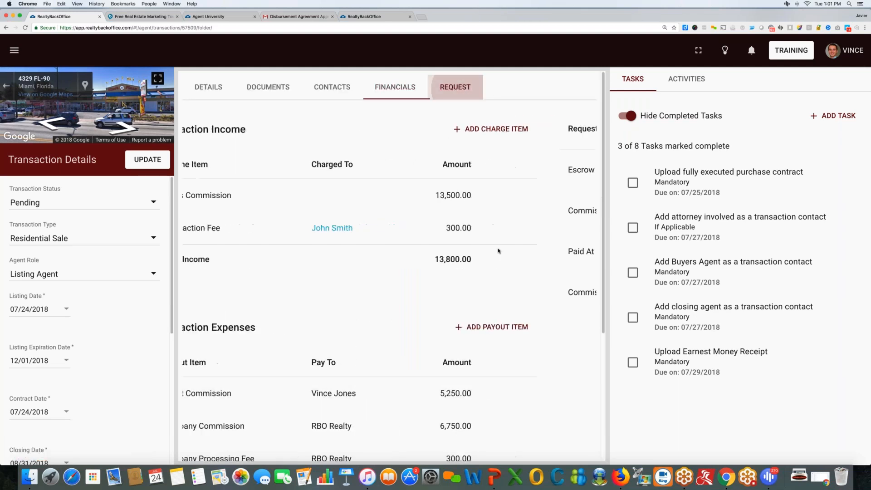
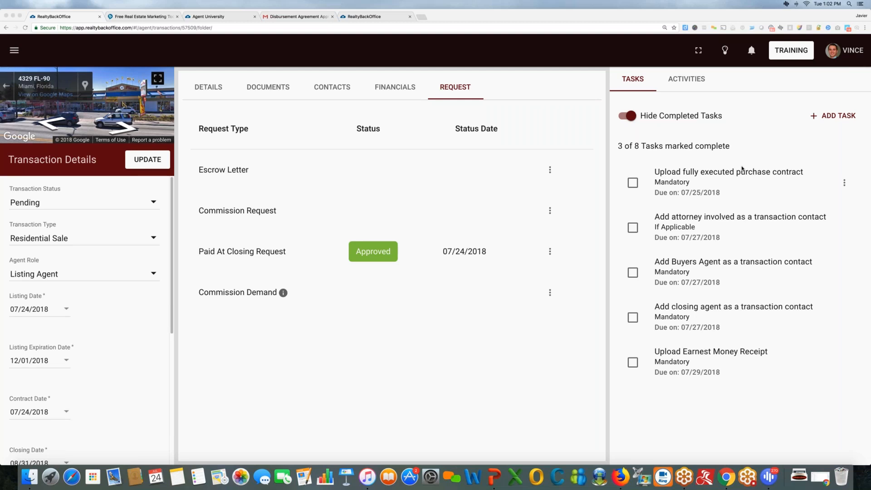
Open the main navigation sidebar over the transaction's Paid At Closing Request page.
scroll(306, 157, down, 1)
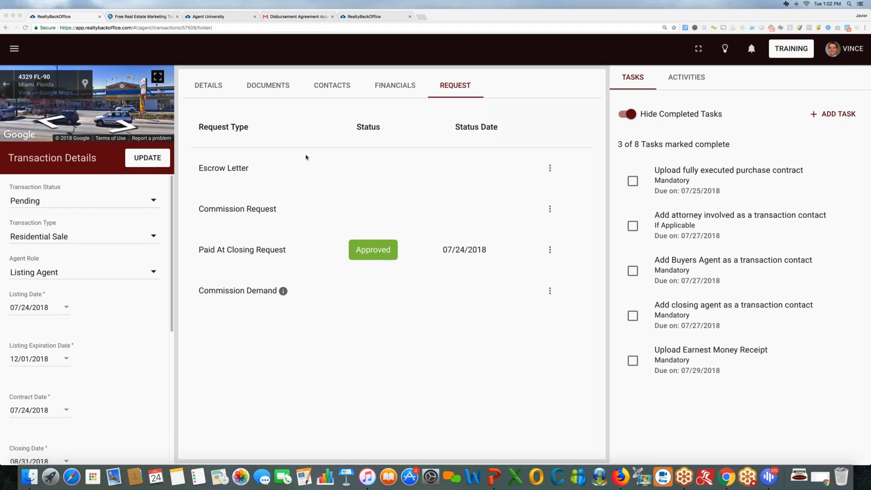
scroll(13, 52, up, 1)
click(13, 52)
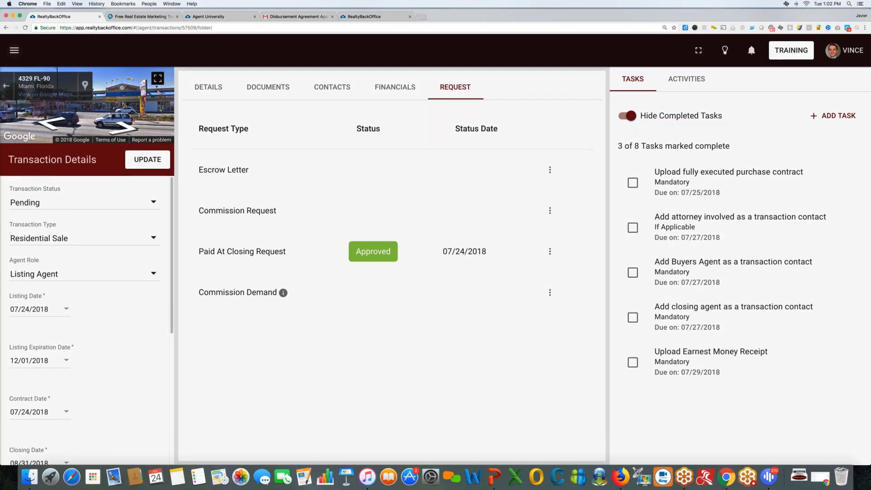
click(14, 51)
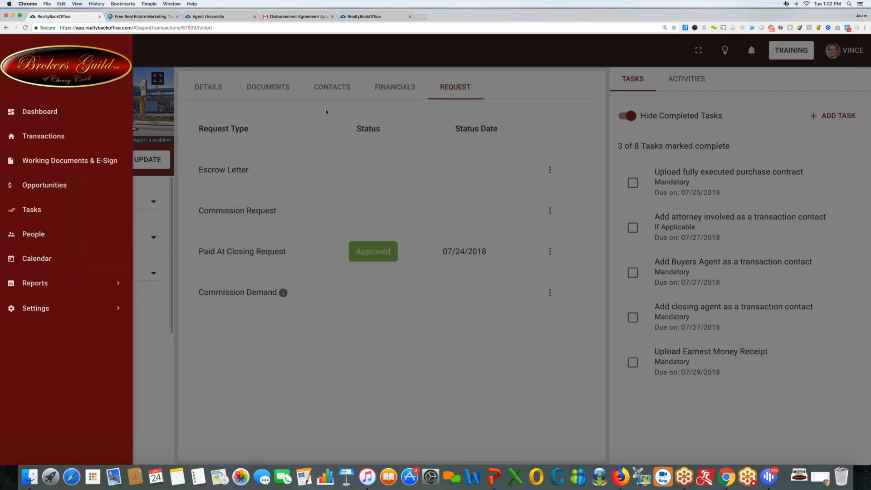
Expand Reports, then Stats Reports, and open the Sales Volume report.
click(55, 283)
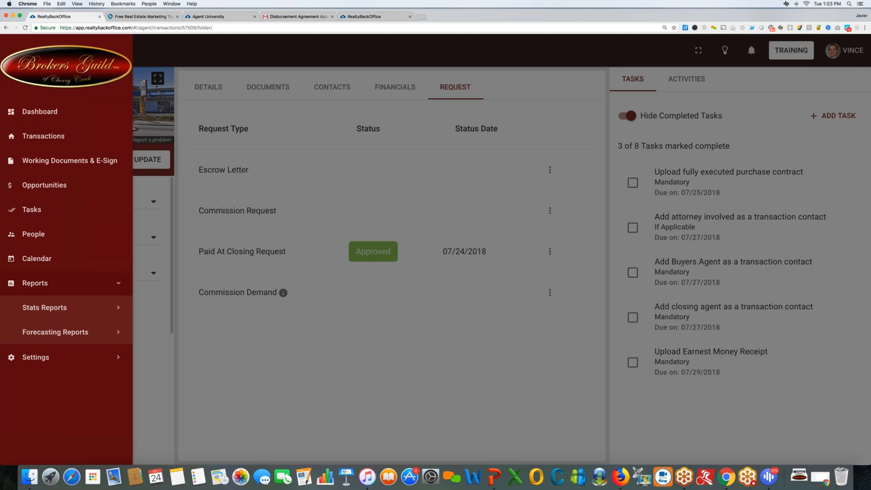
click(749, 58)
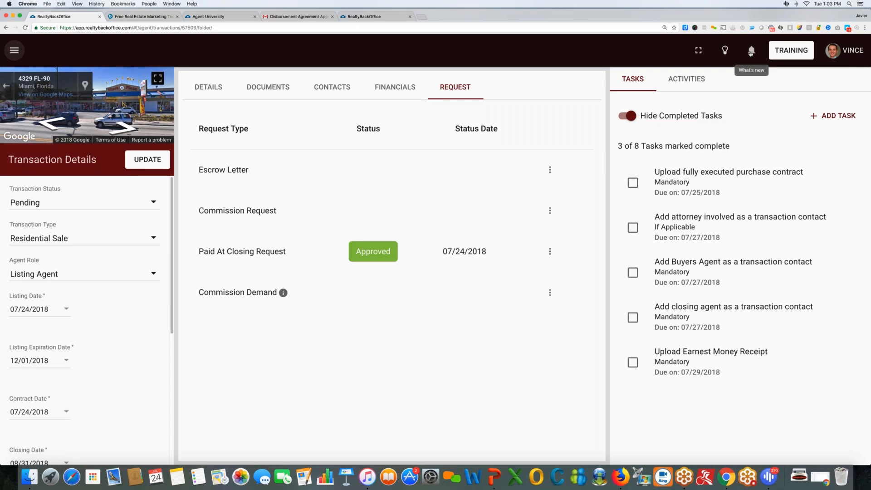
click(15, 49)
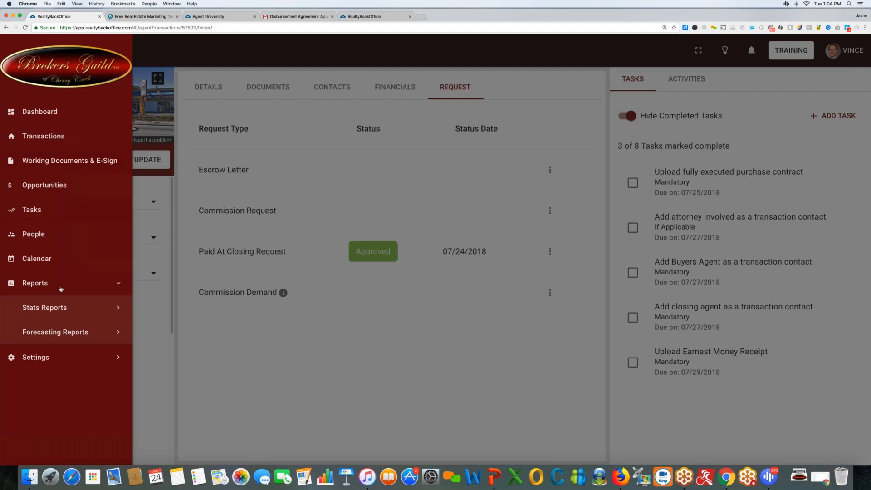
click(104, 309)
click(69, 343)
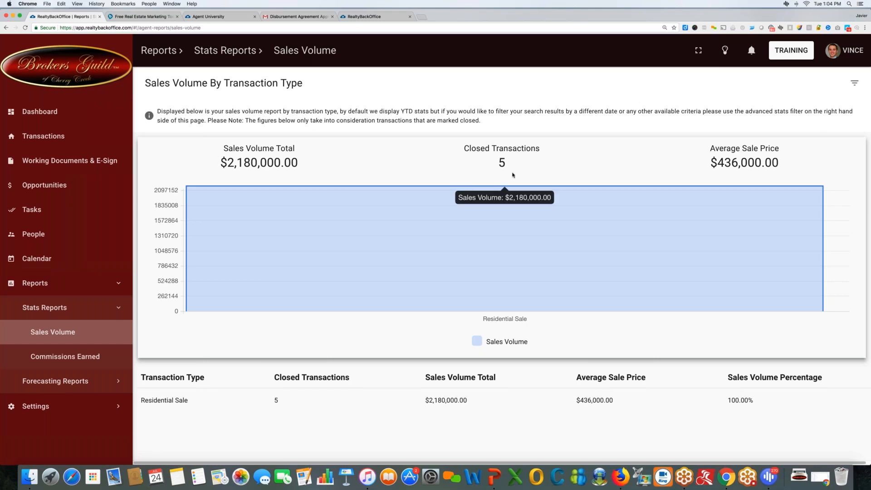
Highlight the report's figures: 5 closed transactions, $2,180,000.00 total, $436,000.00 average.
double_click(501, 163)
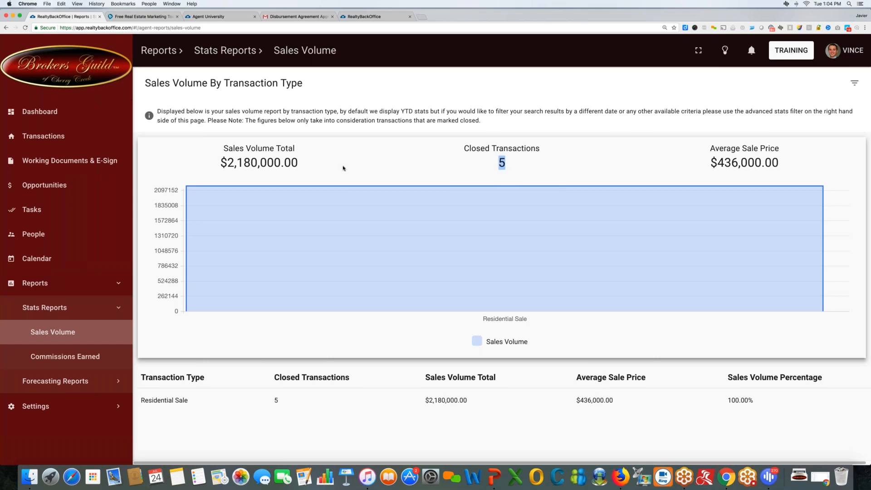
drag(299, 165, 233, 159)
click(479, 165)
double_click(283, 163)
double_click(501, 163)
drag(717, 163, 780, 163)
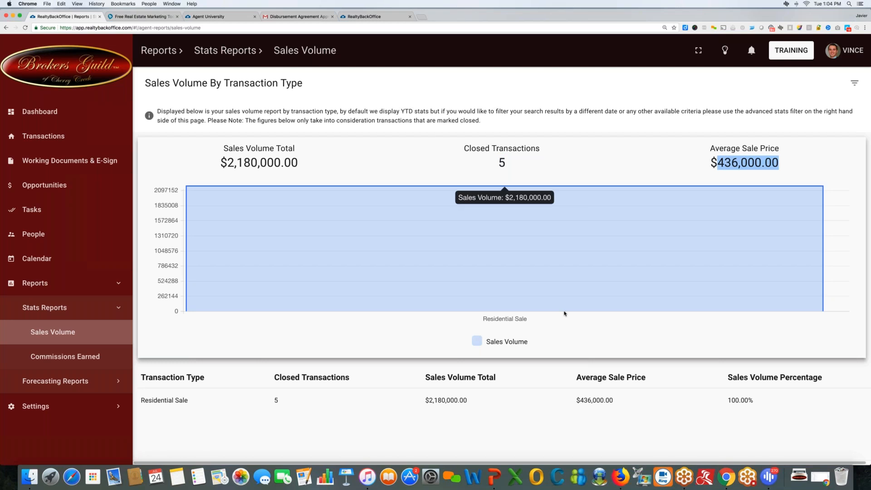
scroll(406, 413, down, 1)
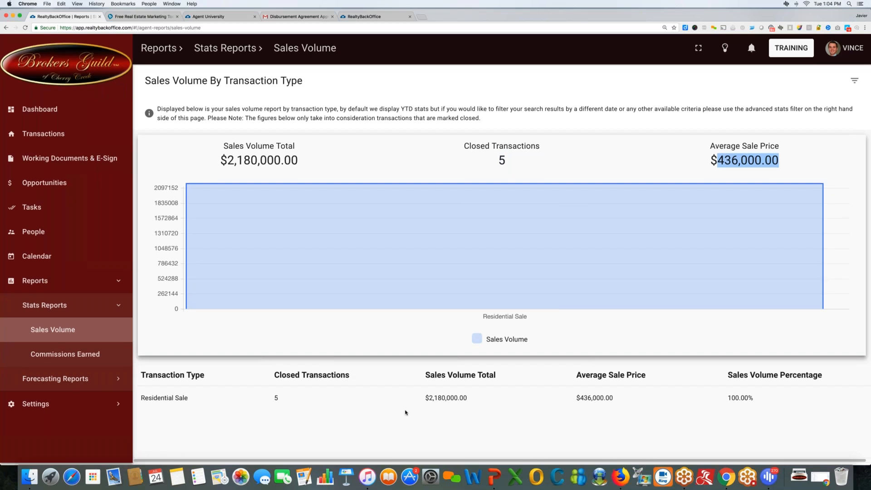
scroll(406, 413, up, 1)
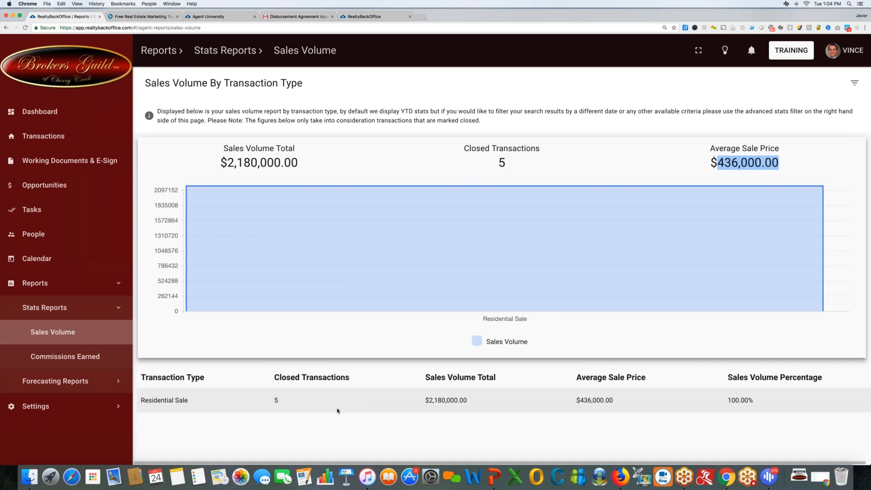
click(256, 401)
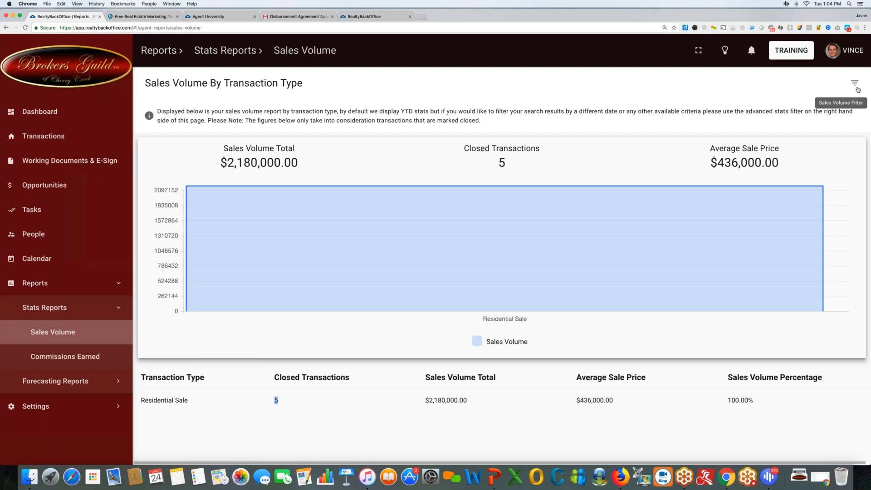
Open the Transactions Filter, showing Closing Date From 01/01/2018.
click(864, 166)
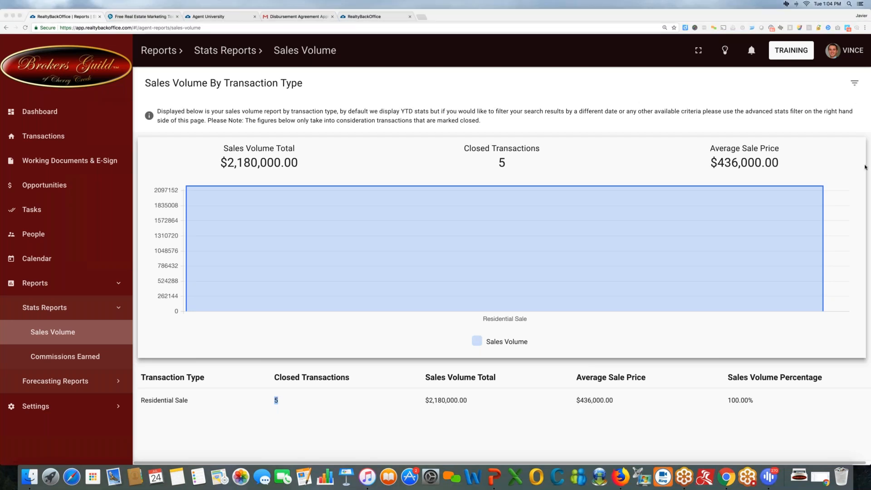
click(760, 164)
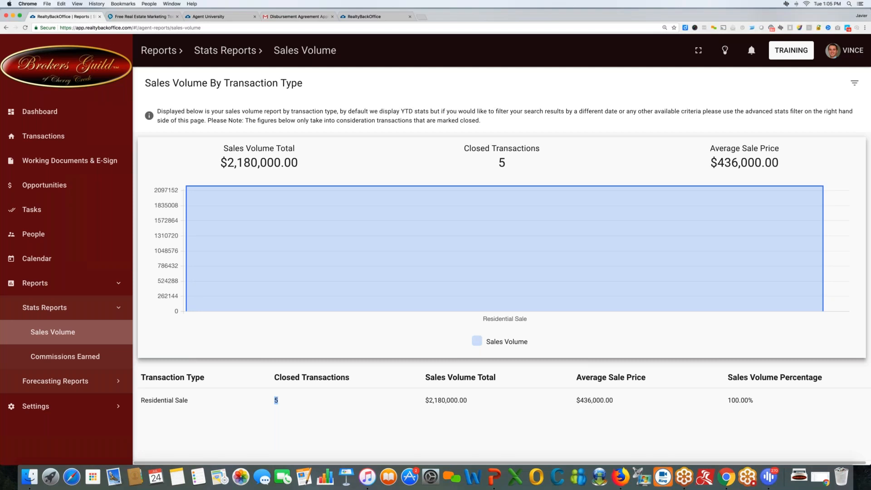
click(855, 83)
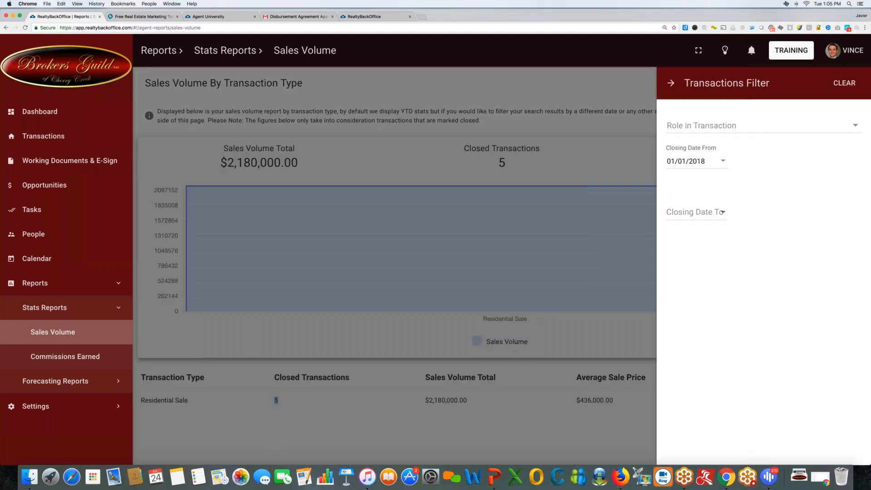
Review the Role in Transaction choices, close the filter, and switch to Commissions Earned.
click(716, 129)
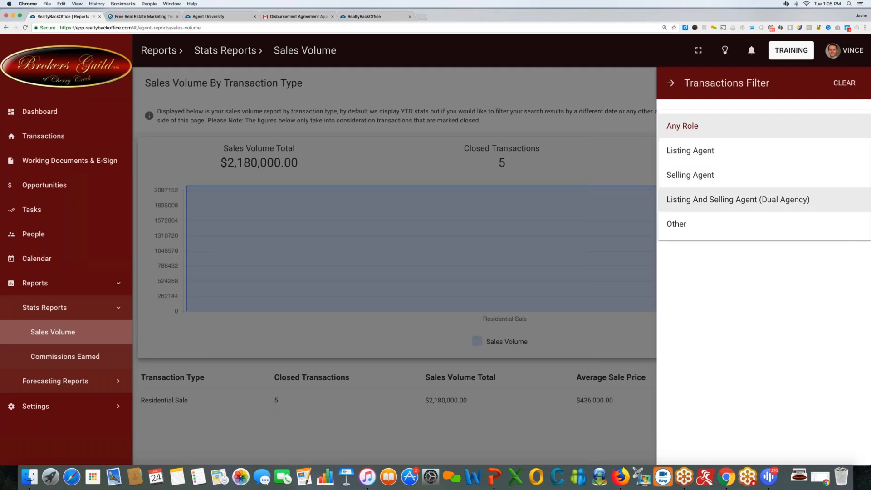
click(675, 86)
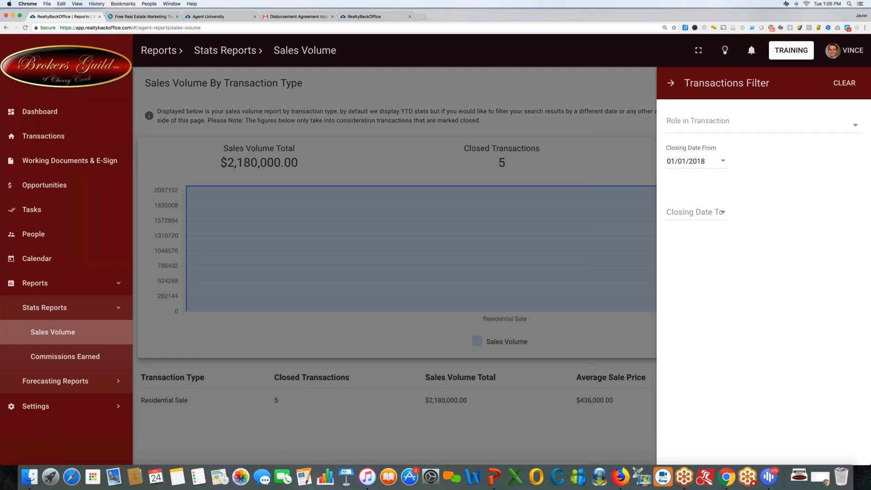
click(675, 86)
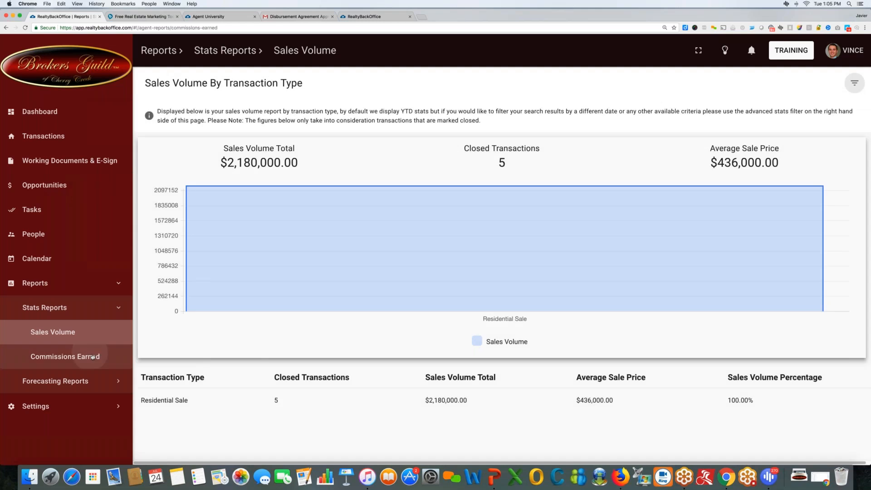
click(65, 357)
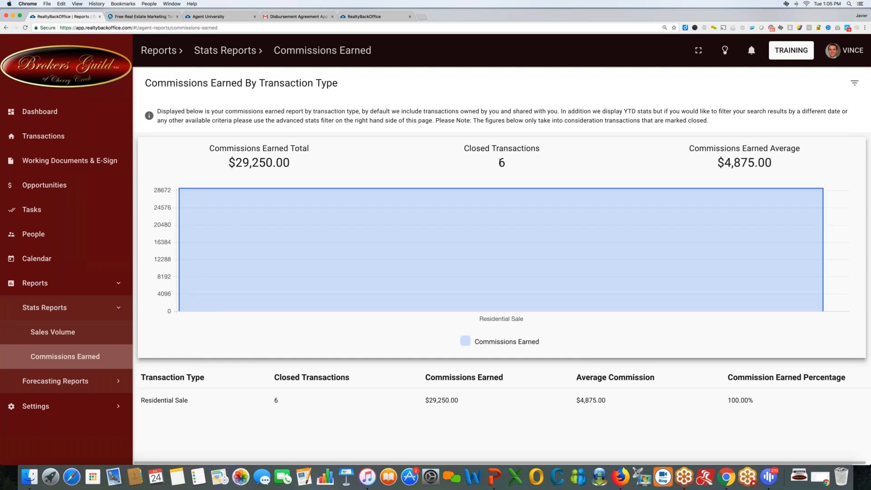
Highlight the Commissions Earned figures: 6 transactions, $29,250.00 total, $4,875.00 average.
double_click(502, 163)
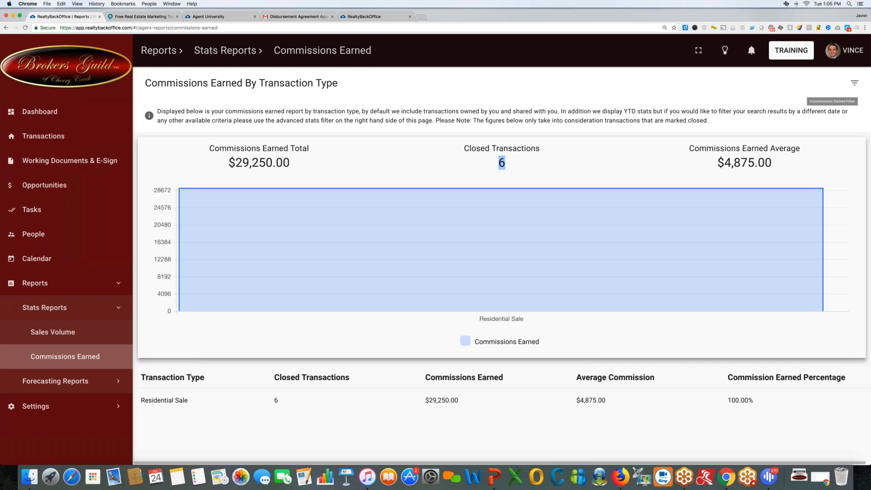
click(503, 164)
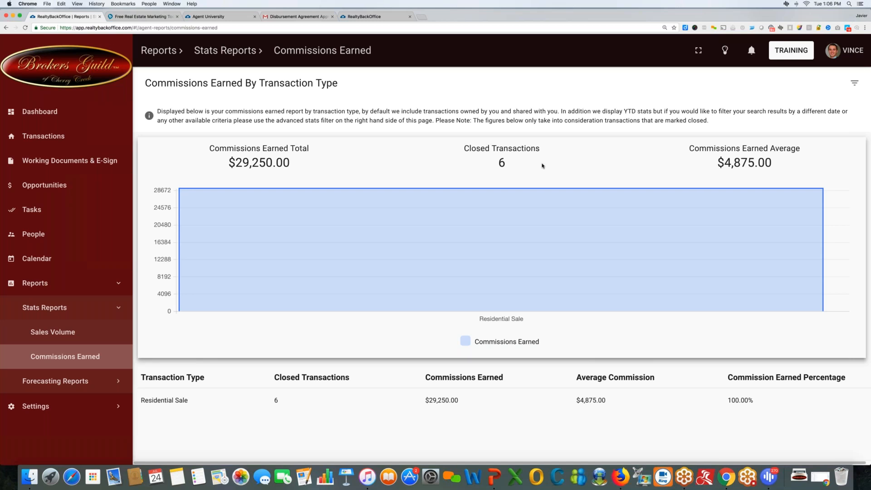
double_click(514, 165)
double_click(262, 163)
double_click(748, 163)
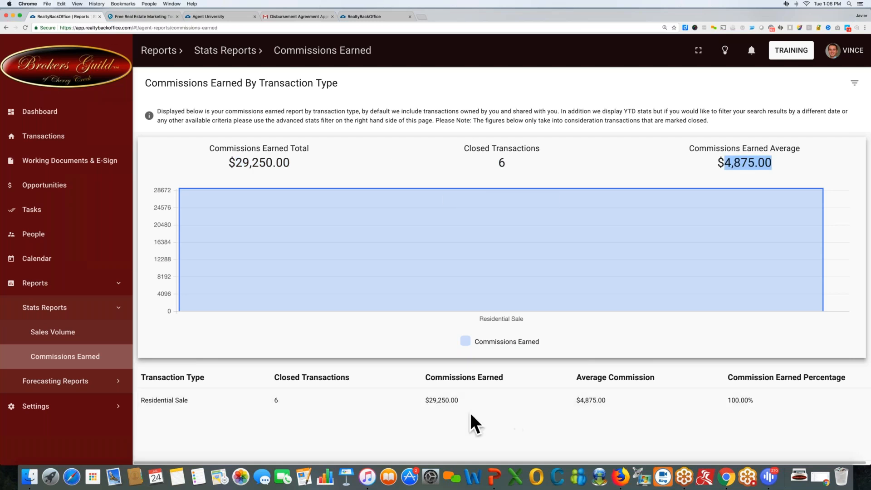
Open and close the transactions filter, then expand Forecasting Reports in the sidebar.
click(855, 83)
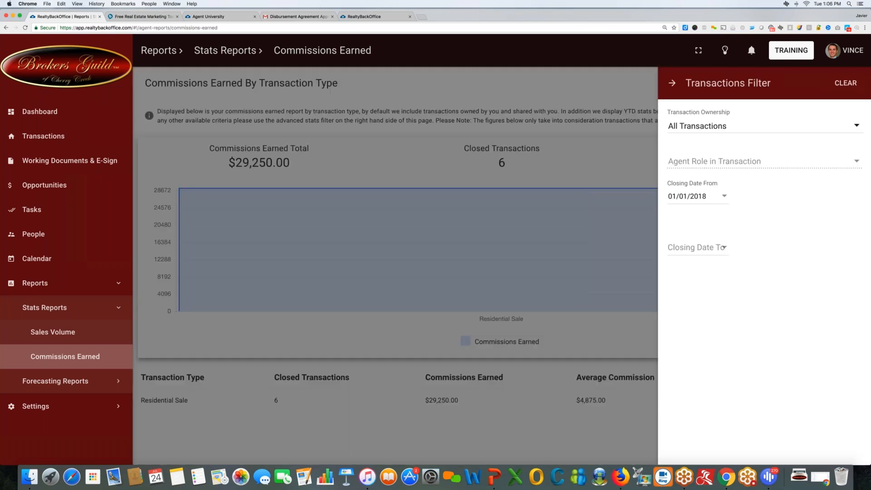
click(671, 83)
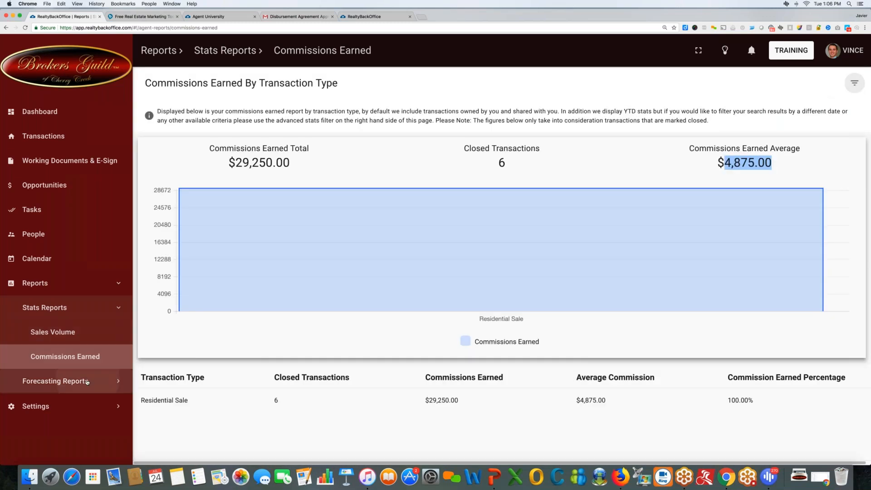
click(56, 381)
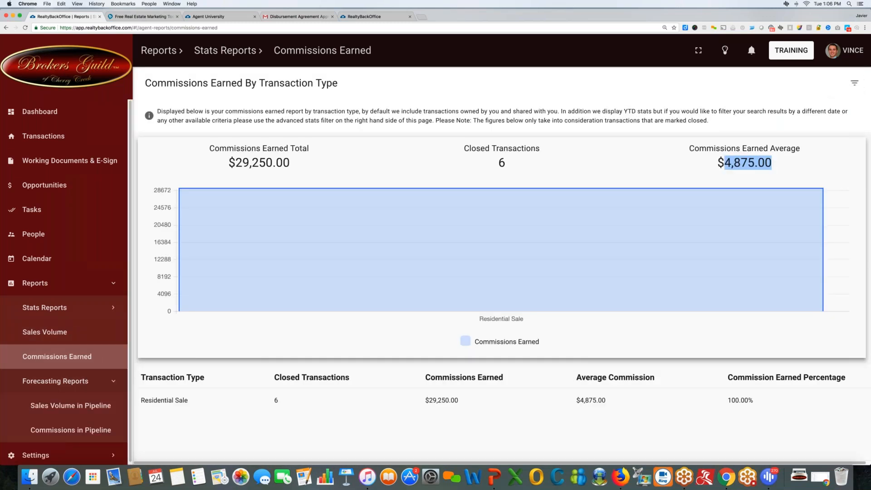
Open Sales Volume in Pipeline, highlight its total and average, then open Commissions in Pipeline.
click(87, 357)
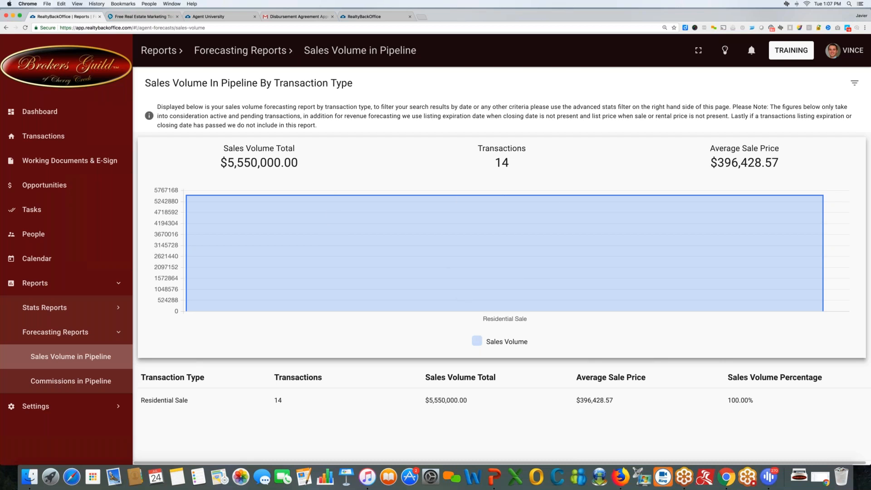
drag(224, 160, 298, 162)
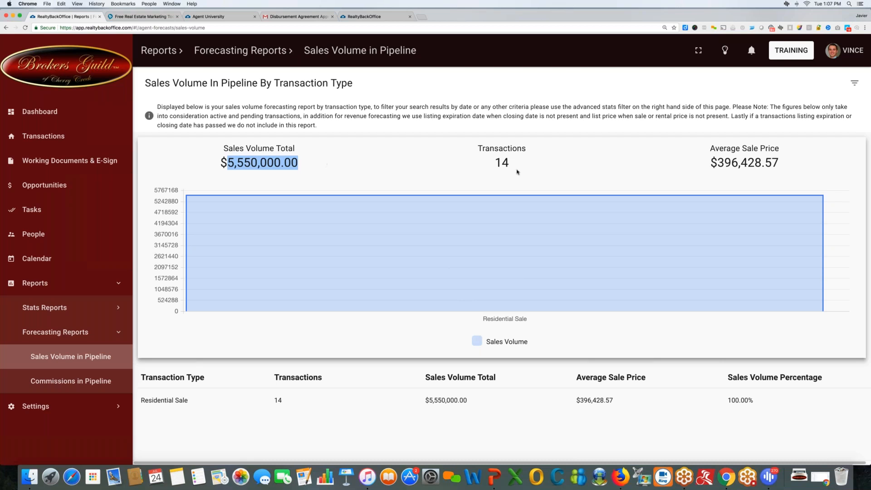
drag(710, 163, 779, 163)
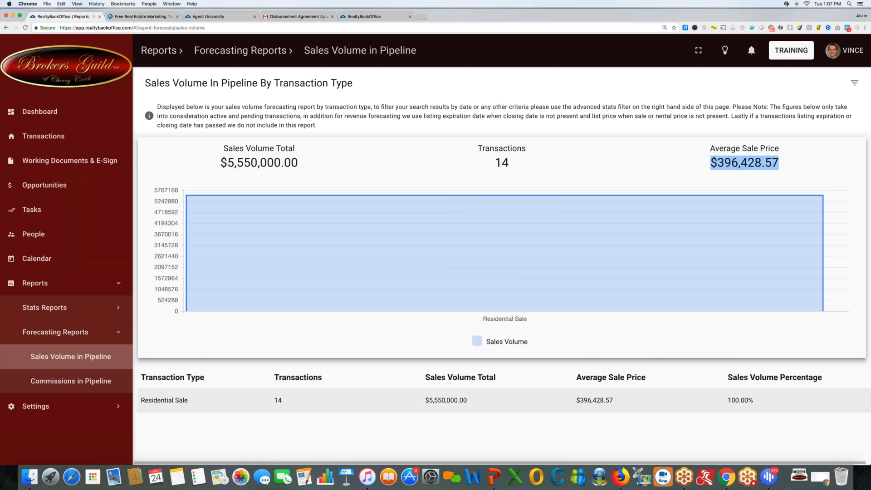
click(87, 381)
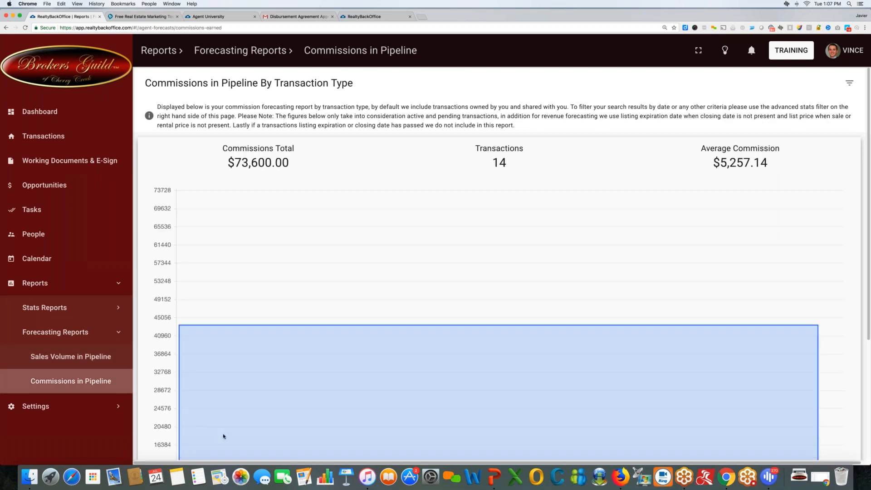
Highlight the pipeline figures: 14 transactions, $73,600.00 total, $5,257.14 average commission.
drag(485, 161, 511, 163)
drag(236, 162, 324, 162)
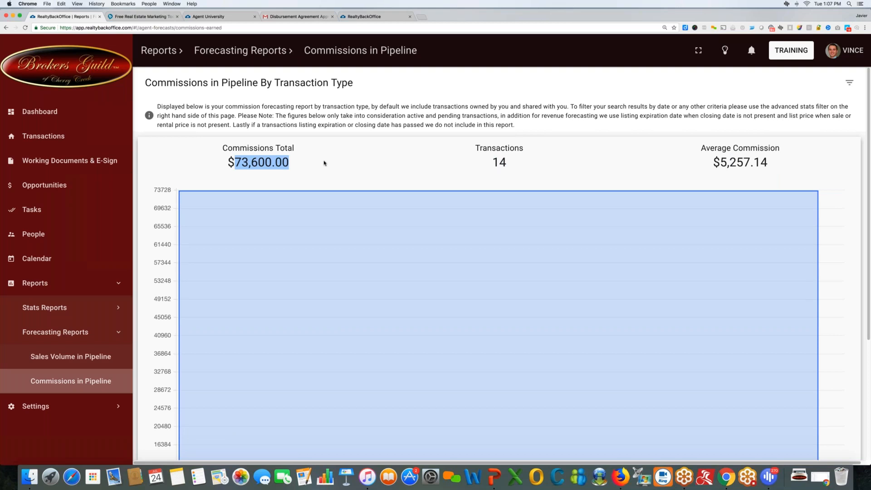
drag(720, 162, 767, 163)
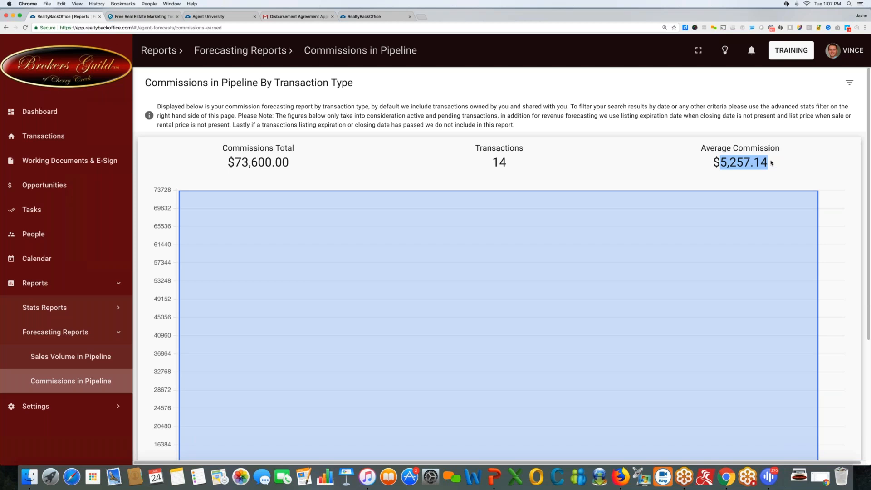
Filter the pipeline report to closing dates ending 08/24/2018 and close the filter.
click(850, 83)
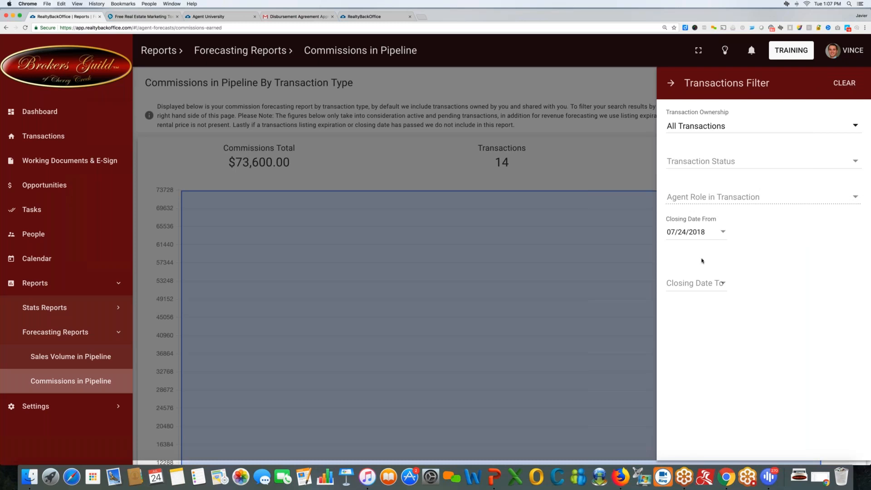
click(721, 283)
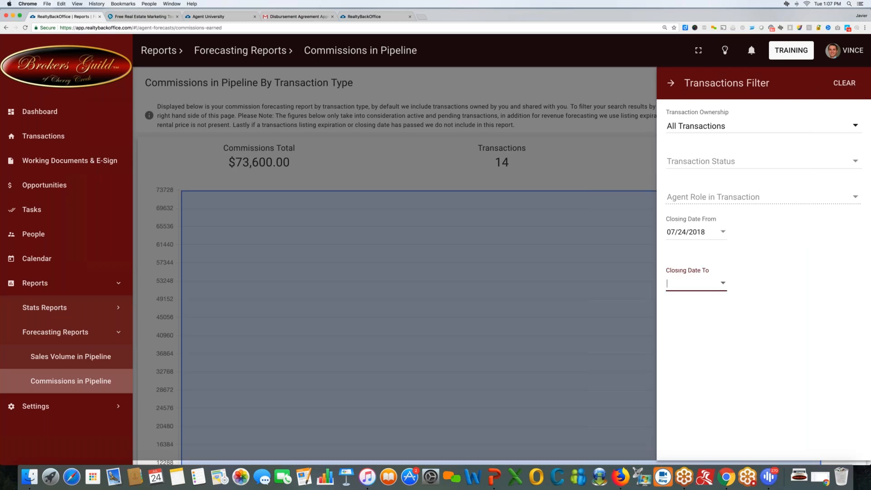
click(722, 284)
scroll(731, 363, down, 1)
click(787, 385)
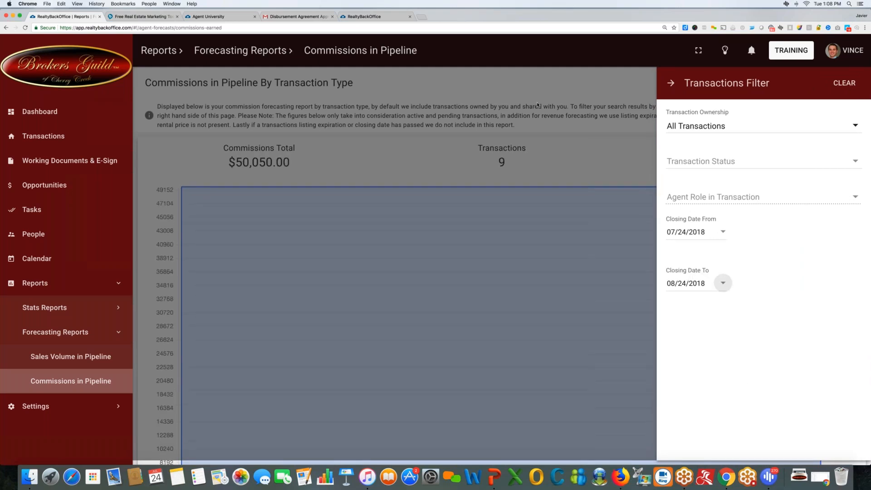
click(403, 164)
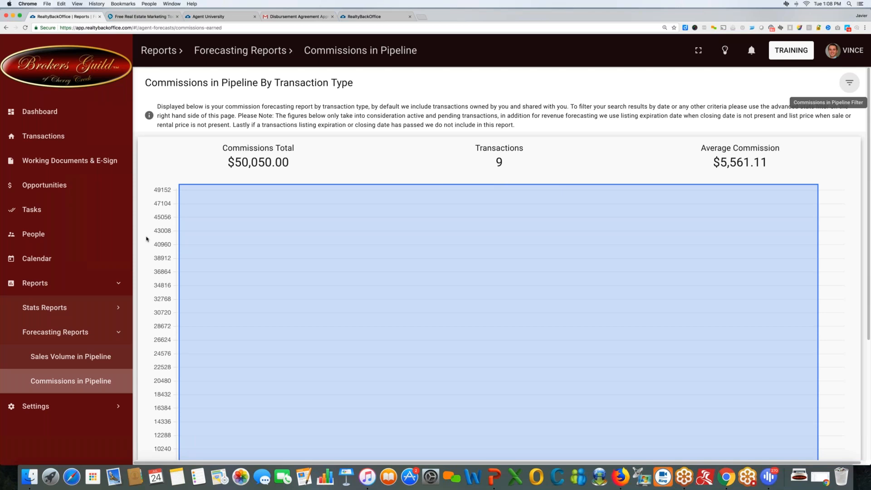
Return to the Dashboard and open On-Demand Agent Training from the TRAINING menu.
click(46, 114)
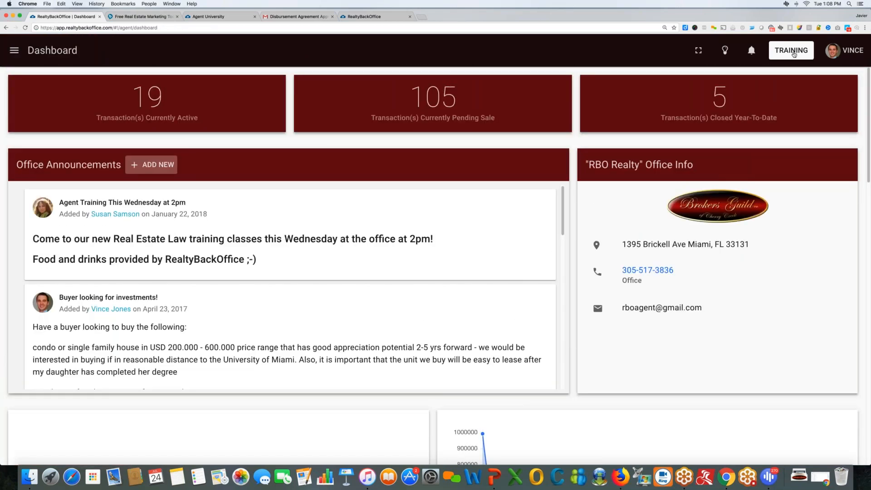
click(787, 50)
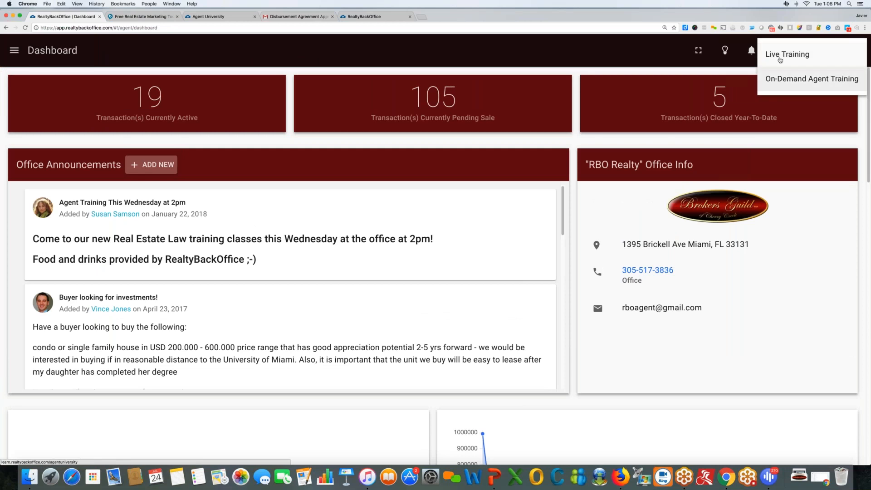
click(812, 79)
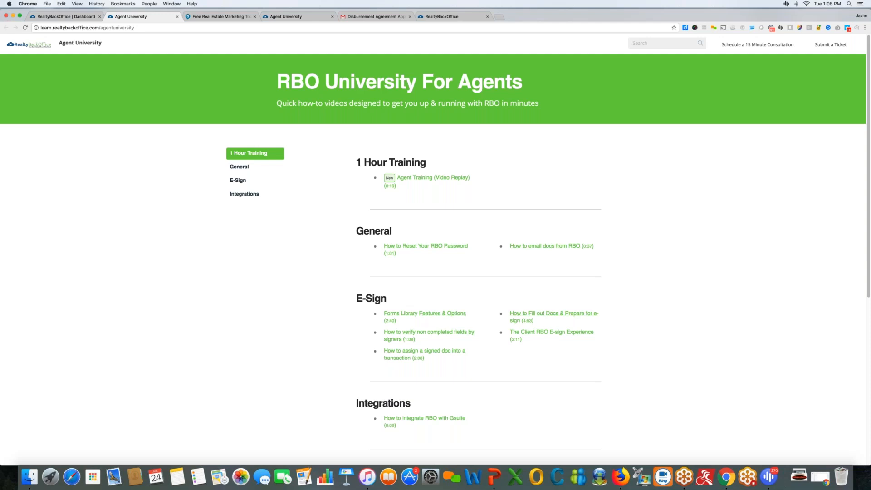
Look over RBO University's 1 Hour Training, General, E-Sign and Integrations videos.
scroll(433, 317, up, 2)
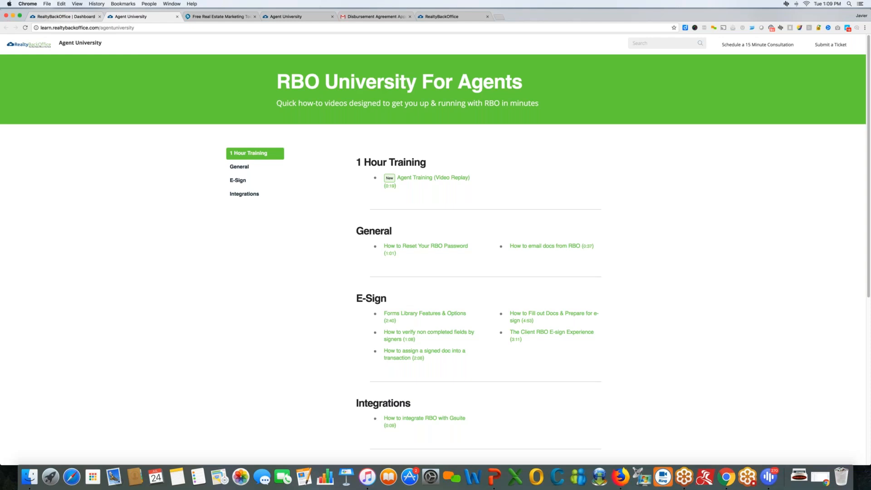
Switch back to the RealtyBackOffice Dashboard tab and dismiss the training options.
click(66, 16)
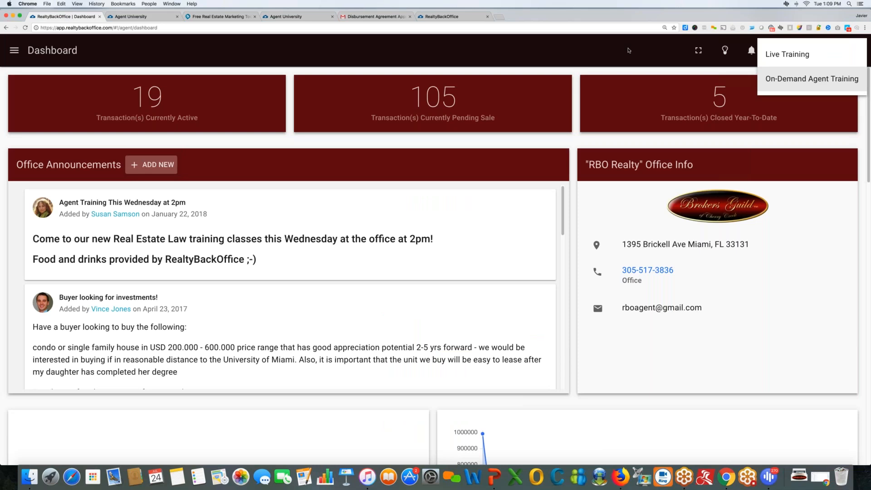
click(606, 54)
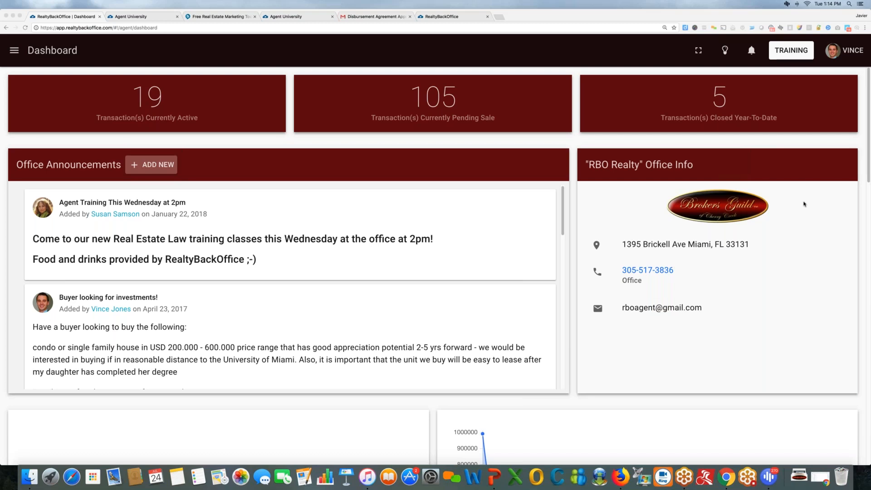
Browse the trending posts on Canny's RBO feature-request board, then return to the RealtyBackOffice Dashboard's Office Announcements.
click(726, 51)
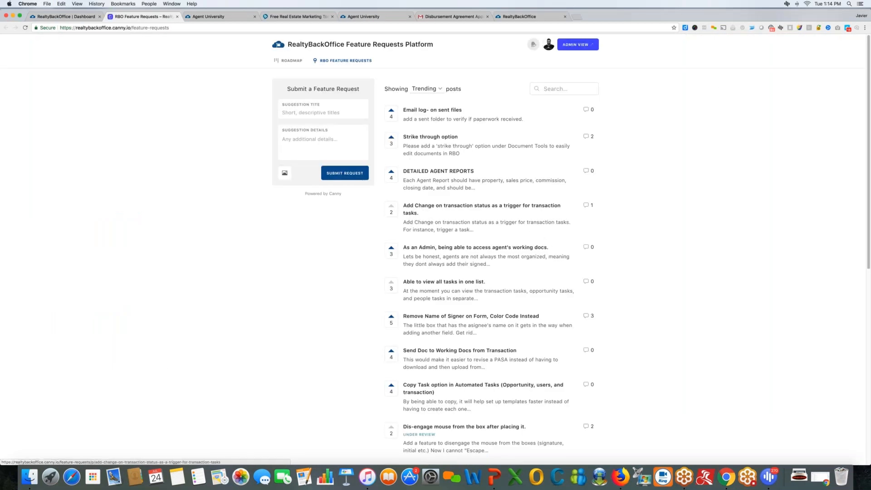
scroll(412, 200, down, 9)
scroll(454, 218, up, 10)
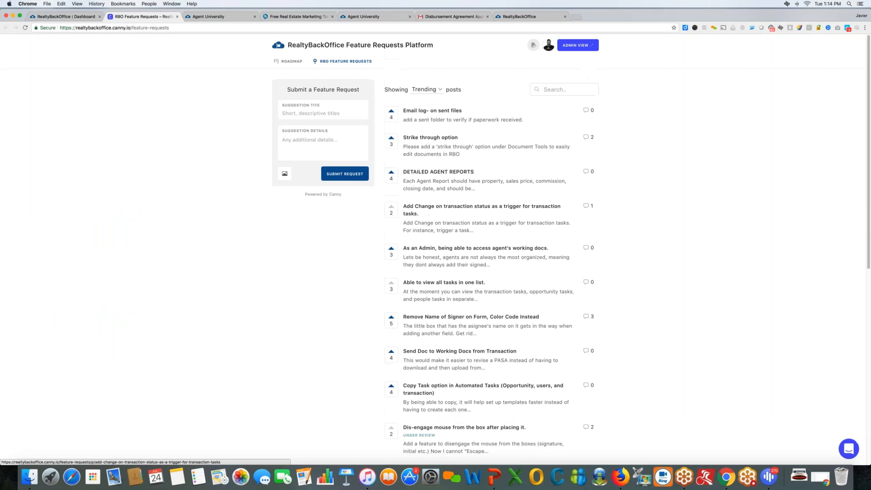
scroll(453, 218, down, 10)
scroll(454, 218, up, 10)
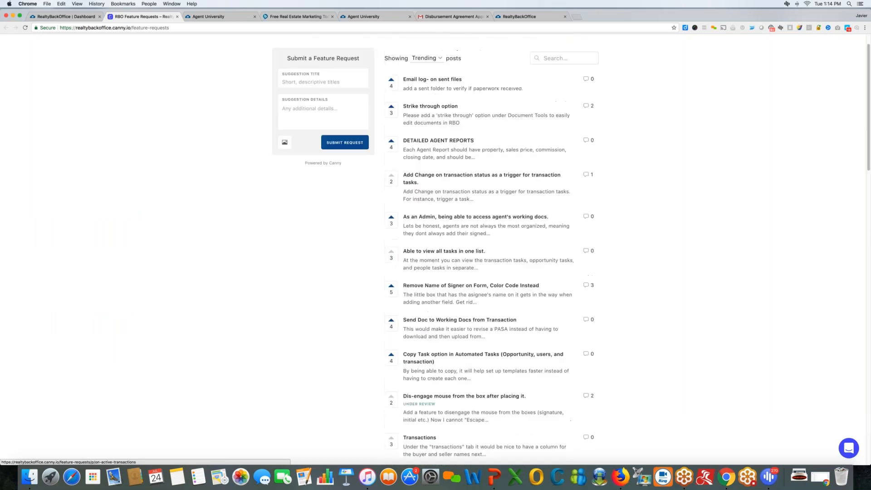
scroll(454, 182, up, 2)
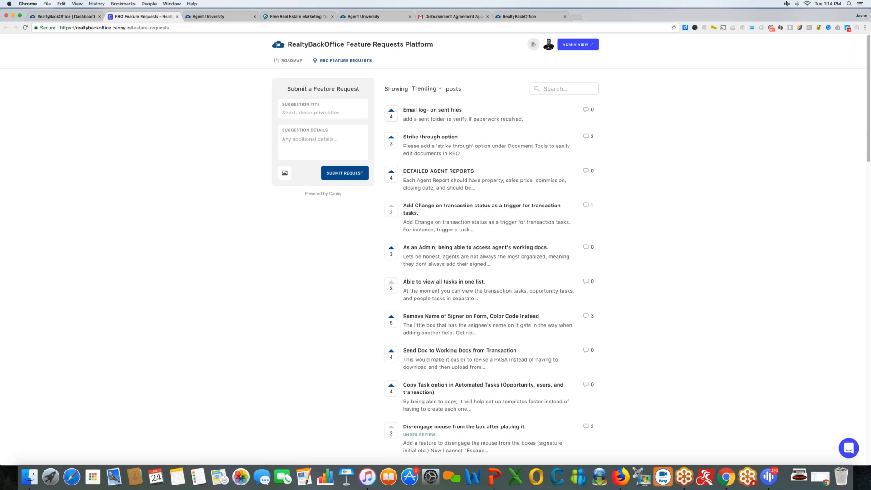
scroll(383, 131, down, 1)
scroll(408, 227, down, 10)
scroll(408, 226, up, 10)
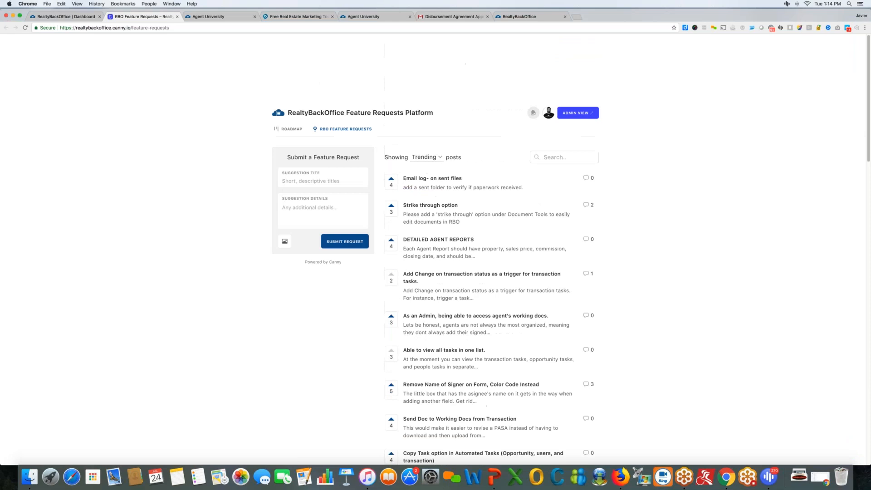
click(66, 16)
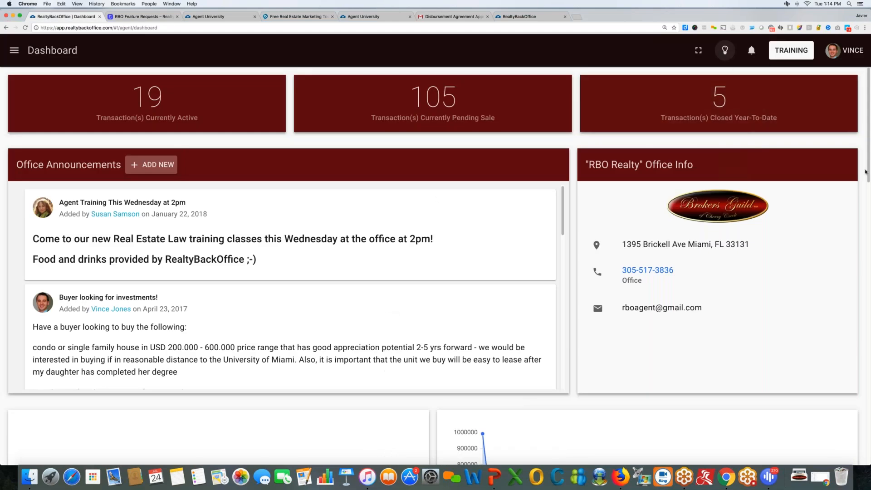
click(832, 193)
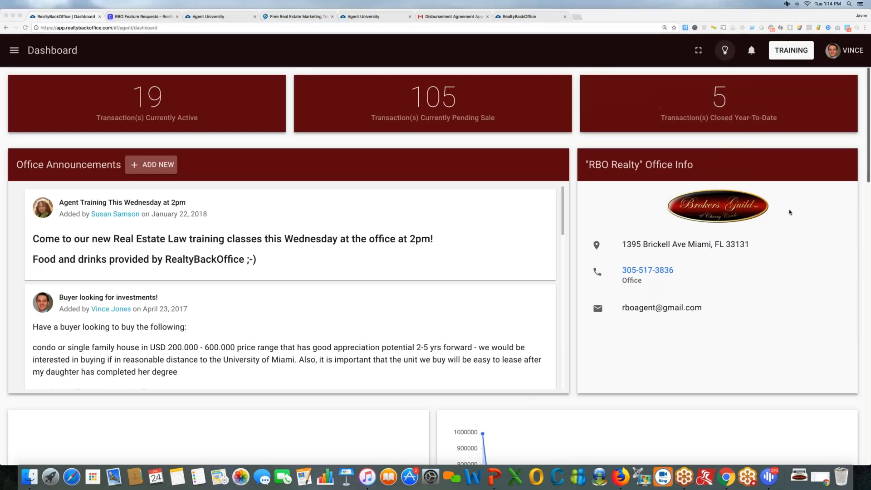